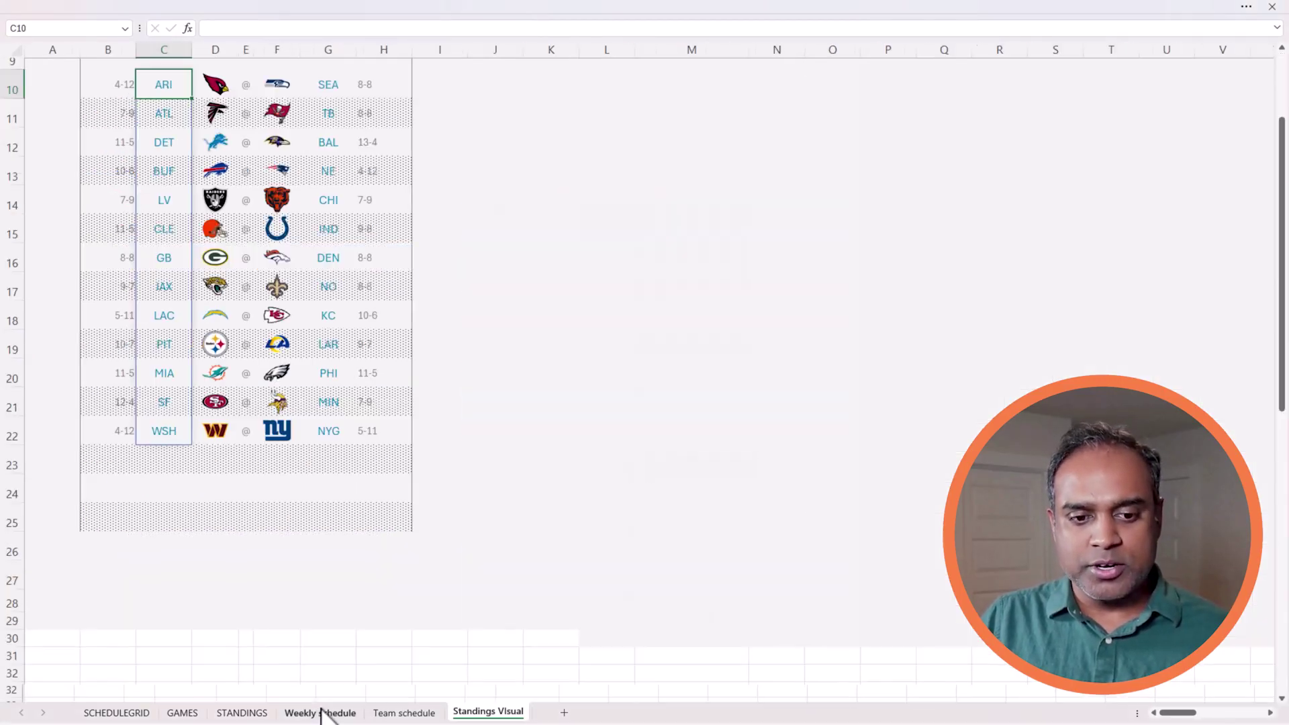
Filter the weekly schedule slicer to weeks 5, 4, 2 and 14.
scroll(341, 554, up, 3)
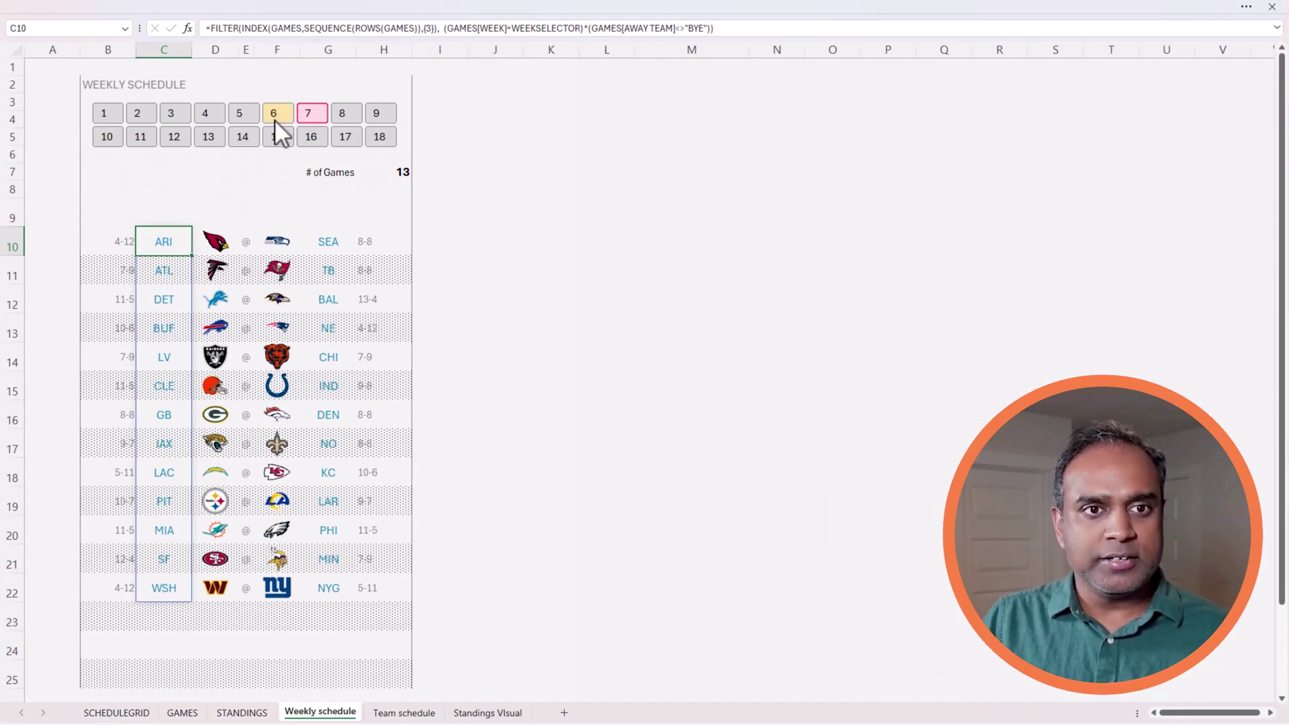
click(243, 114)
click(208, 118)
click(139, 115)
click(630, 449)
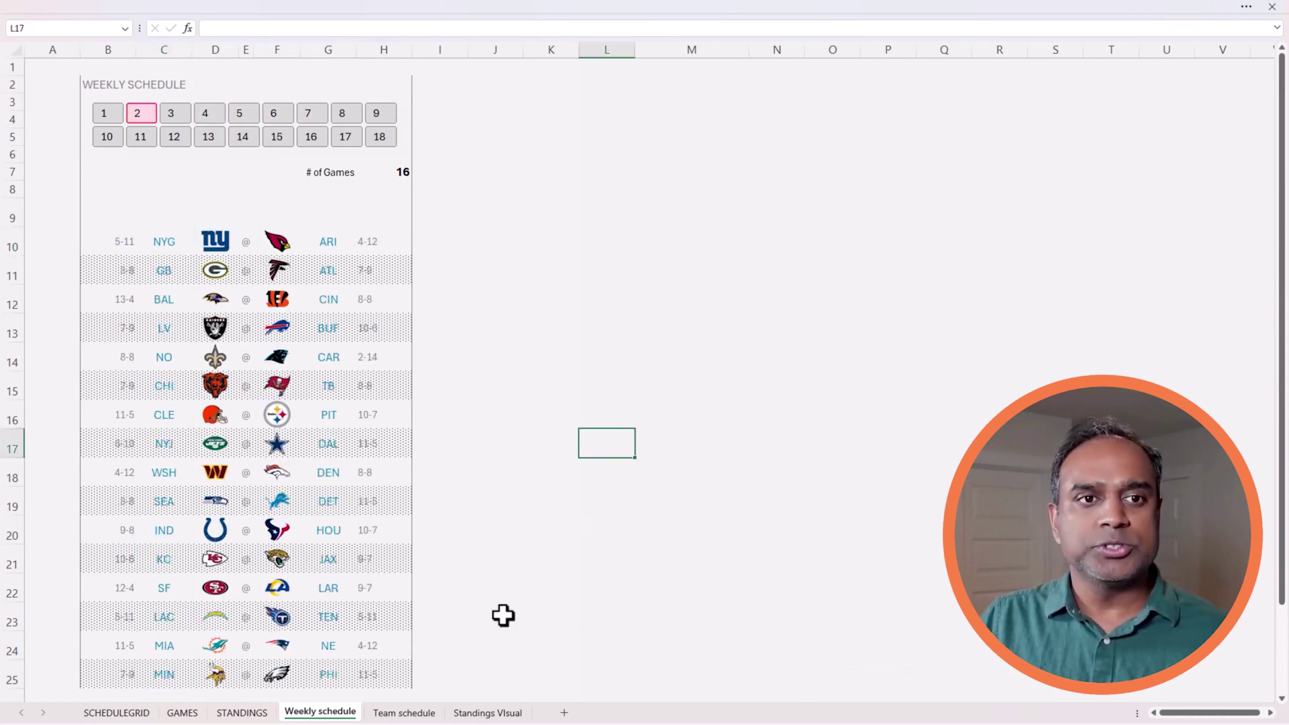
click(246, 136)
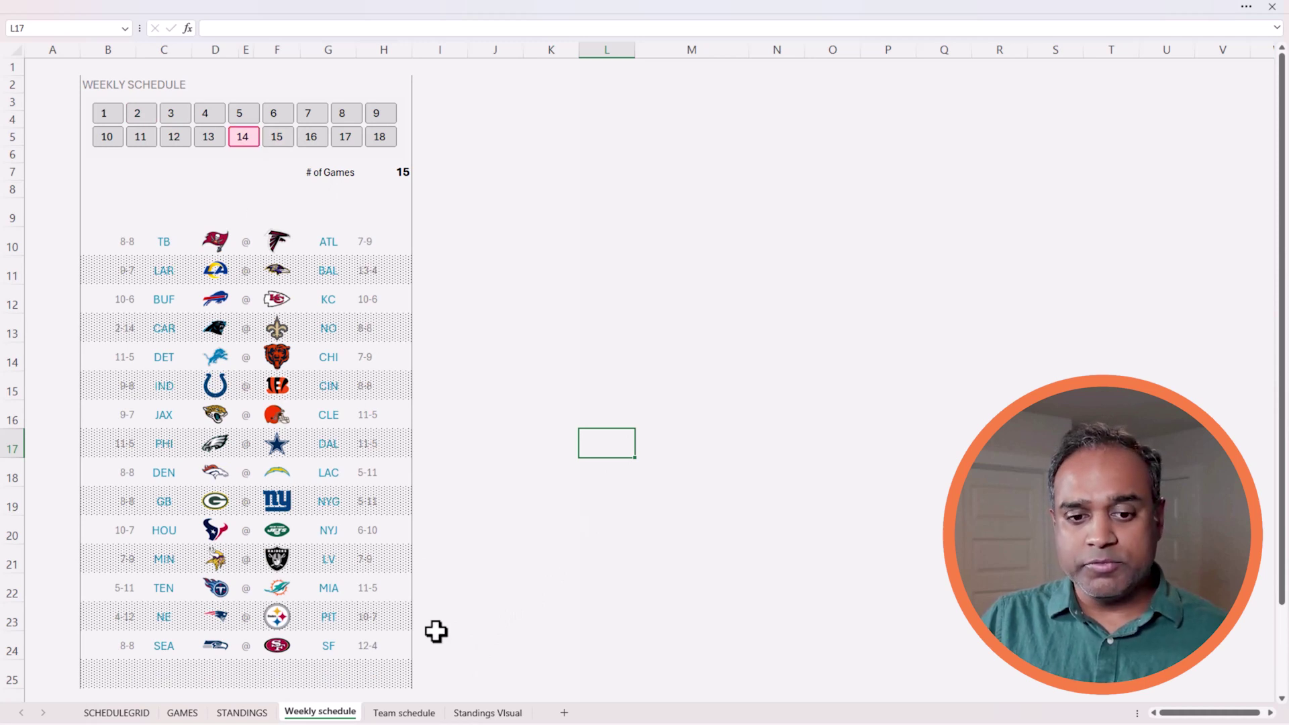
On Team schedule, show the PIT, SEA, SF and Tampa Bay schedules, then return to Standings Visual.
click(406, 711)
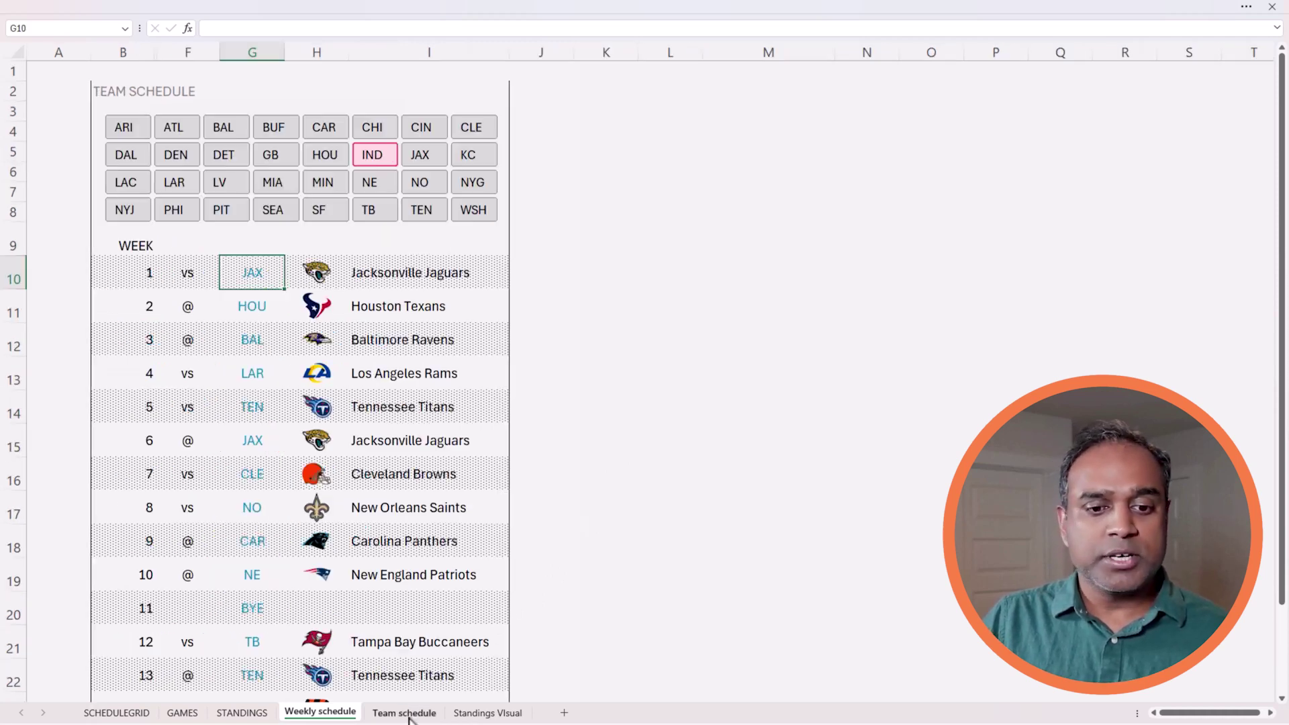
click(231, 208)
click(274, 209)
click(329, 210)
click(369, 214)
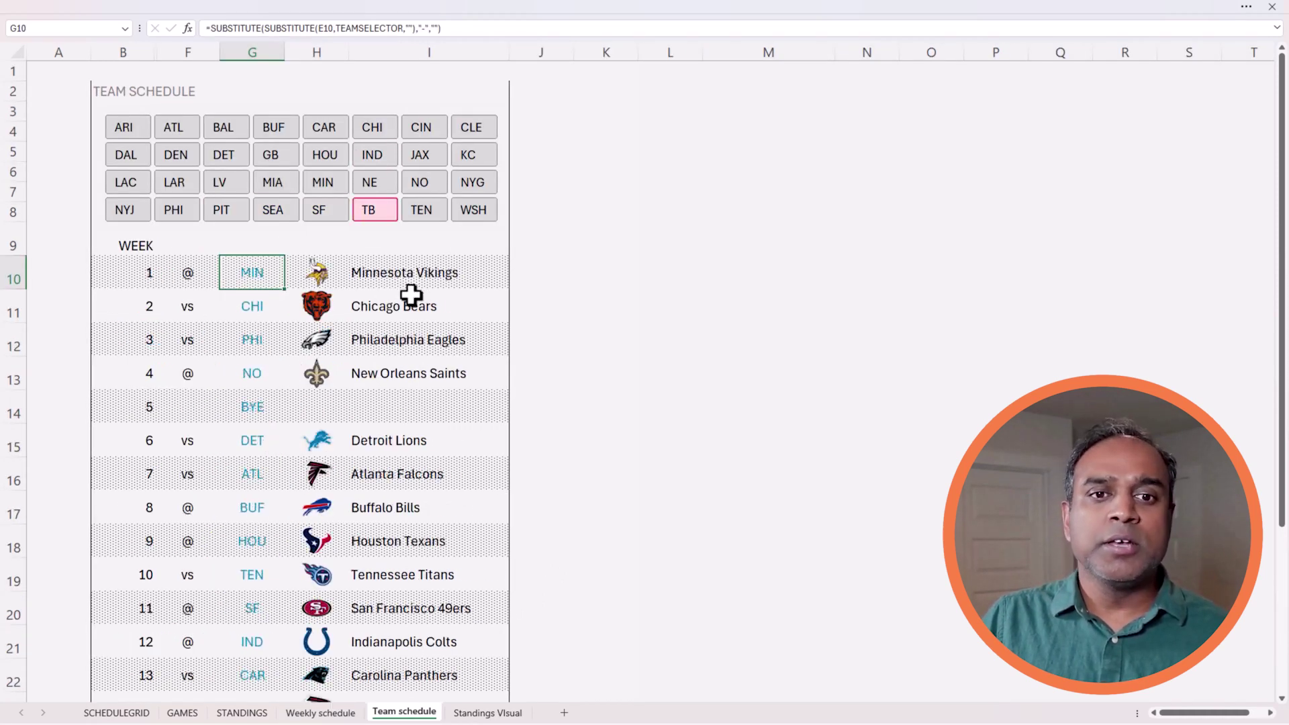
click(518, 714)
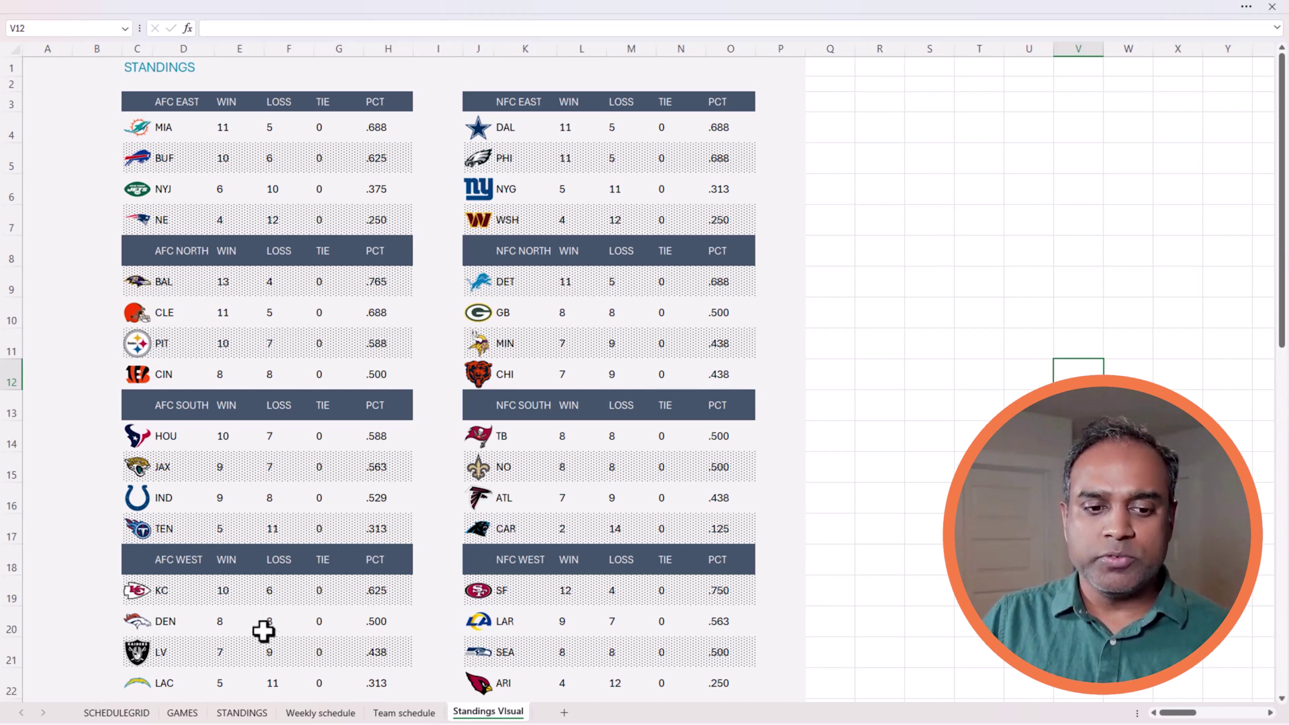
On the STANDINGS sheet, check cells B11 and S3, then select the DIVISION values R2:R33.
click(259, 714)
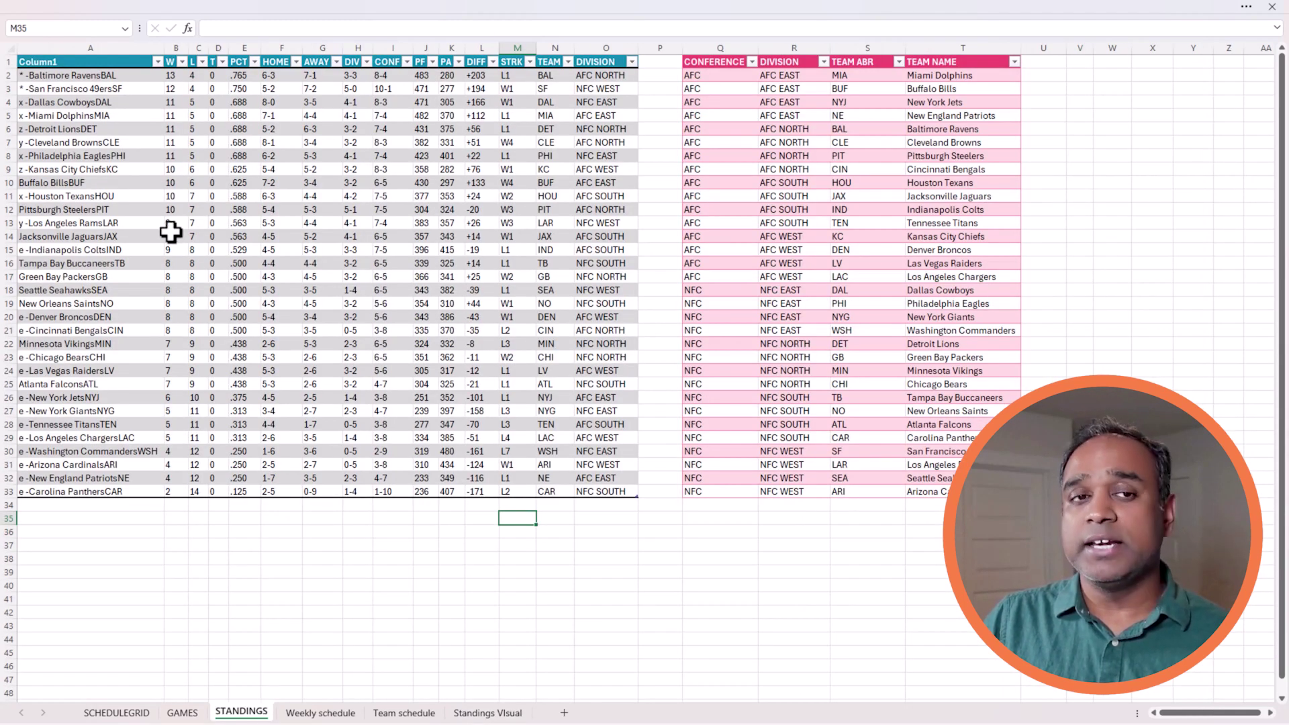
click(175, 196)
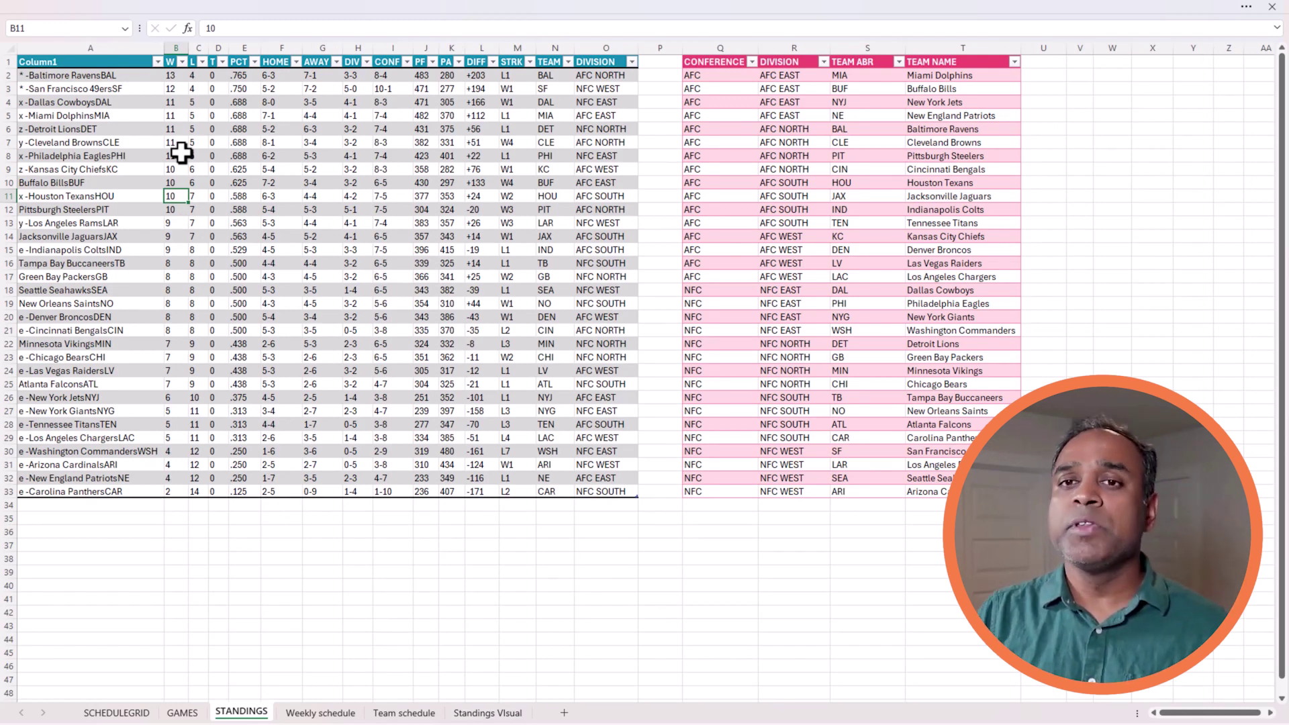
click(849, 90)
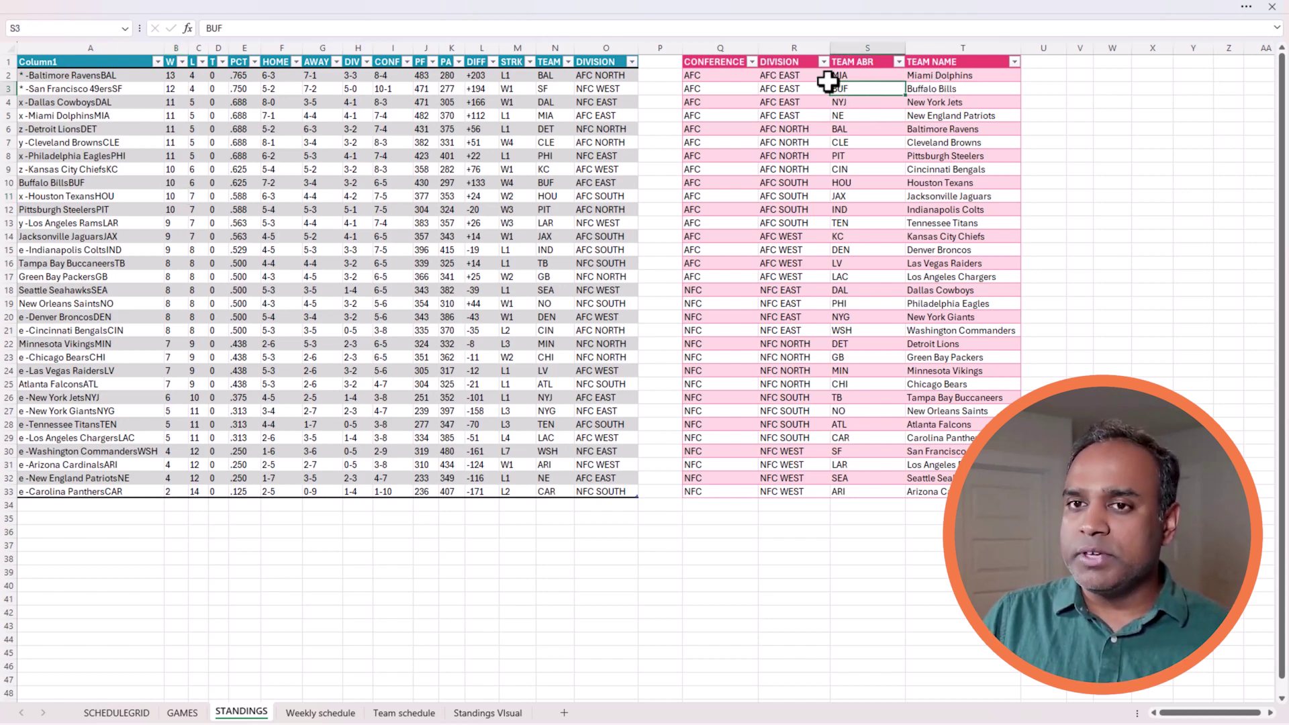
drag(801, 77, 772, 487)
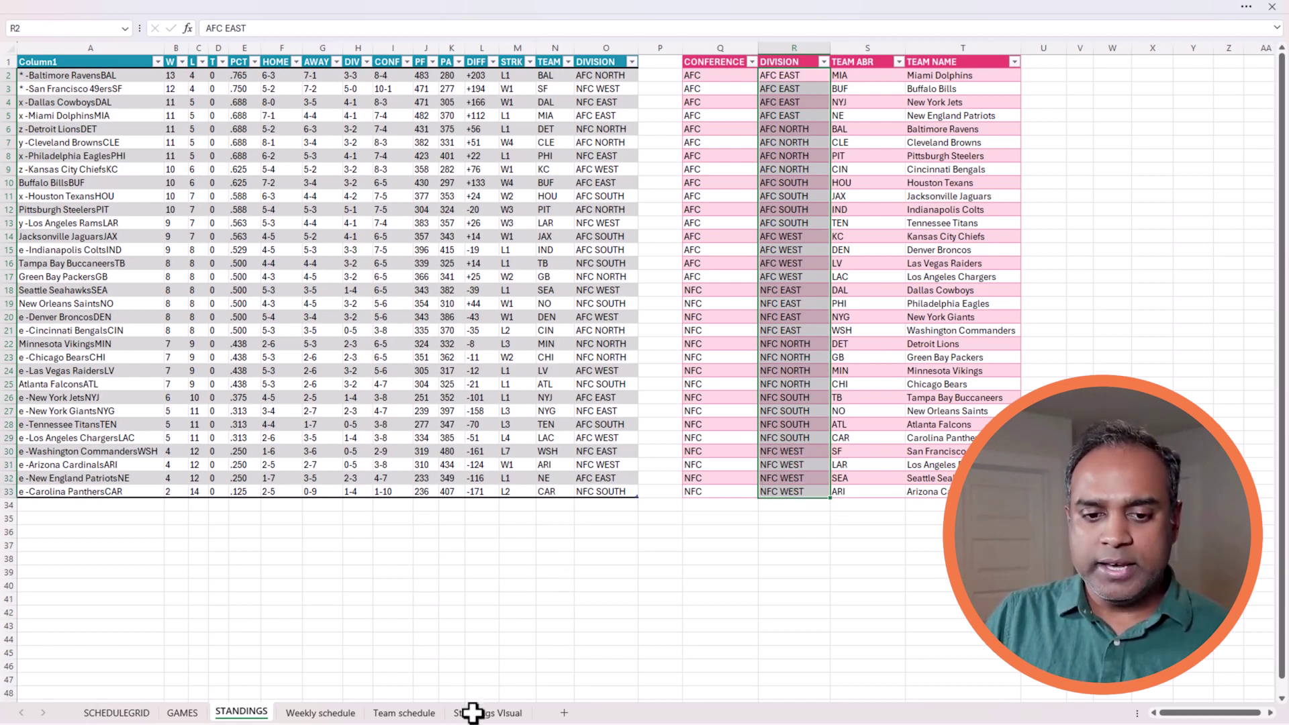
Go back to the Standings Visual sheet.
click(473, 713)
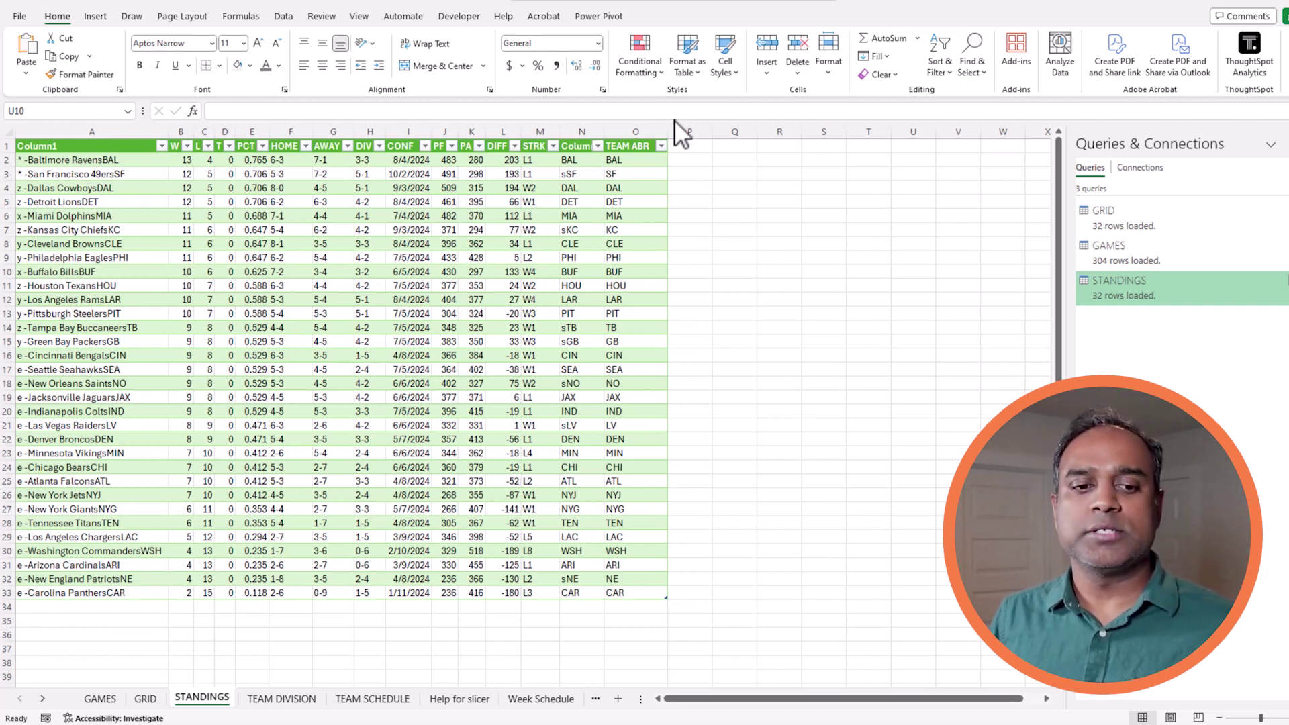
click(282, 698)
click(484, 381)
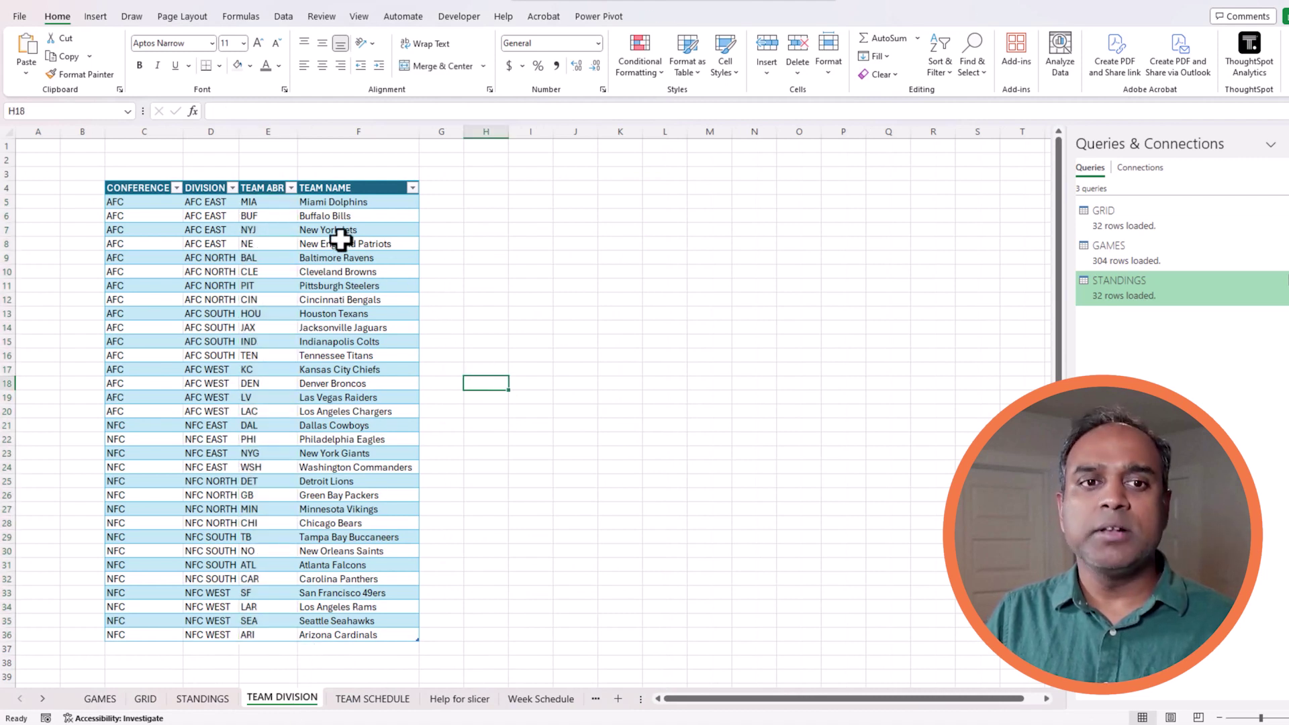
drag(275, 194, 285, 630)
drag(218, 201, 229, 621)
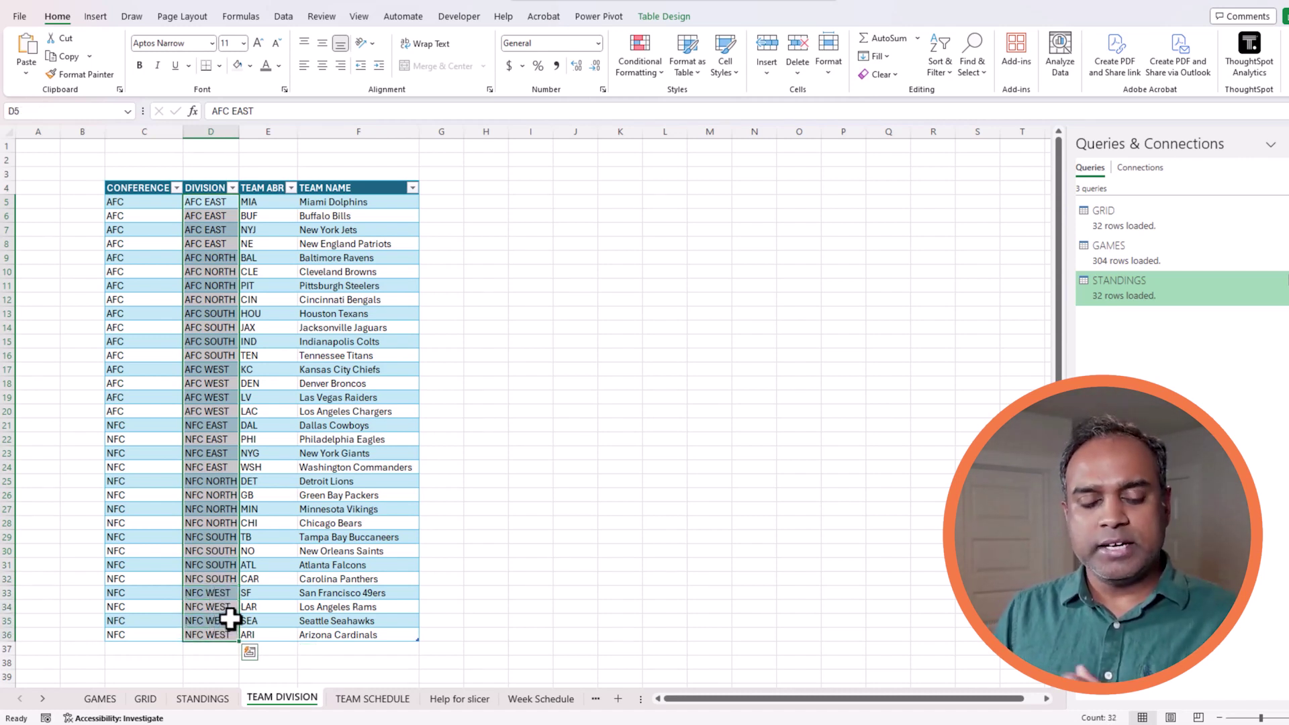
click(229, 698)
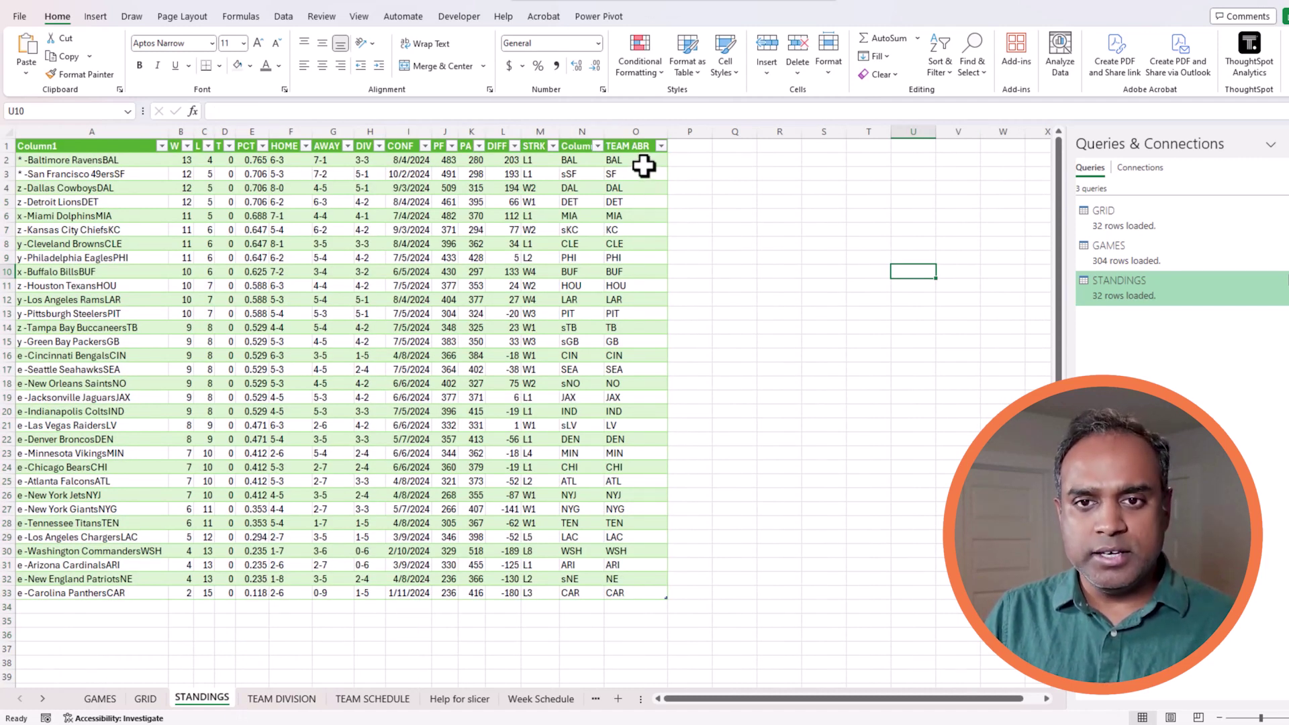
drag(643, 161, 642, 596)
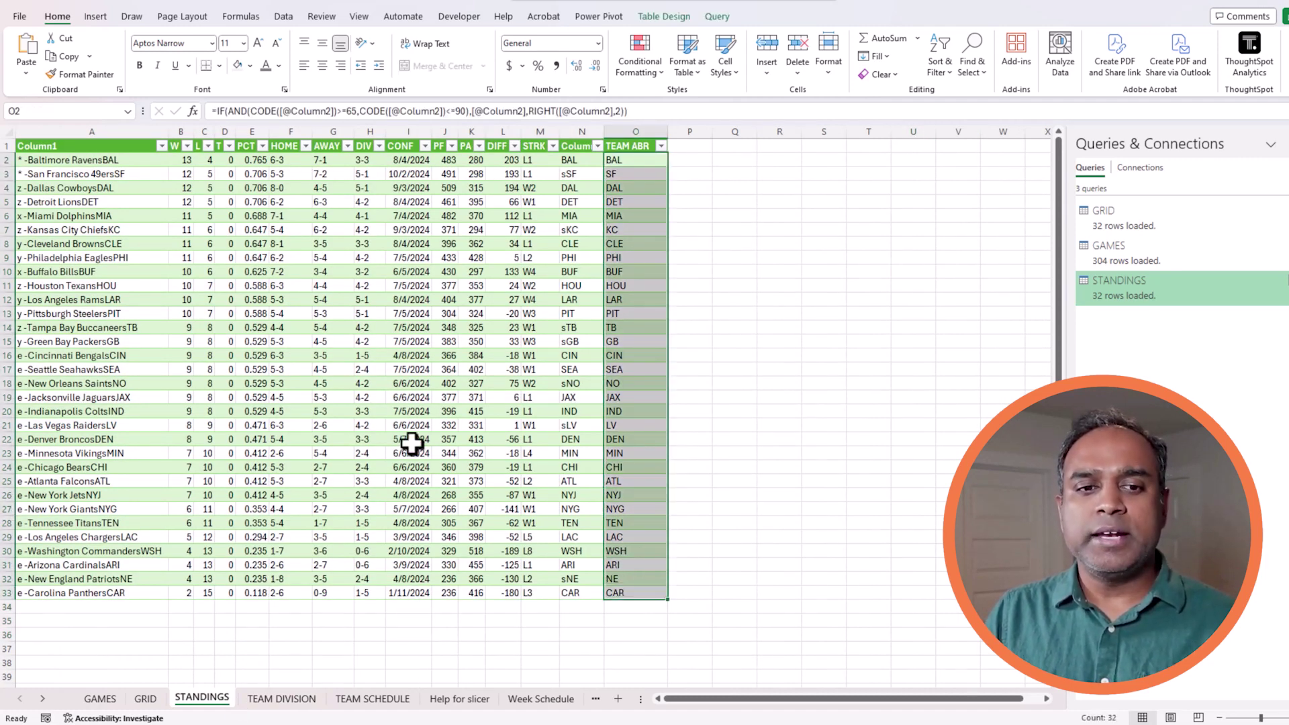
click(182, 161)
click(204, 160)
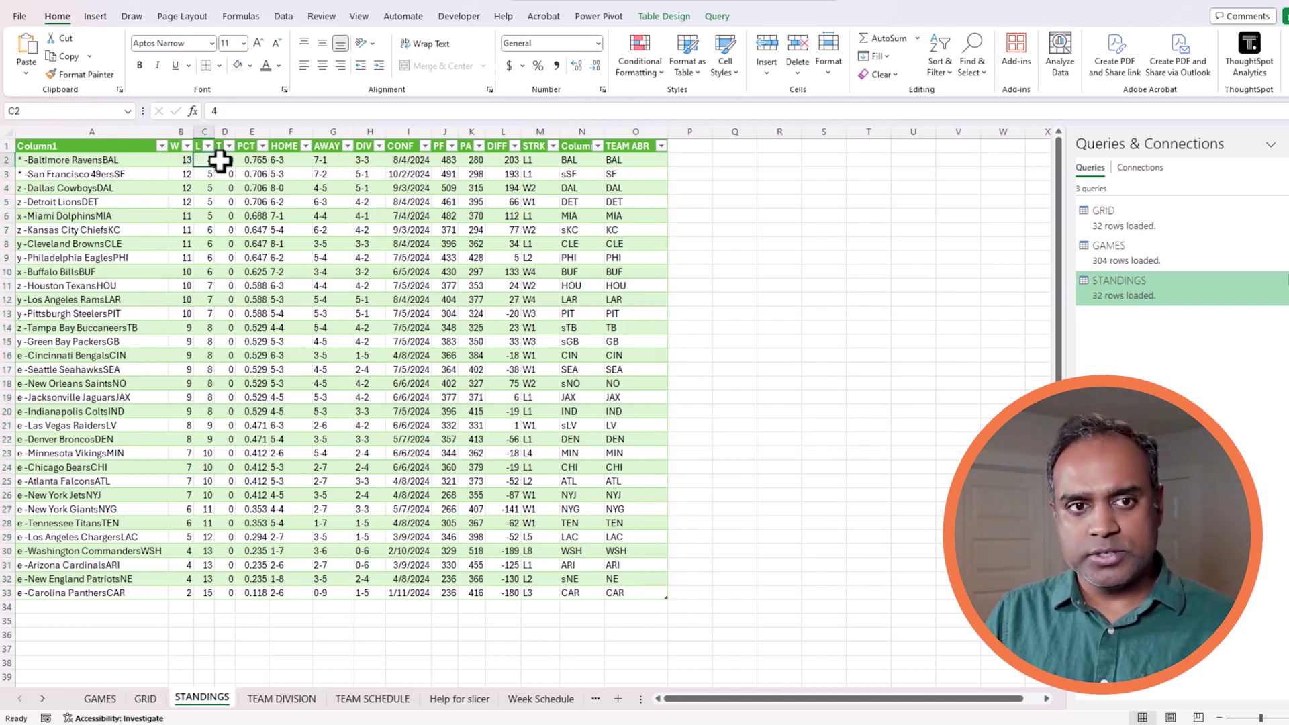
click(227, 160)
click(247, 160)
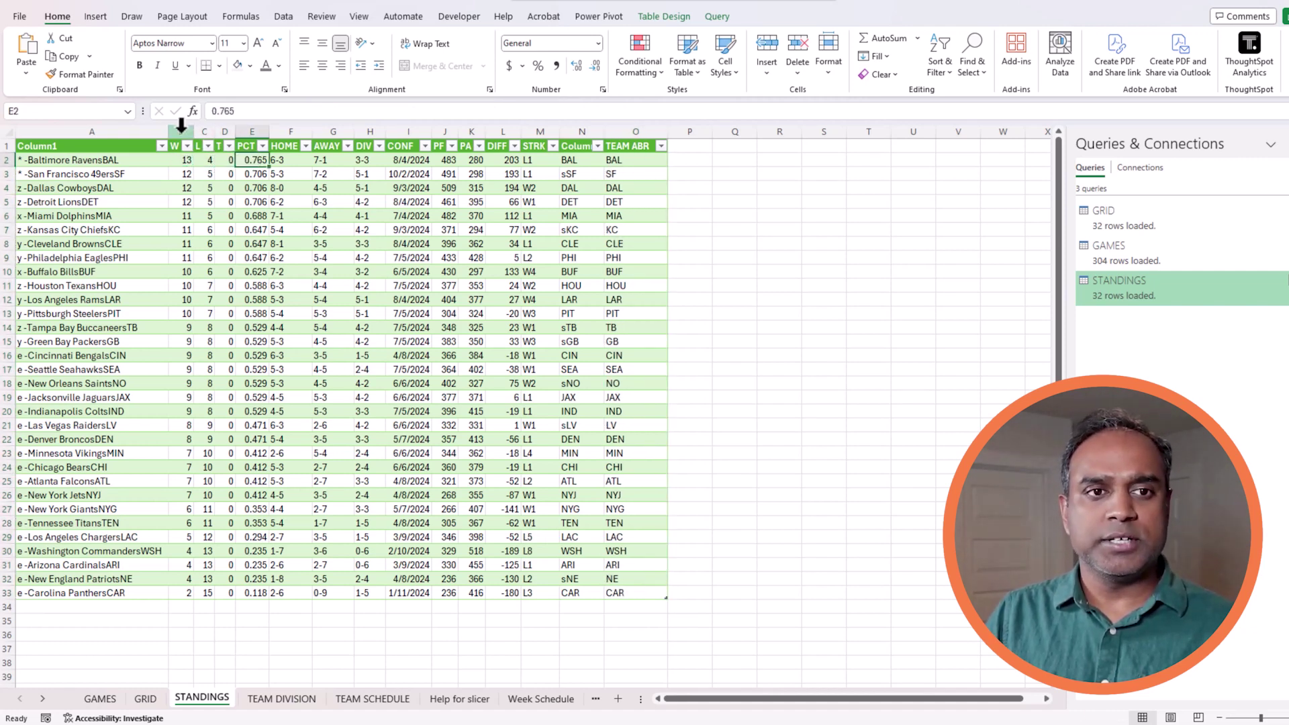
drag(181, 128, 247, 132)
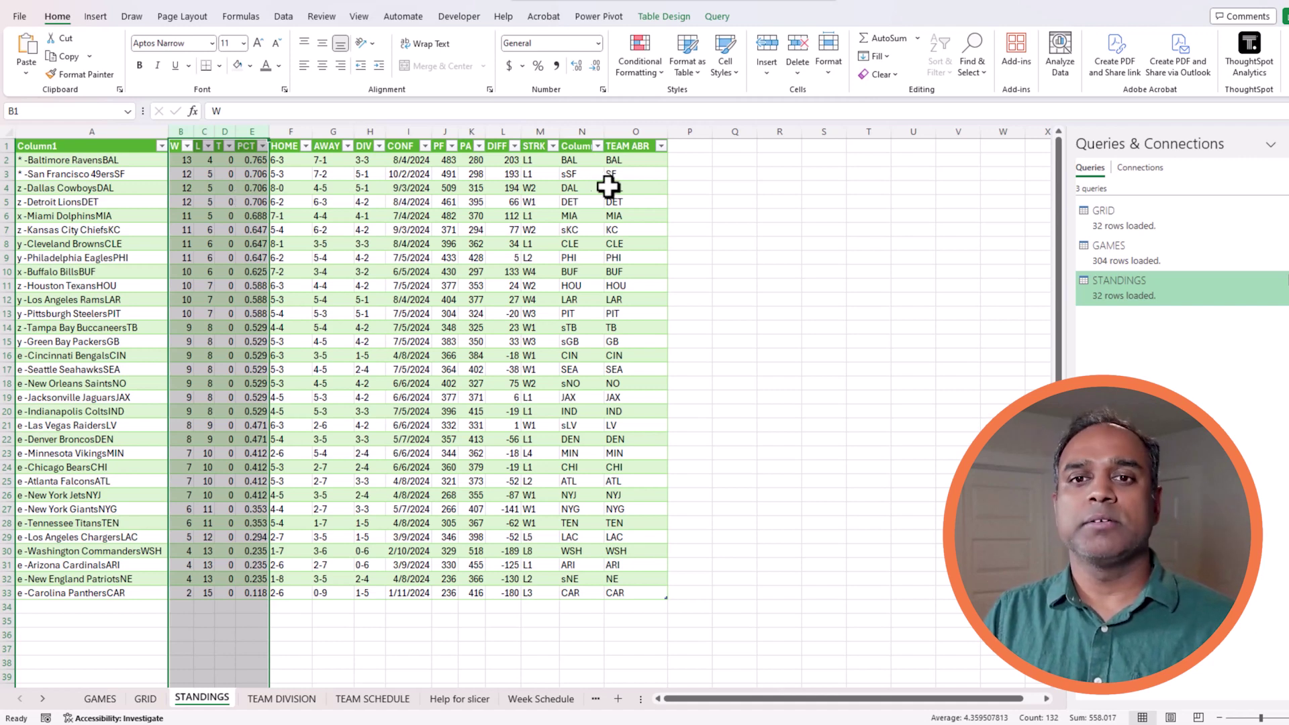
click(694, 162)
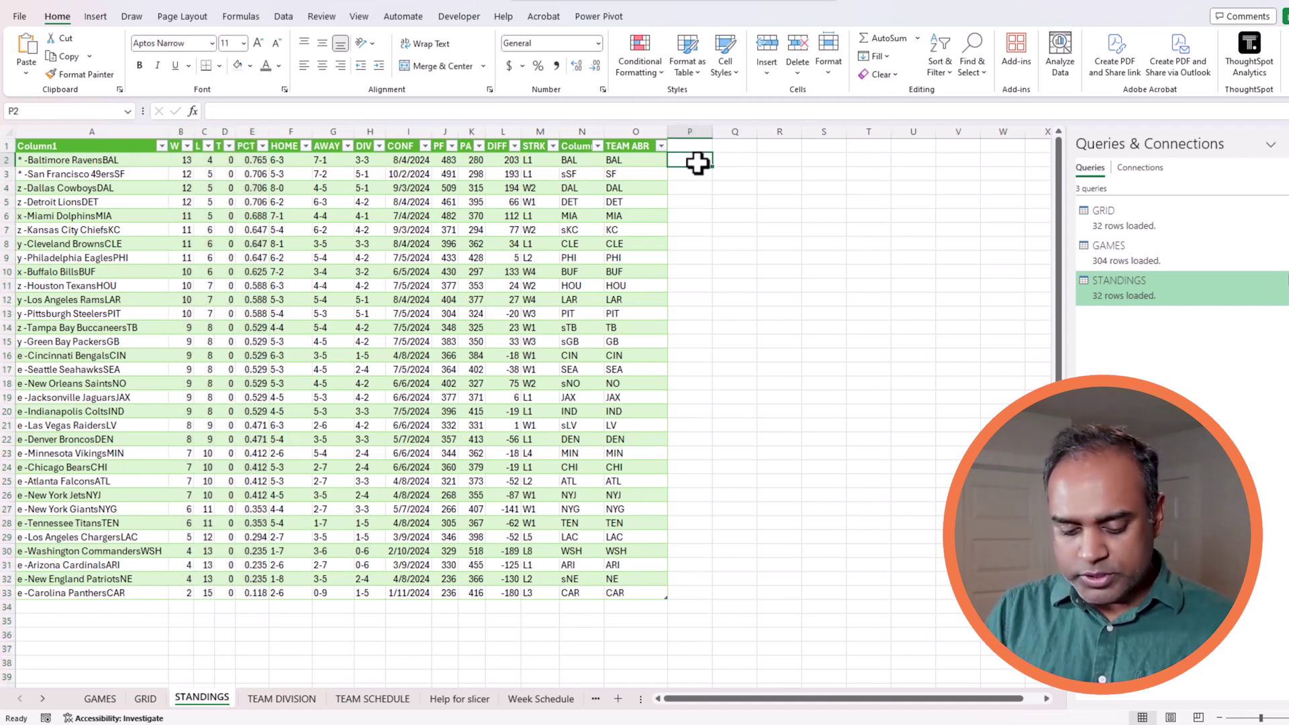
Add a DIVISION header in P1 to extend the STANDINGS table.
key(Up)
text(DI)
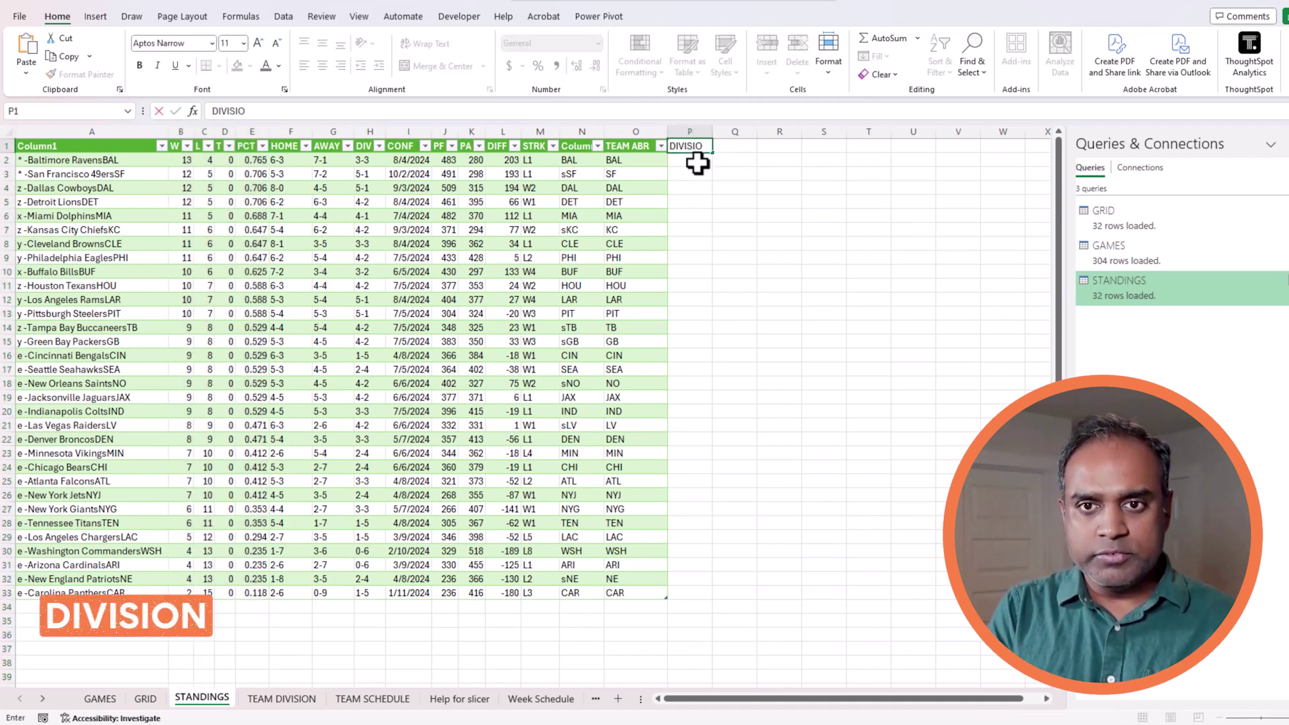
text(VISION)
key(Return)
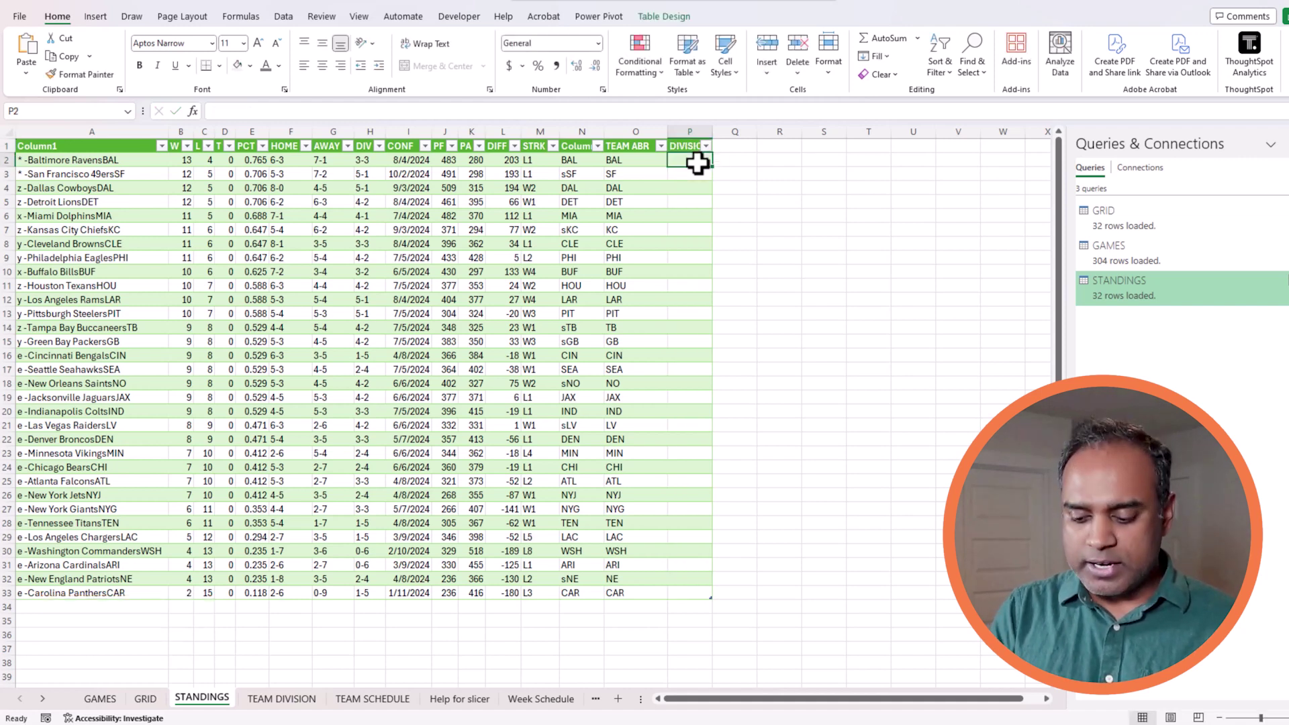
Start an XLOOKUP matching the row's TEAM ABR against the TEAM DIVISION sheet's TEAM ABR column.
text(=XLOOKUP)
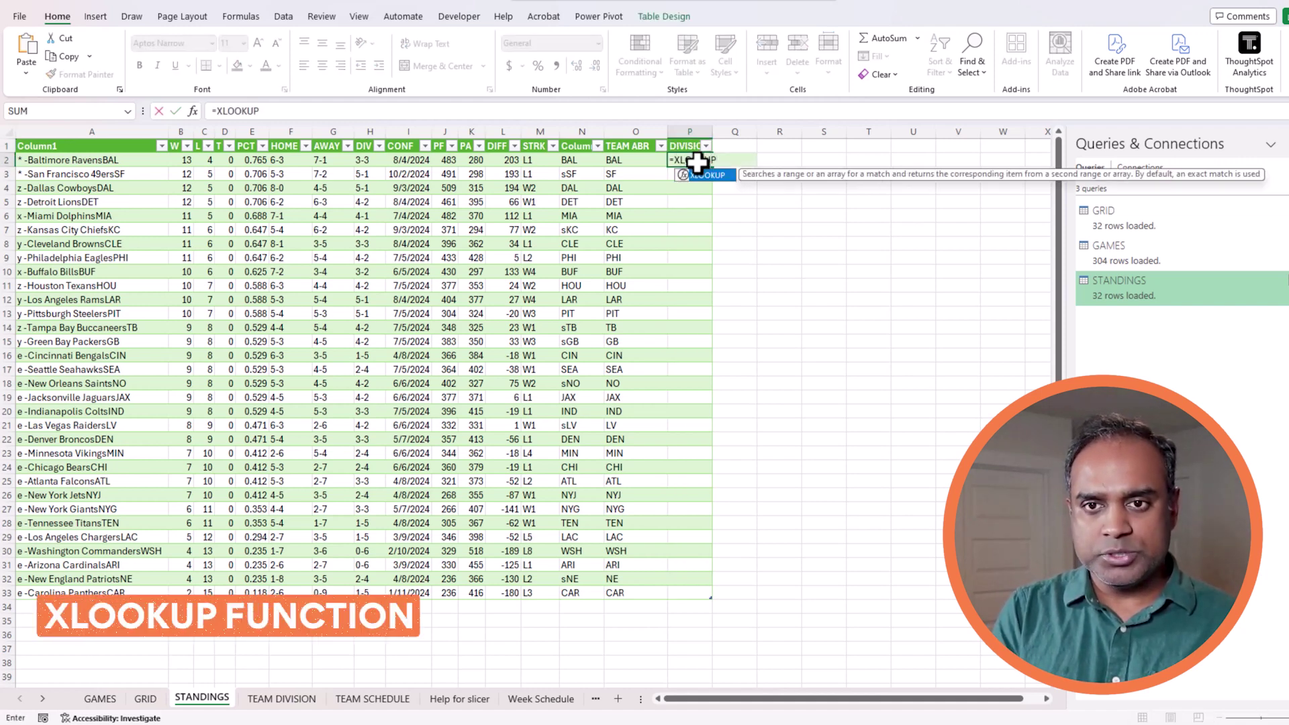
text(()
click(621, 160)
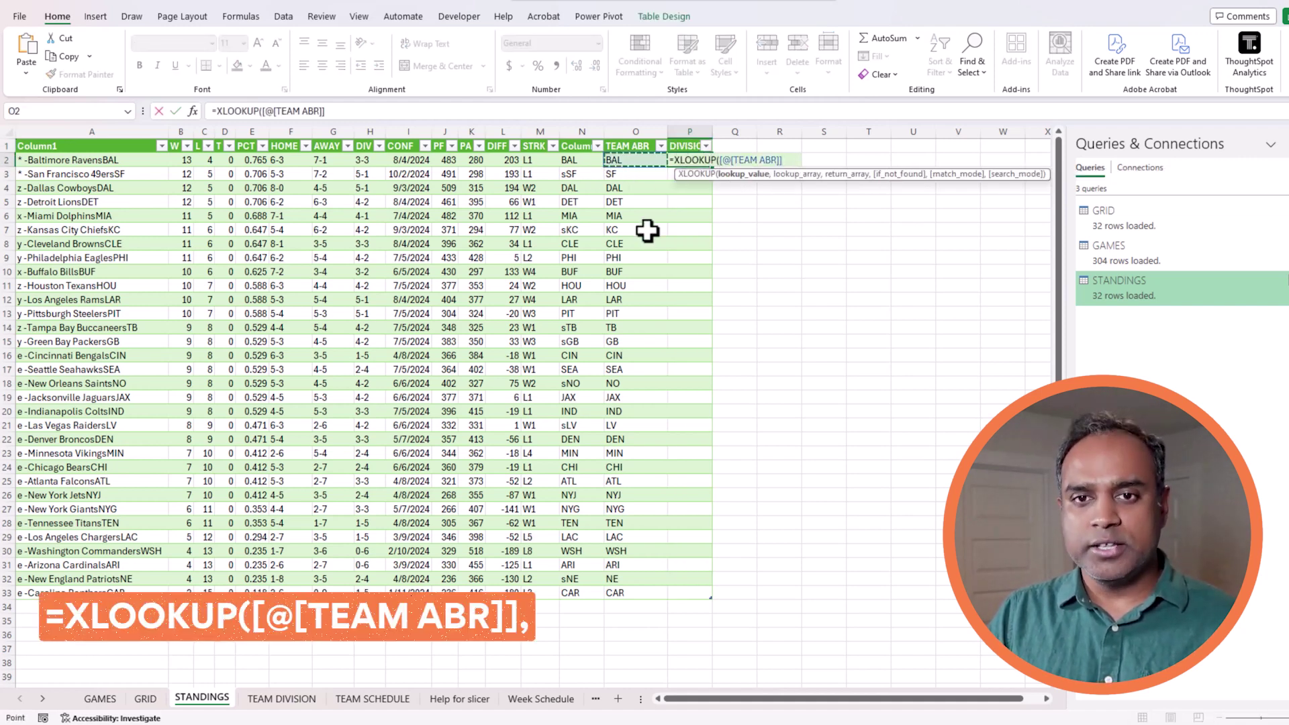
text(,)
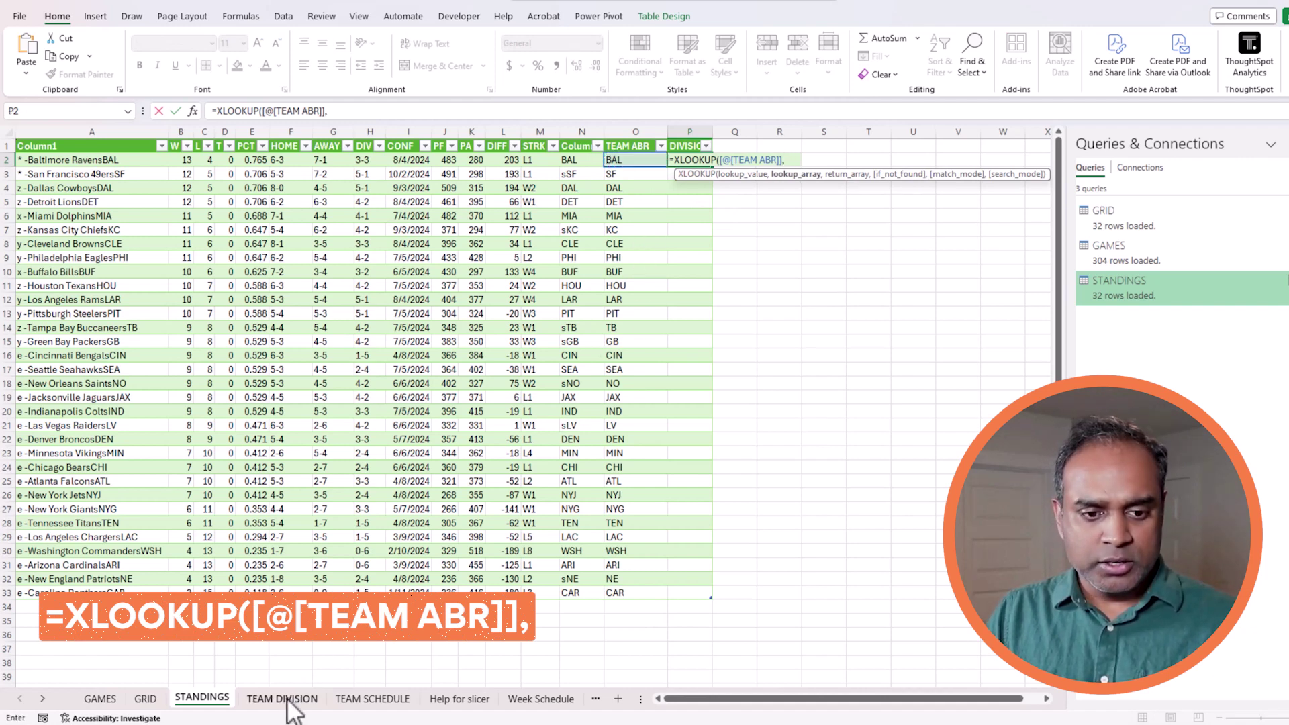
key(ctrl+Page_Down)
click(307, 204)
key(Left)
key(ctrl+shift+Down)
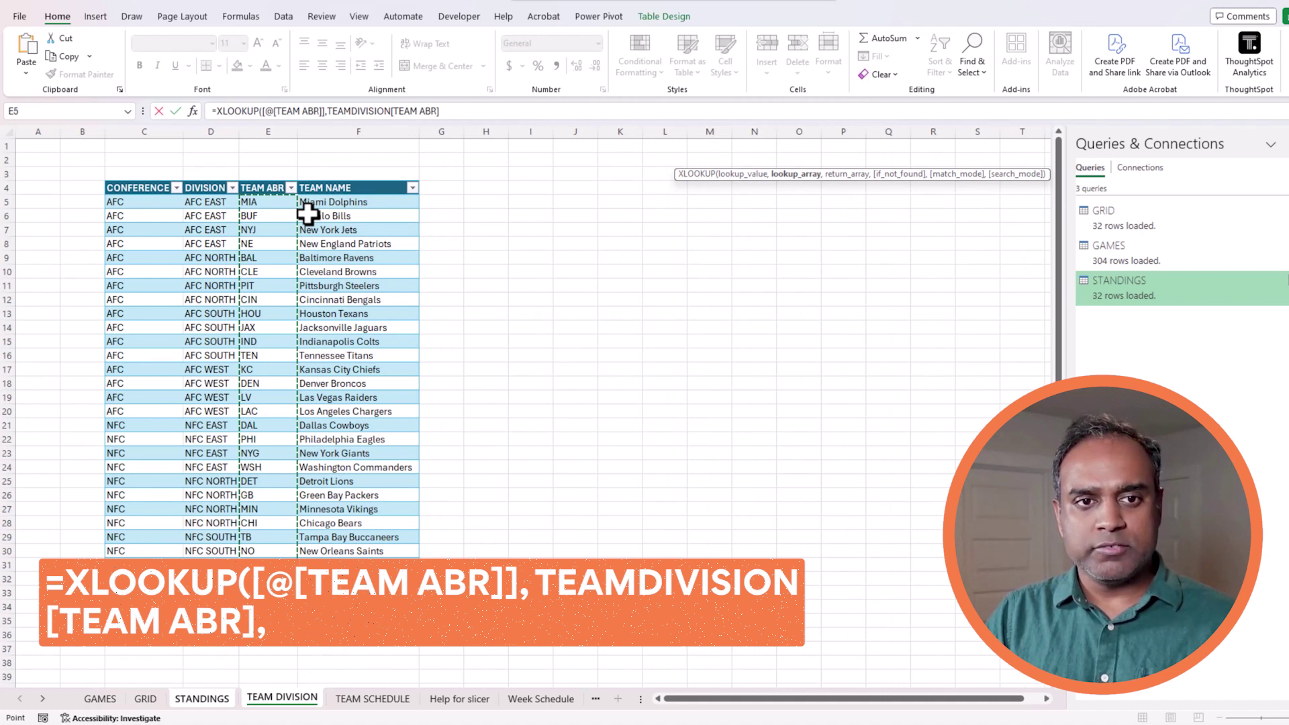
text(,)
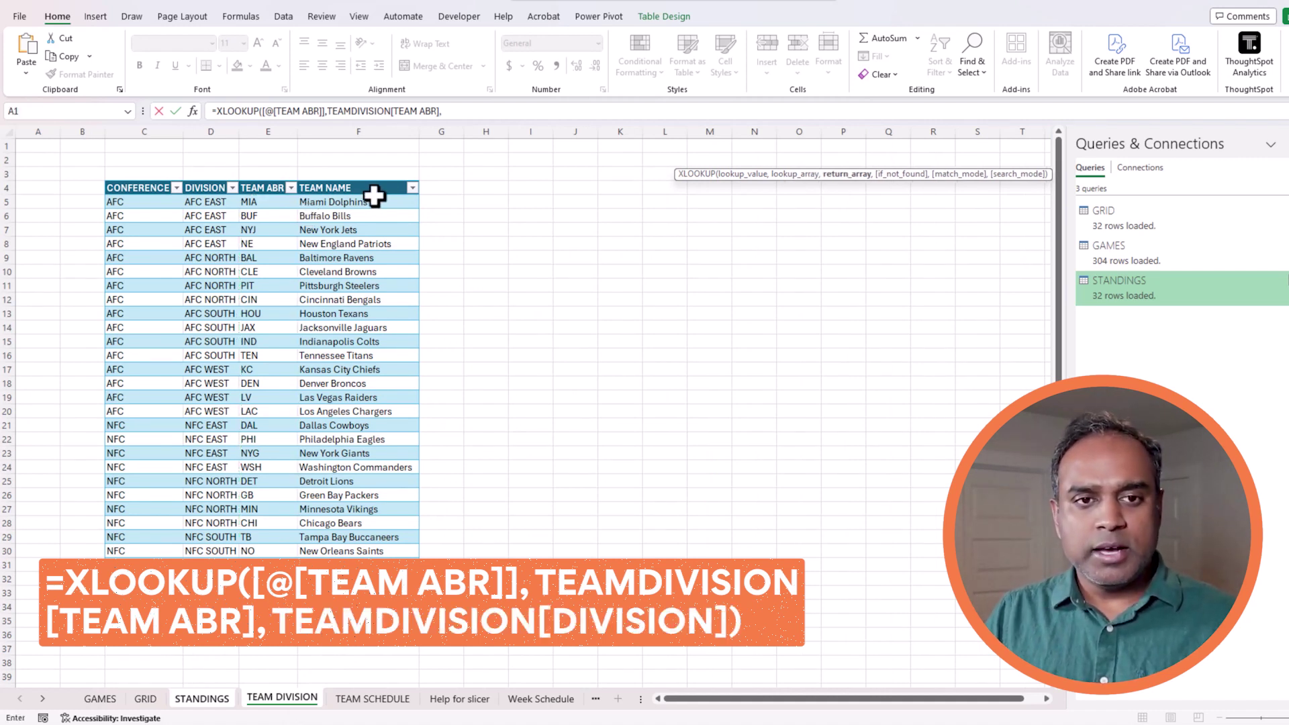
Return the TEAM DIVISION table's DIVISION column and commit, filling each team's division.
click(400, 205)
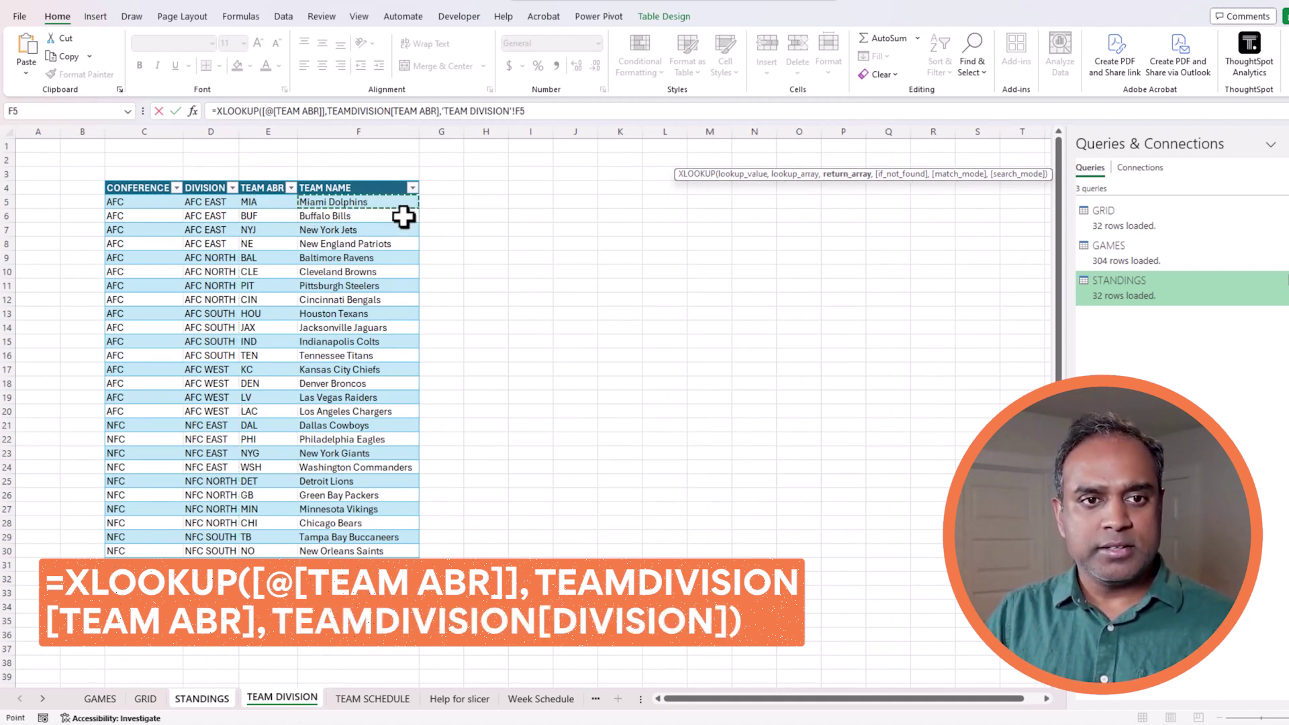
key(Left)
key(Left)
key(ctrl+shift+Down)
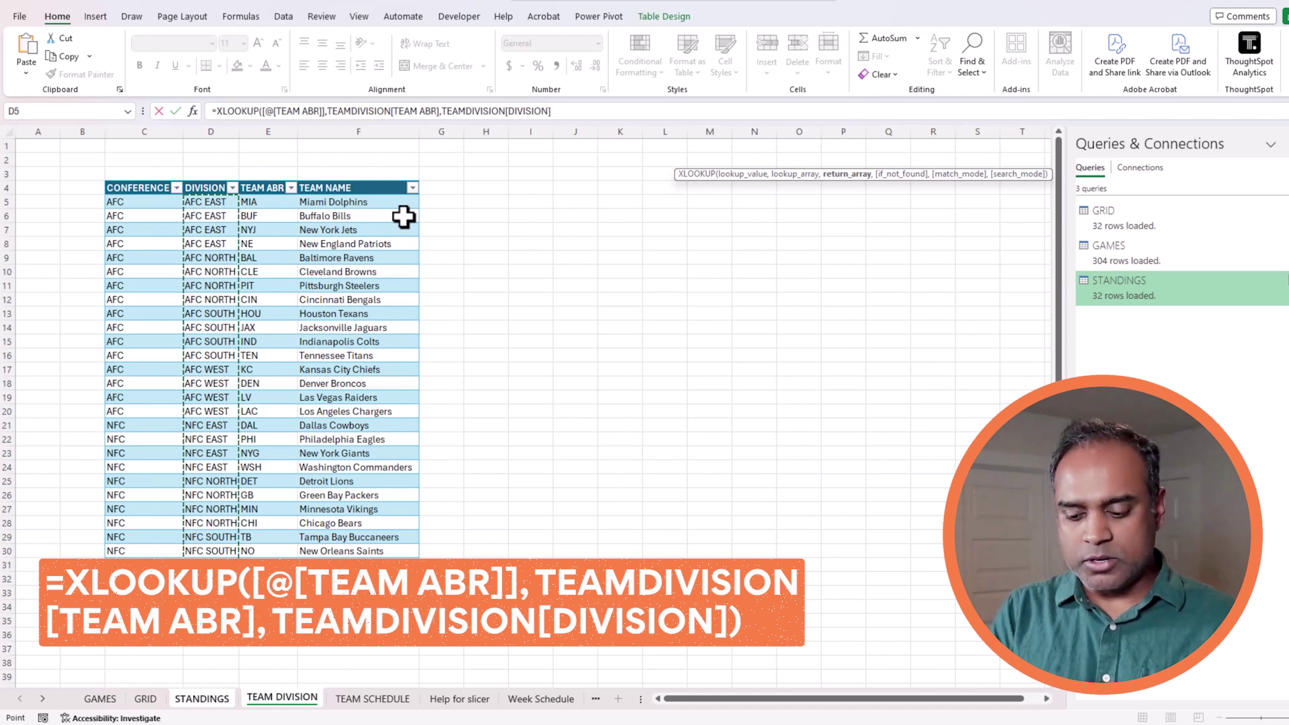
text())
key(Return)
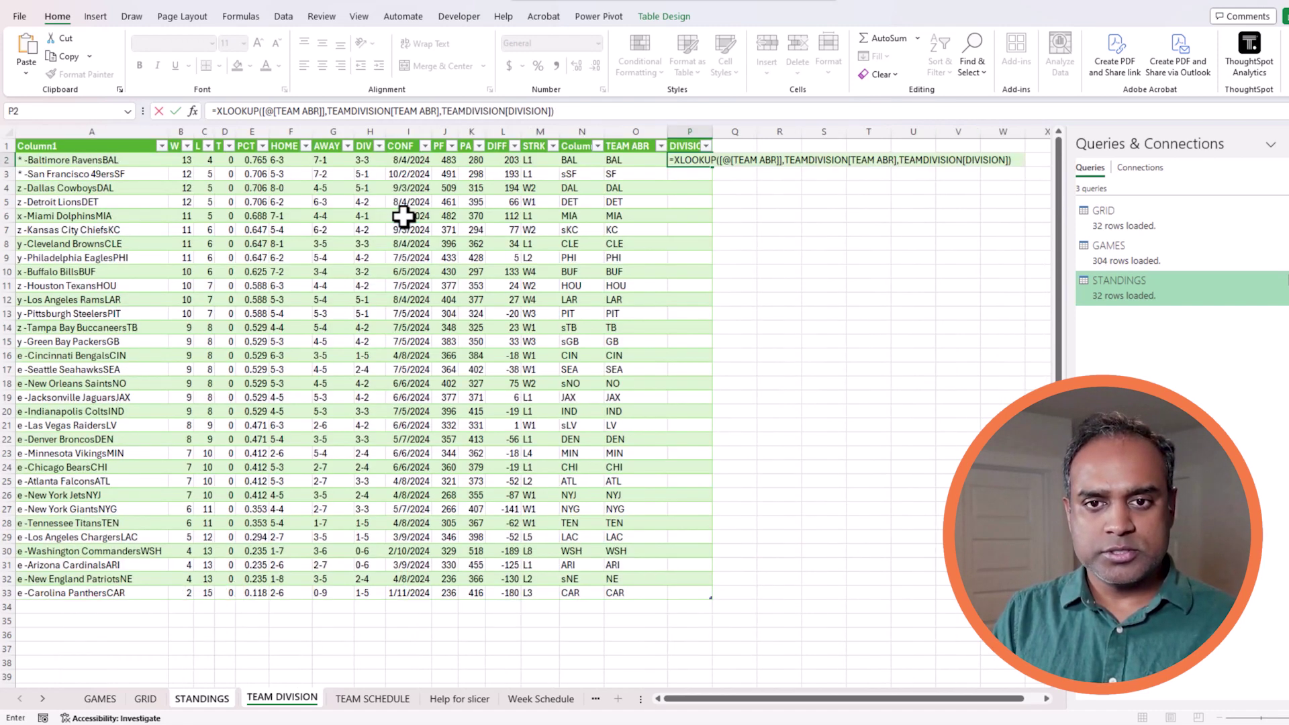
click(874, 283)
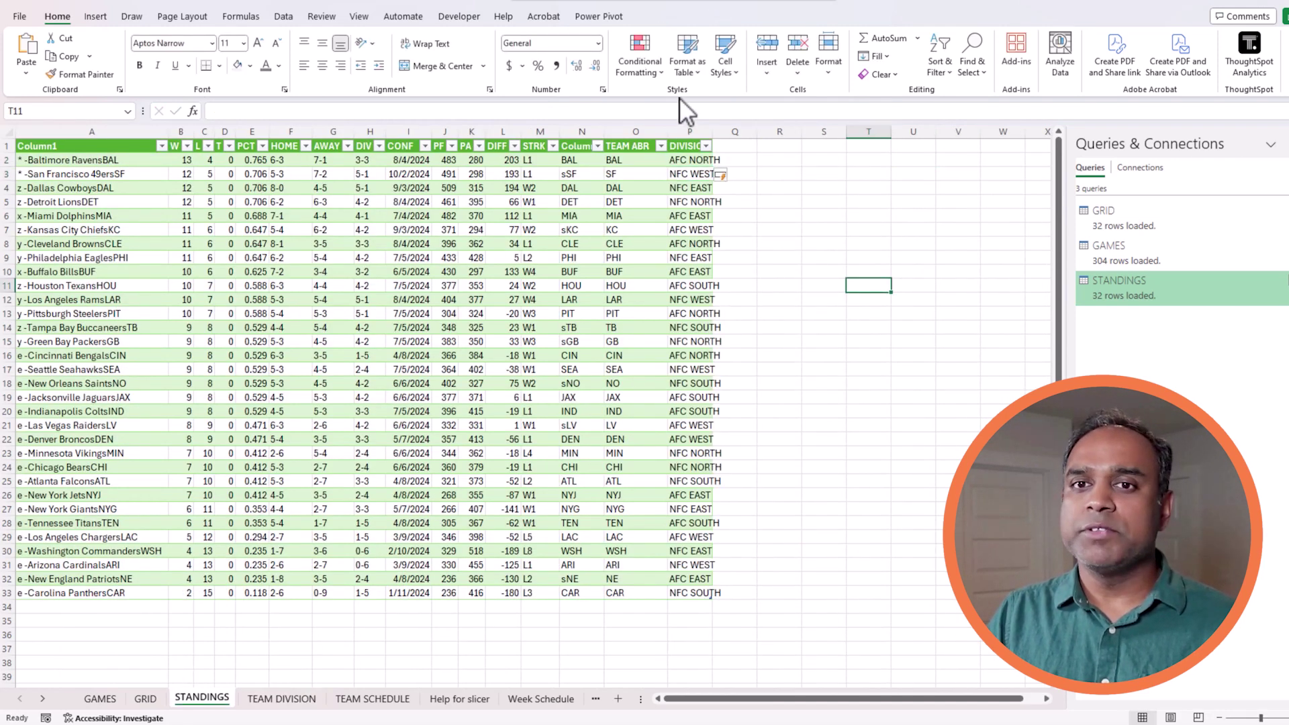
Autofit column P so the DIVISION values show fully.
double_click(713, 132)
click(747, 176)
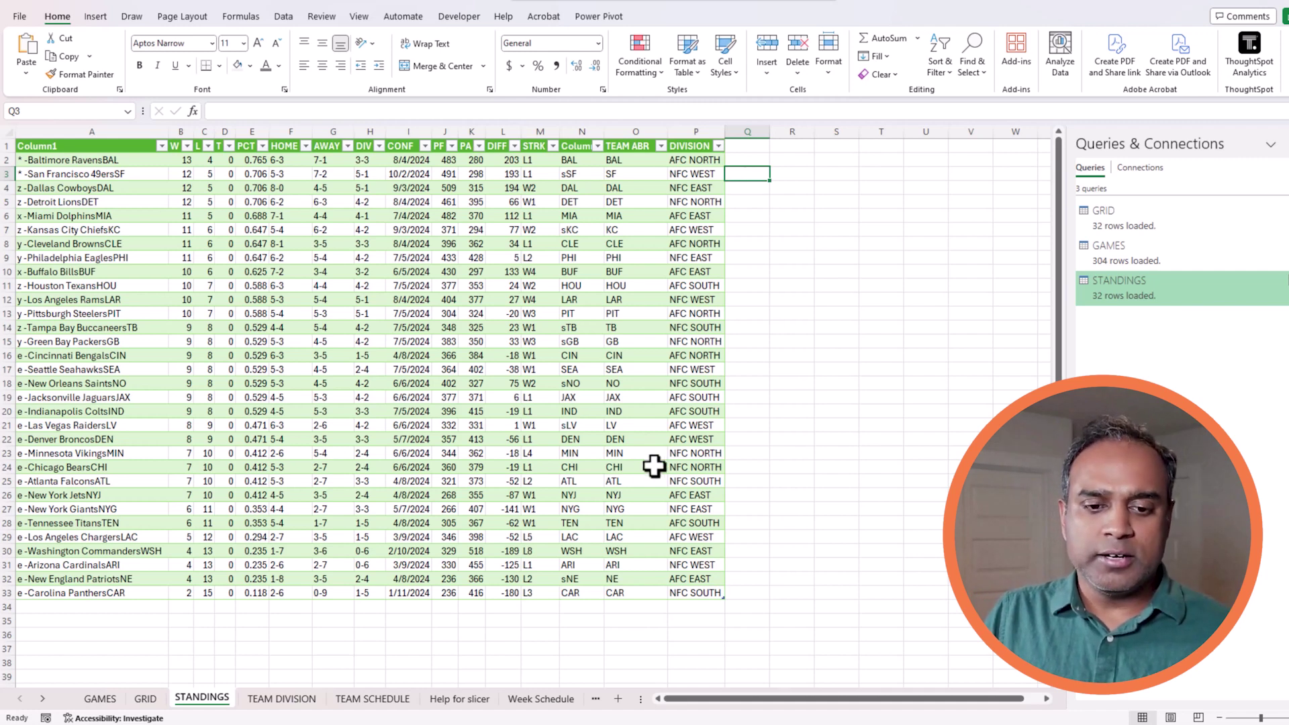
drag(650, 697, 805, 698)
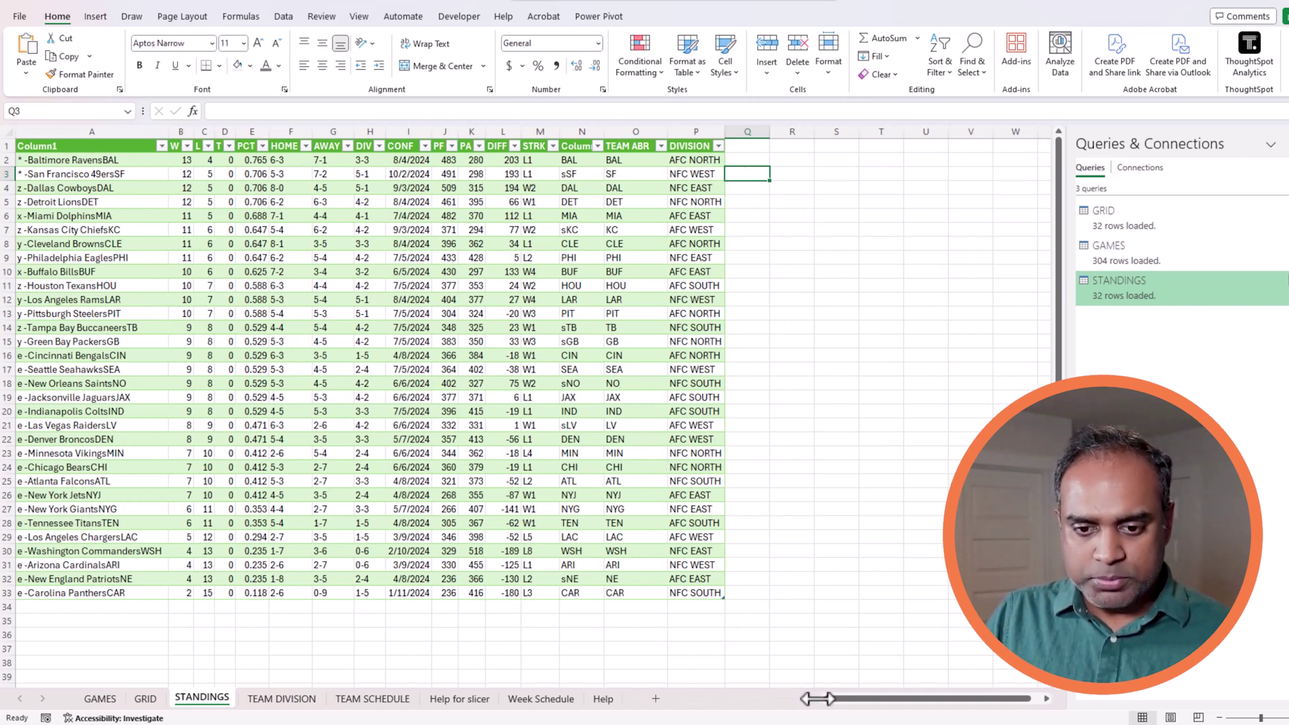
Add a new sheet named STANDINGS Visual.
click(656, 699)
double_click(260, 700)
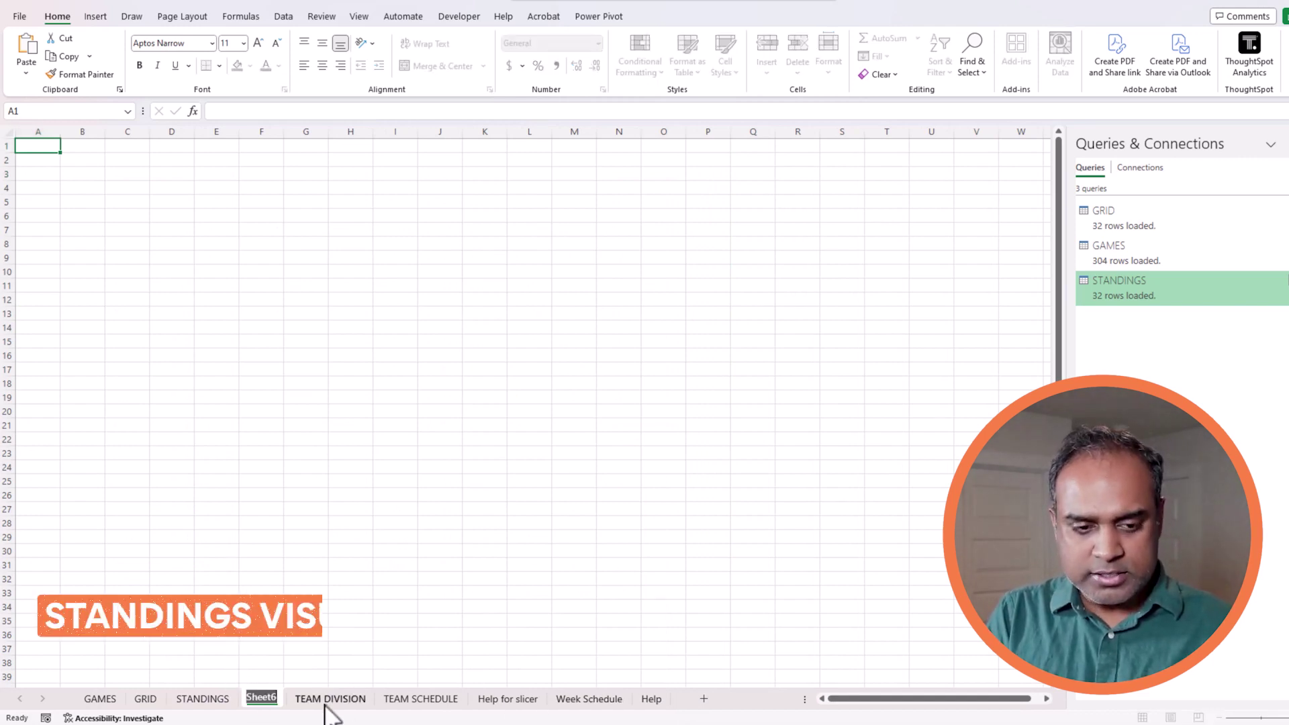
text(SSTANDING)
text( Visu)
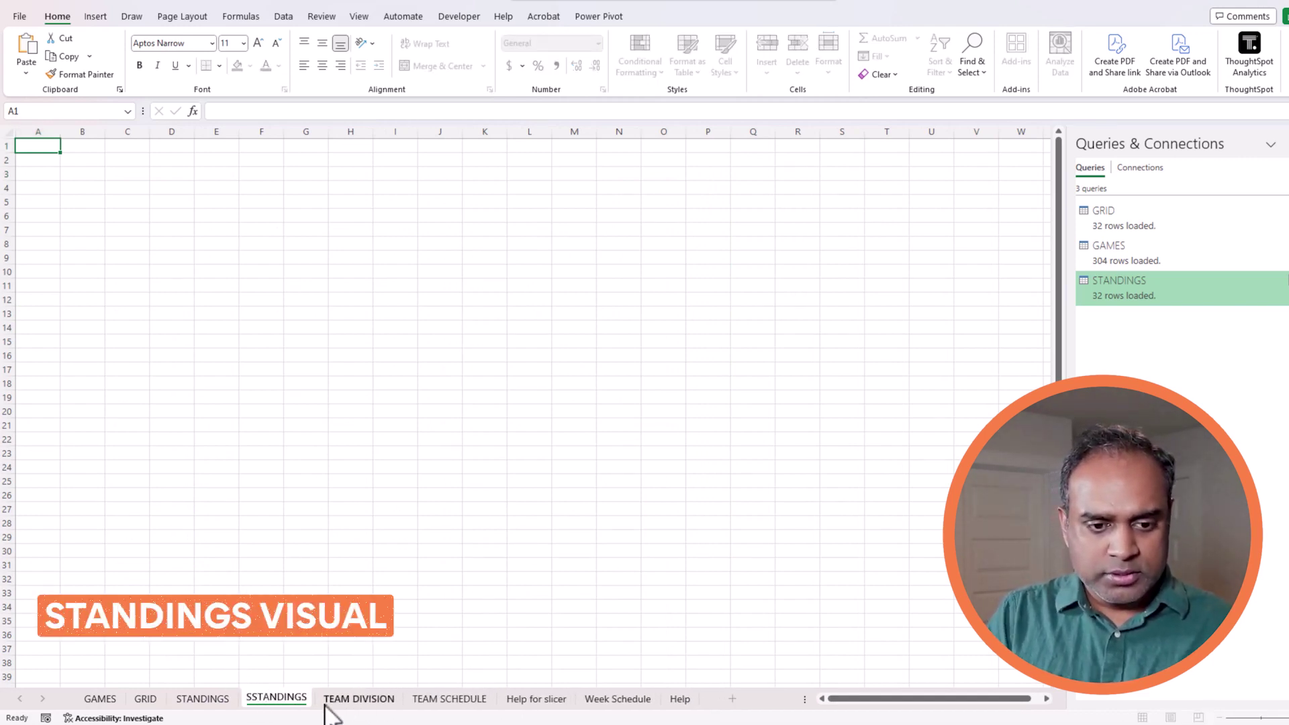
text(al)
key(Return)
Fill cells A1:U38 of the new sheet white to hide gridlines.
drag(38, 145, 943, 664)
click(237, 64)
click(242, 193)
click(151, 206)
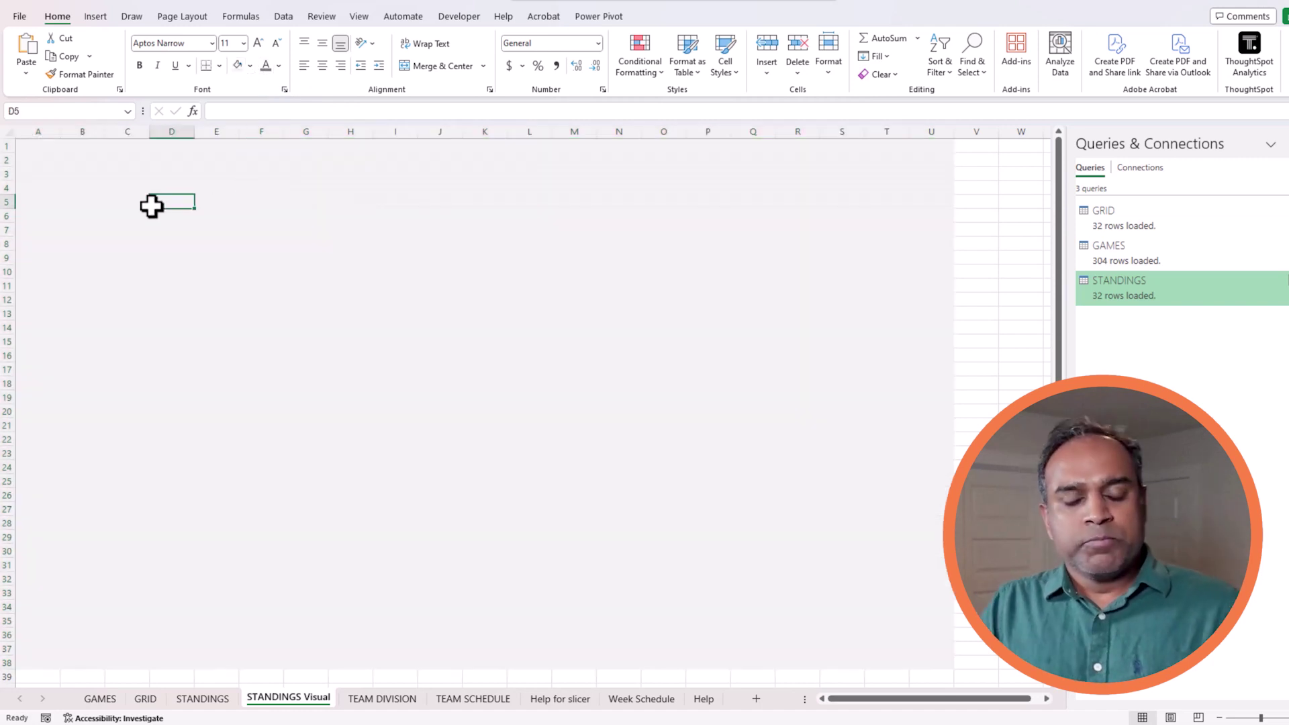
Enter the heading AFC EAST in cell D4.
key(Up)
text(A)
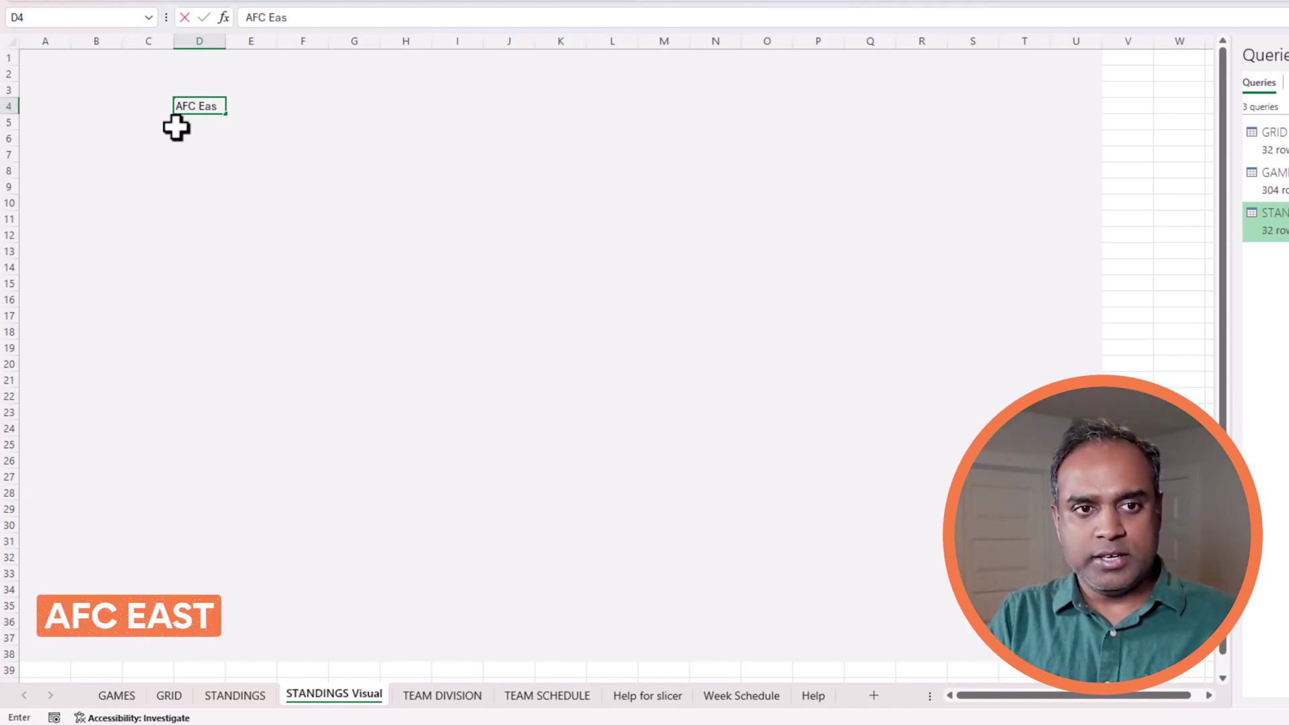
text(FC EAST)
key(Return)
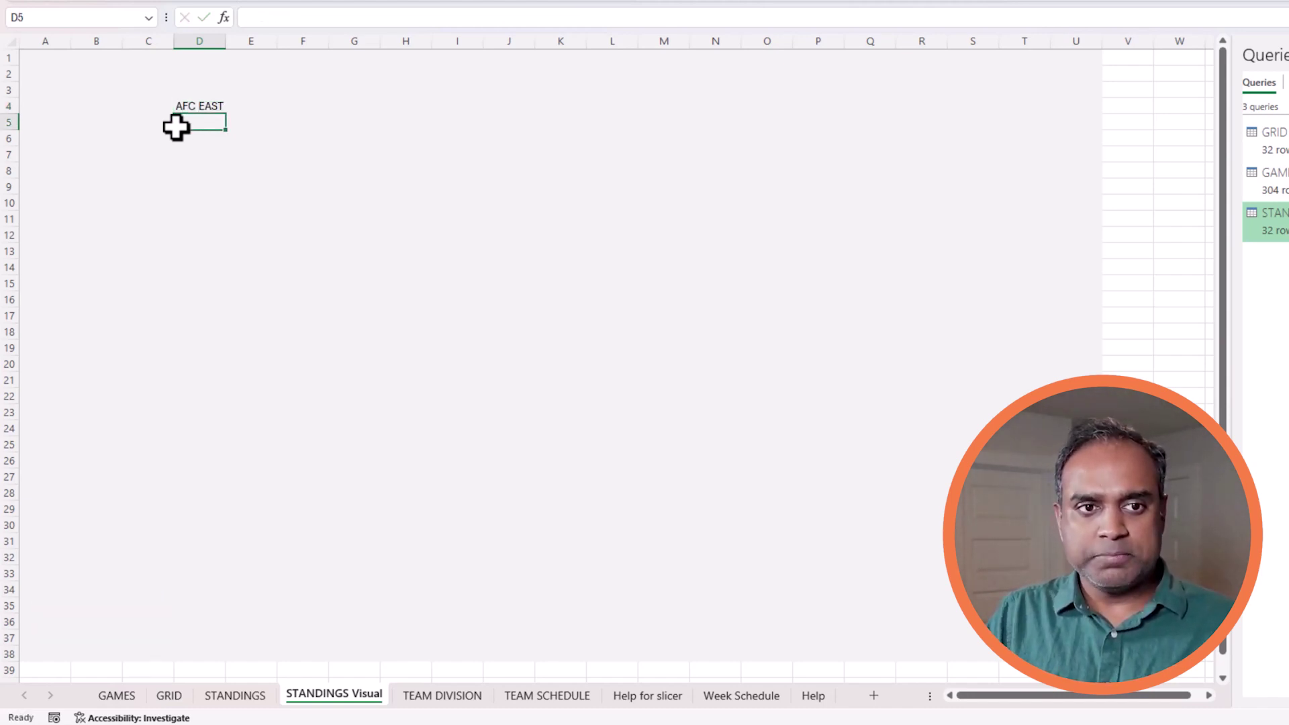
Begin a FILTER formula in D5, trying then removing a W-to-PCT column reference.
text(=filter()
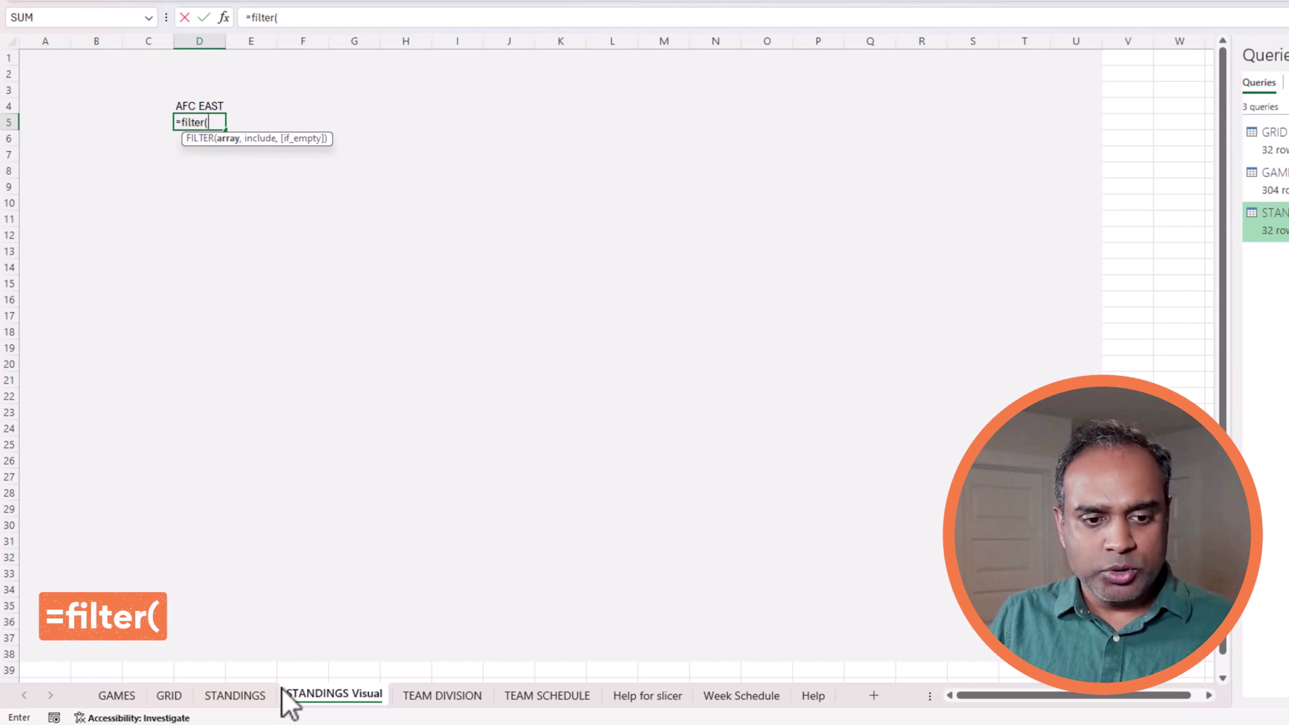
click(234, 695)
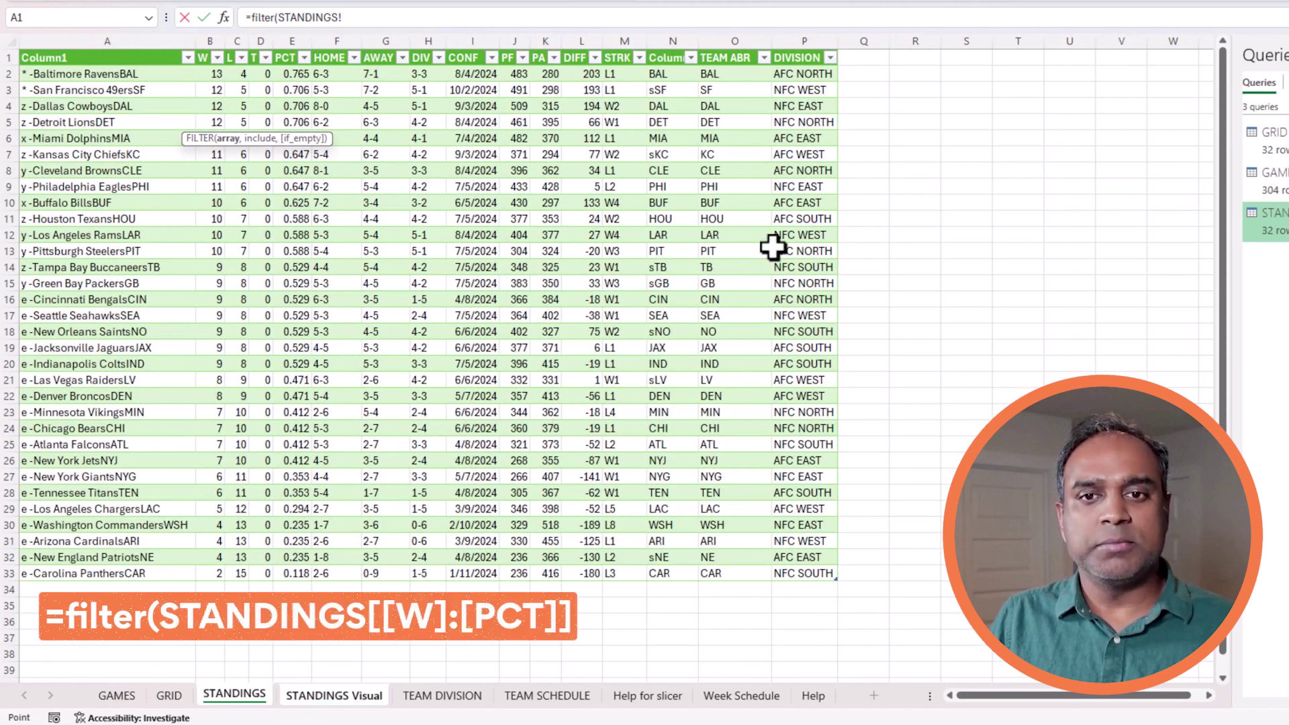
drag(210, 74, 296, 574)
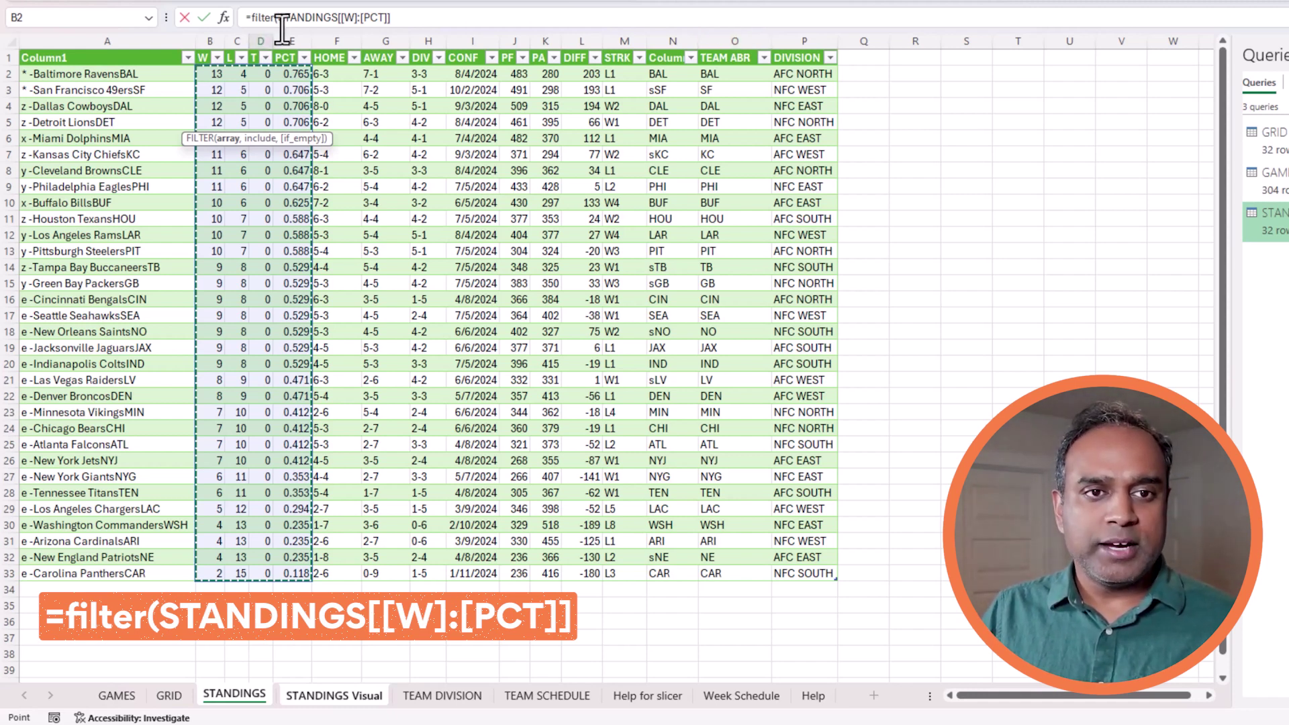
drag(284, 21, 398, 20)
key(BackSpace)
Add INDEX(Standings,SEQUENCE(ROWS(Standings)),{2,3,4,5}) as the array and start the Standings[Division]= criterion.
text(index()
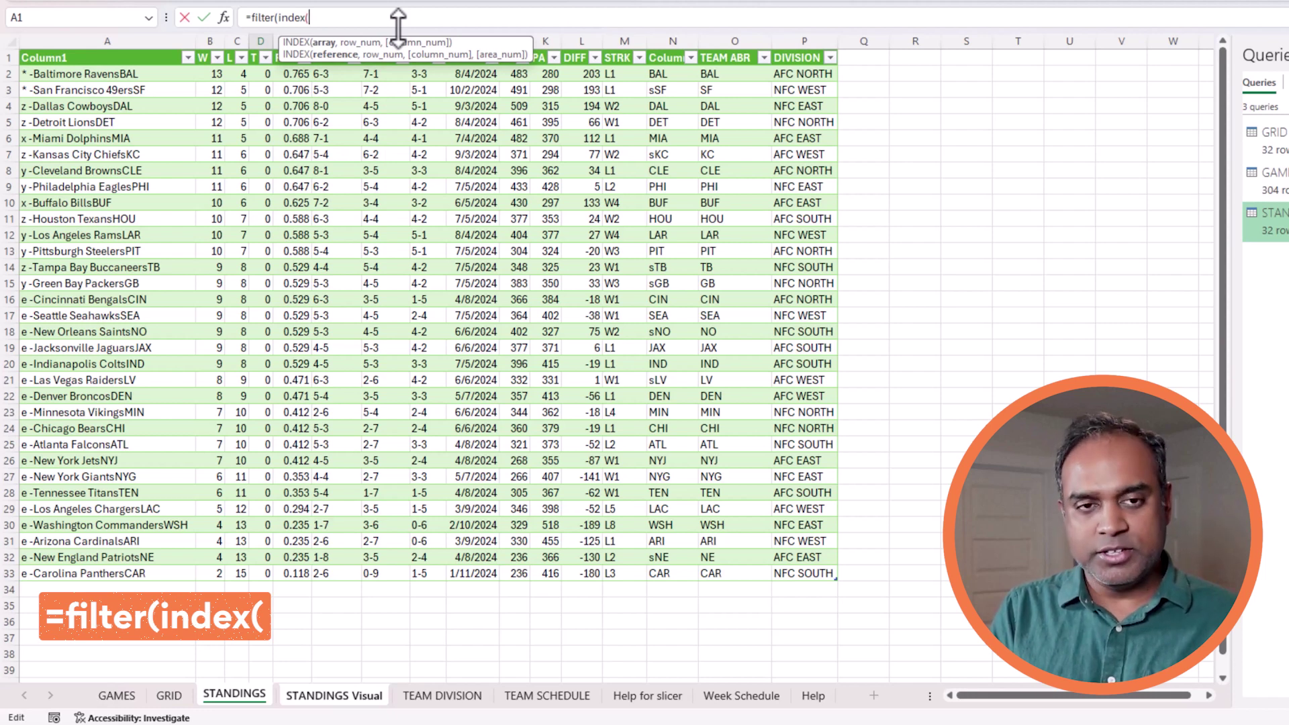
text(Standings)
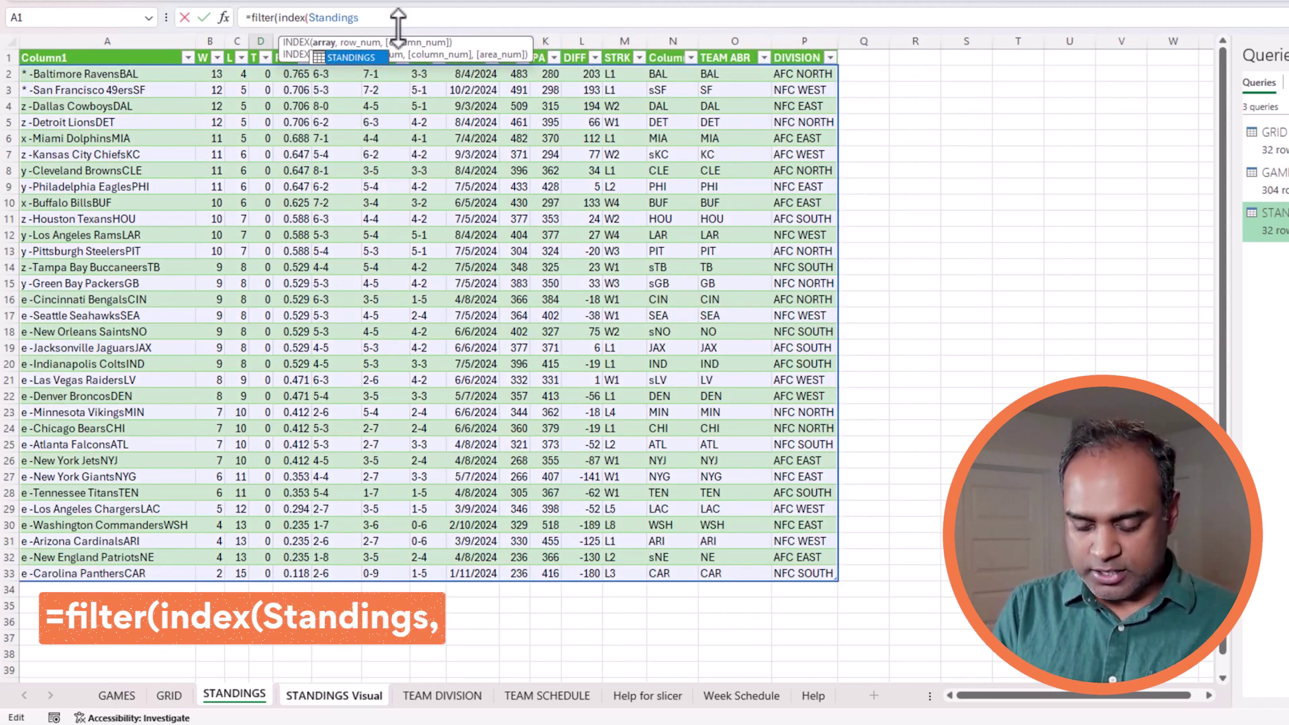
text(,S)
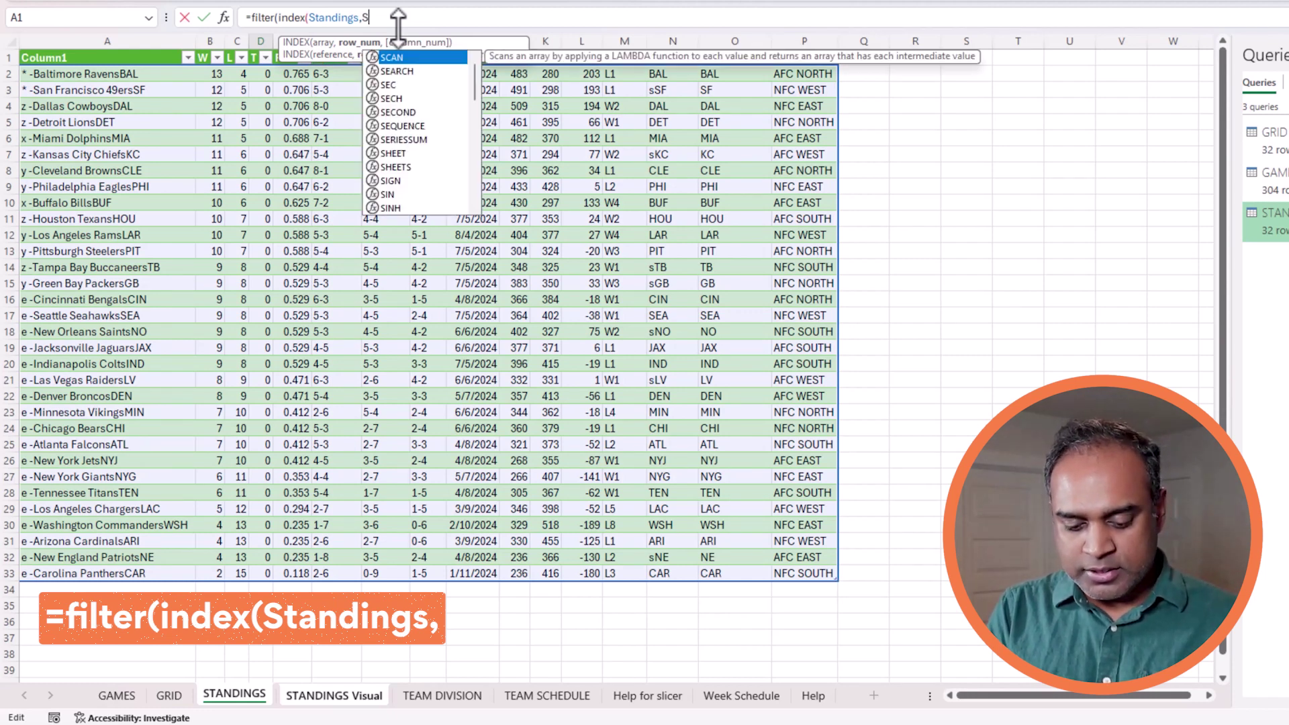
key(BackSpace)
text(ROWS)
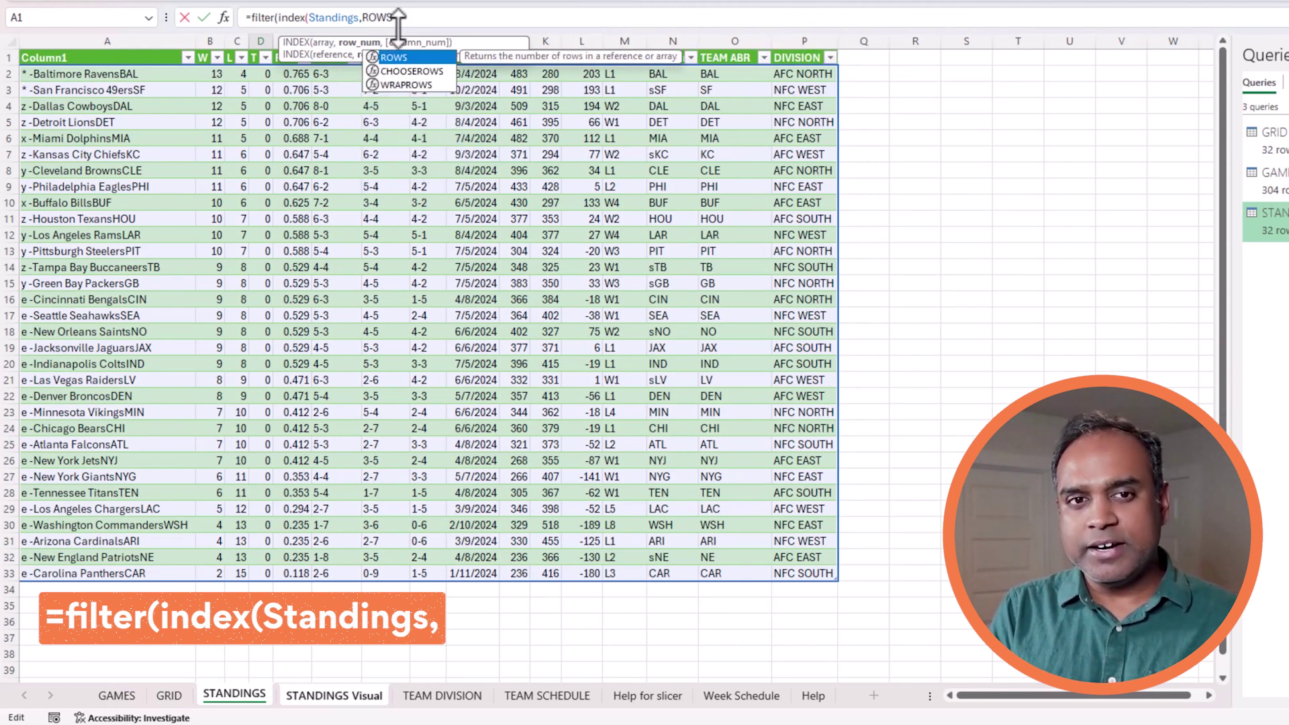
key(BackSpace)
key(BackSpace)
key(BackSpace)
key(BackSpace)
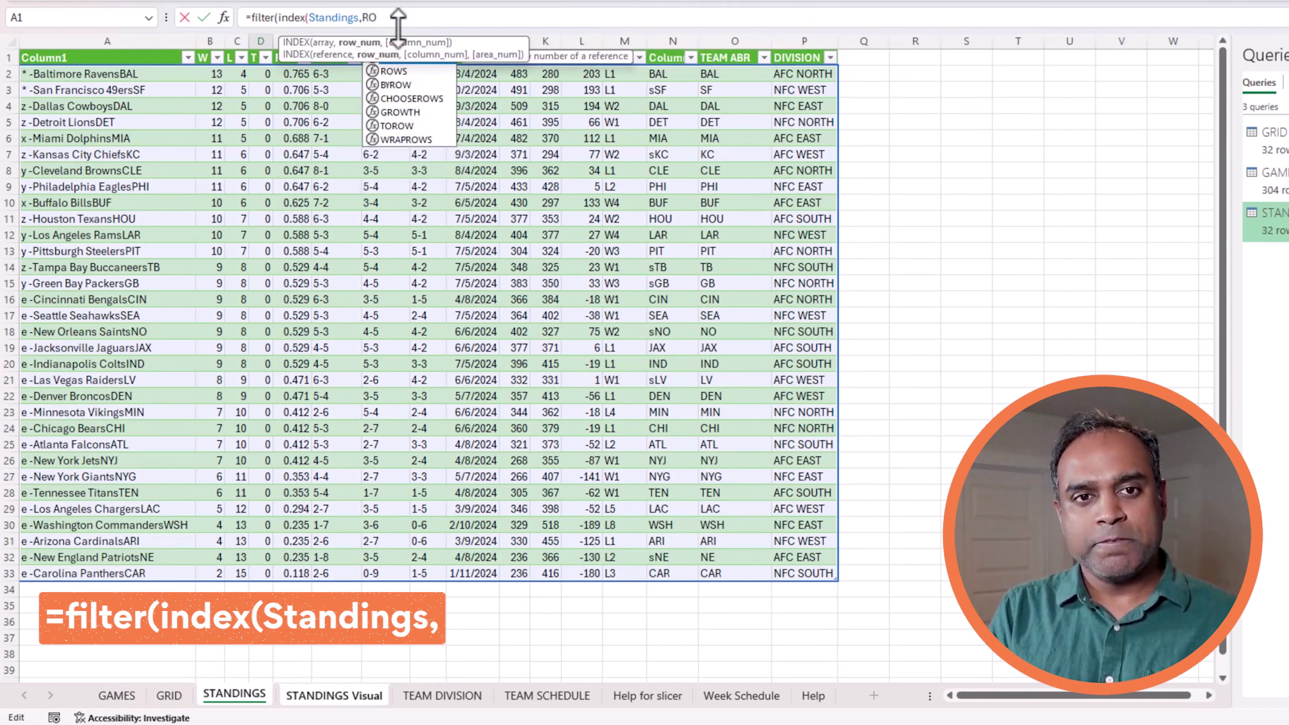
text(SEQ)
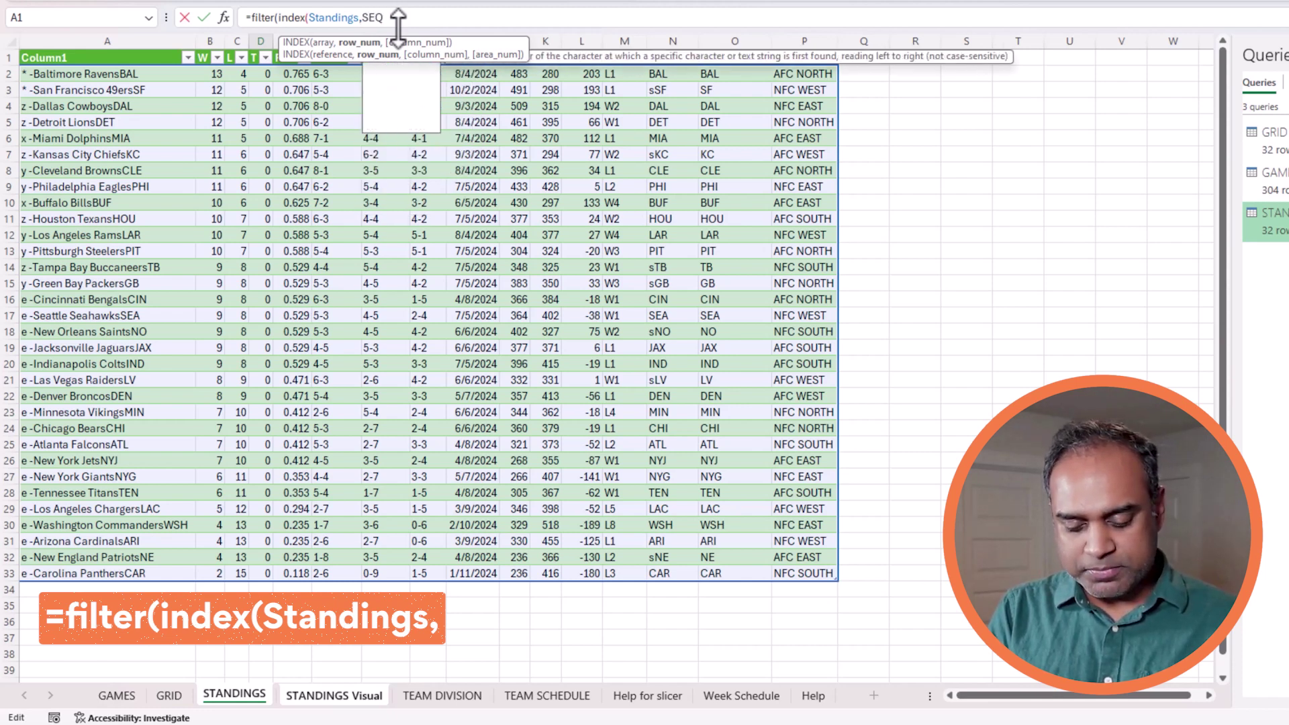
text(UENCE(ROW)
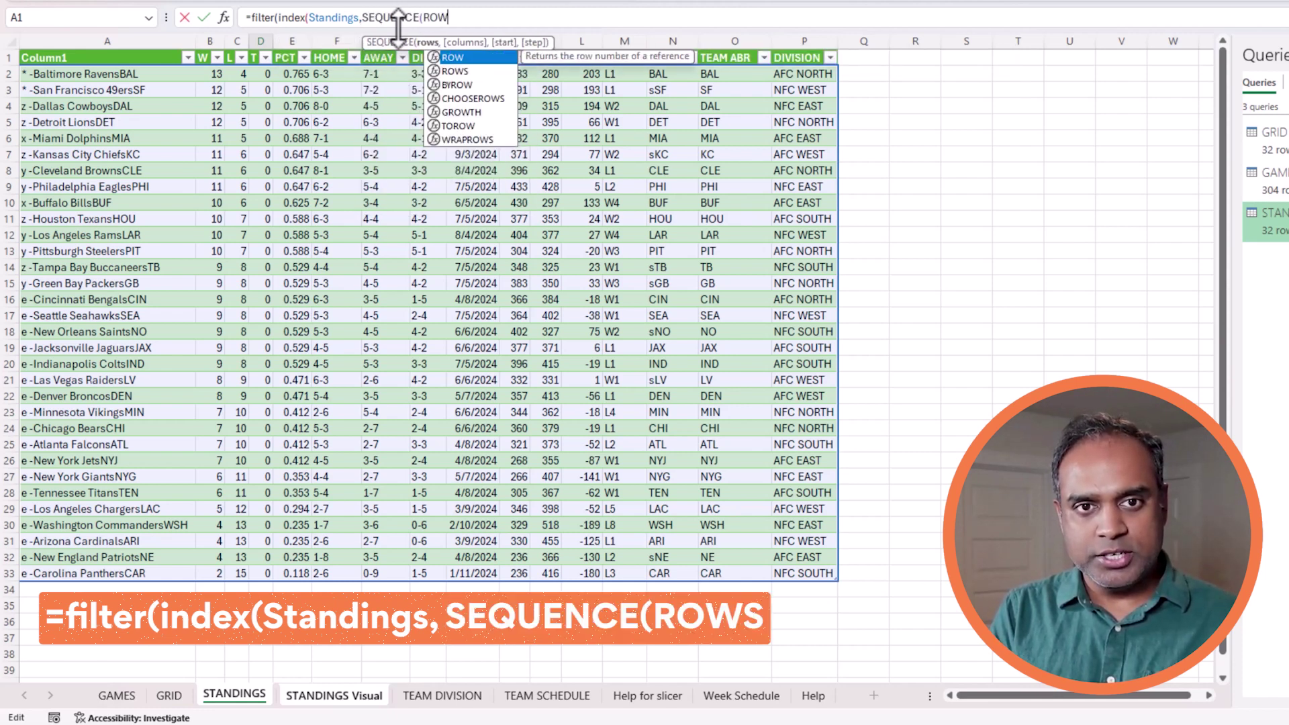
text(S(St)
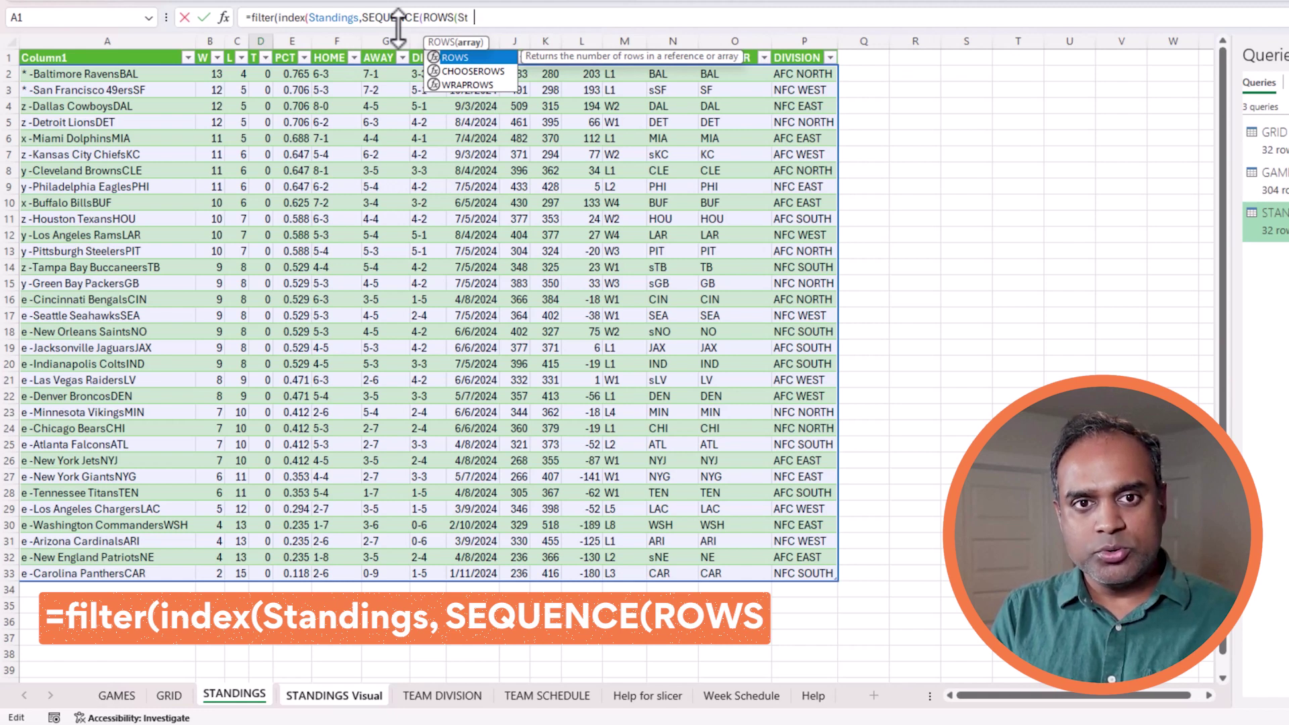
text(andings)))
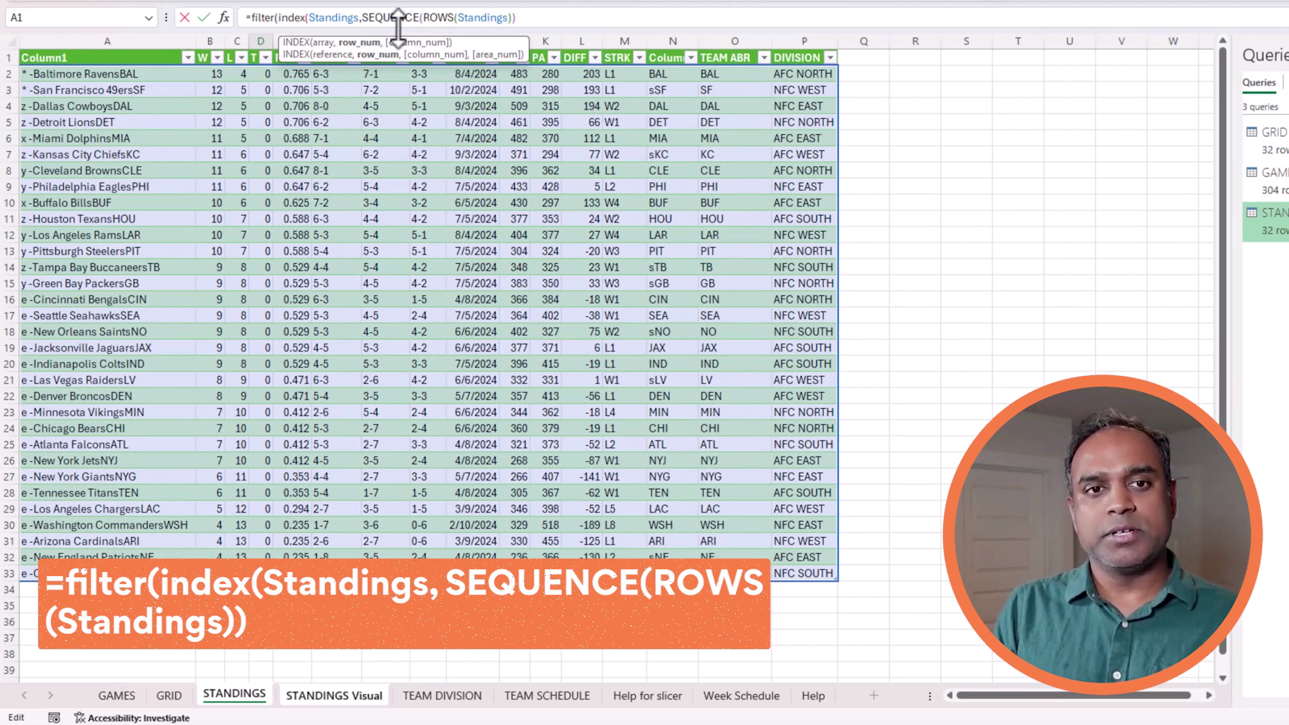
text(,{)
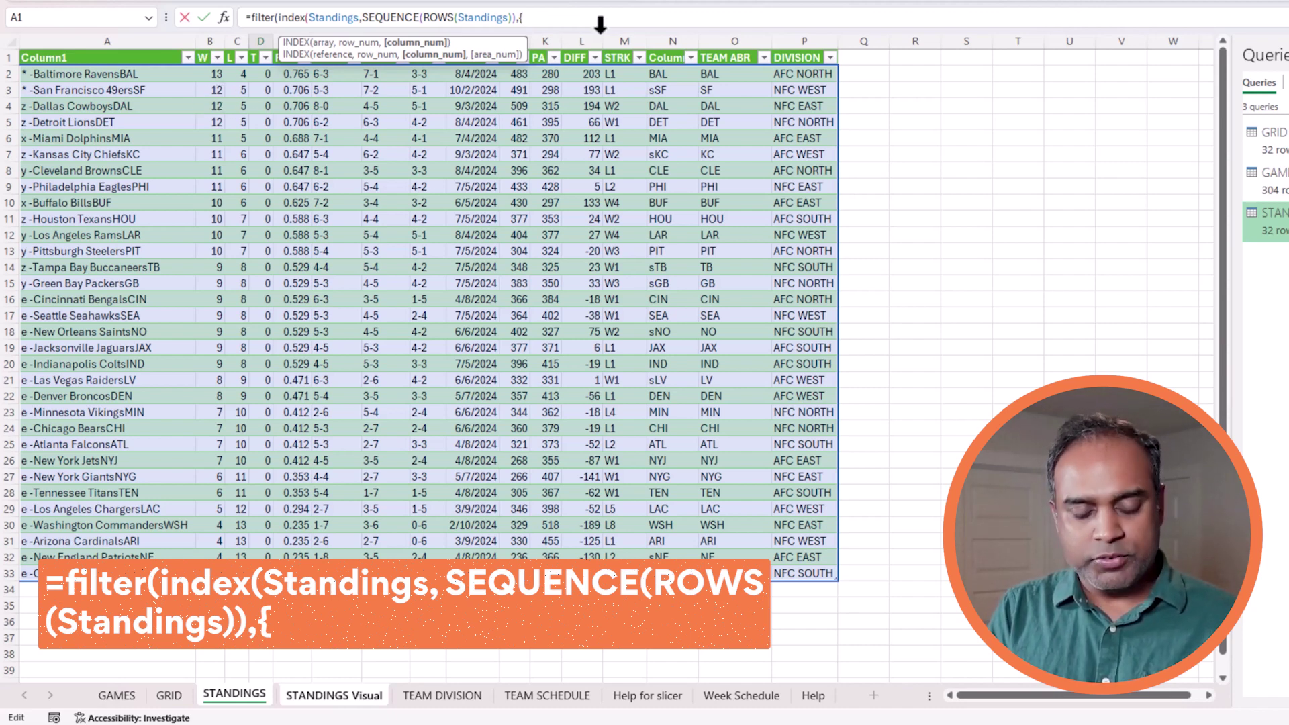
text(2,3,4)
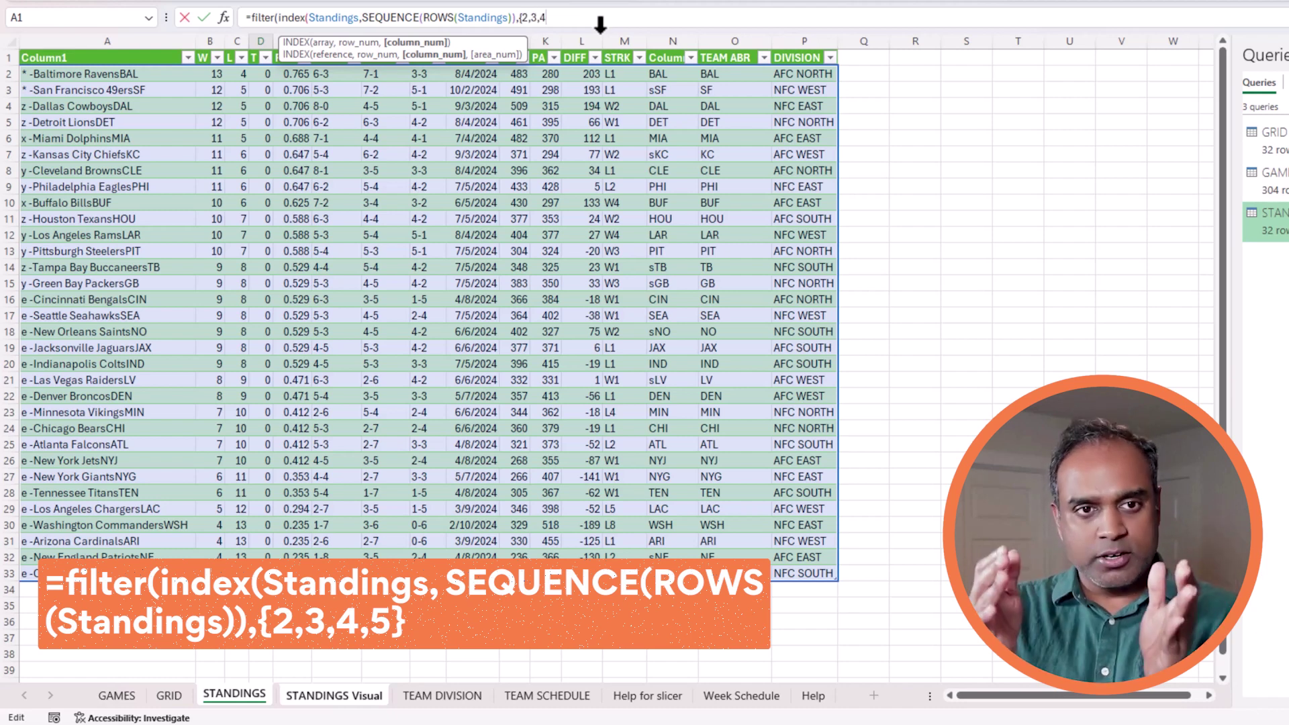
text(,5})
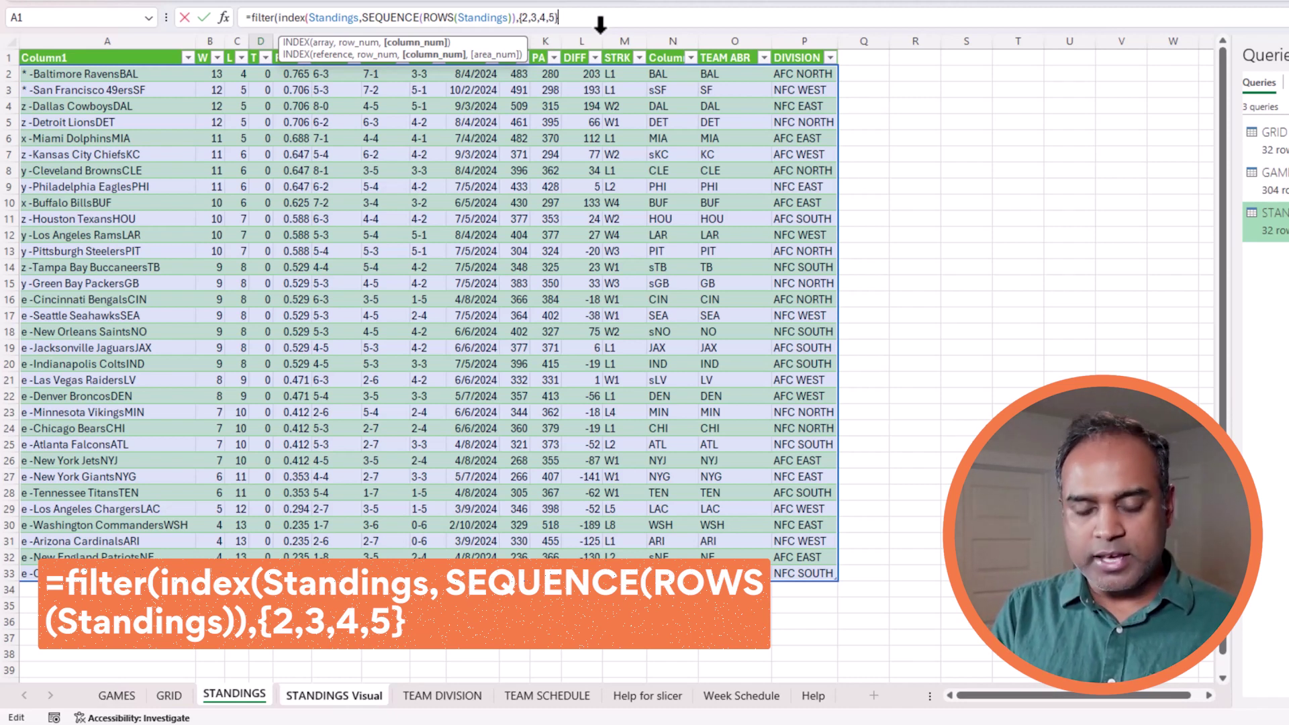
text())
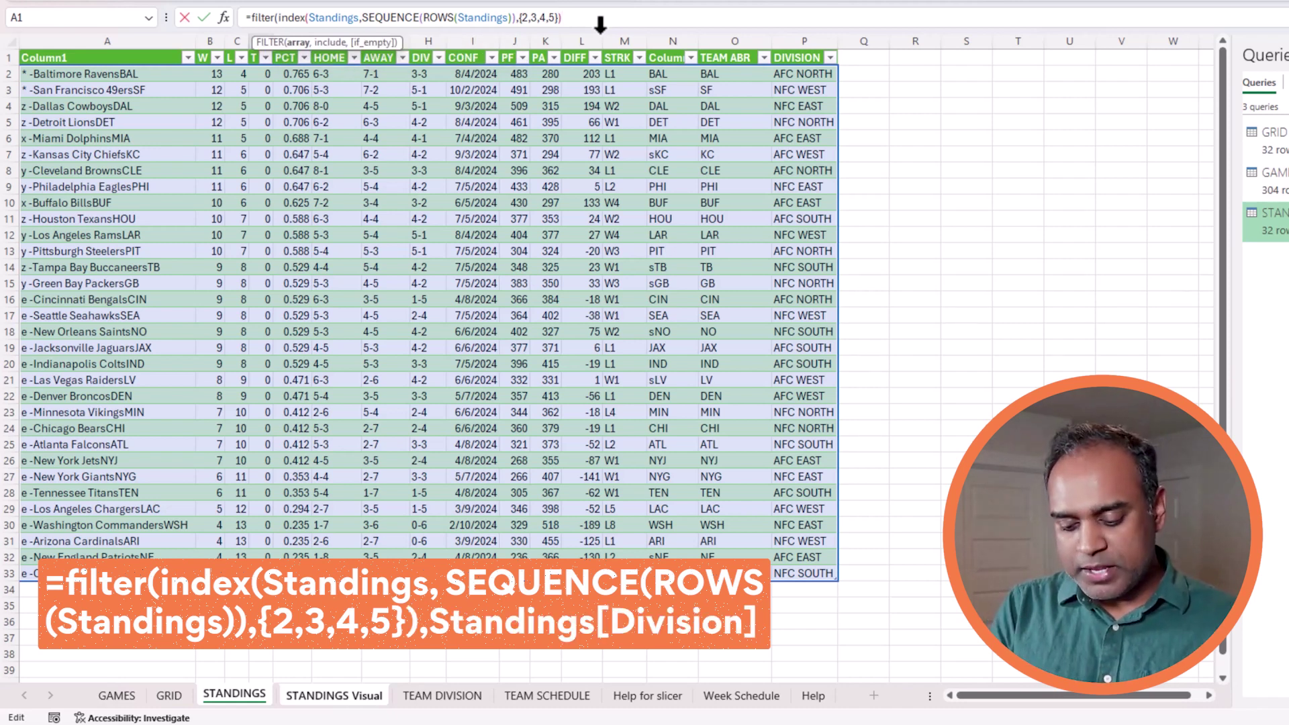
text(,)
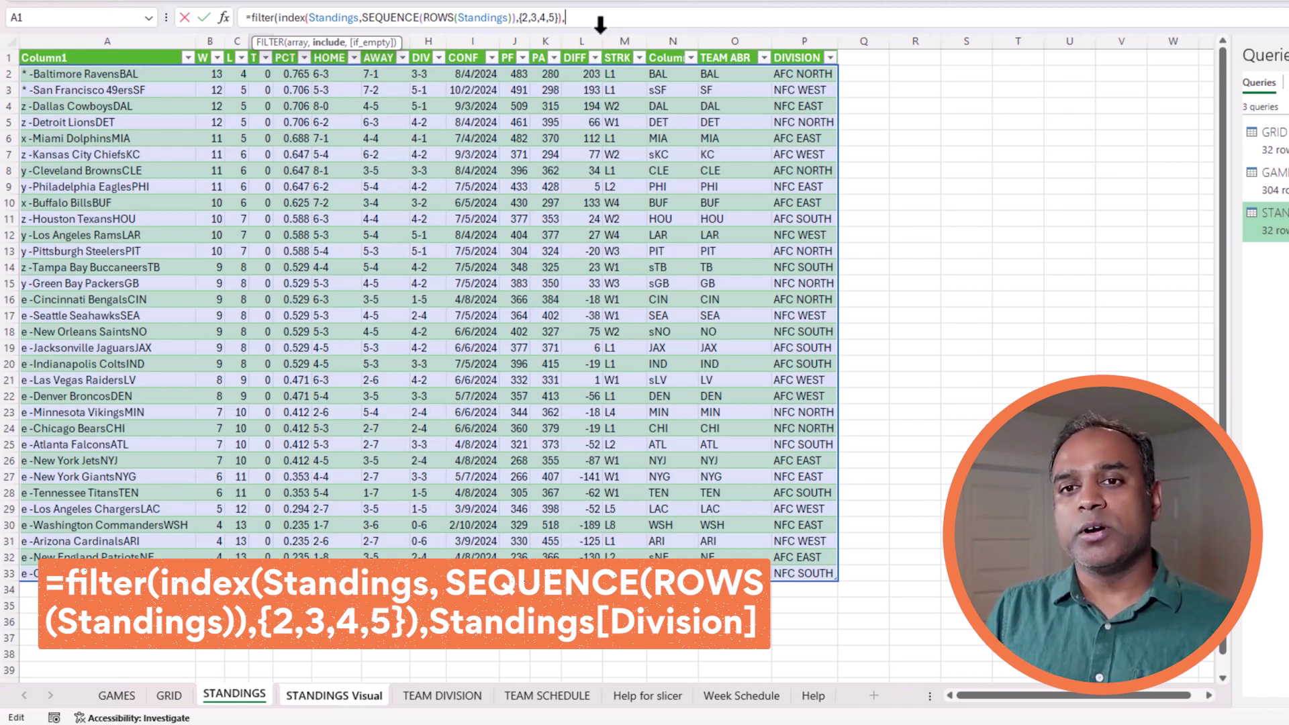
text(St)
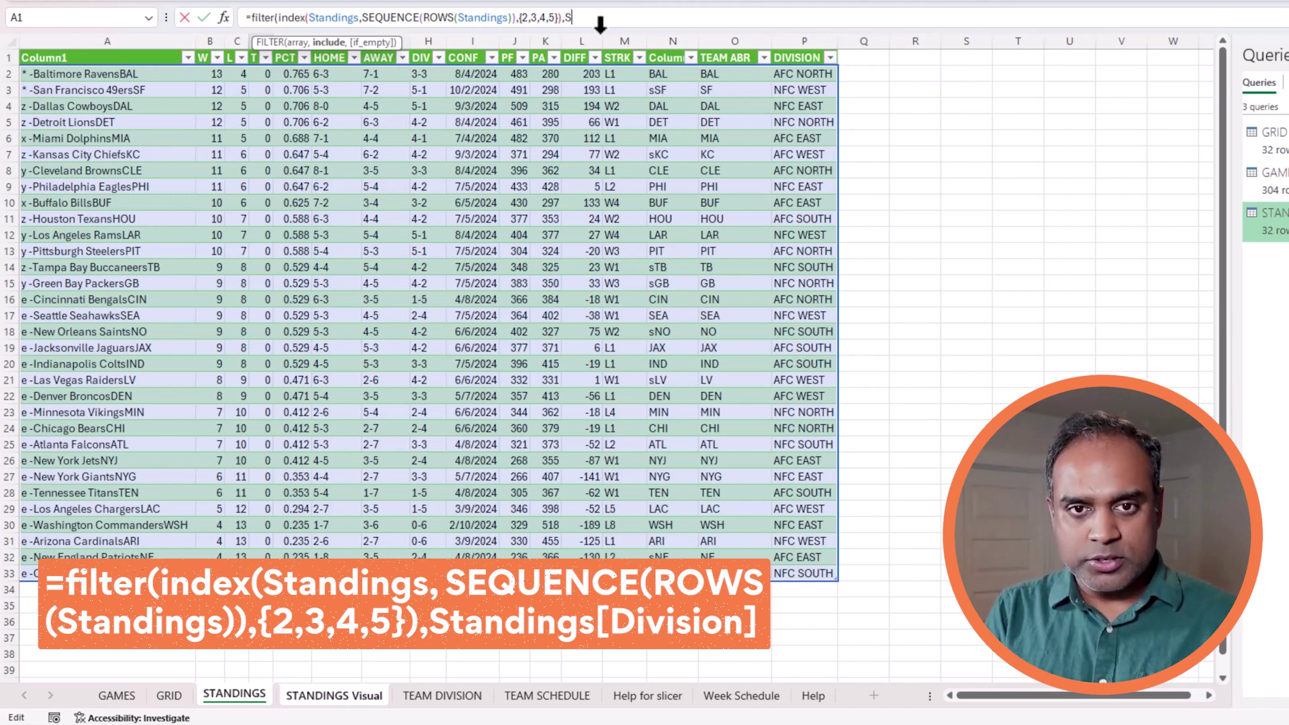
text(andings[D)
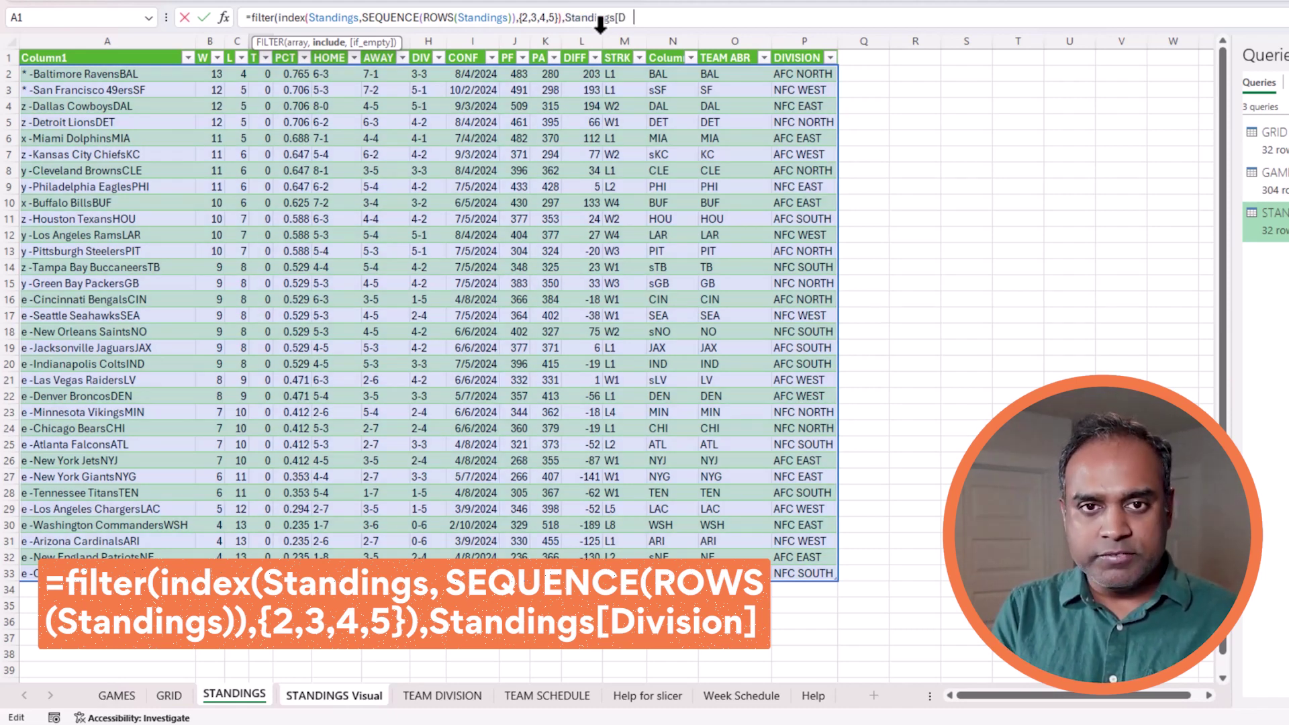
text(ivision])
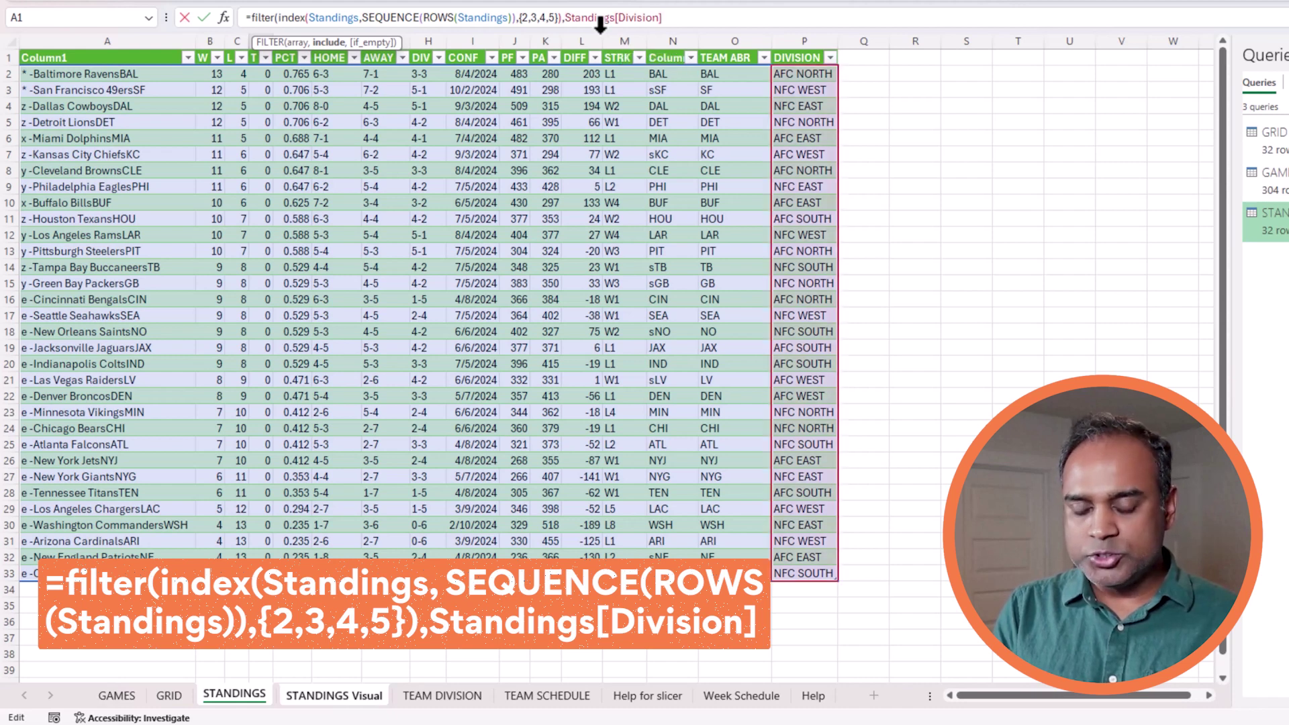
text(=)
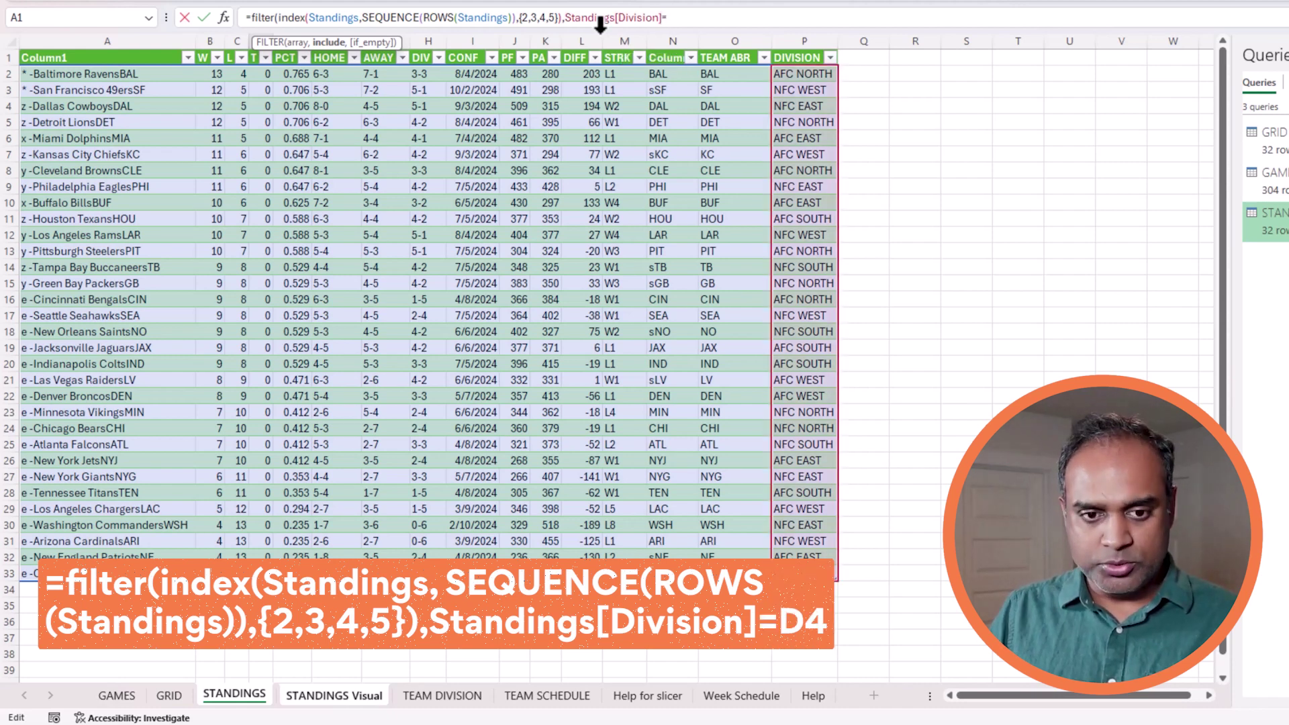
Complete the division criterion with D4 and commit, spilling the AFC EAST records.
click(354, 697)
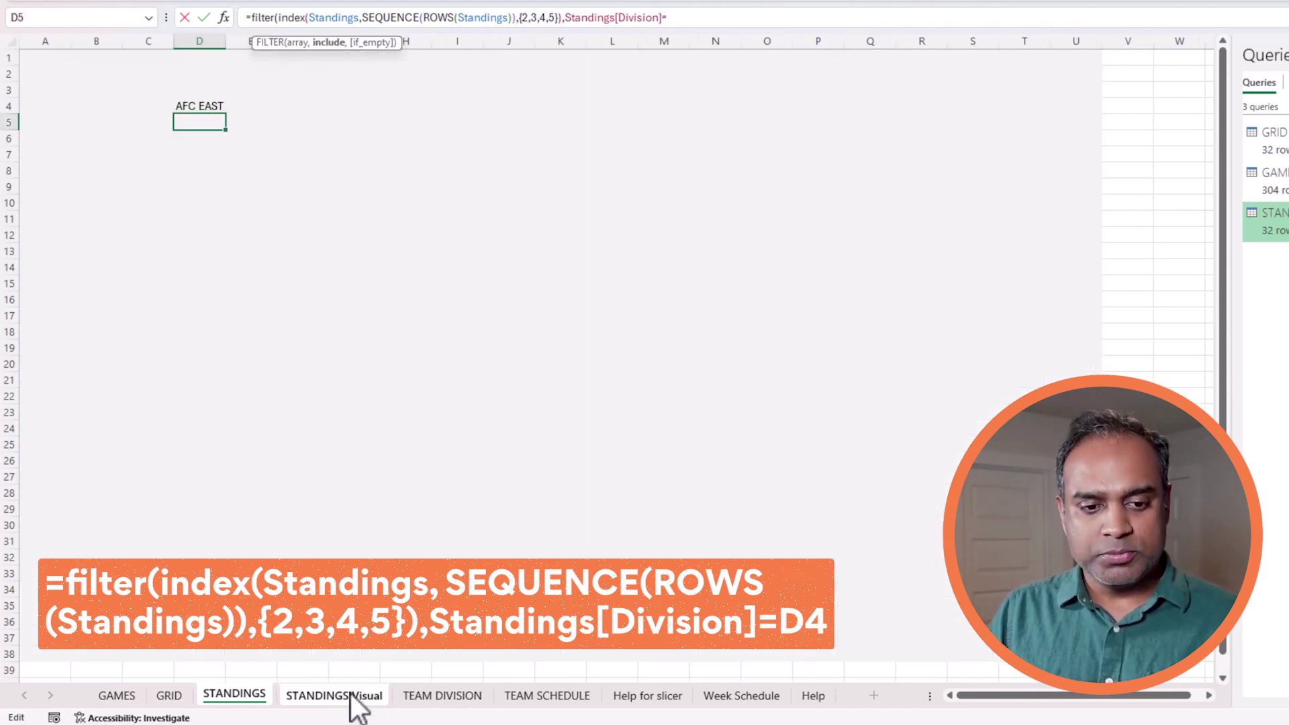
click(208, 106)
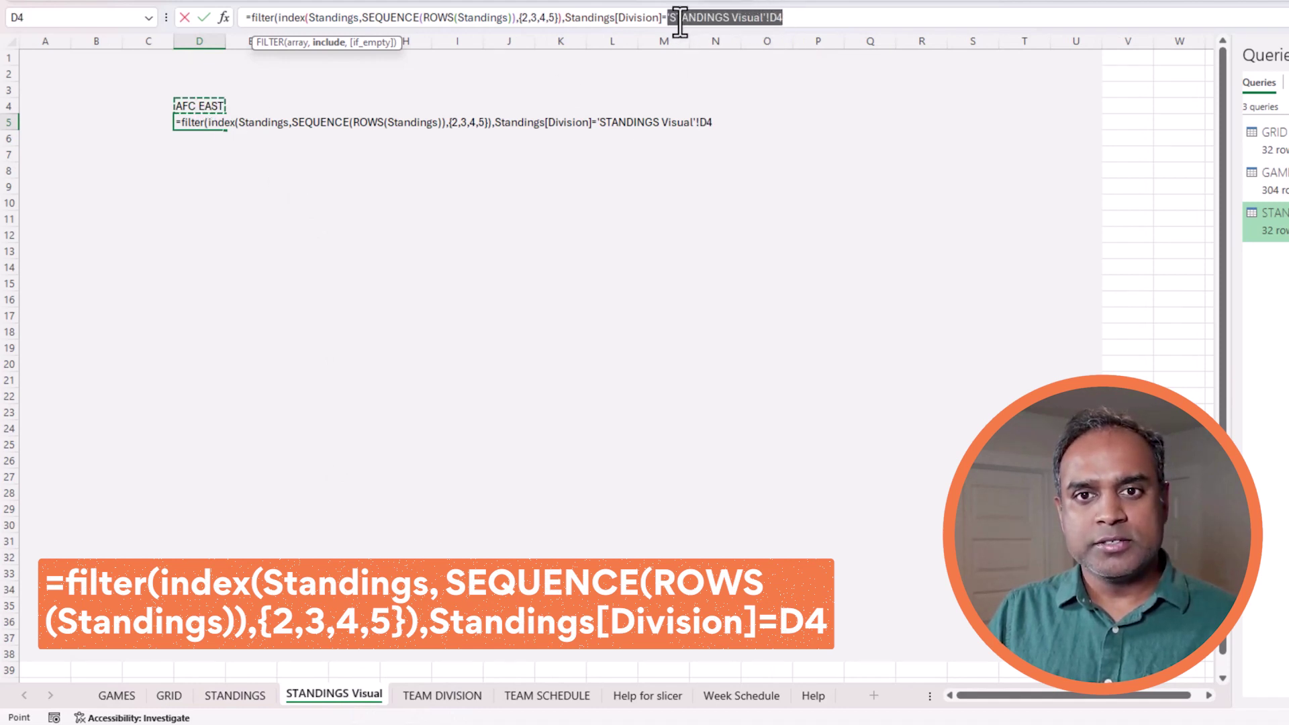
drag(671, 17, 738, 16)
key(BackSpace)
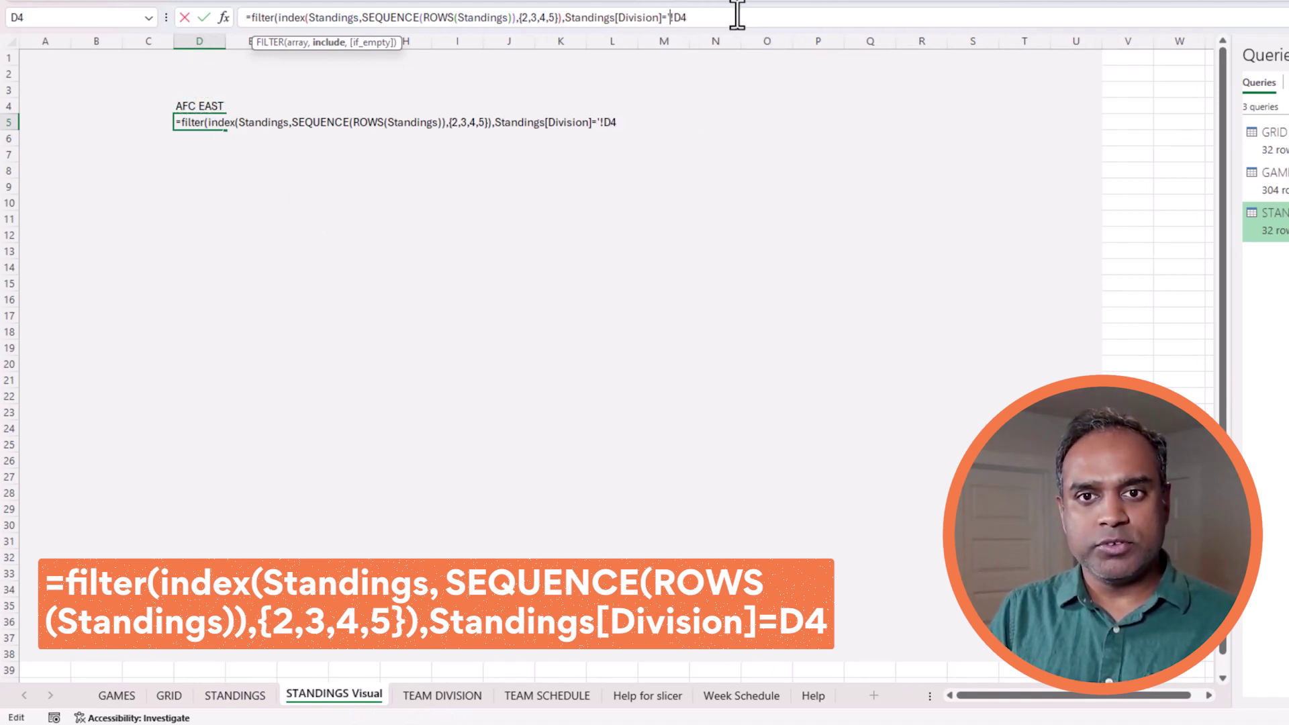
key(BackSpace)
key(Delete)
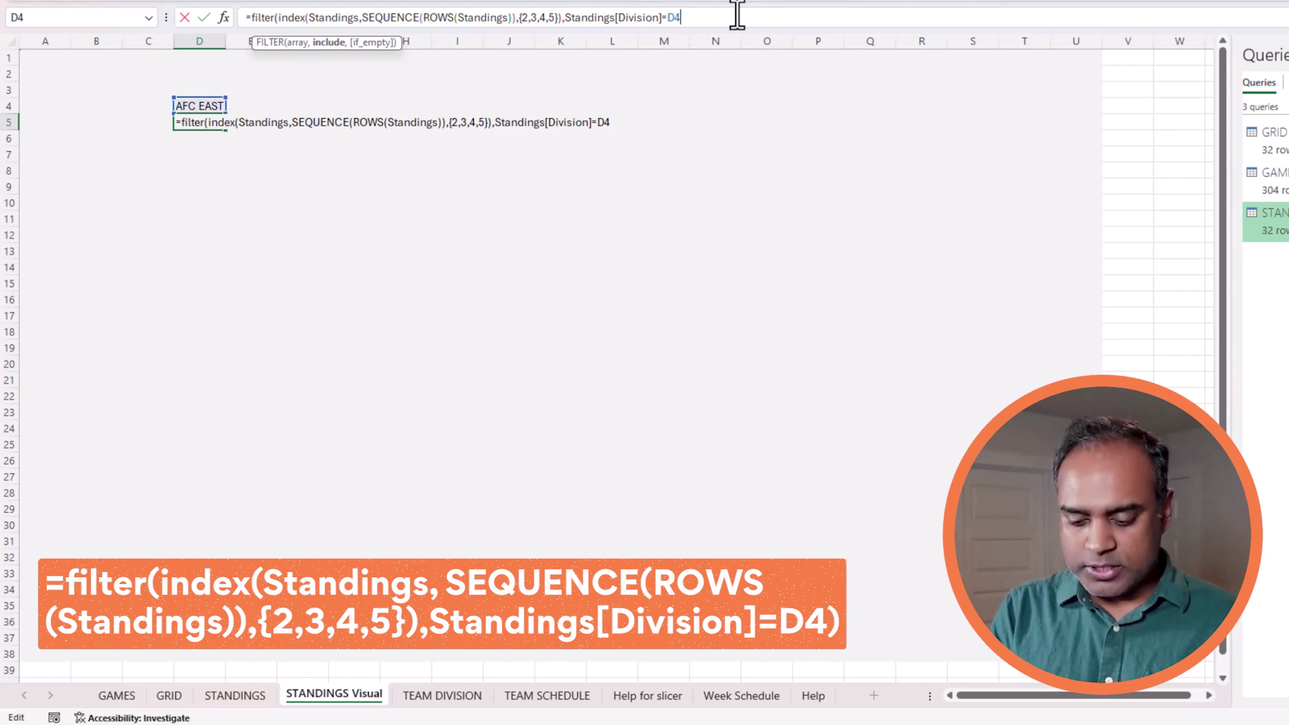
text())
key(Return)
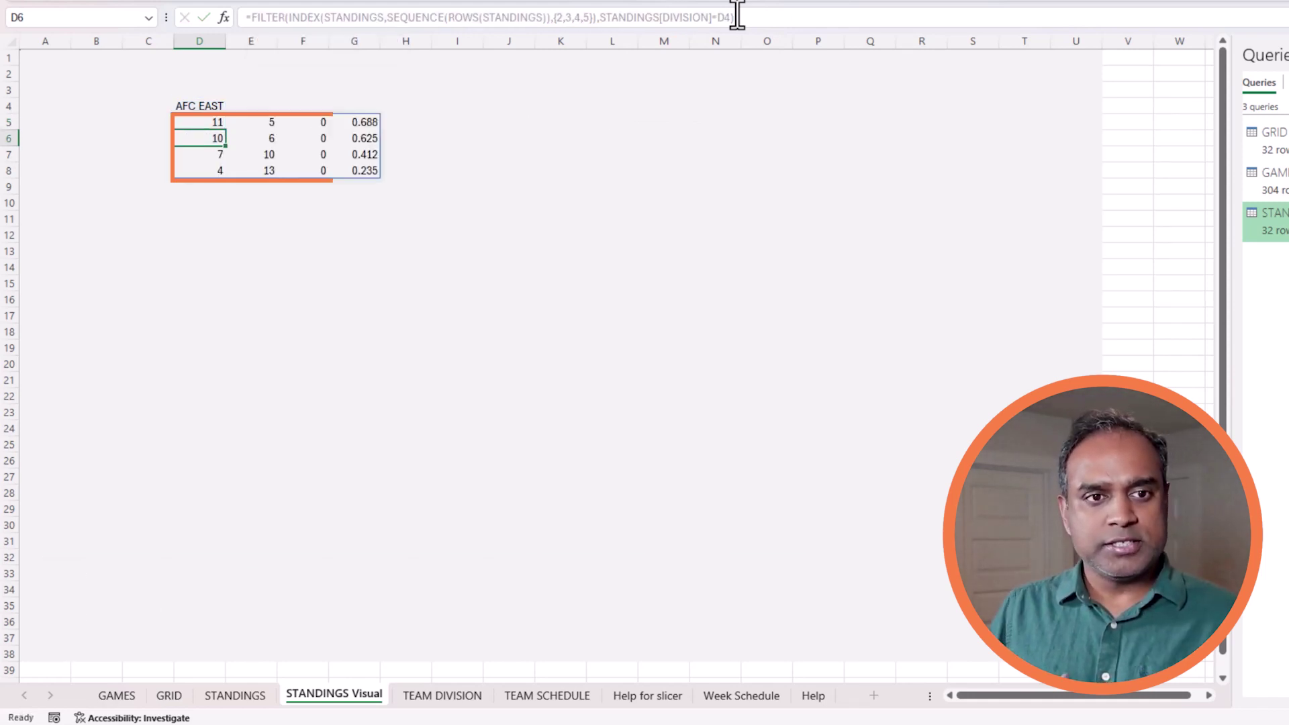
Add WIN, LOSS, TIE and PCT headers across E4:H4.
click(252, 106)
double_click(243, 107)
text(WIN)
key(Tab)
text(LOSS)
key(Tab)
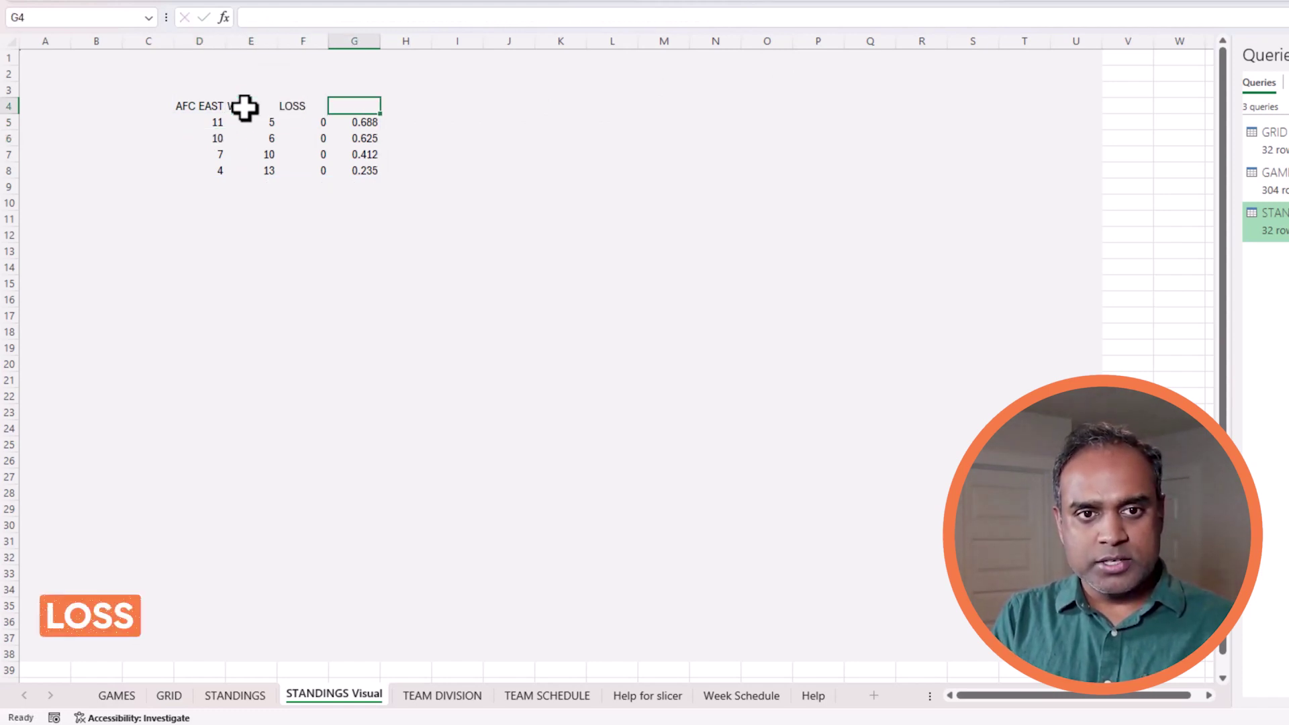
text(TIE)
key(ctrl+Return)
key(Tab)
text(PCT)
key(Return)
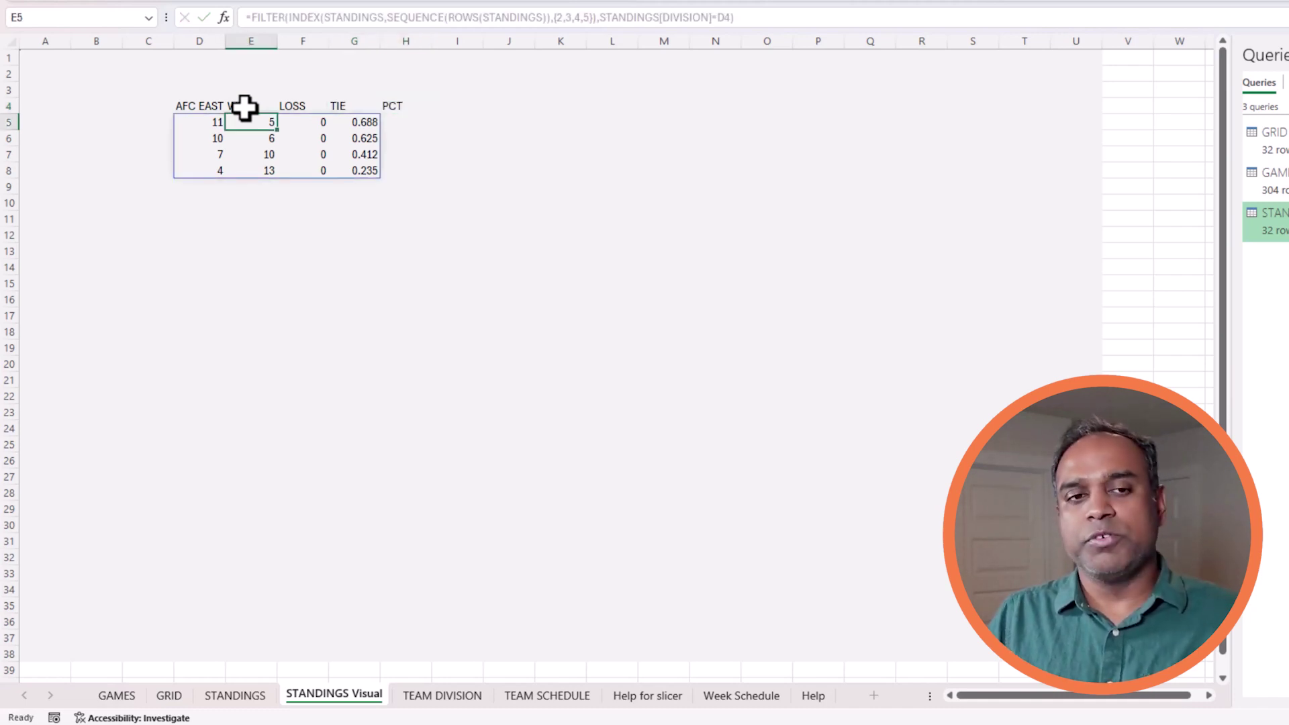
click(213, 120)
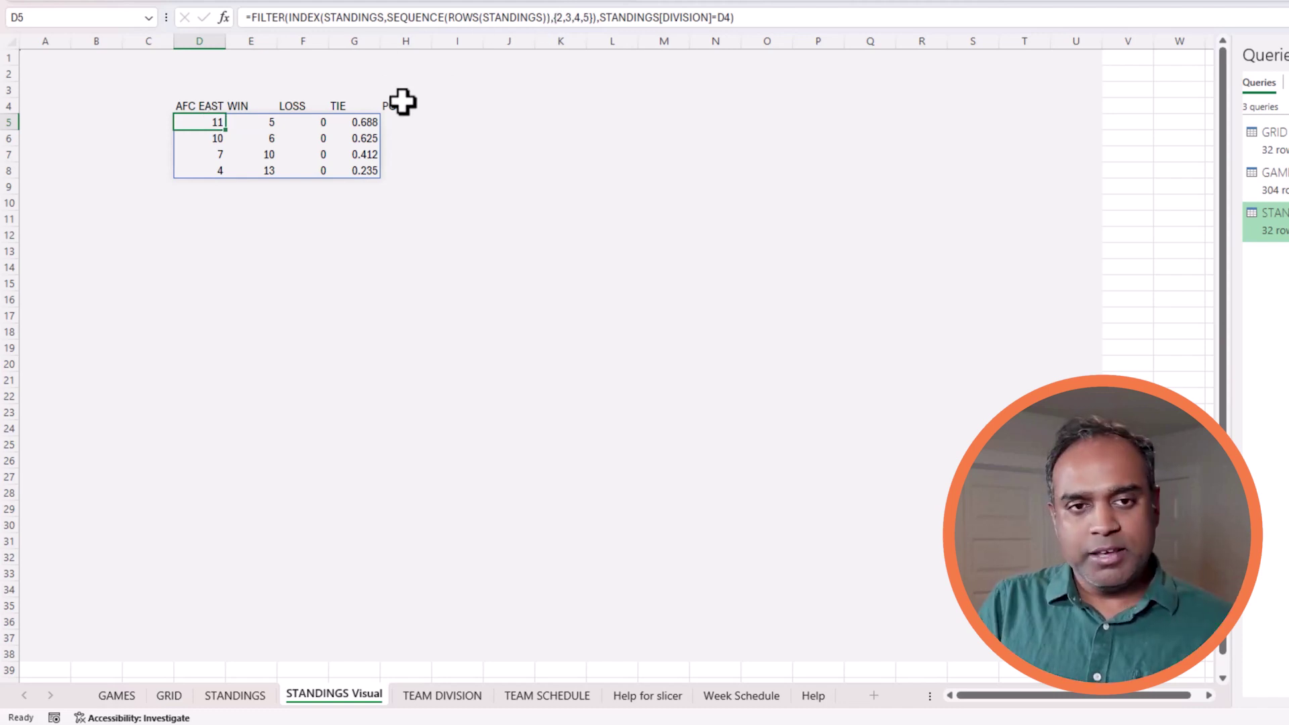
Count the Standings table's columns, then change the column list to {15,2,3,4,5}.
click(258, 698)
click(99, 57)
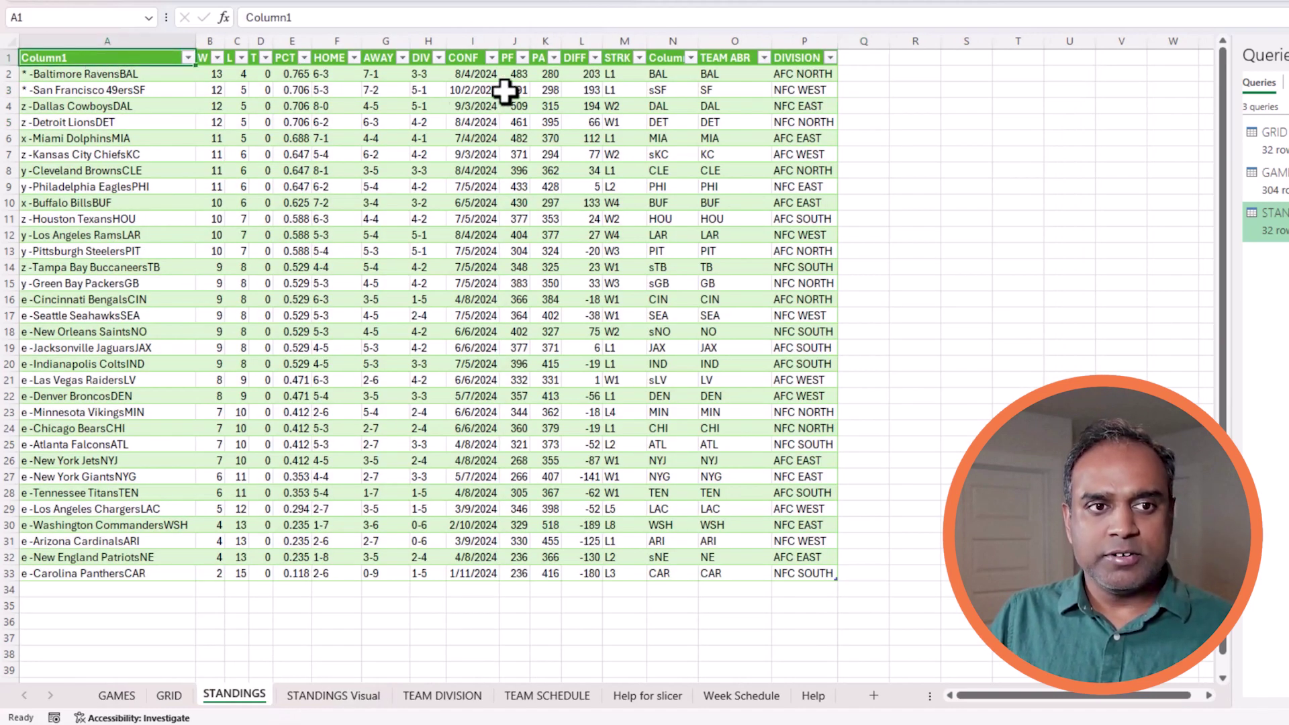
shift+click(714, 59)
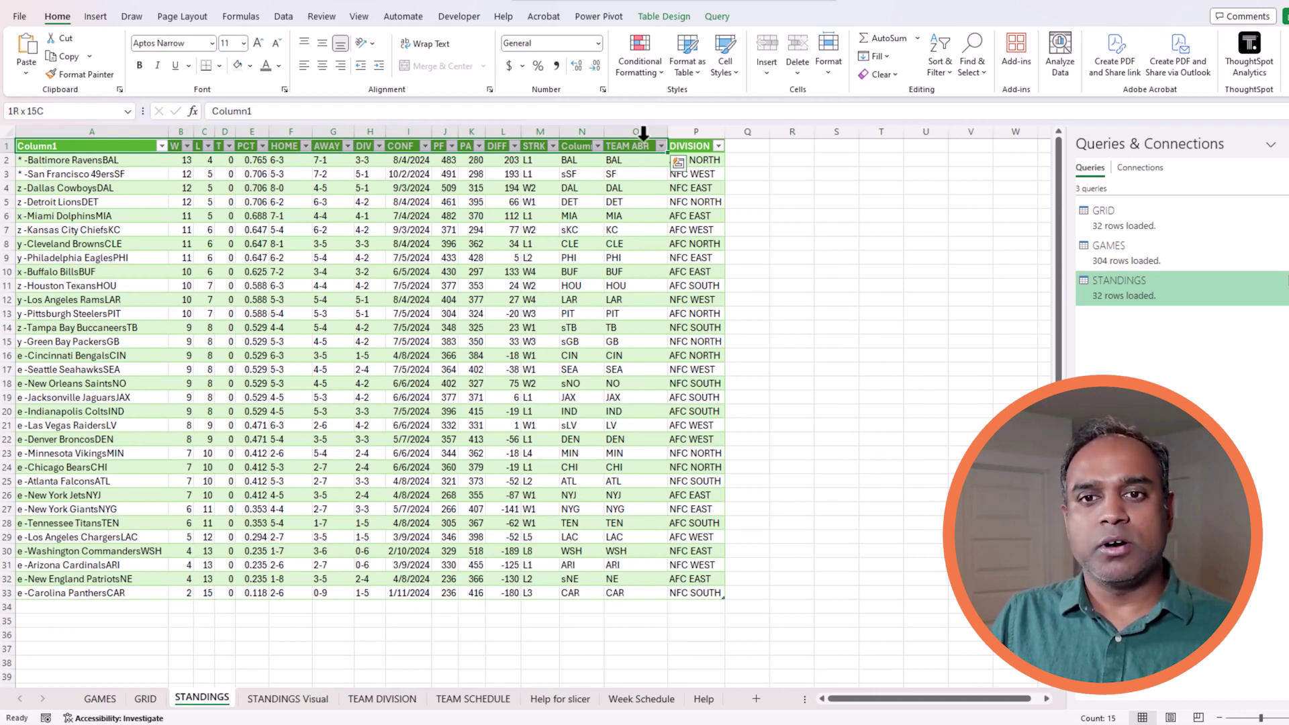
click(310, 699)
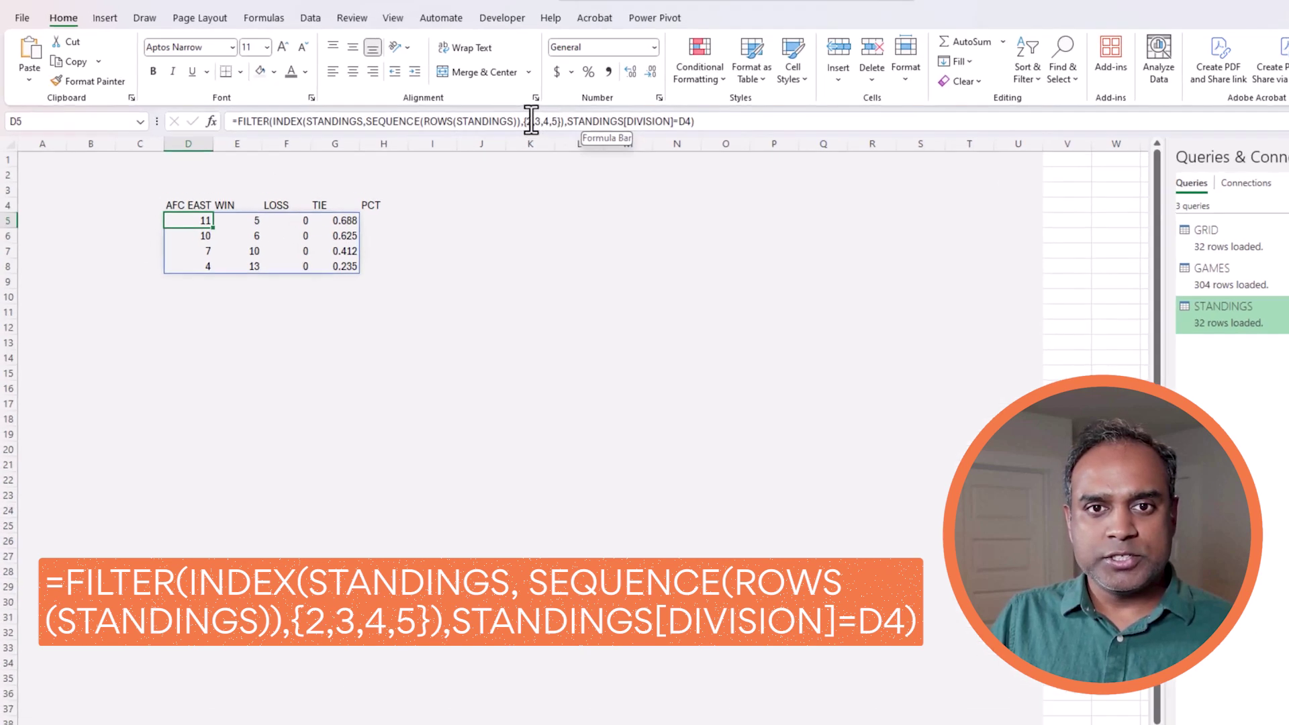
click(531, 120)
text(1)
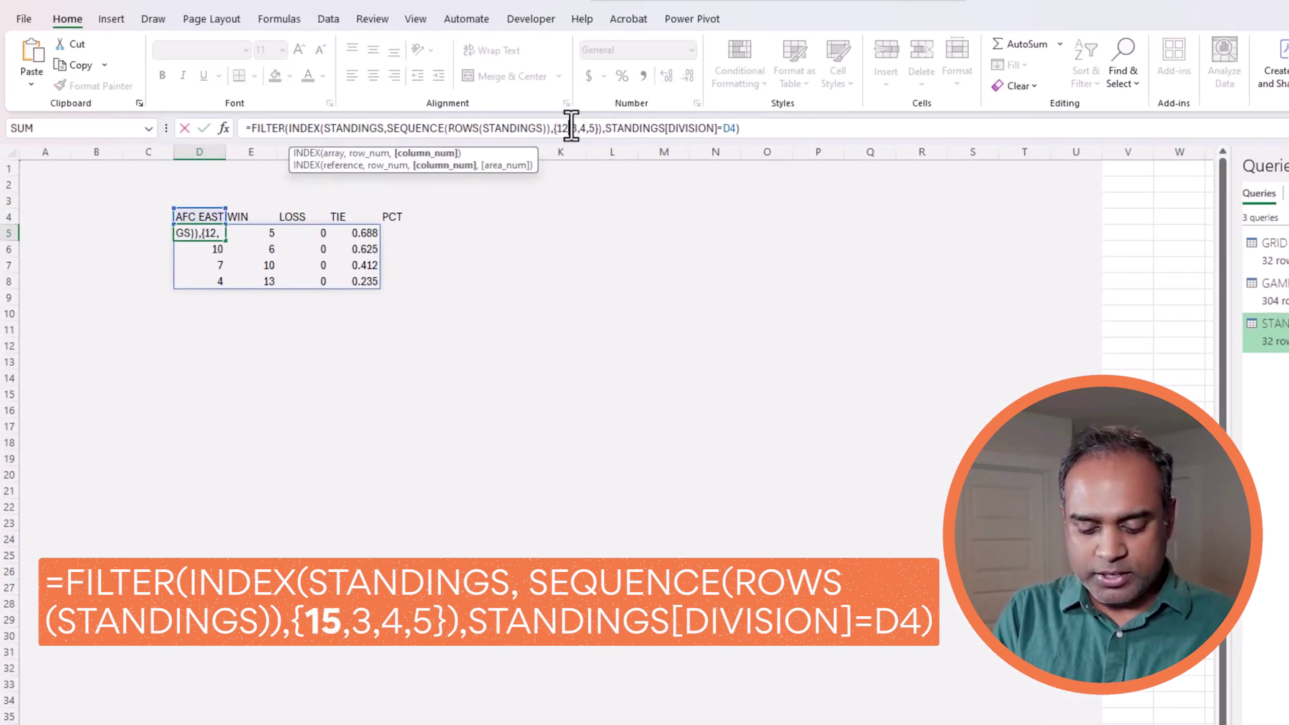
text(5,)
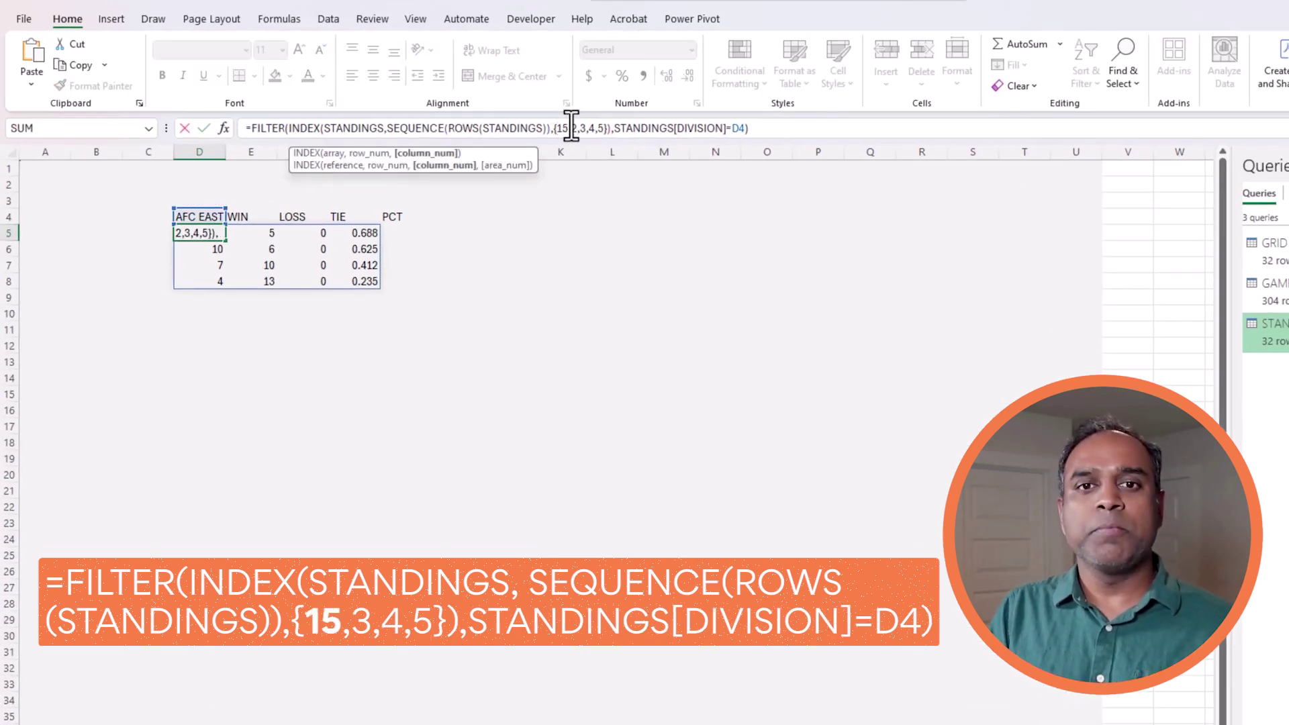
key(Delete)
key(Return)
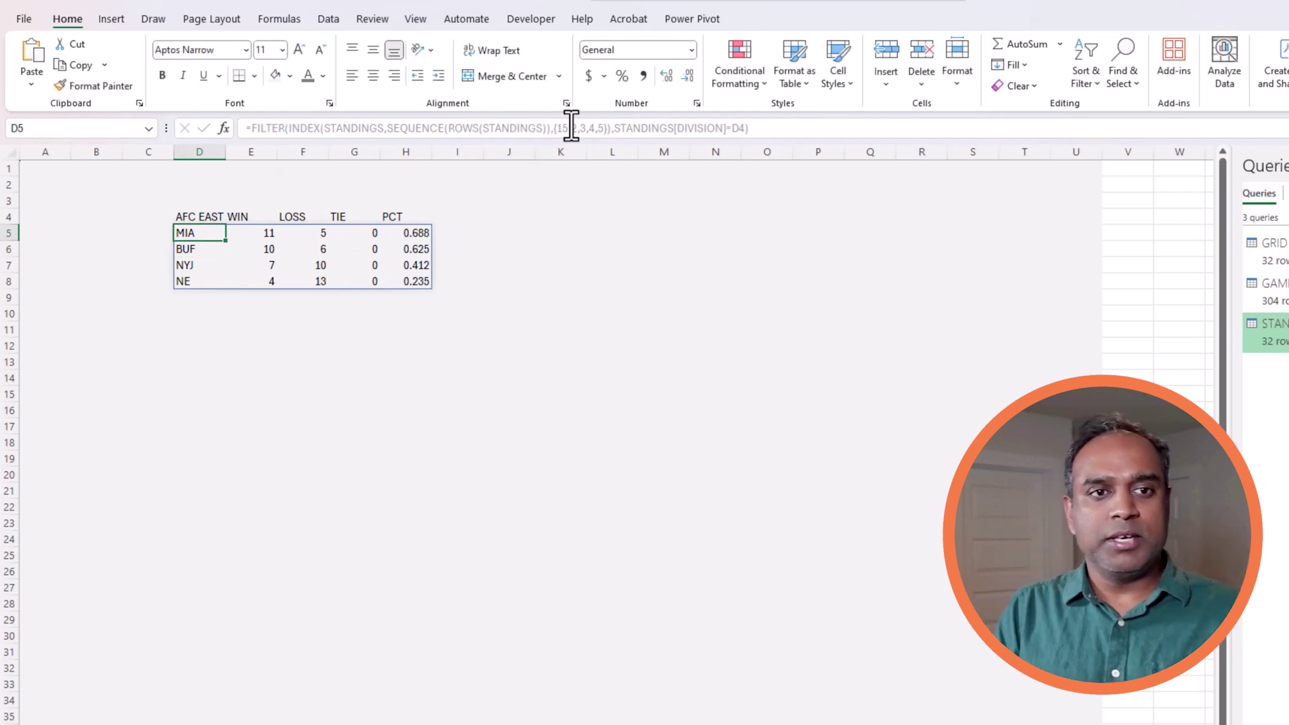
Centre the WIN, LOSS, TIE and PCT headers and review the formula's column list.
drag(253, 216, 406, 217)
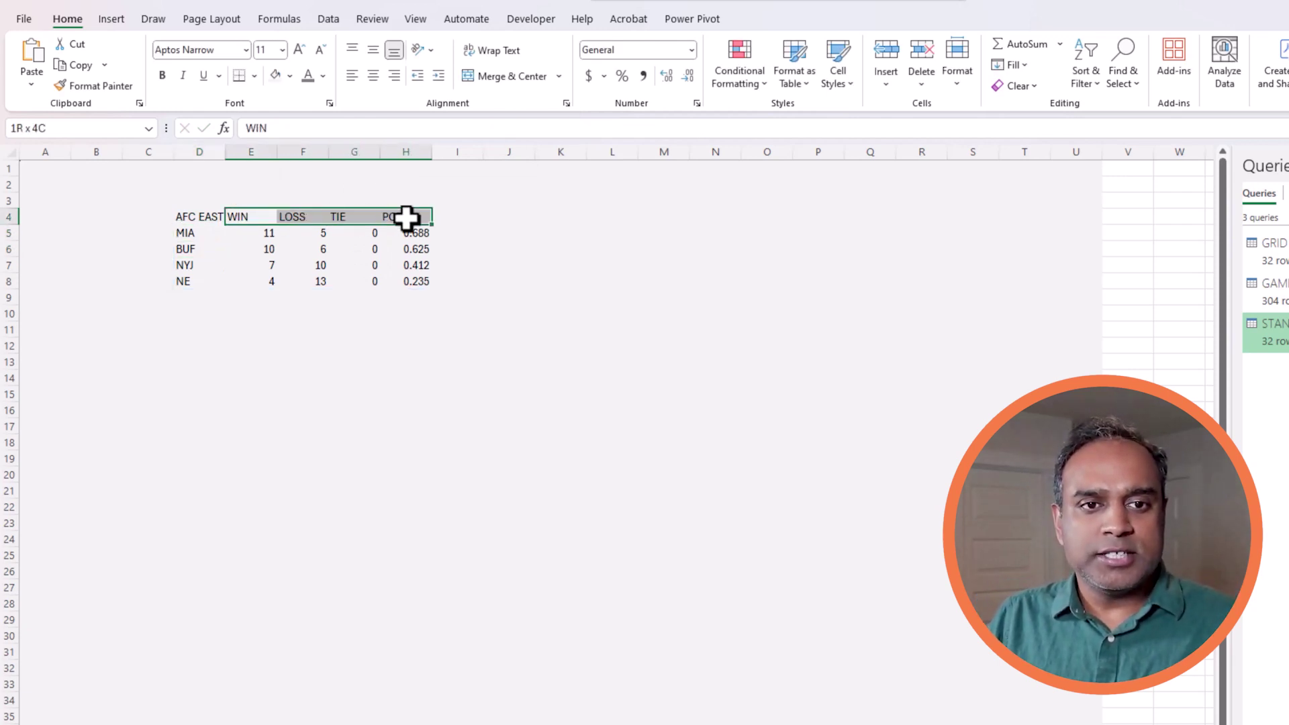
click(373, 75)
click(214, 237)
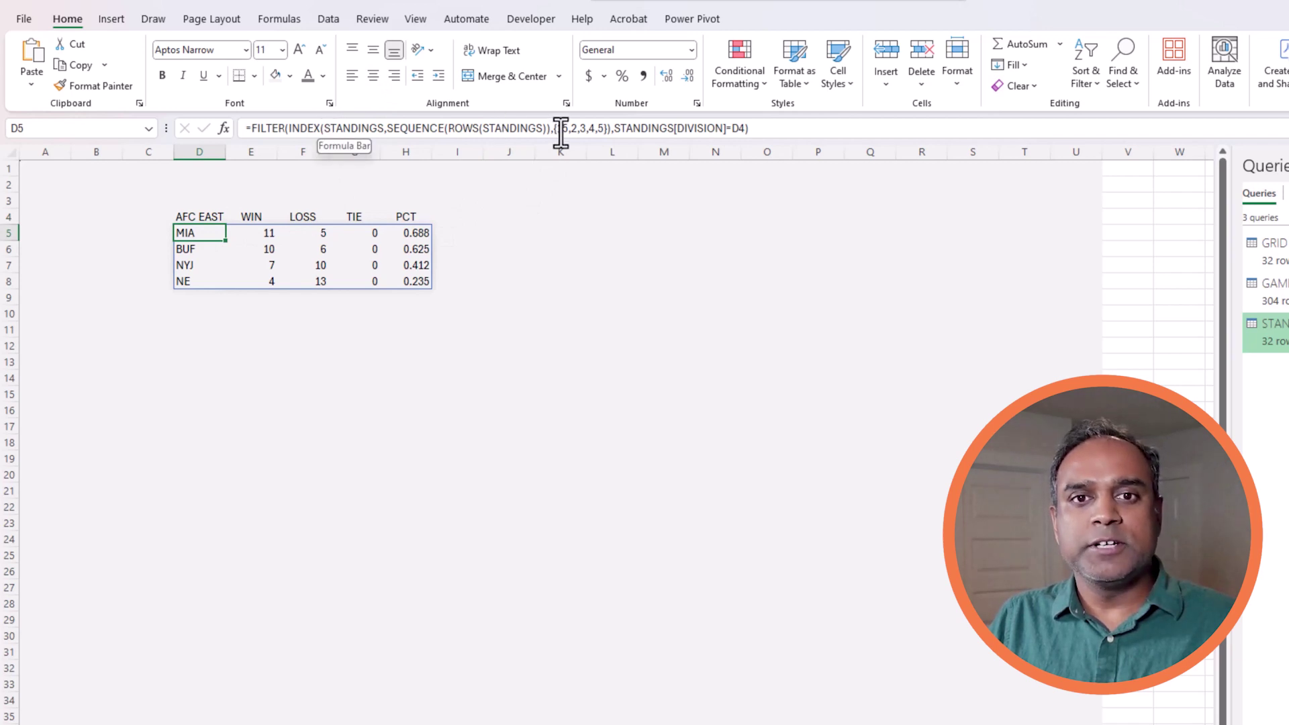
drag(555, 129, 607, 130)
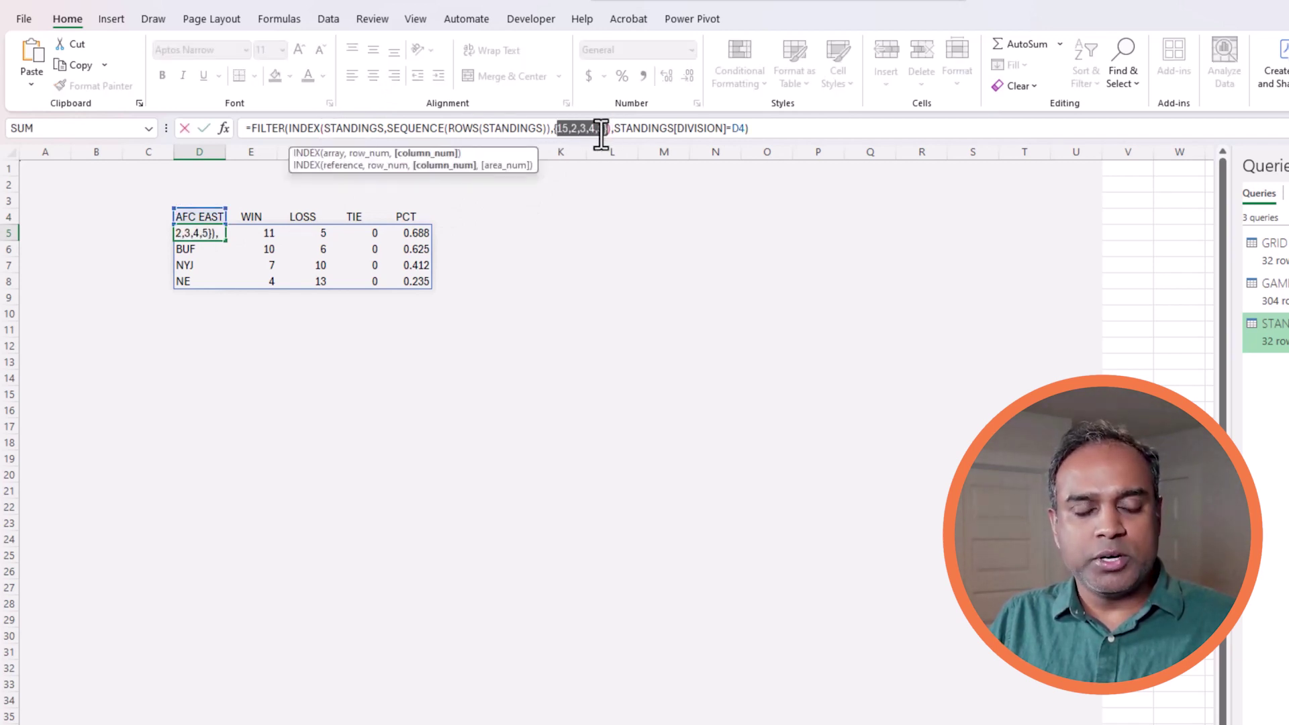
key(Escape)
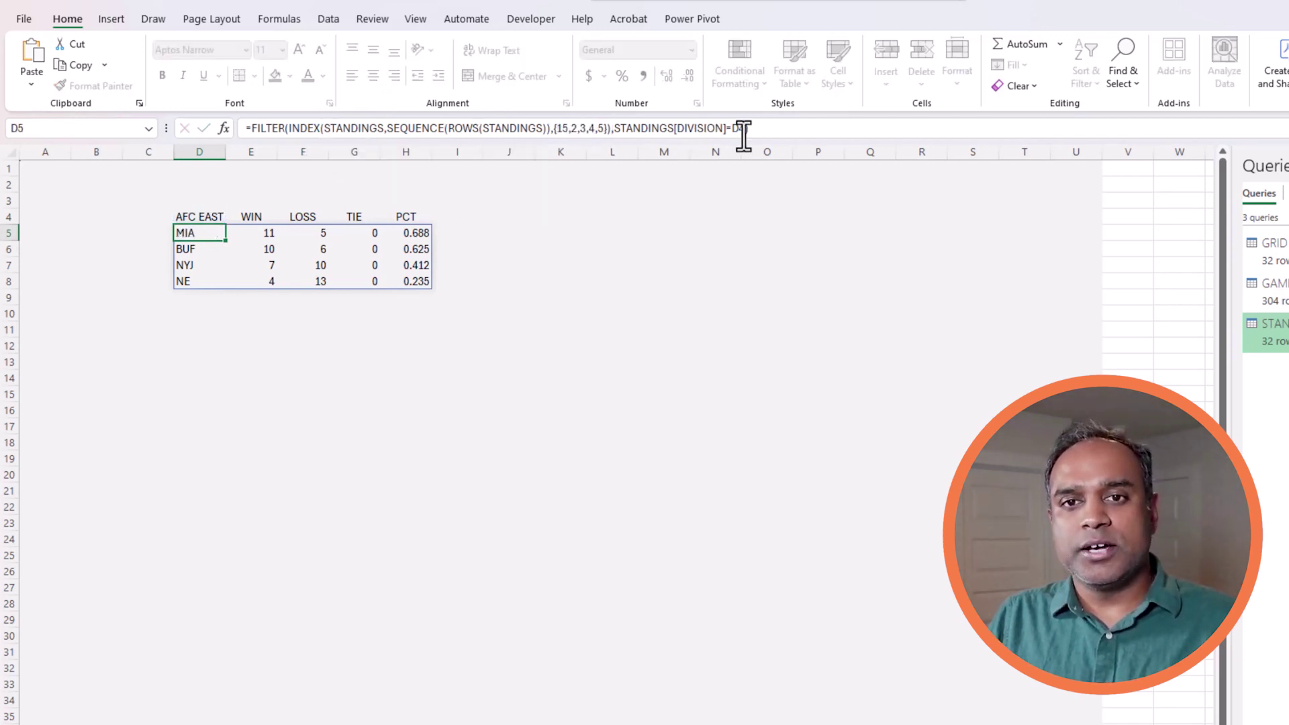
click(742, 129)
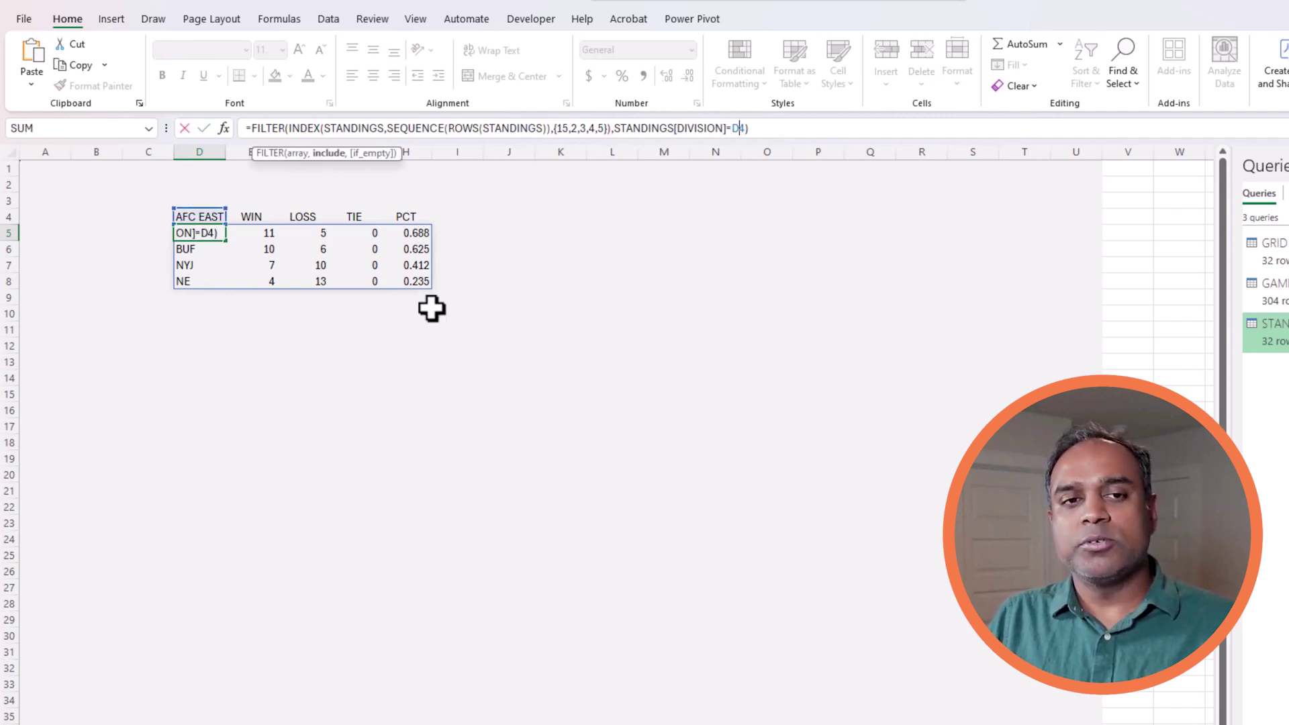
key(Escape)
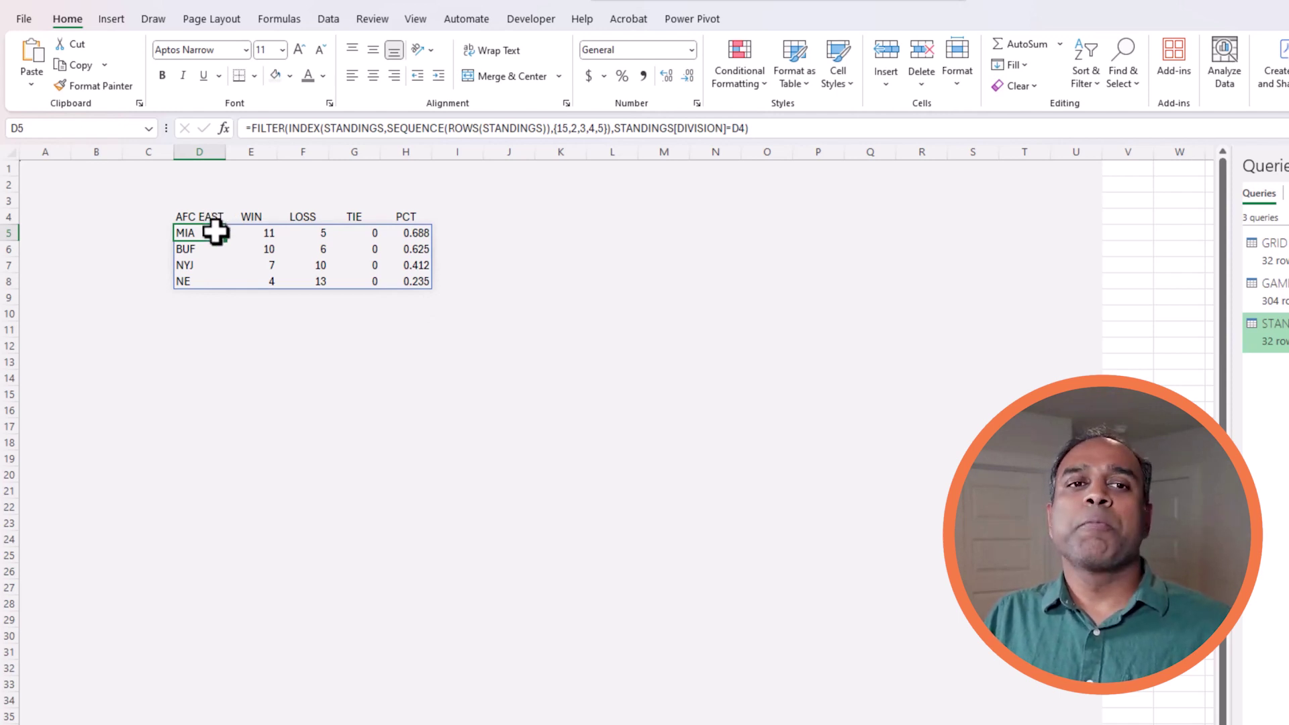
Wrap the FILTER formula in SORT(...,1,1).
click(298, 127)
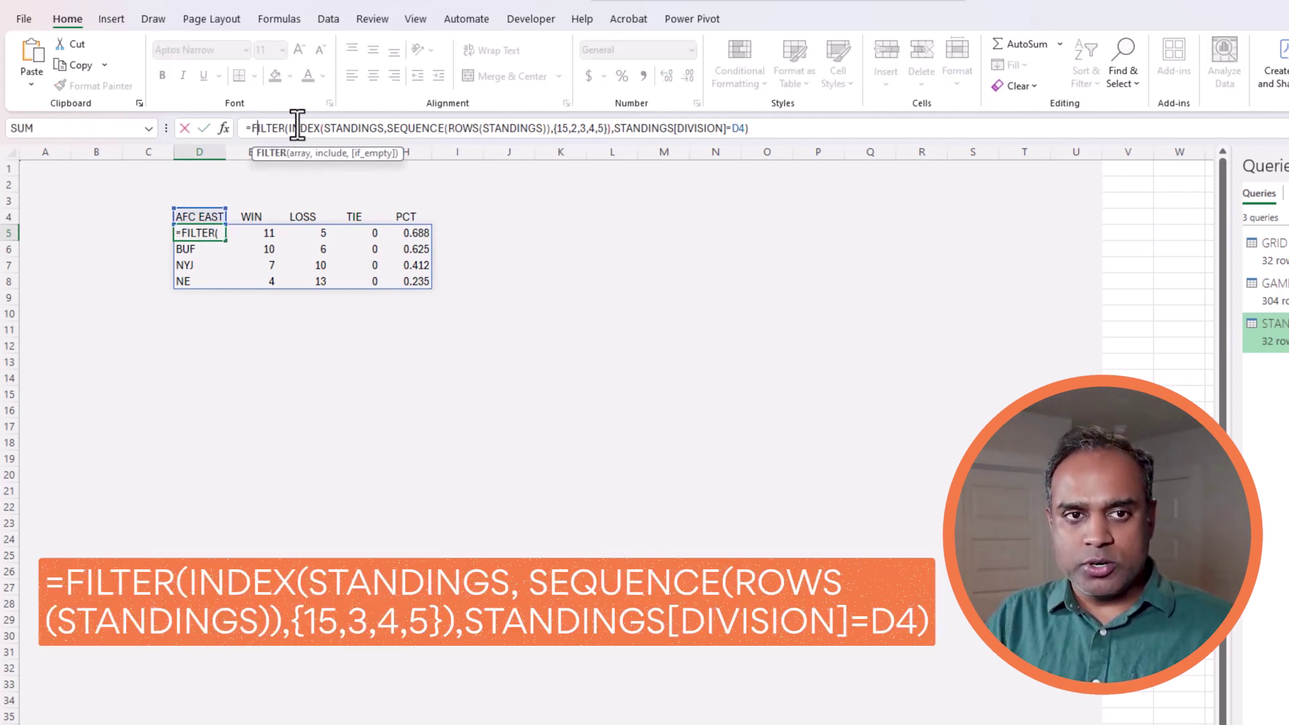
key(Home)
key(Right)
text(SORT()
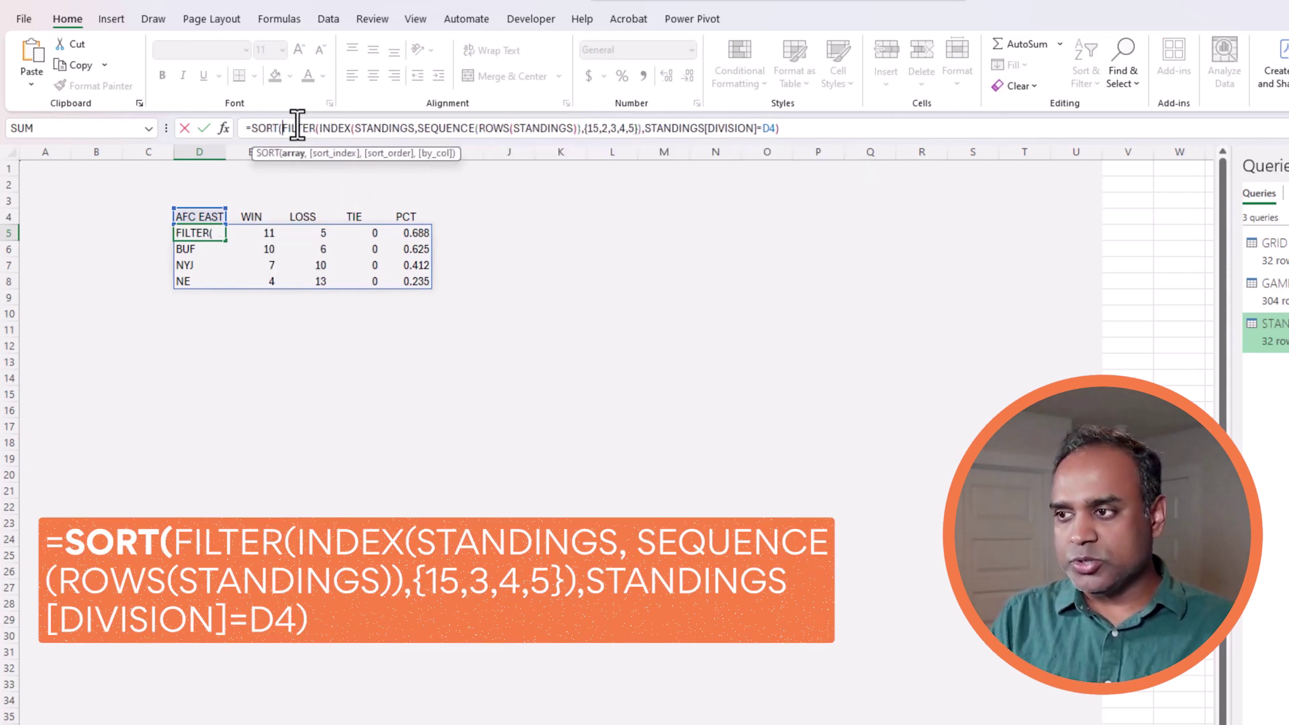
key(End)
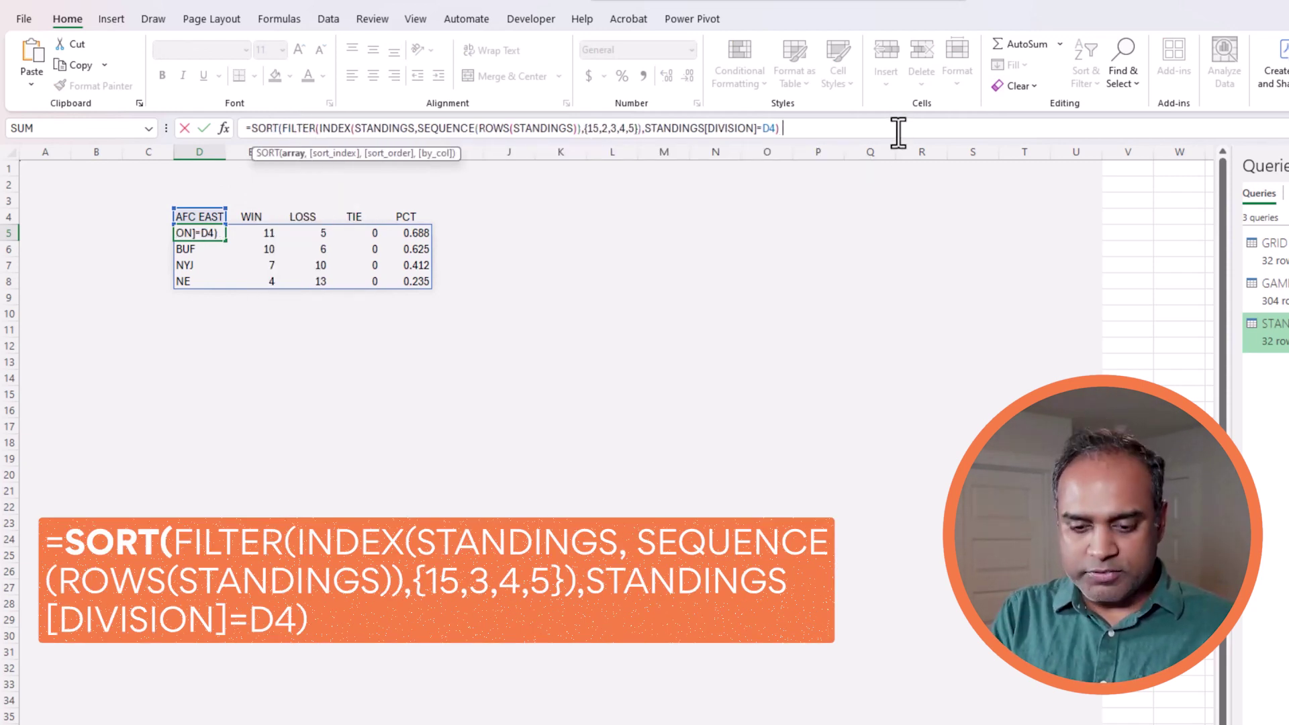
text(,1,1))
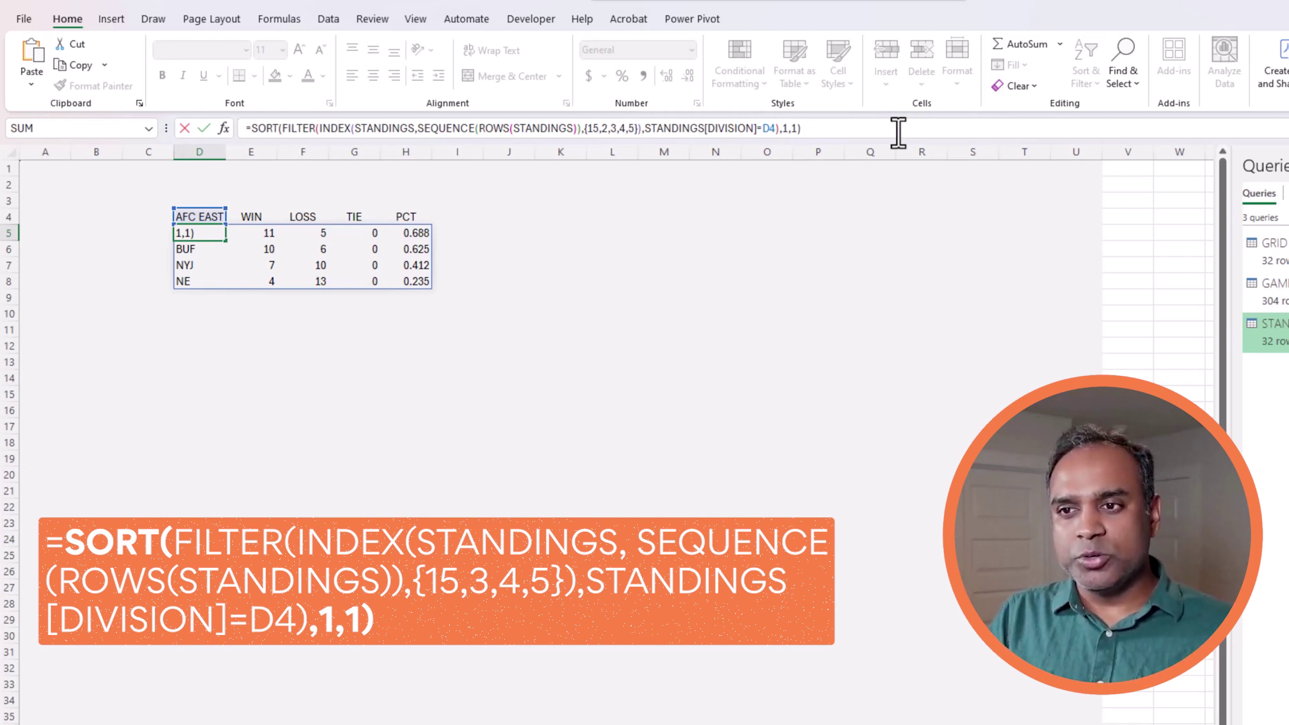
key(ctrl+Return)
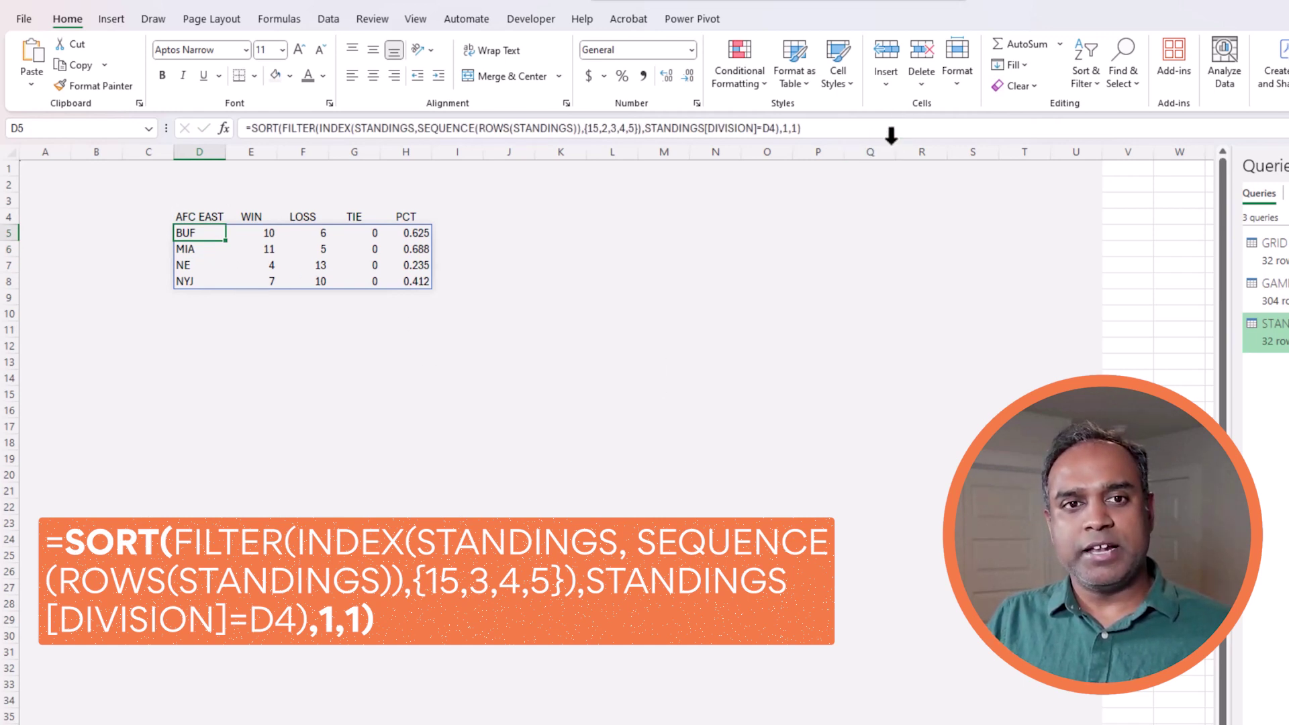
Change the sort to column 5 in descending order (-1), ranking teams by PCT.
click(789, 129)
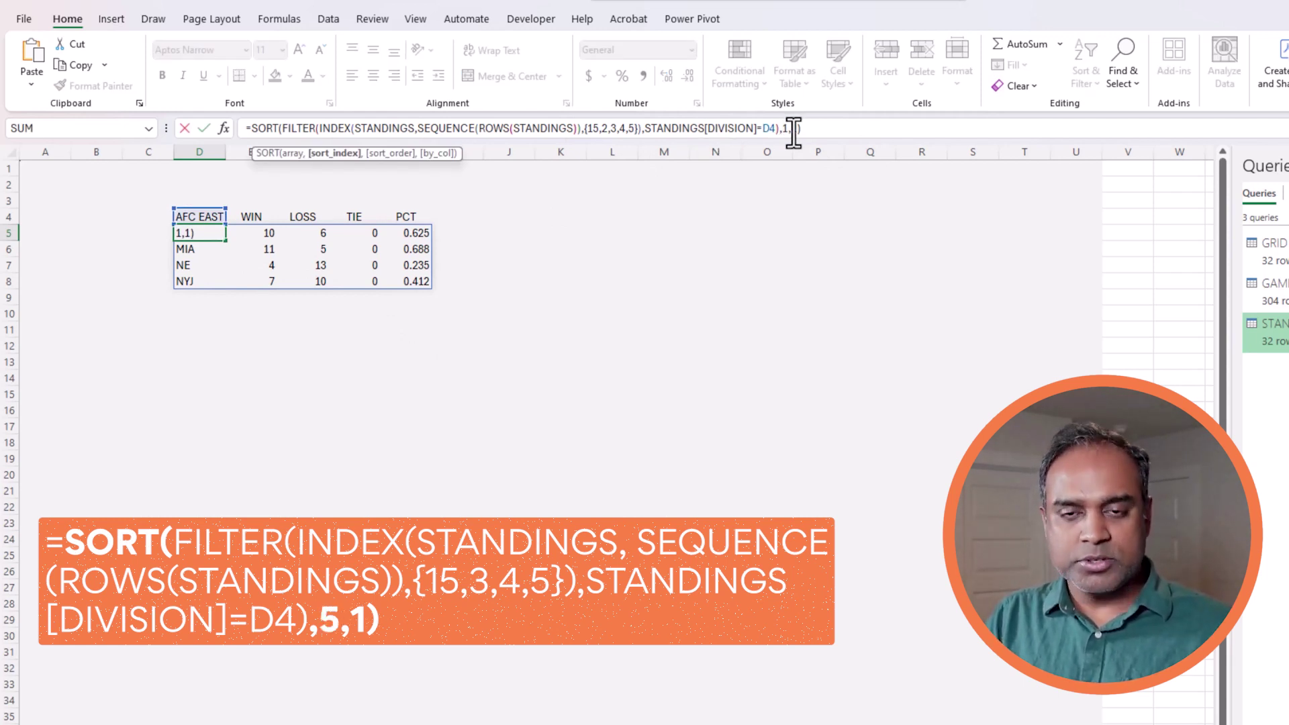
key(BackSpace)
text(5)
key(Right)
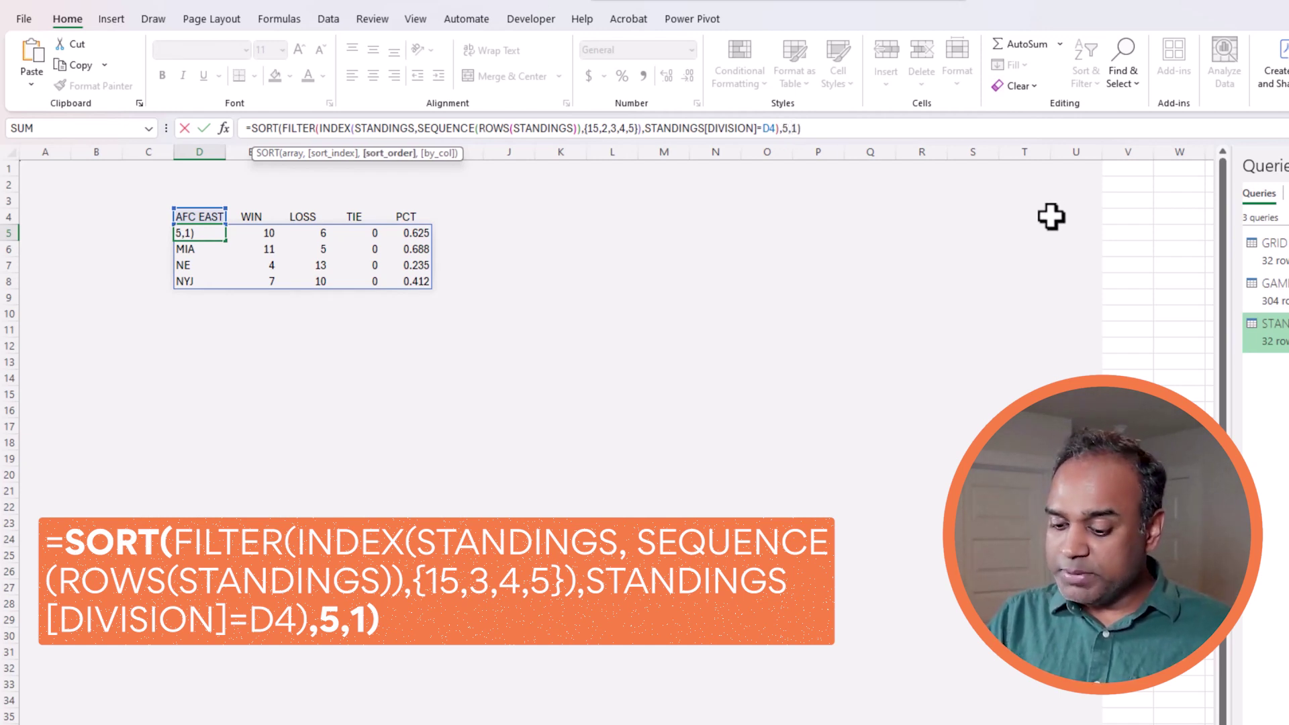
text(-)
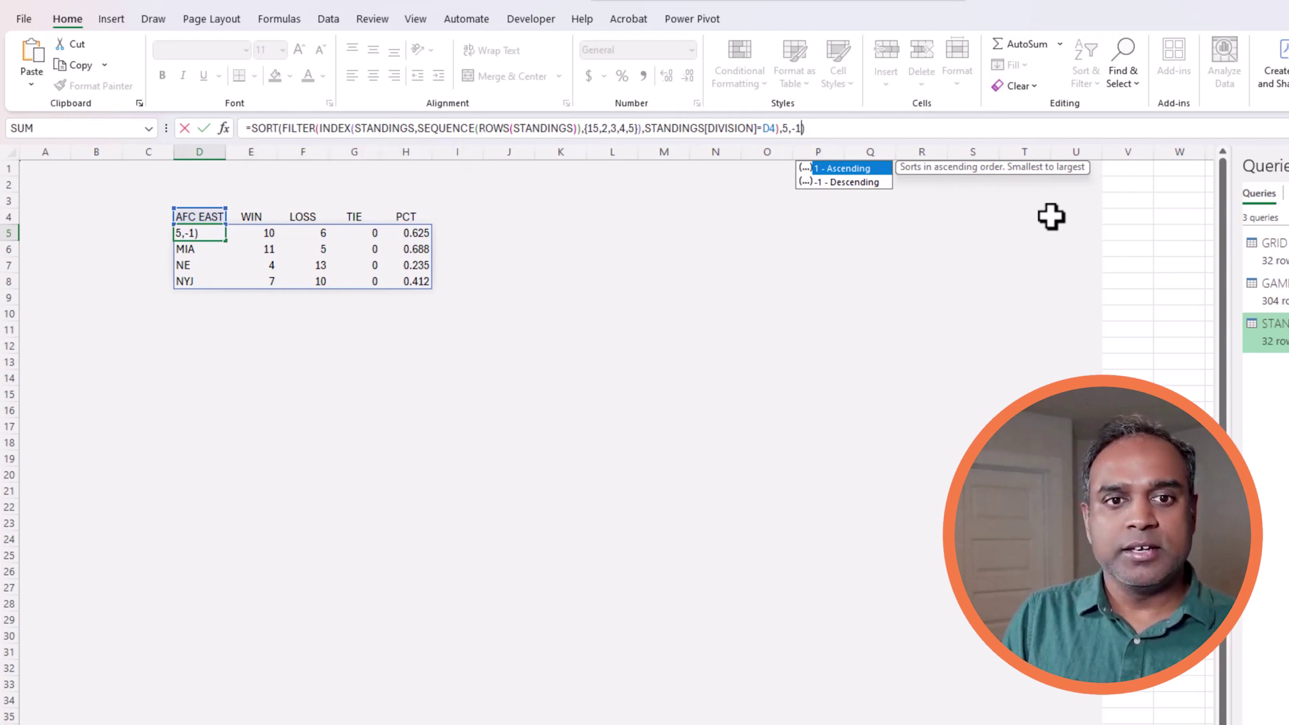
key(Return)
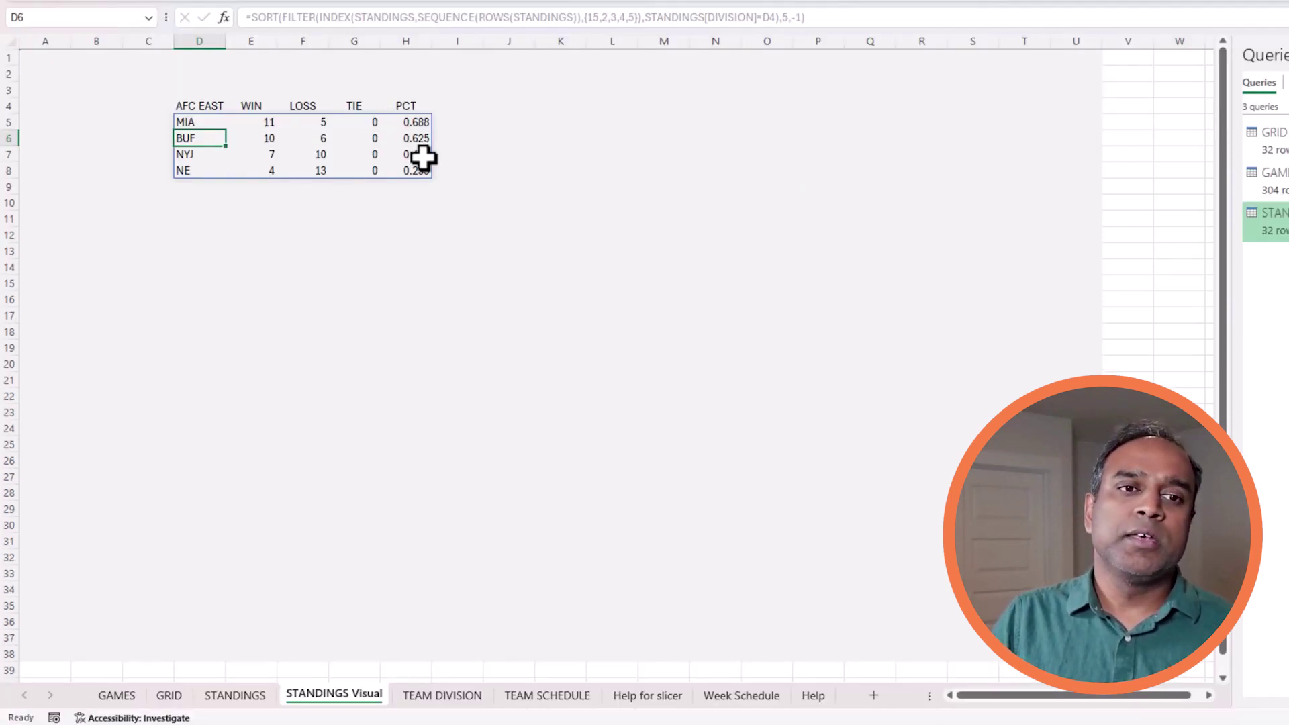
Review the standings source table and the formula behind the AFC EAST list.
click(248, 696)
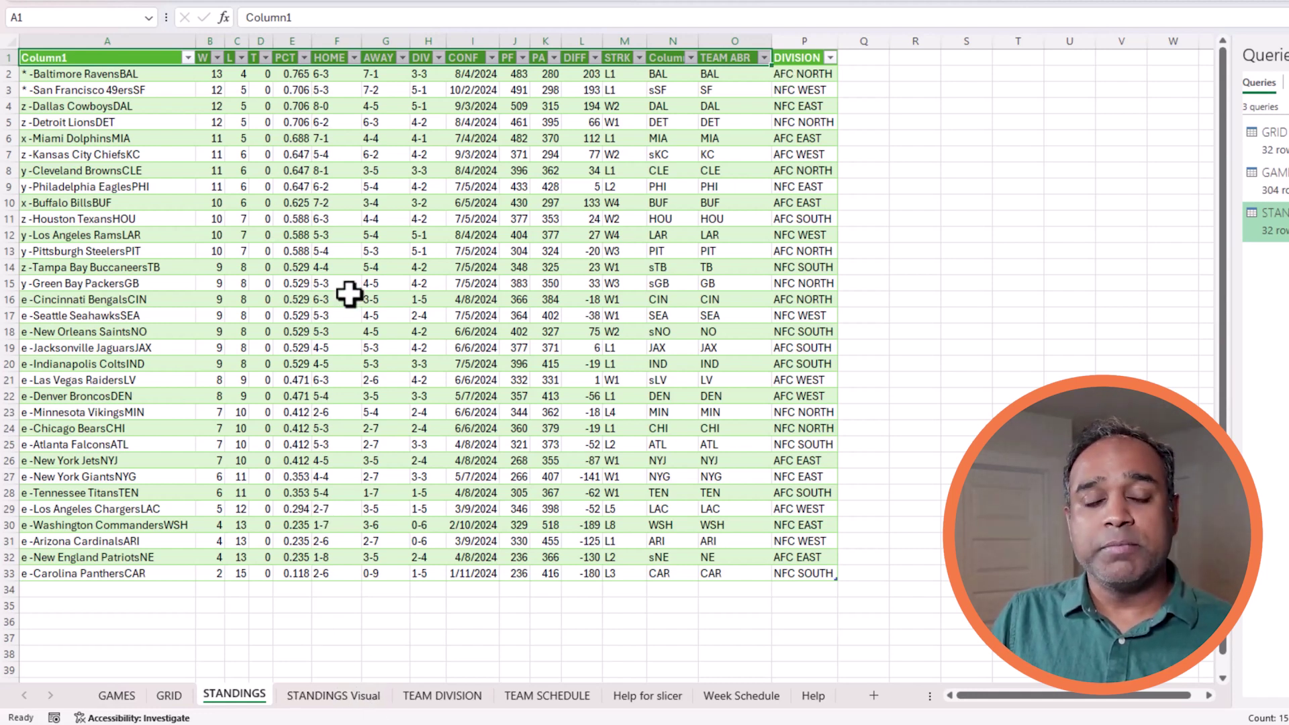
click(354, 698)
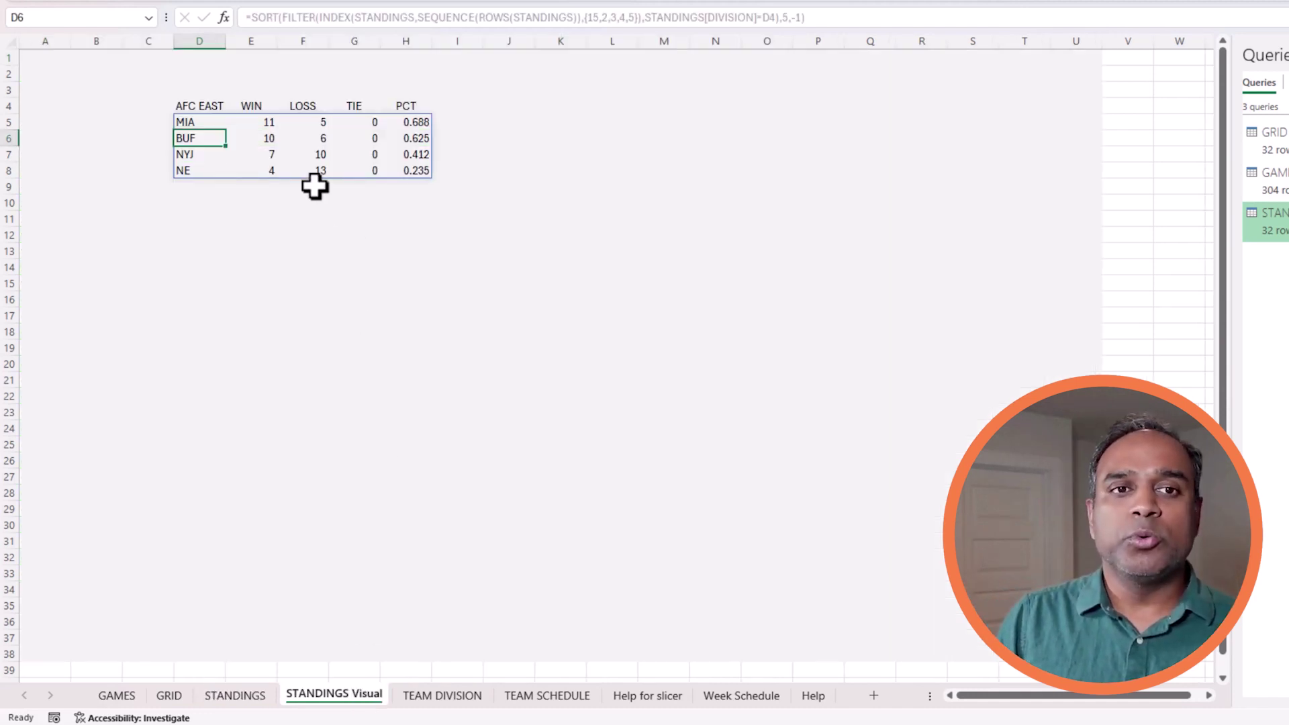
click(209, 122)
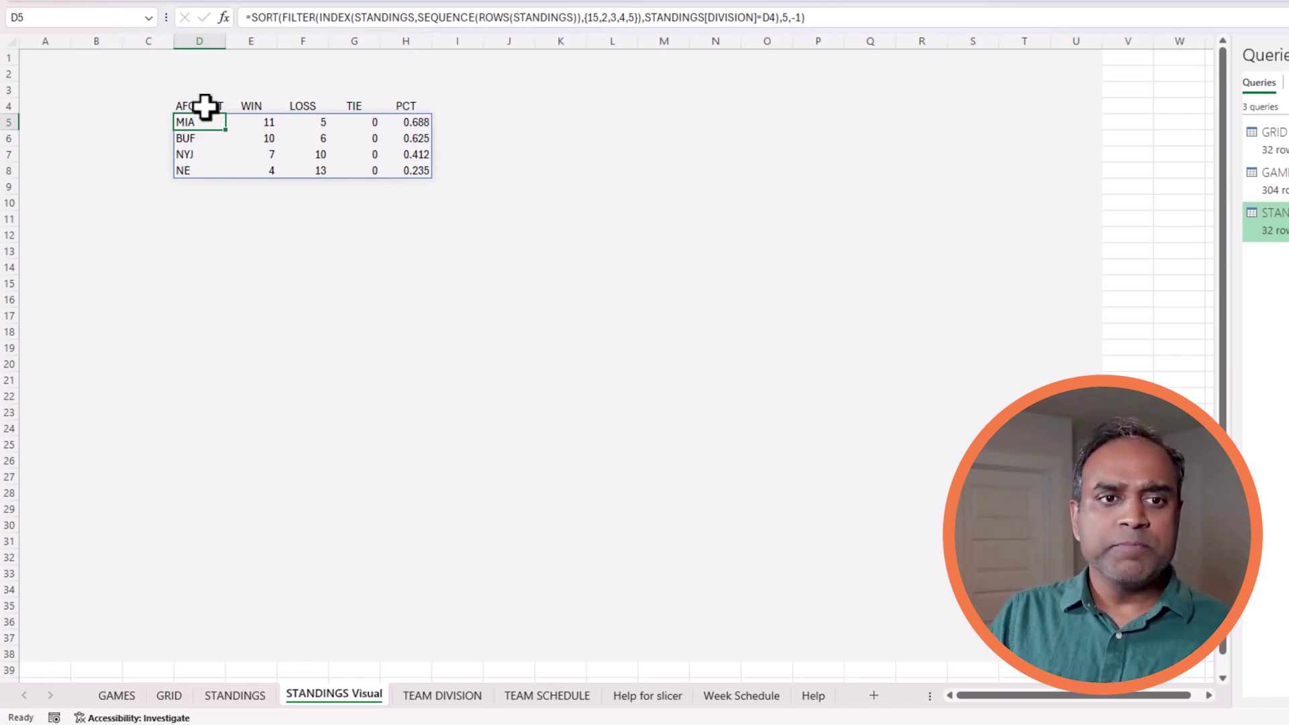
Copy the AFC EAST table to D9 and retitle it AFC NORTH.
drag(205, 107, 408, 173)
key(ctrl+c)
click(202, 188)
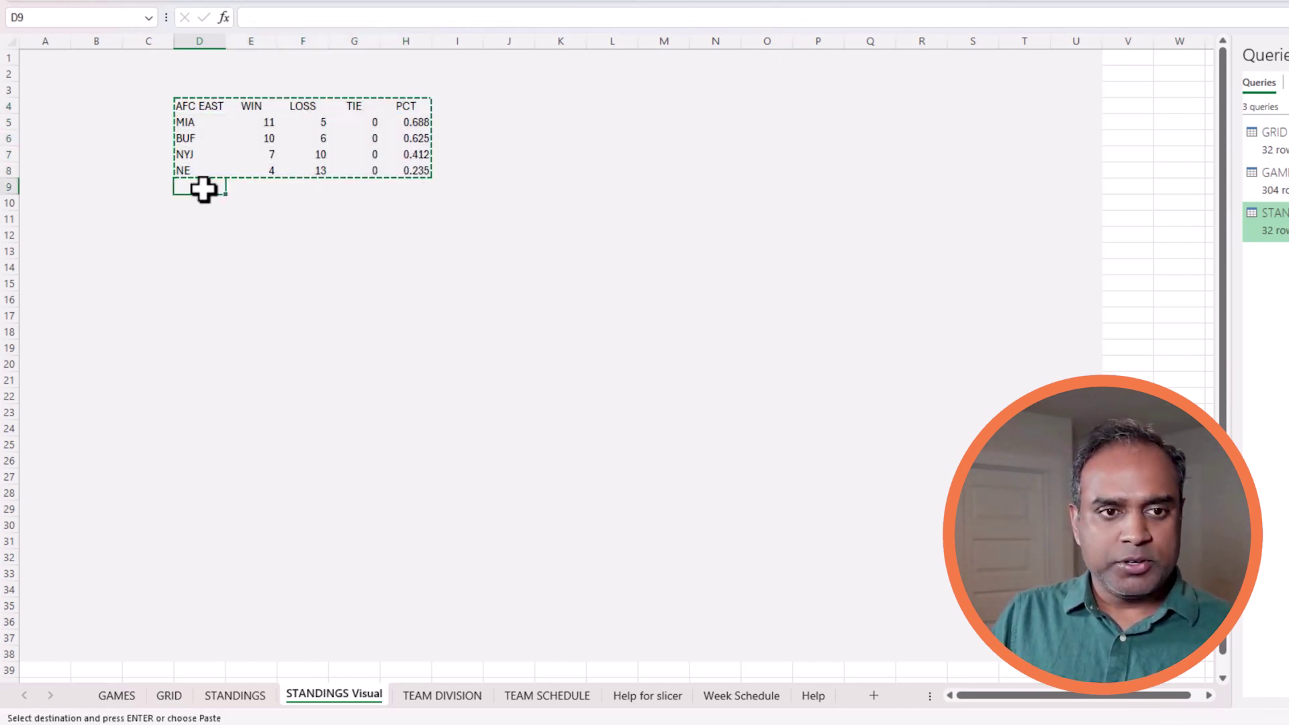
key(ctrl+v)
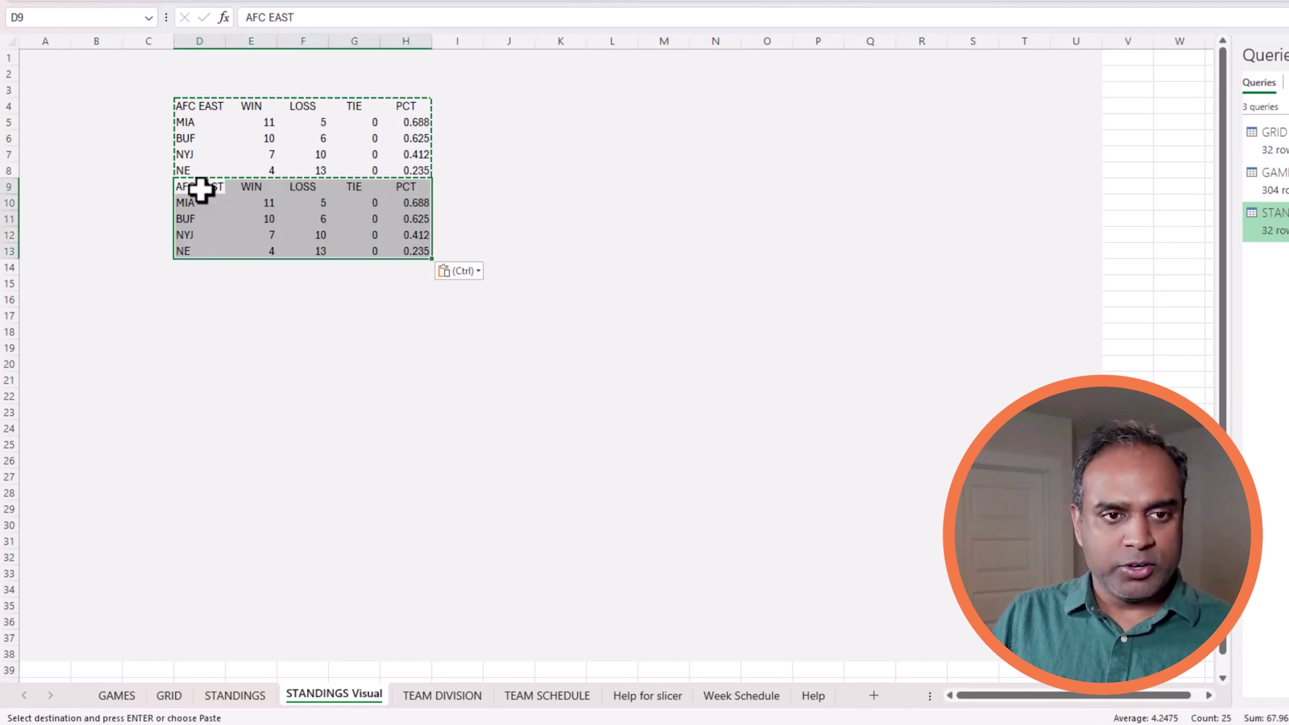
double_click(279, 17)
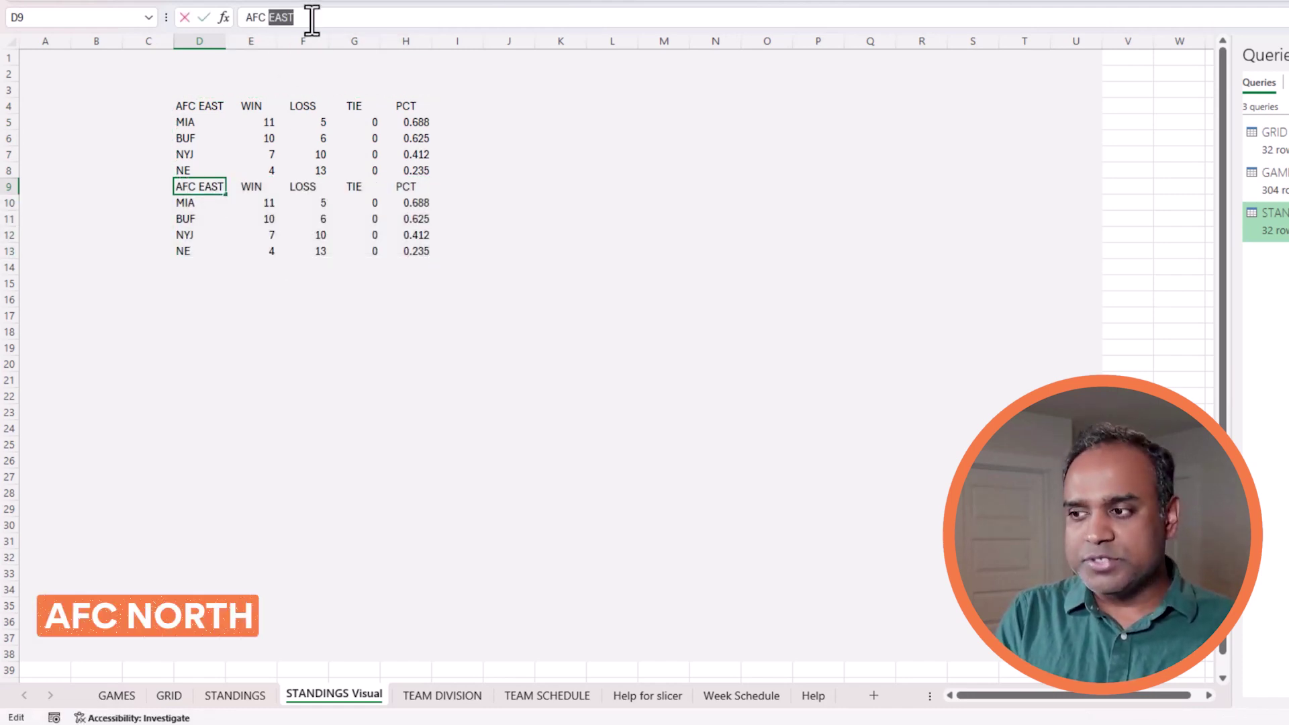
text(NORTH)
key(Return)
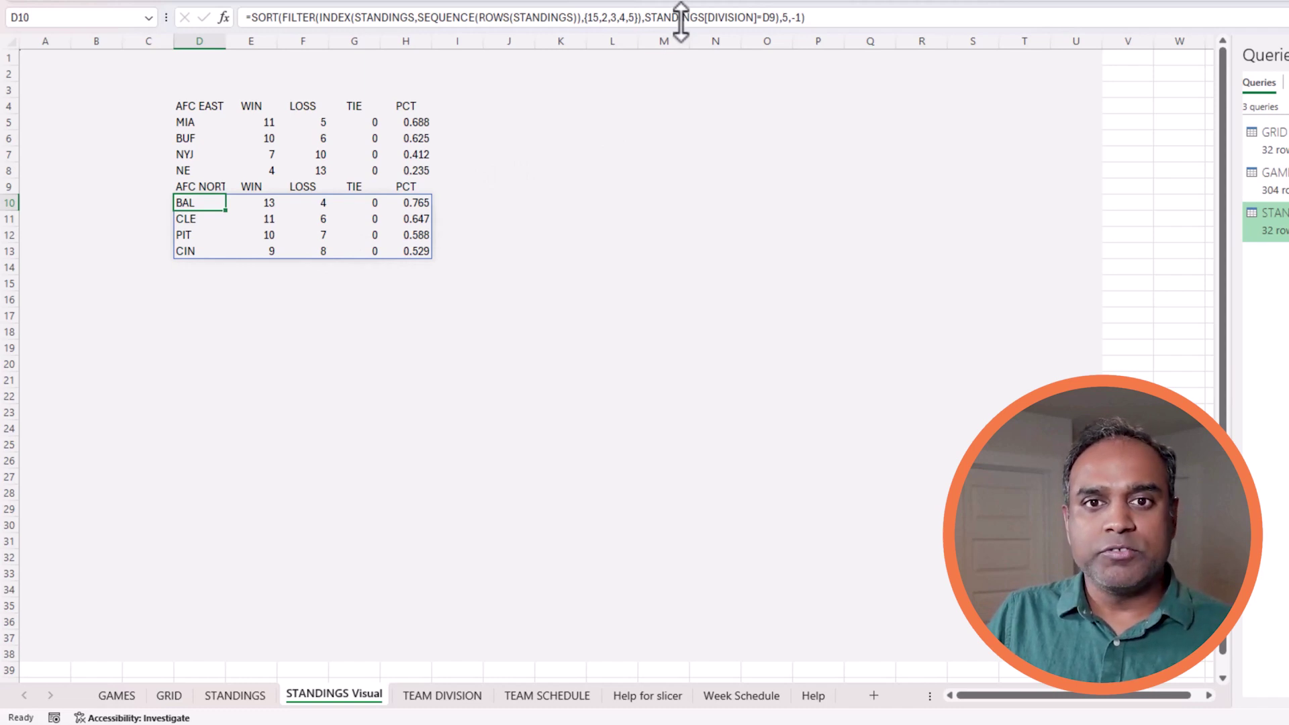
click(739, 17)
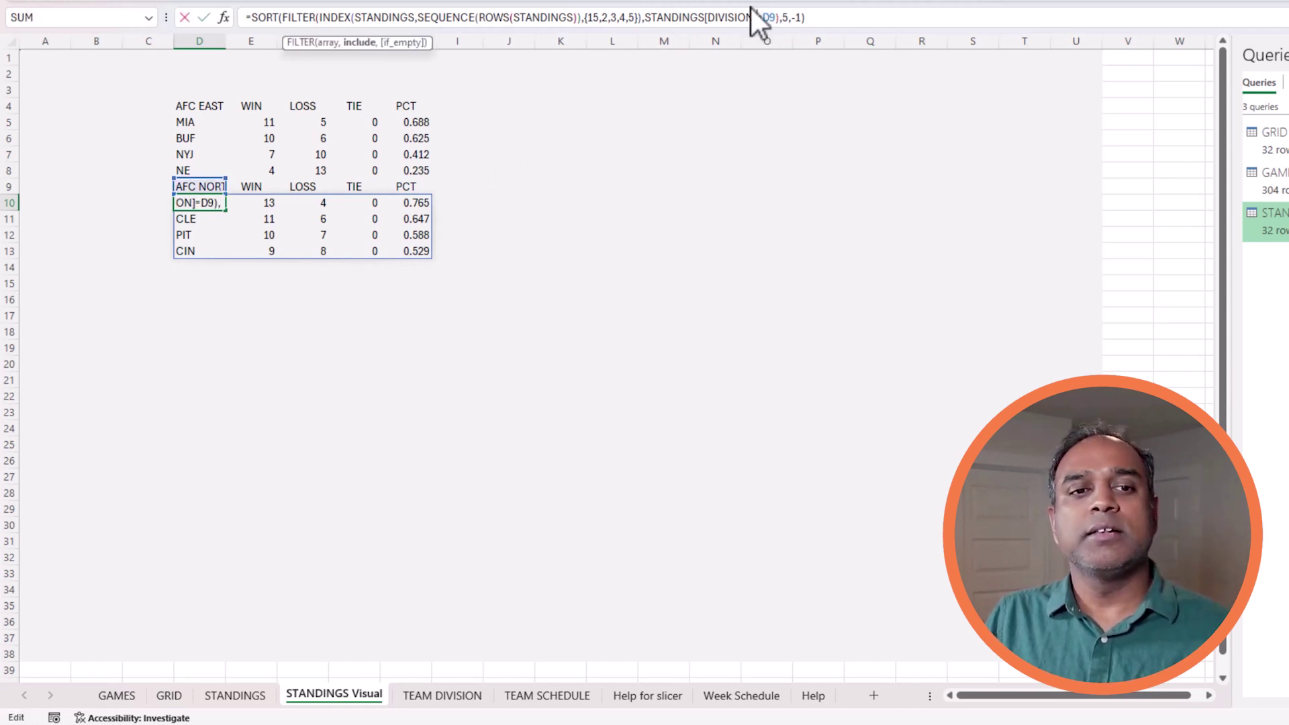
key(Escape)
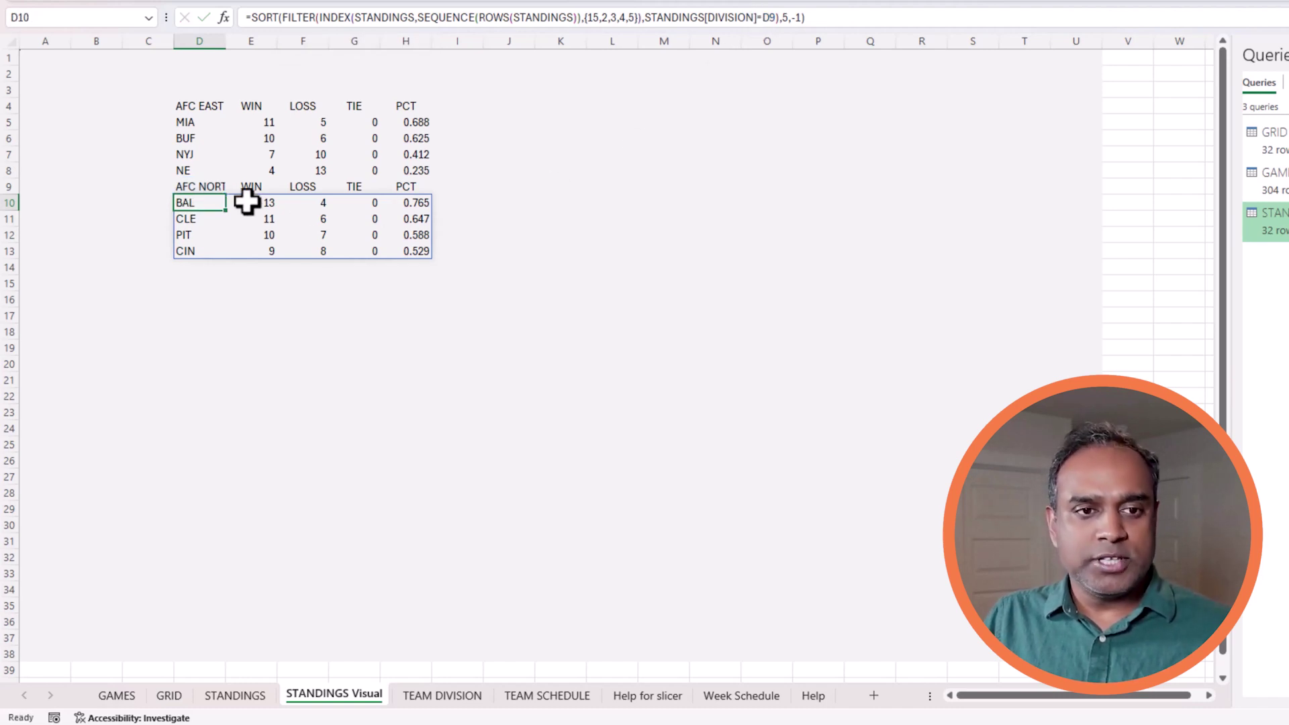
Copy the AFC NORTH table to D14 and retitle it AFC SOUTH.
drag(203, 186, 420, 248)
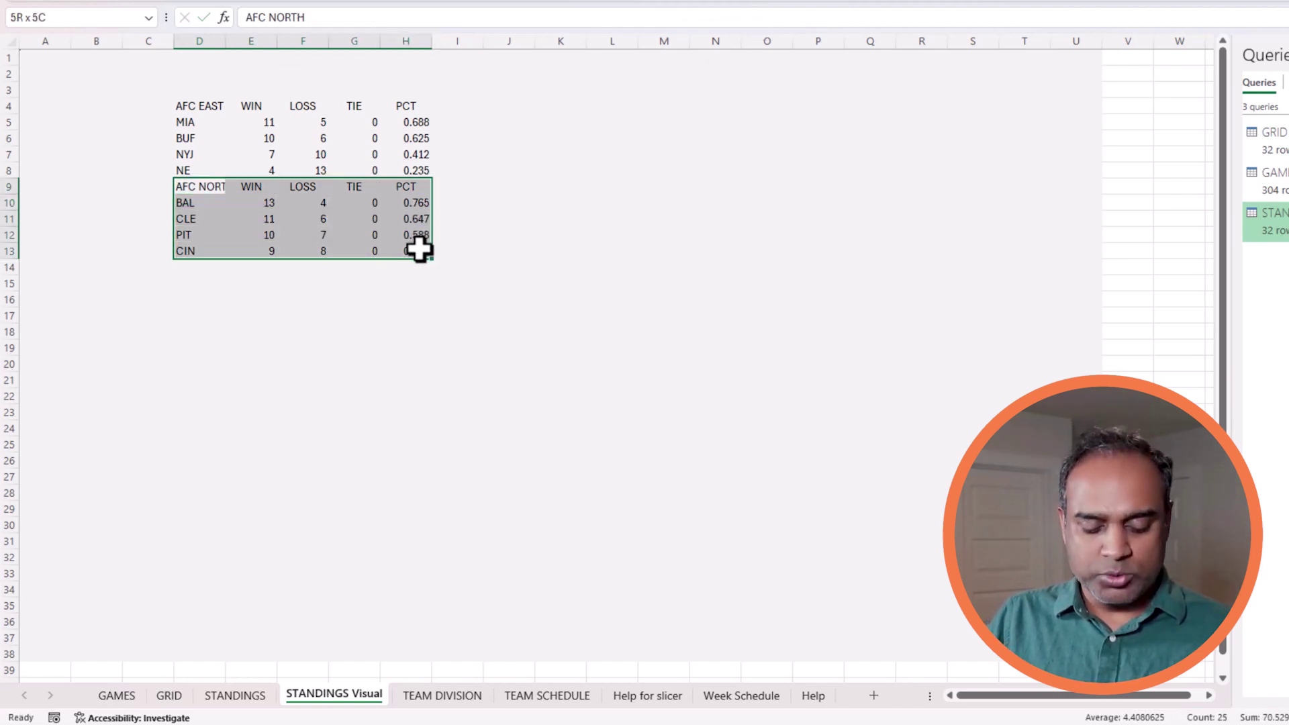
key(ctrl+c)
click(221, 267)
key(ctrl+v)
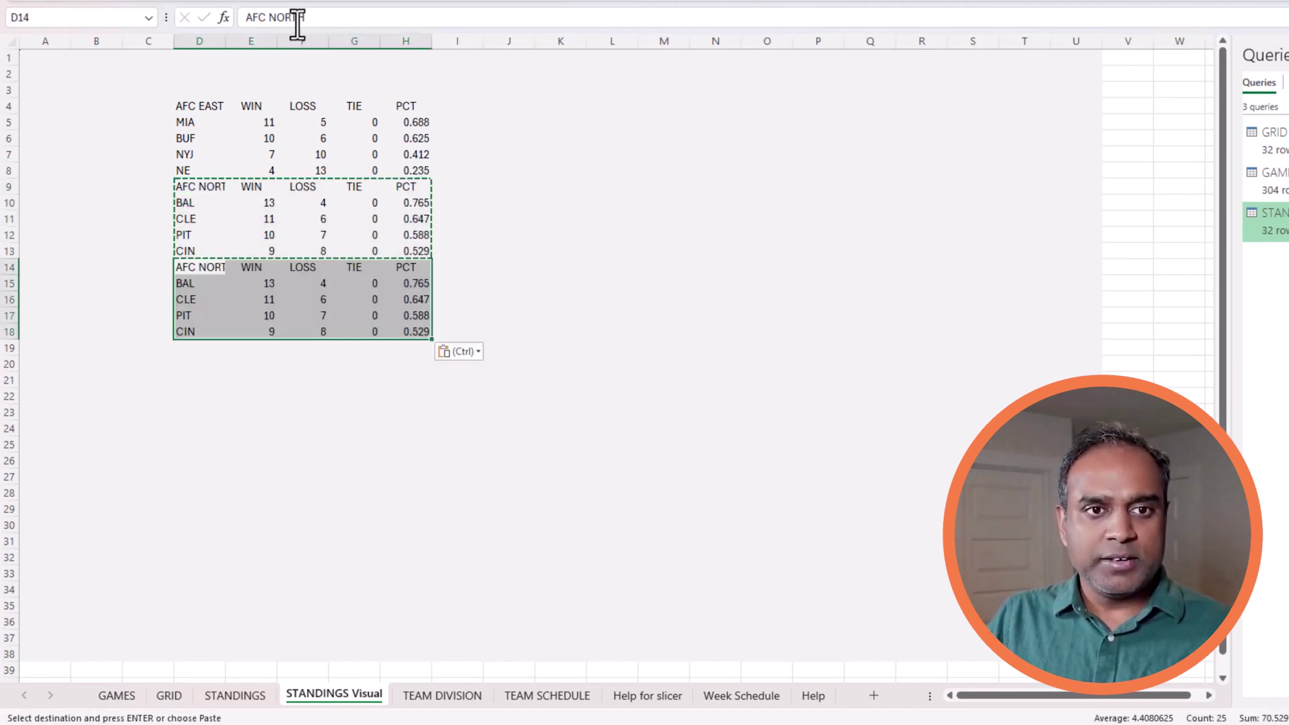
click(303, 17)
key(ctrl+shift+Left)
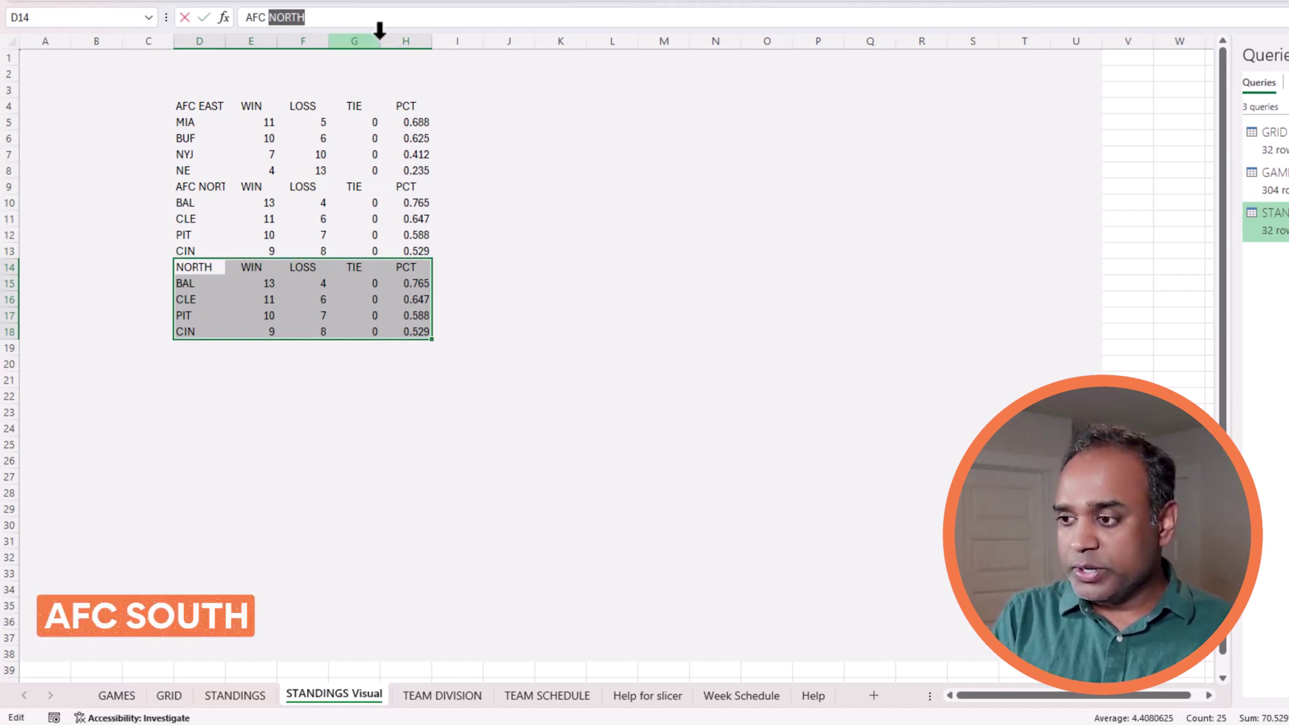
text(SOUTH)
key(Return)
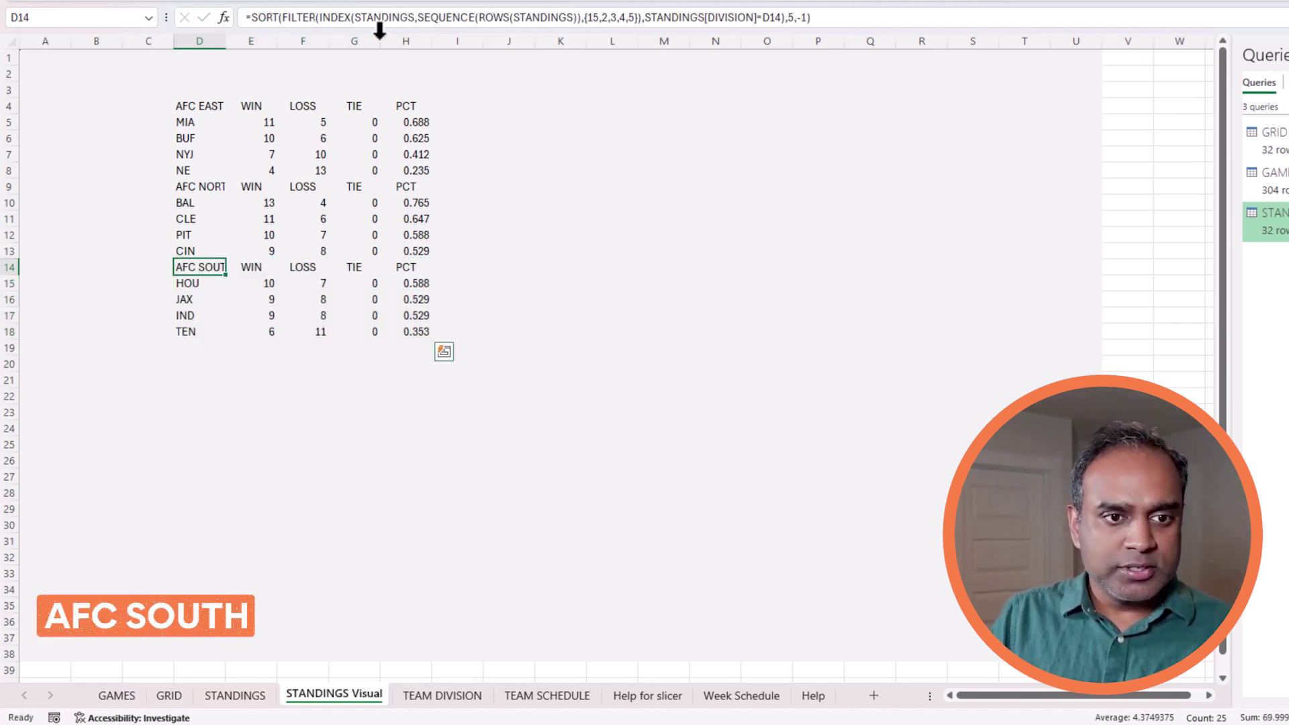
Copy AFC SOUTH to D19 as AFC WEST, widen column D, and select all four tables.
key(ctrl+shift+Right)
key(ctrl+shift+Down)
key(ctrl+c)
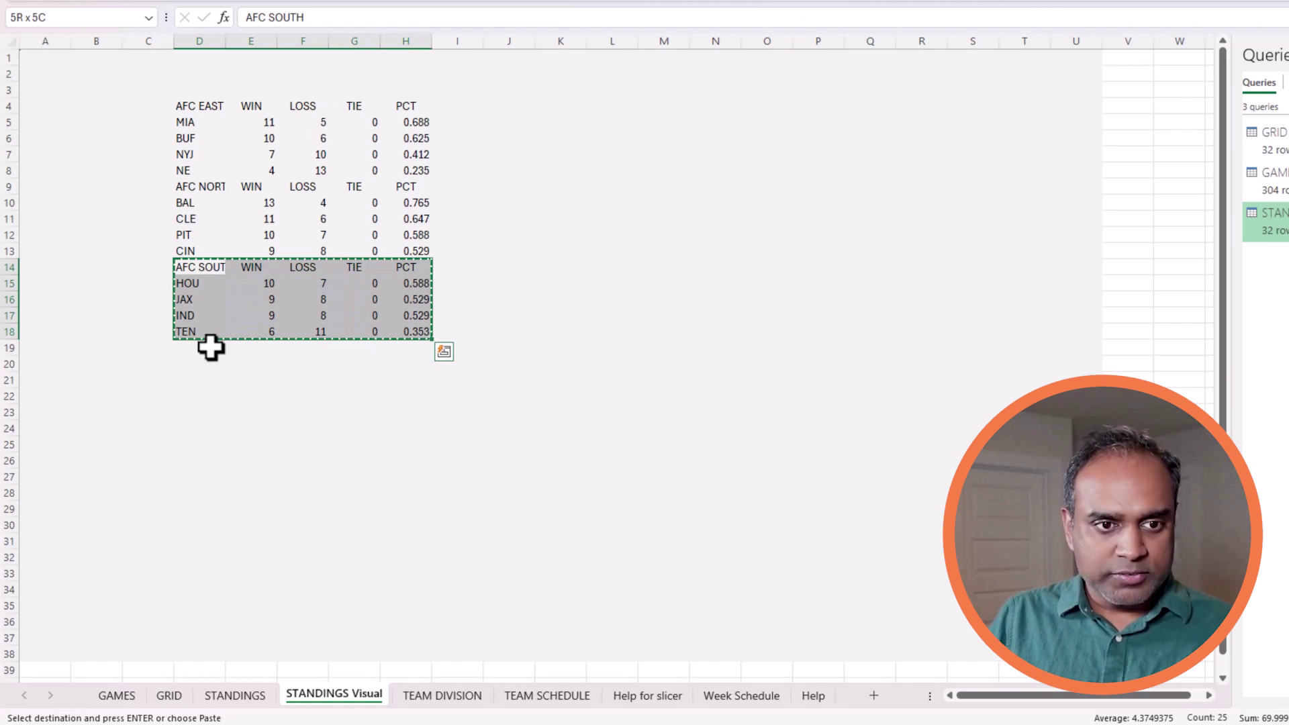
click(211, 347)
key(ctrl+v)
click(210, 347)
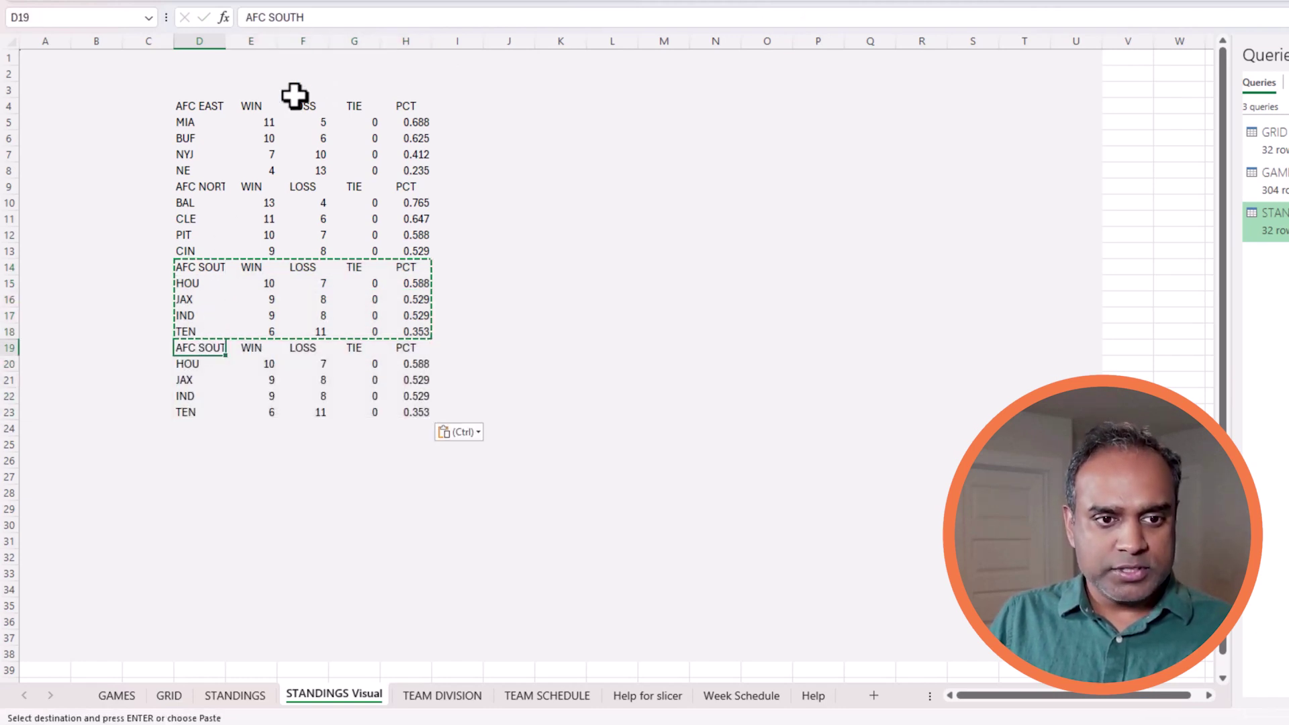
double_click(272, 18)
text(WES)
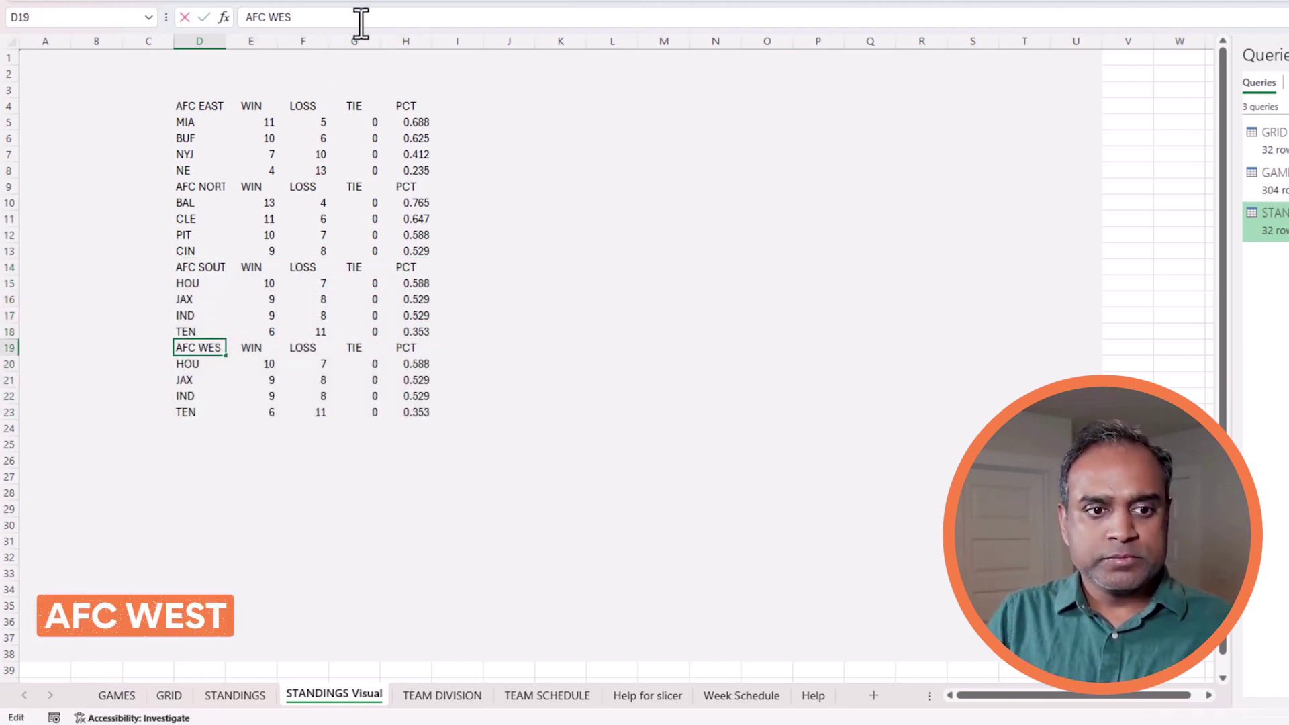
text(T)
key(Return)
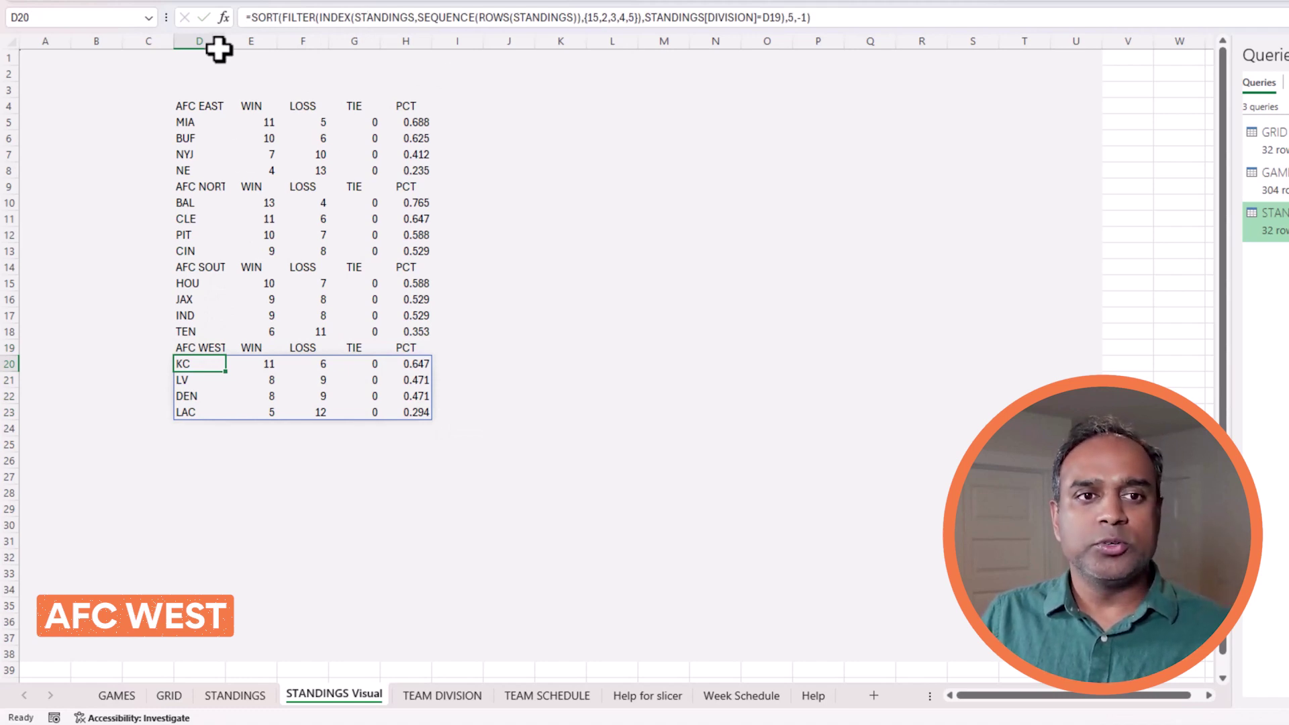
drag(225, 42, 237, 44)
drag(216, 110, 429, 417)
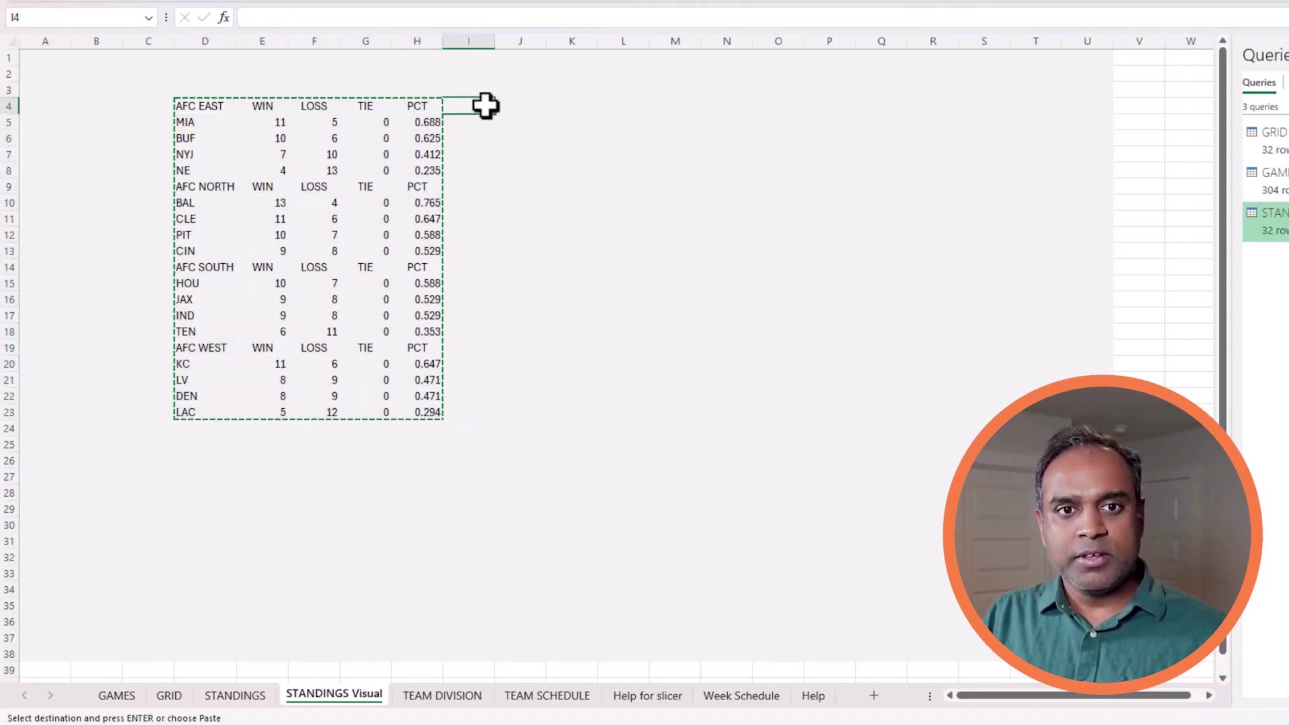
Paste the AFC tables at J4, replace AFC with NFC in J4:J23, and widen column J.
click(515, 106)
key(ctrl+v)
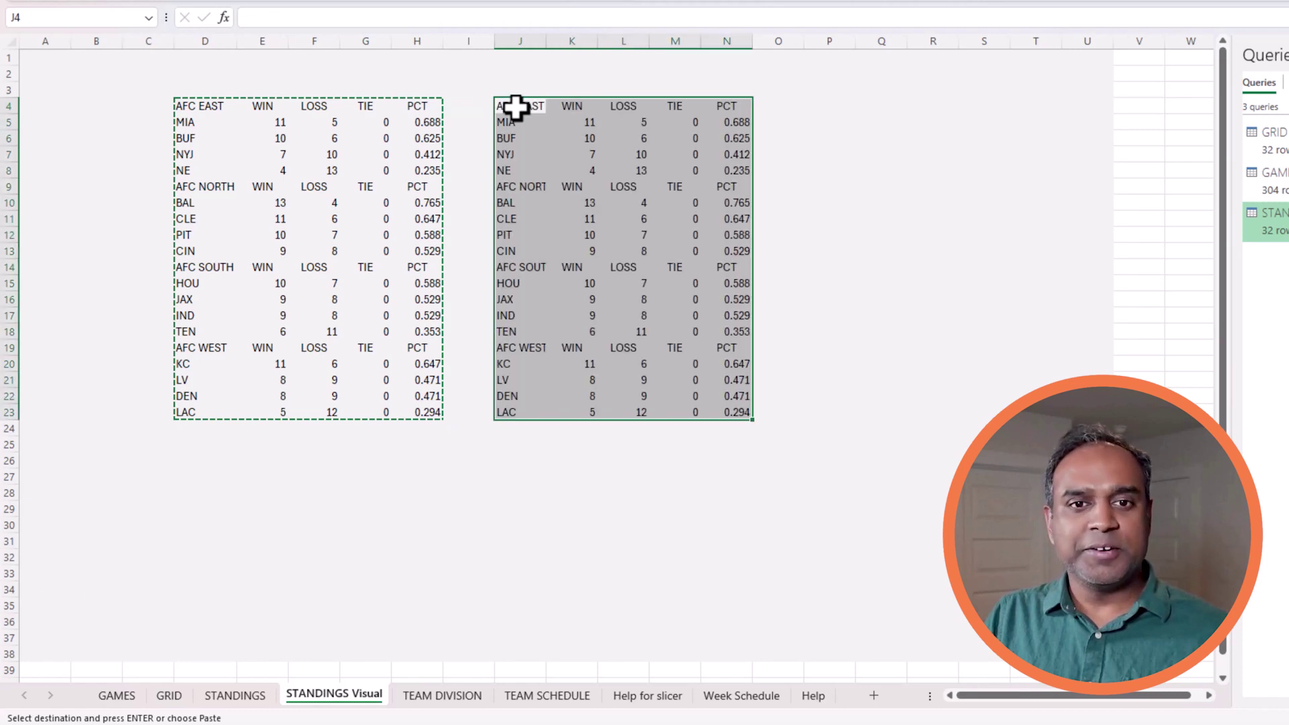
drag(517, 106, 529, 412)
key(ctrl+f)
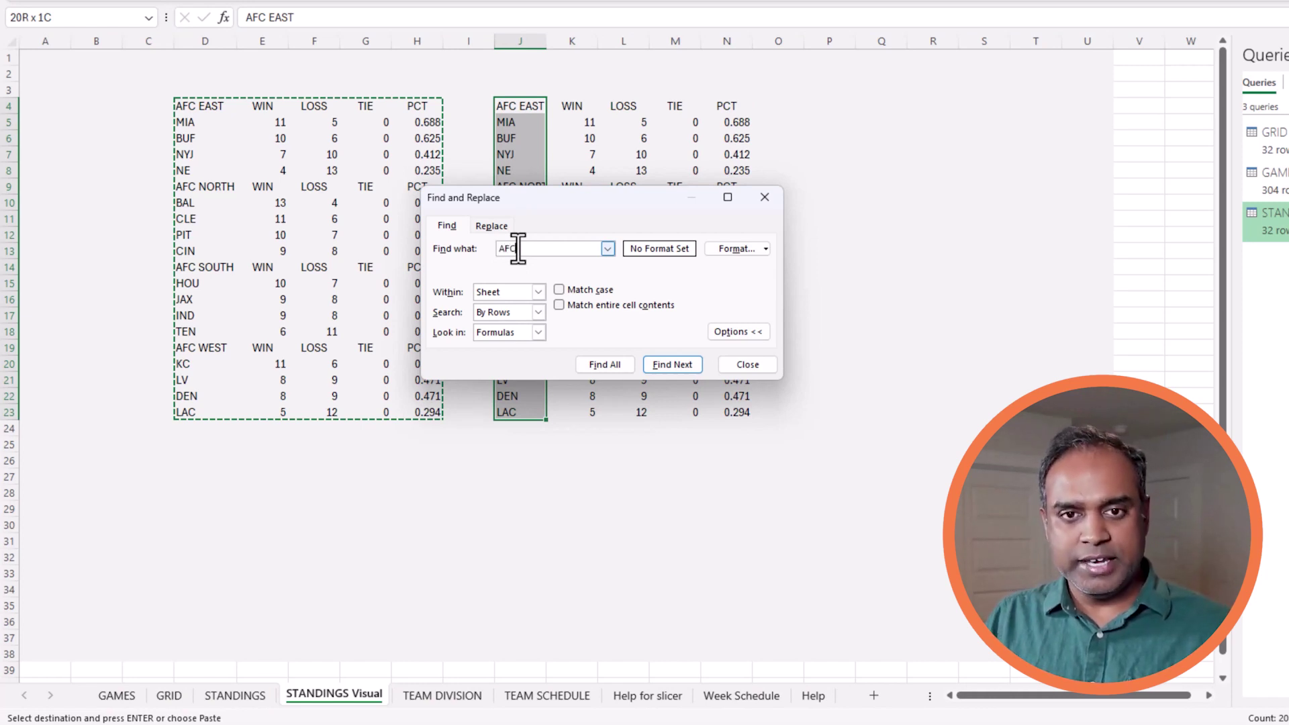
key(ctrl+h)
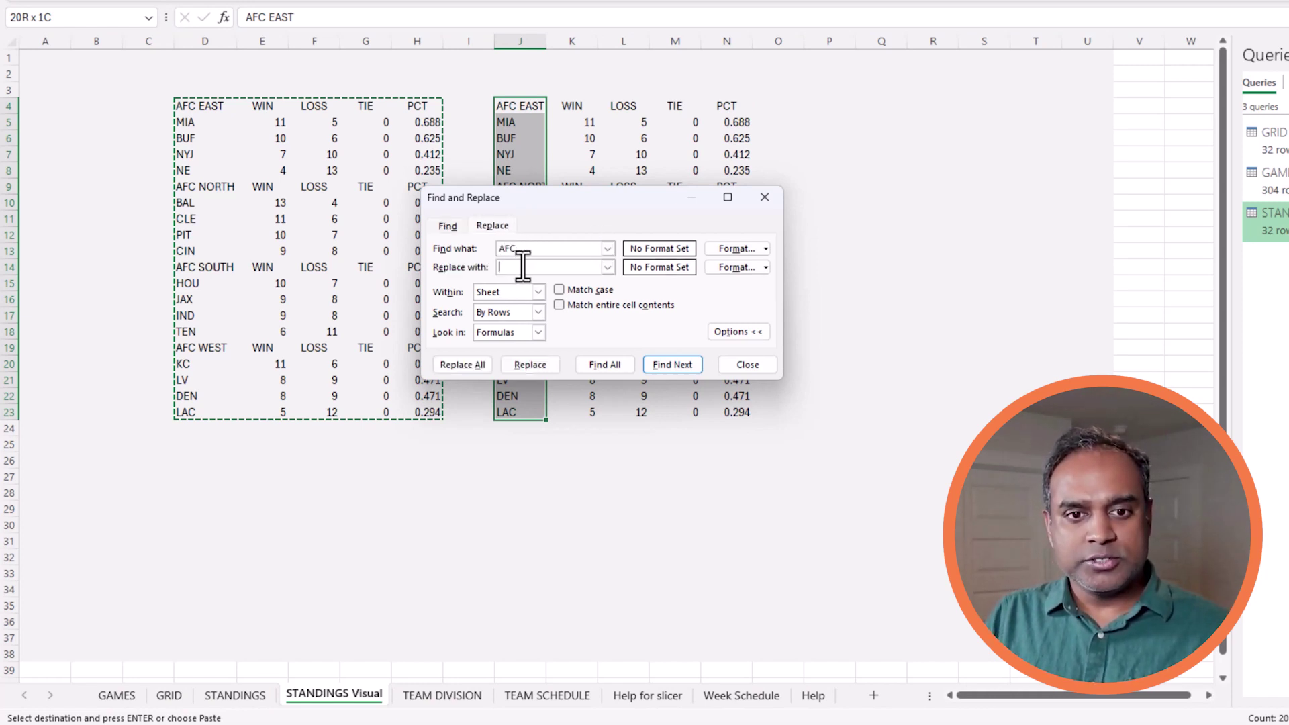
text(NFC)
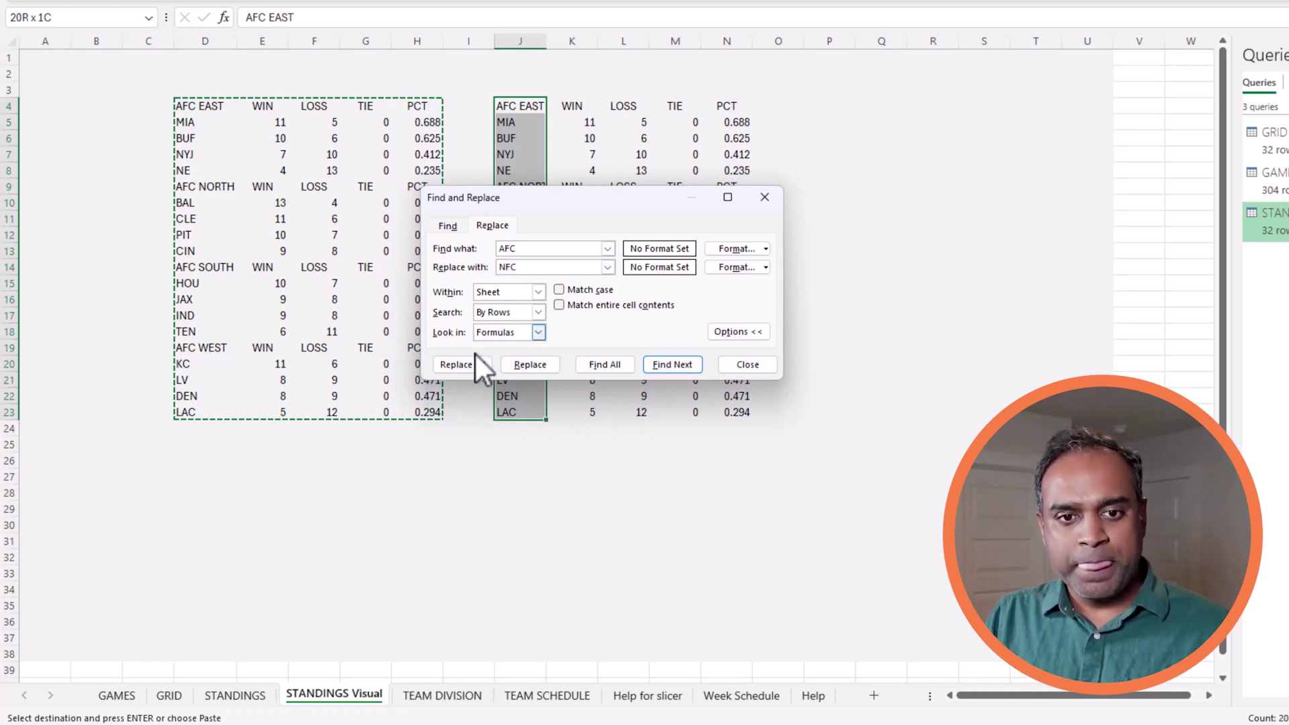
click(474, 361)
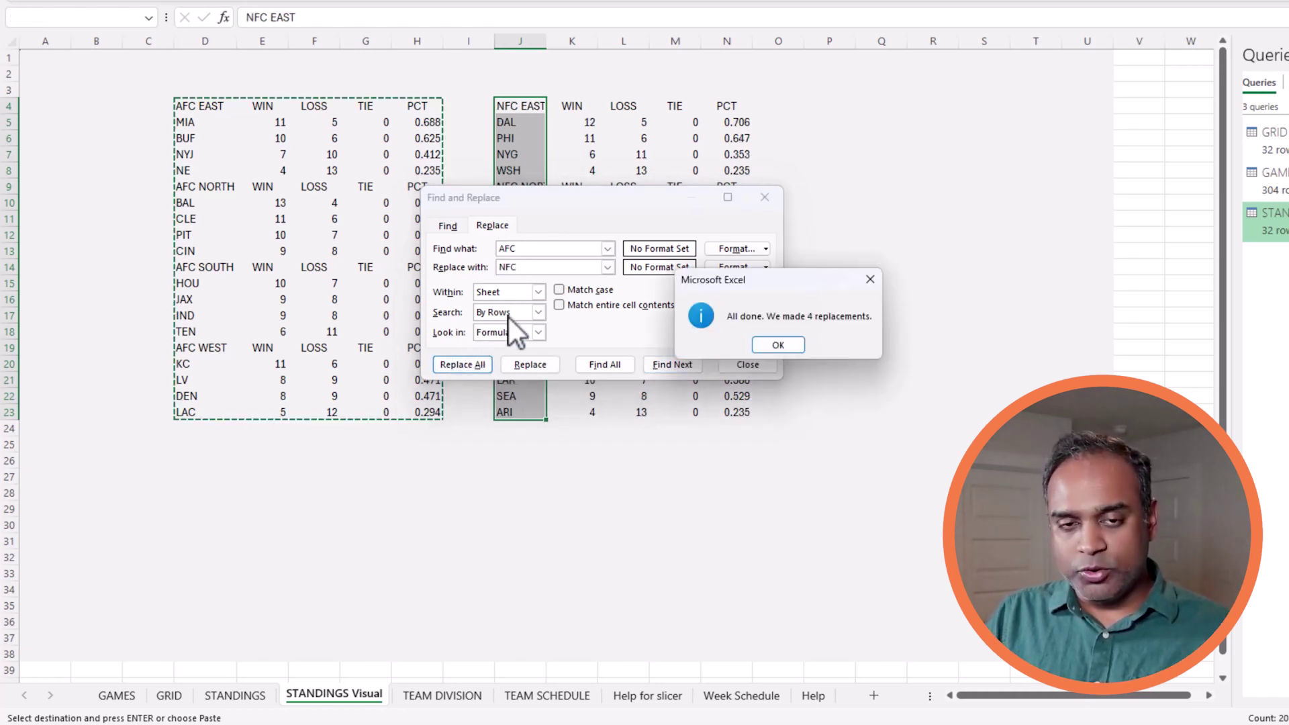
click(765, 347)
click(759, 366)
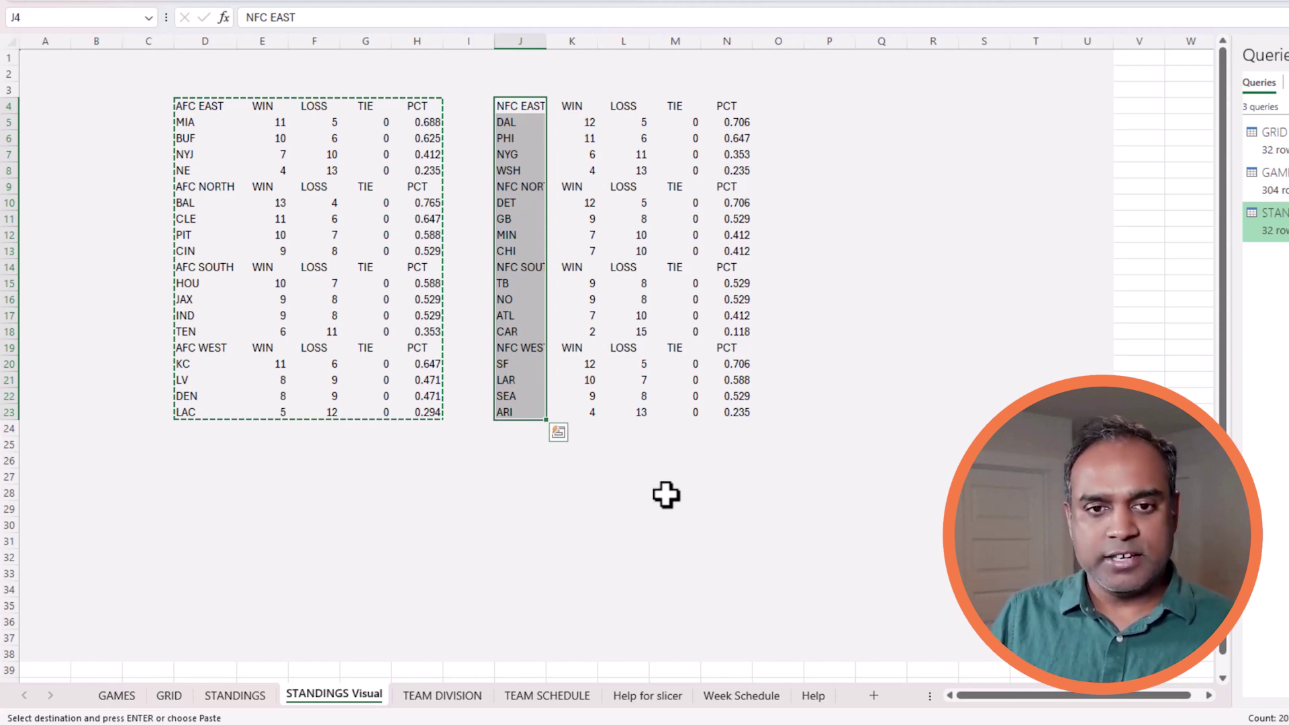
click(663, 494)
drag(550, 42, 576, 43)
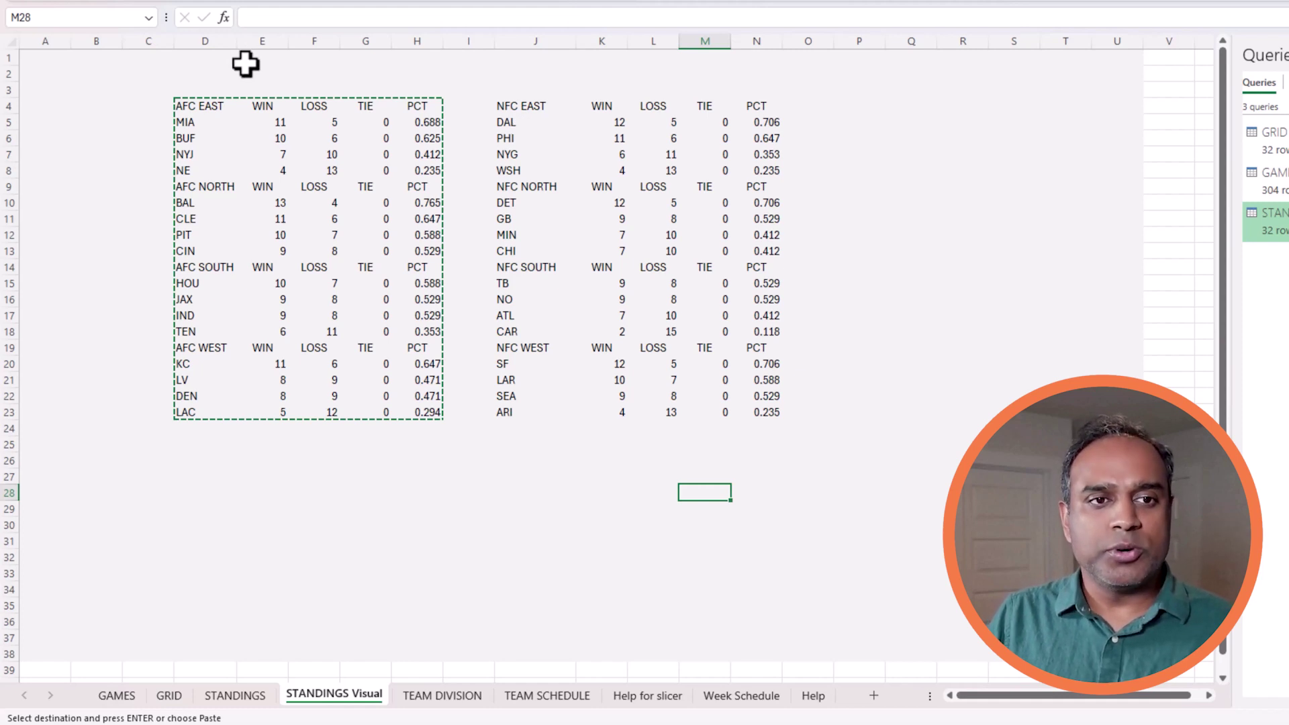
Add a 'STANDINGS' title in D1, coloured teal and enlarged to 14 pt.
click(210, 60)
text(ST)
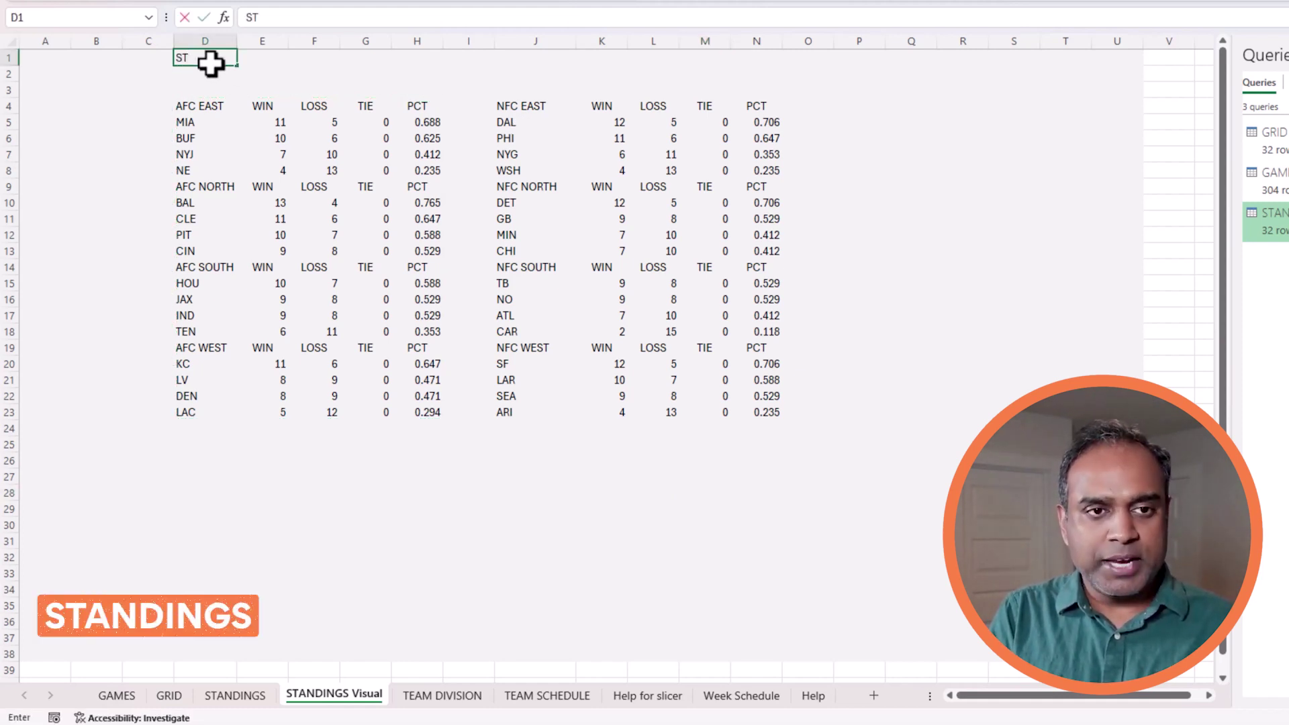
text(ANDINGS)
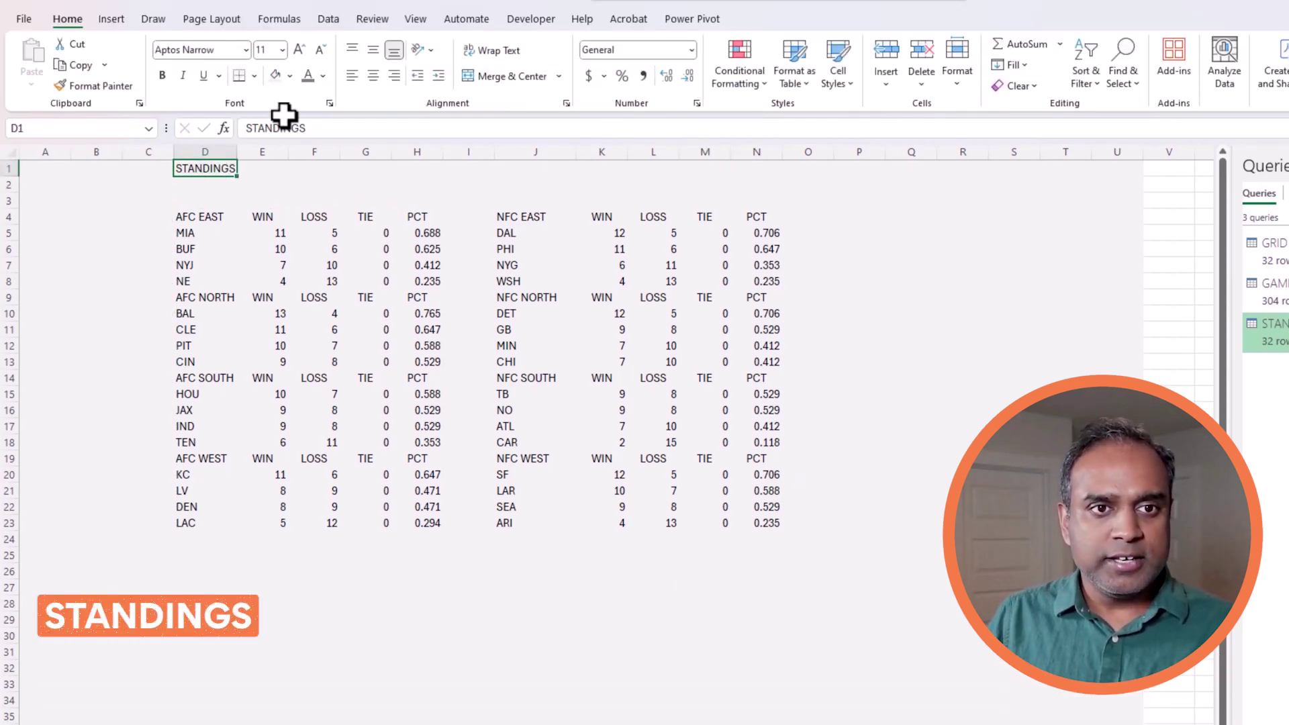
click(324, 76)
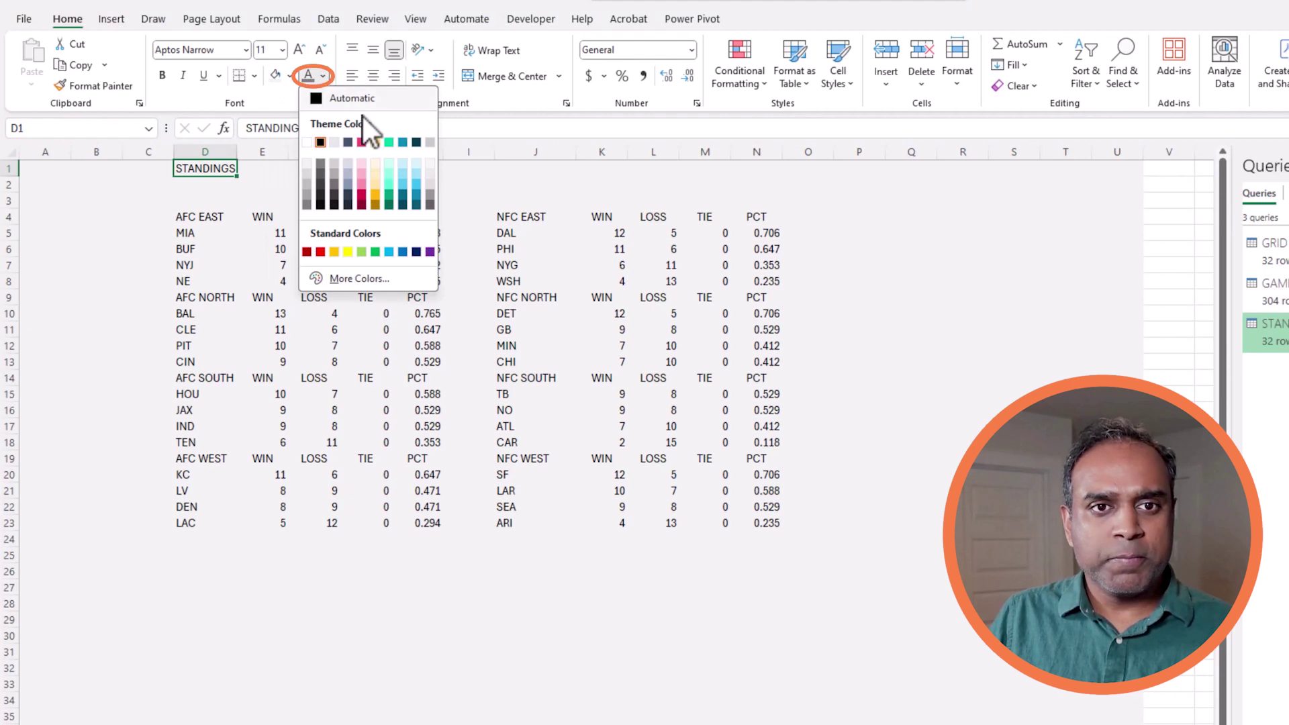
click(403, 142)
click(299, 51)
click(300, 51)
Select the AFC division tables from D4 through H23.
click(148, 623)
click(199, 221)
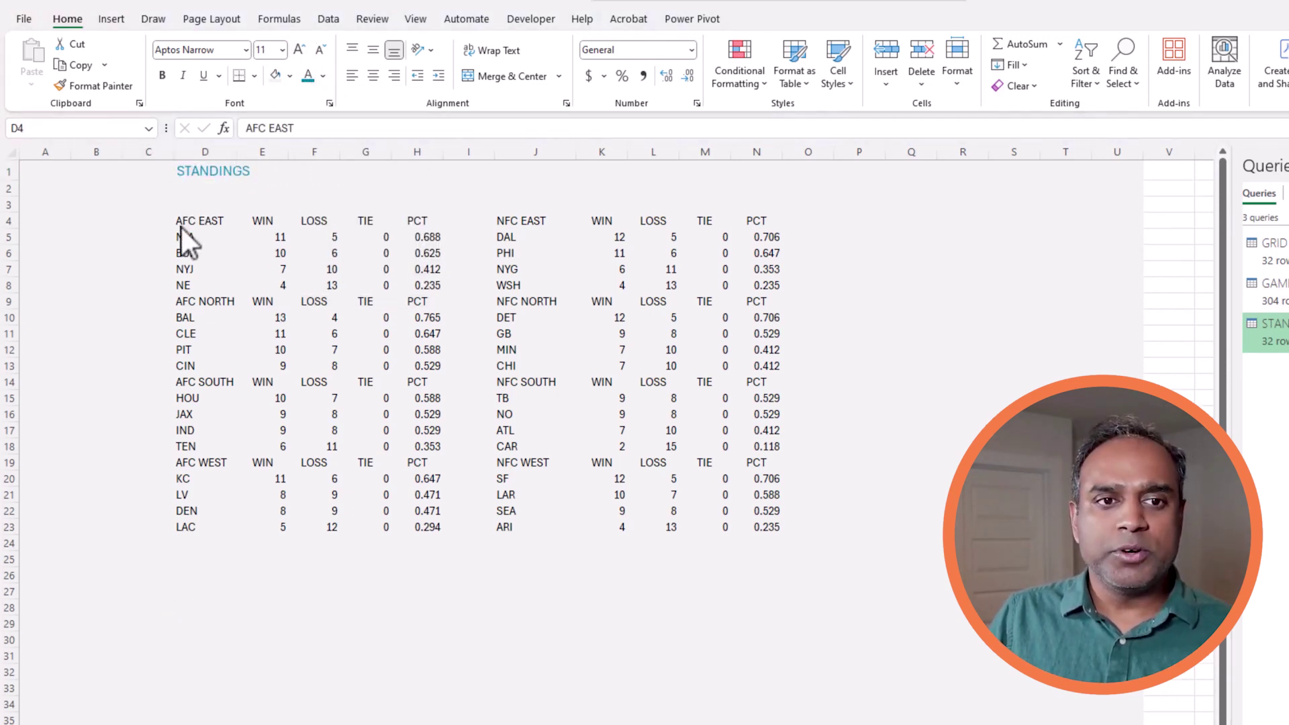
key(ctrl+a)
Start a new formula-based conditional formatting rule =LEN(D4)>3.
click(739, 84)
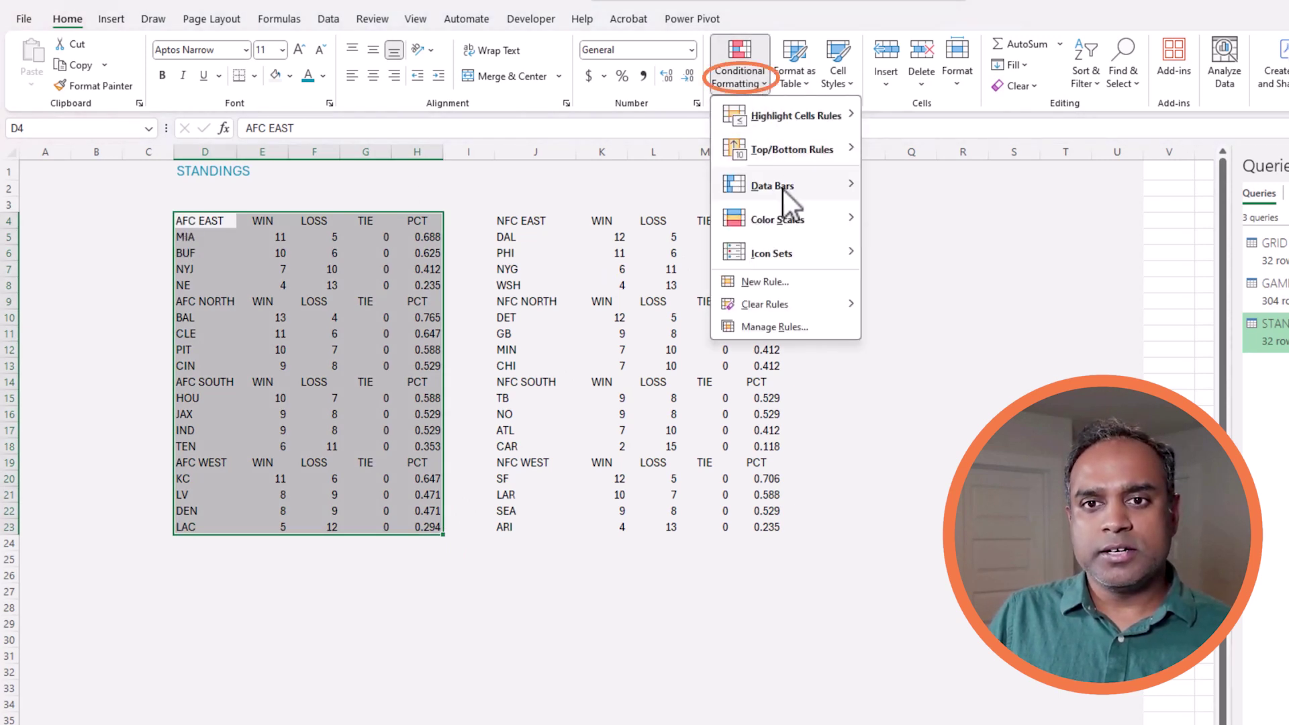
click(805, 284)
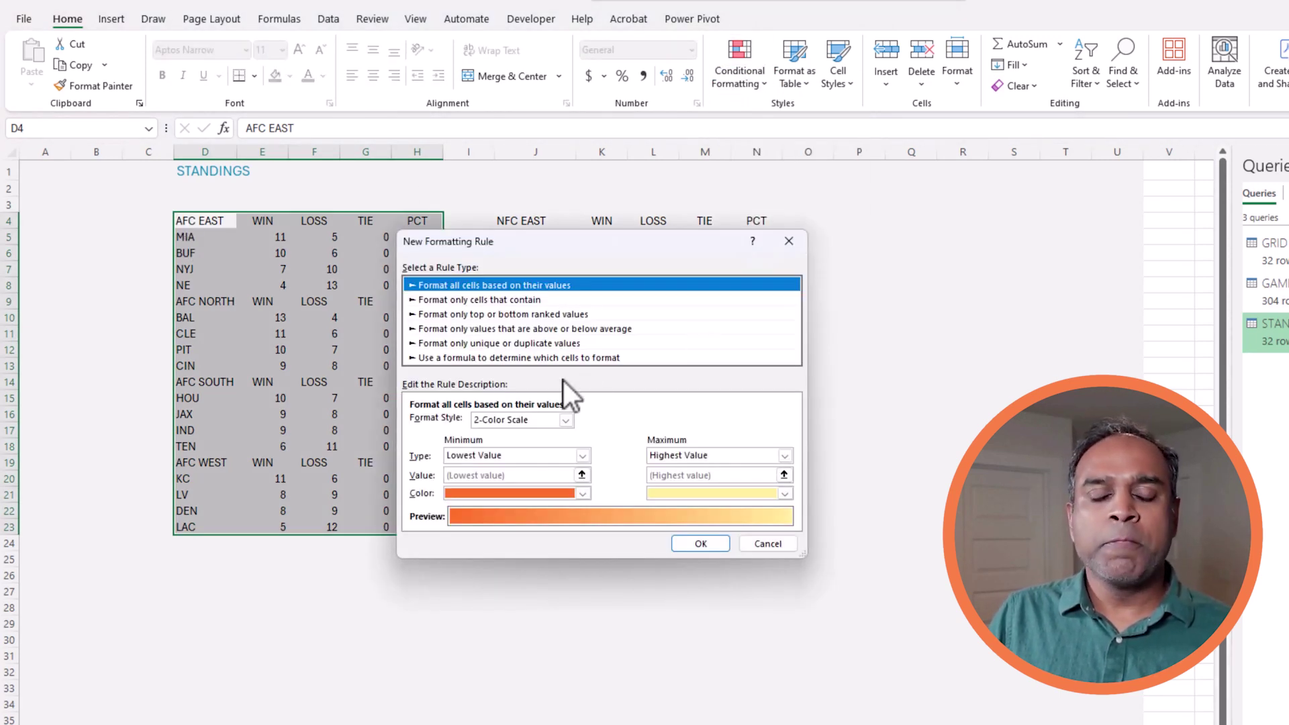
click(541, 358)
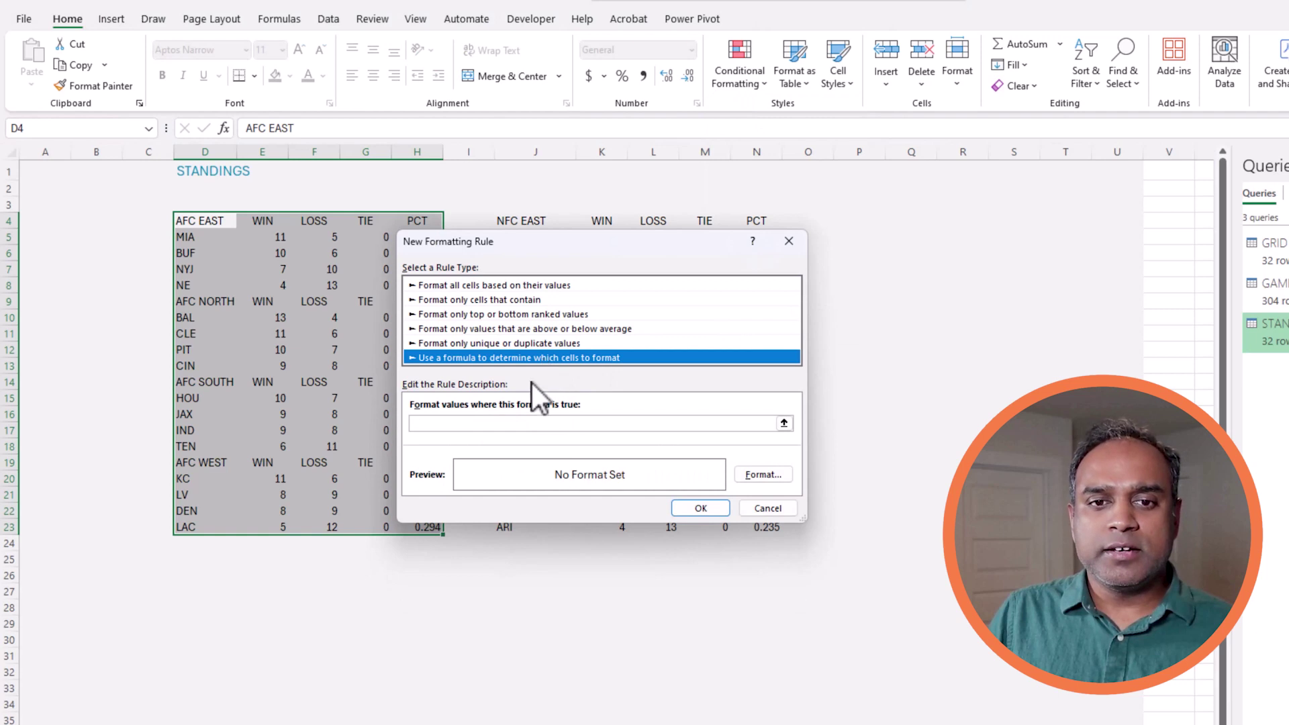
click(494, 423)
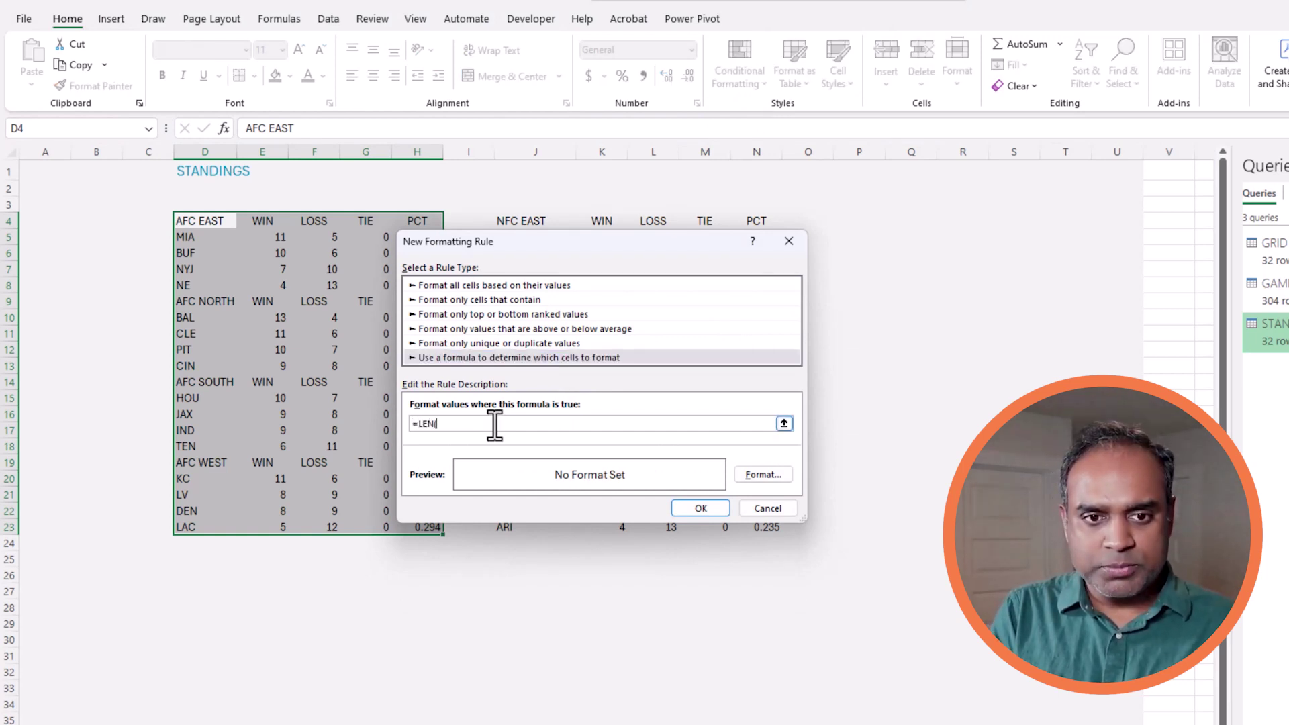
text(=LEN()
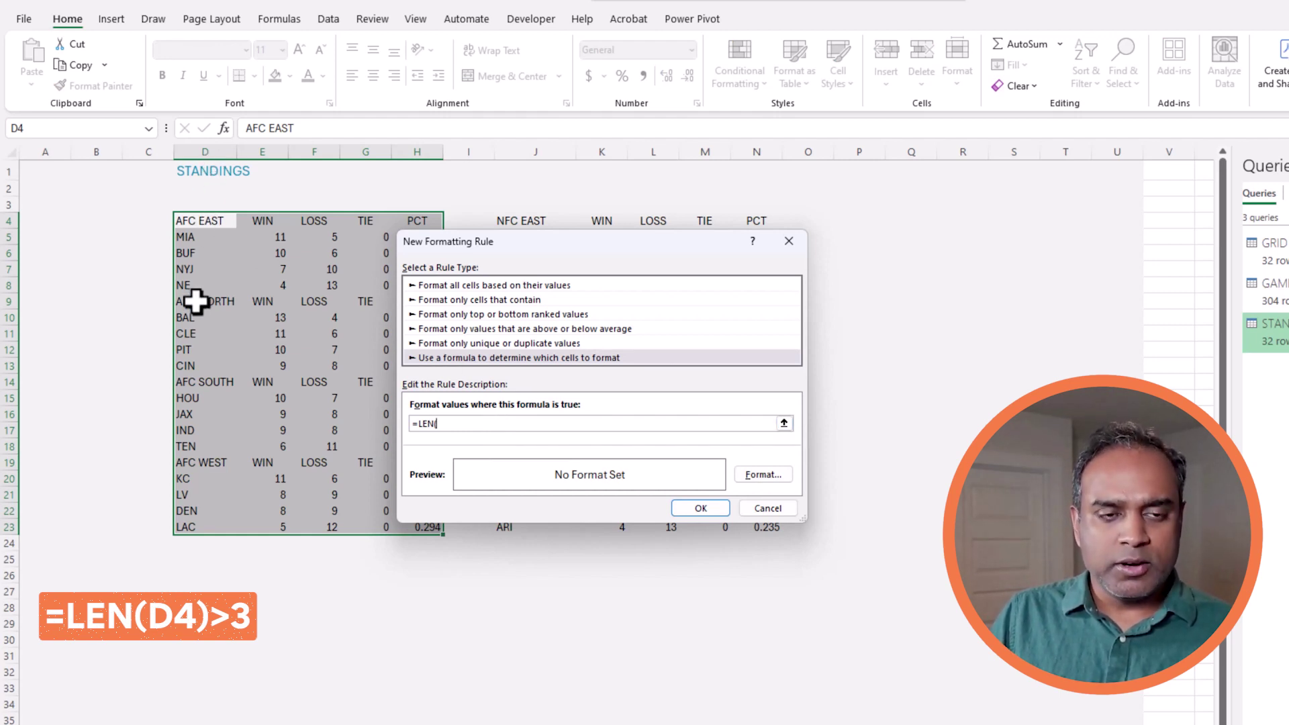
text(D4)>3)
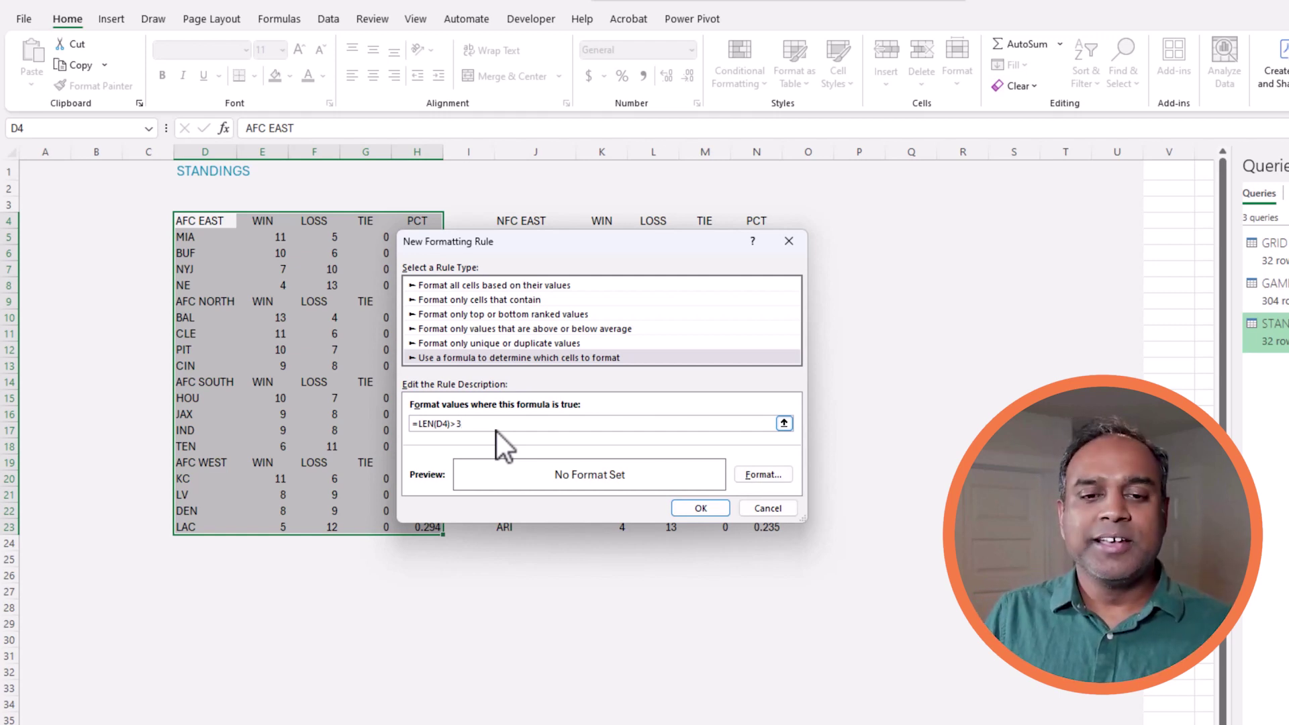
Format the rule with a teal fill and bold white text.
click(773, 475)
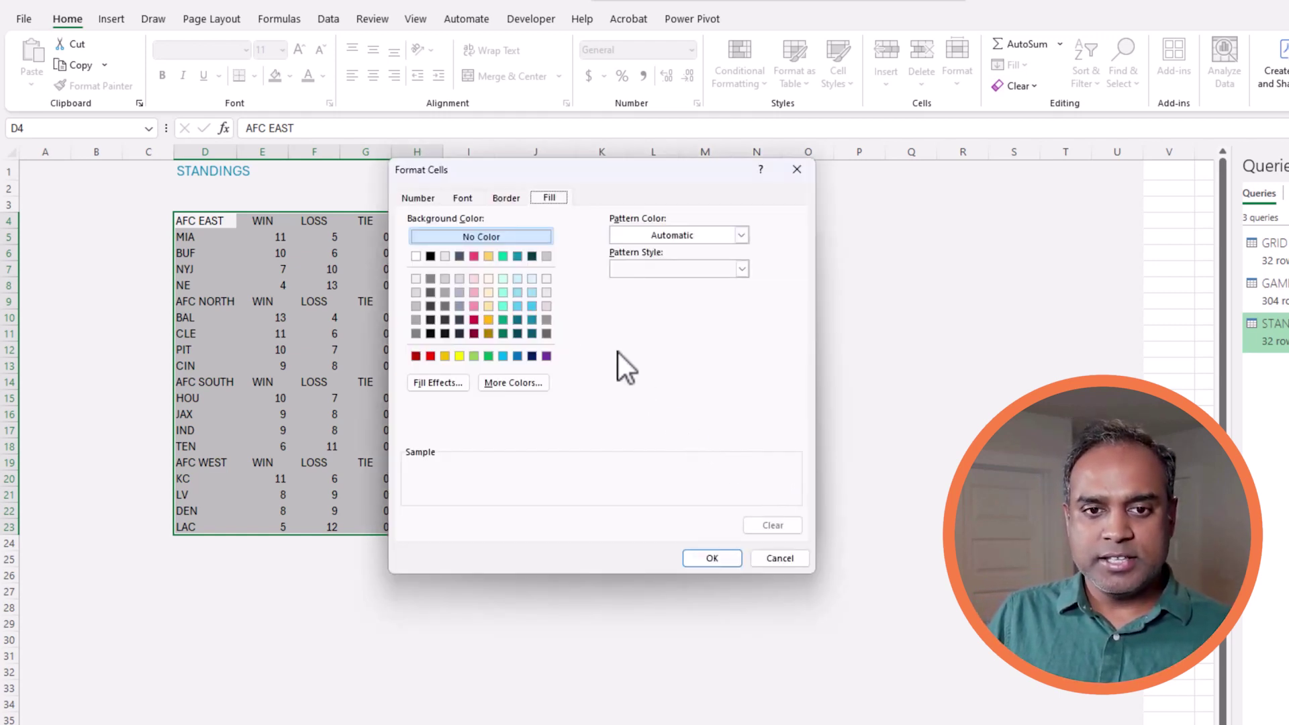
click(518, 257)
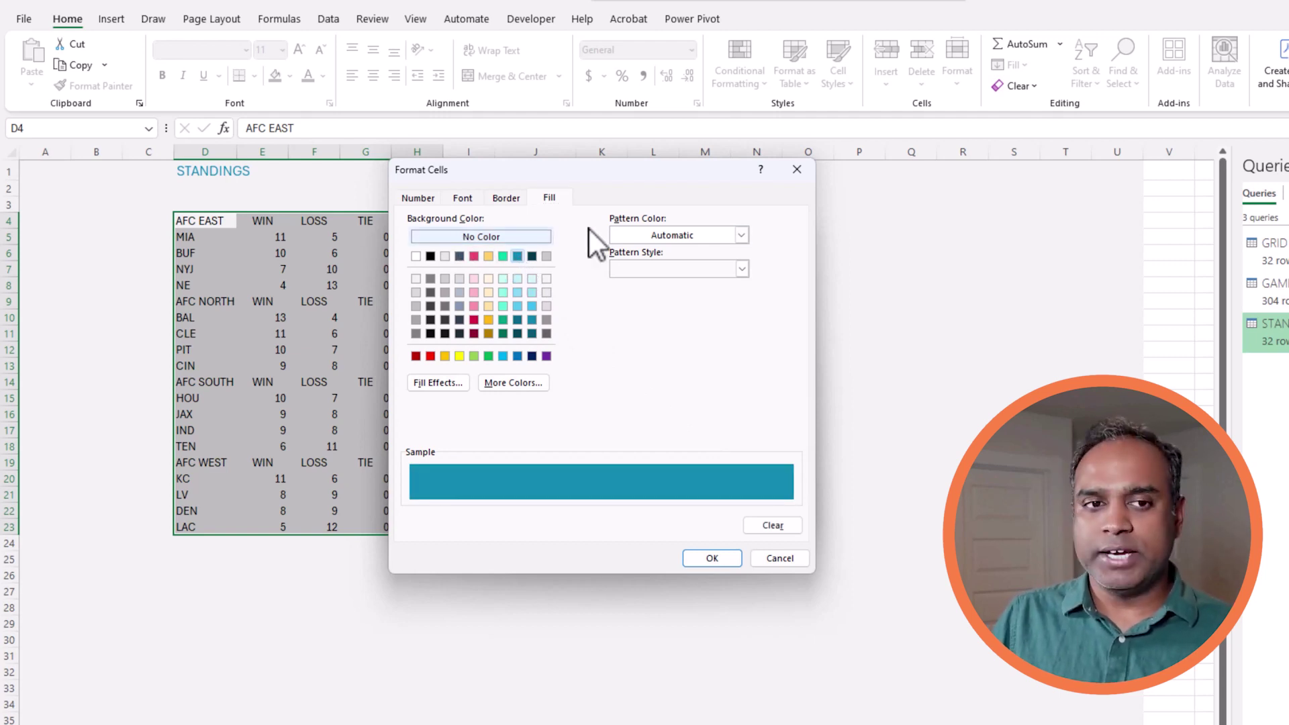
click(465, 199)
click(669, 332)
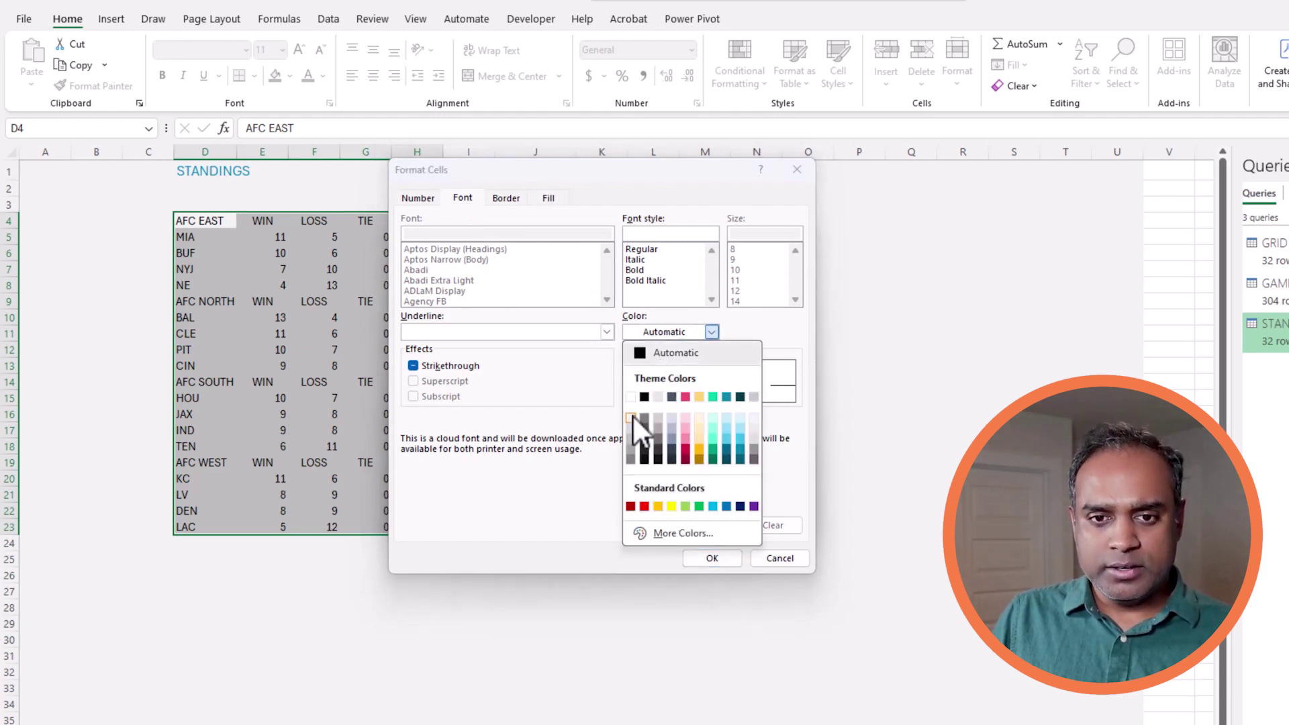
click(631, 414)
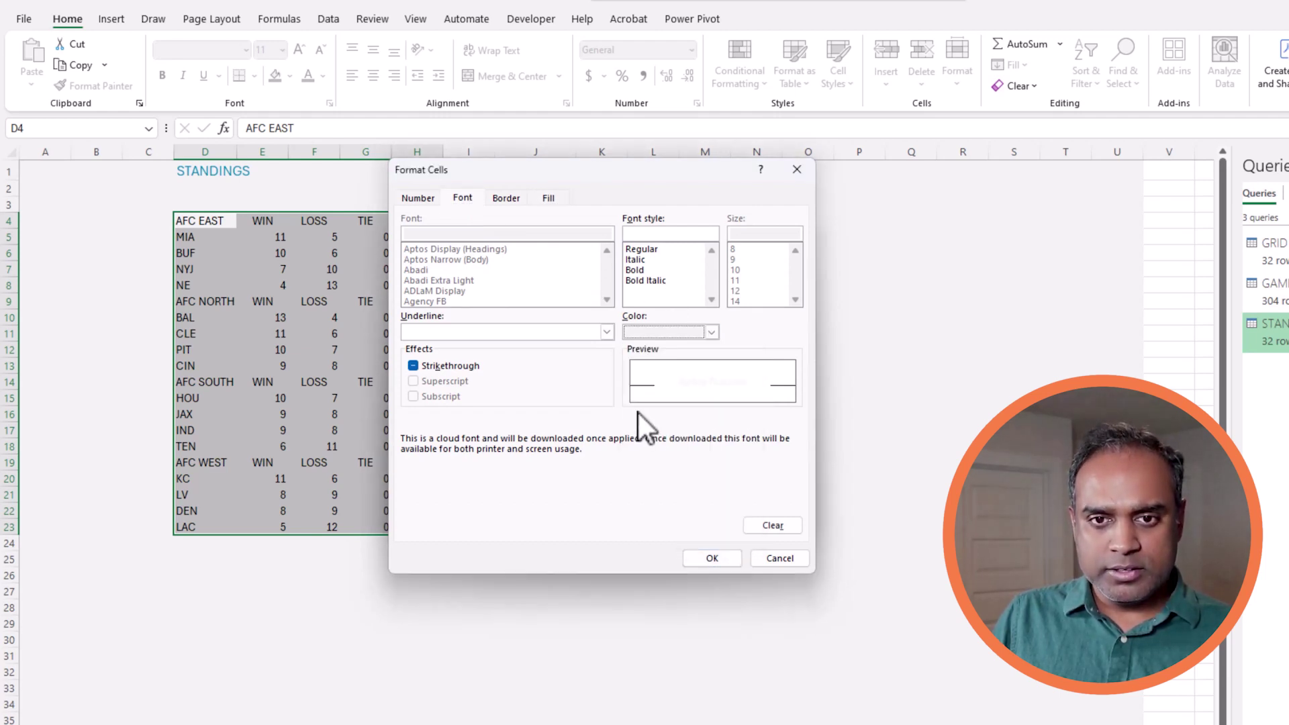
click(634, 271)
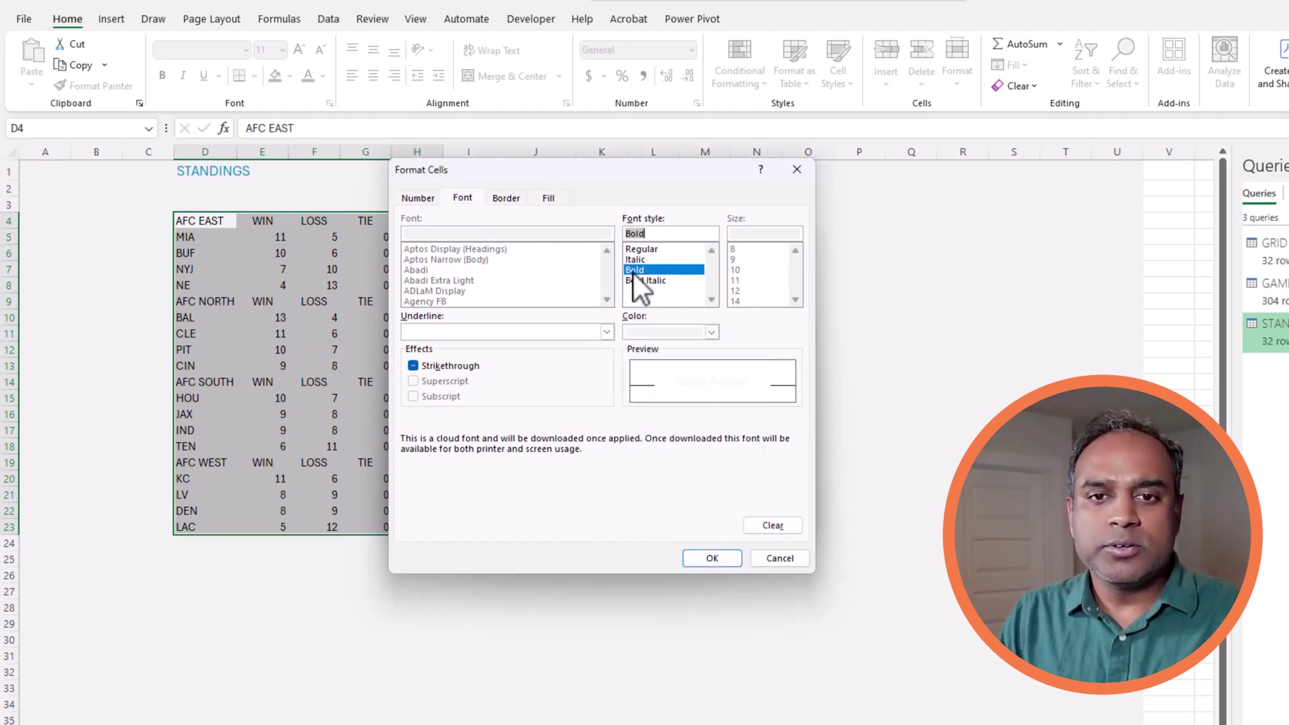
click(711, 558)
Save the teal rule and review its range in the Conditional Formatting Rules Manager.
click(717, 508)
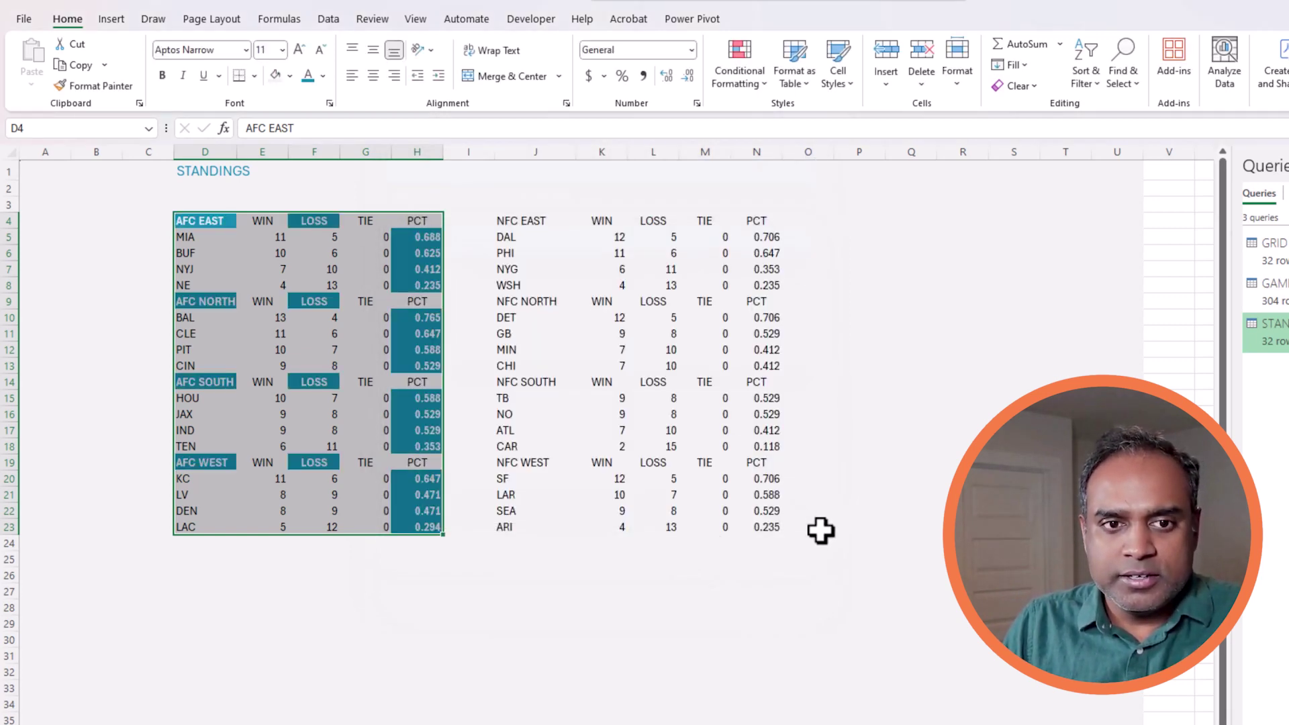
click(222, 223)
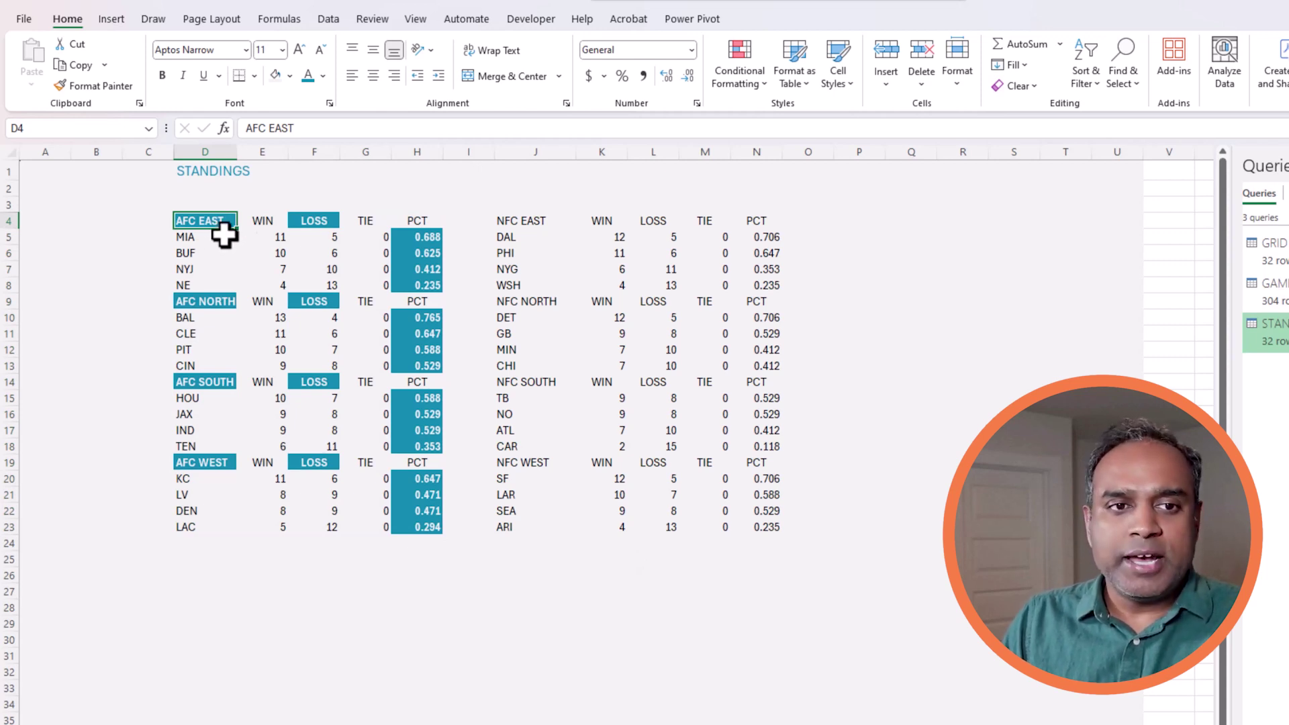
click(752, 78)
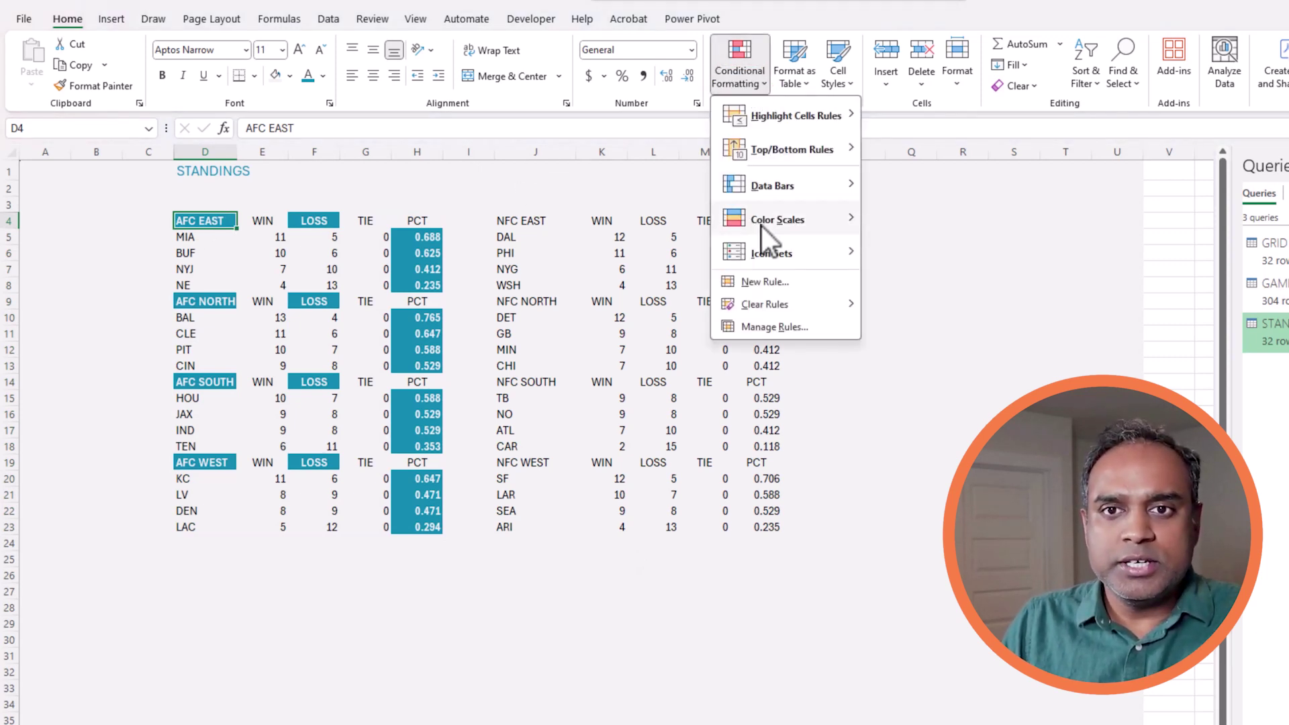
click(772, 328)
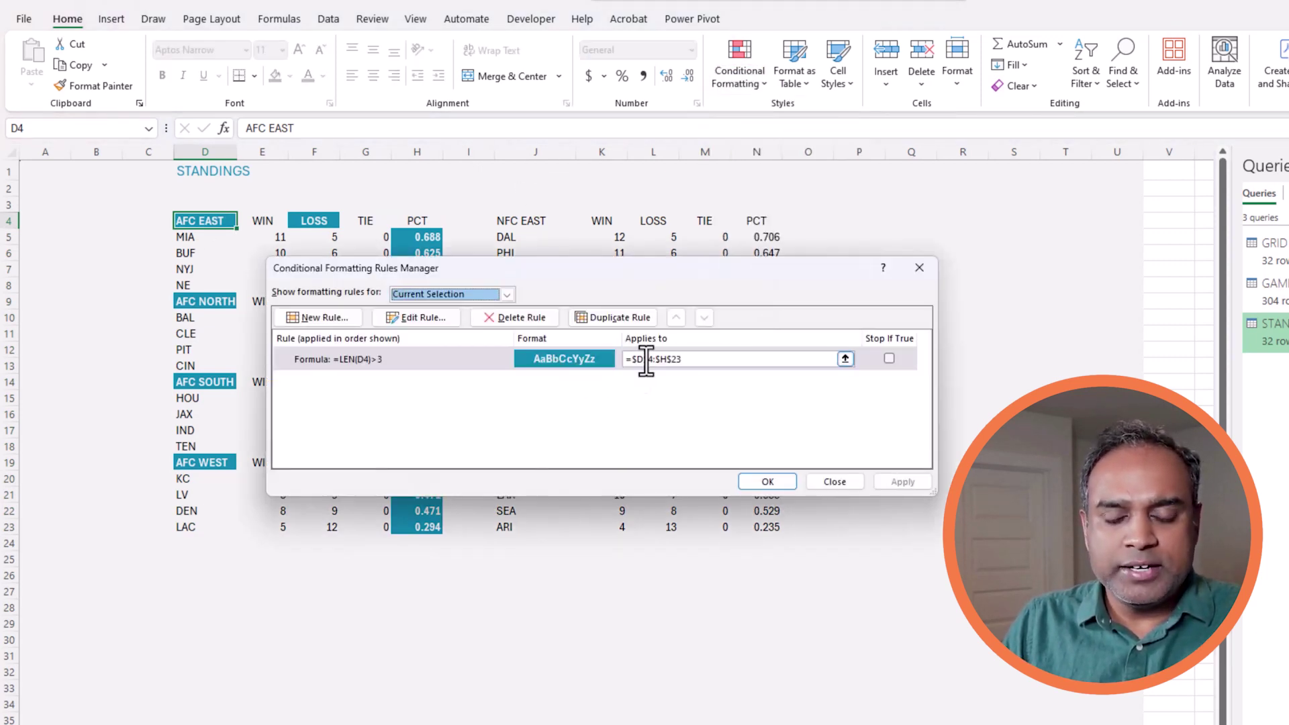
click(677, 363)
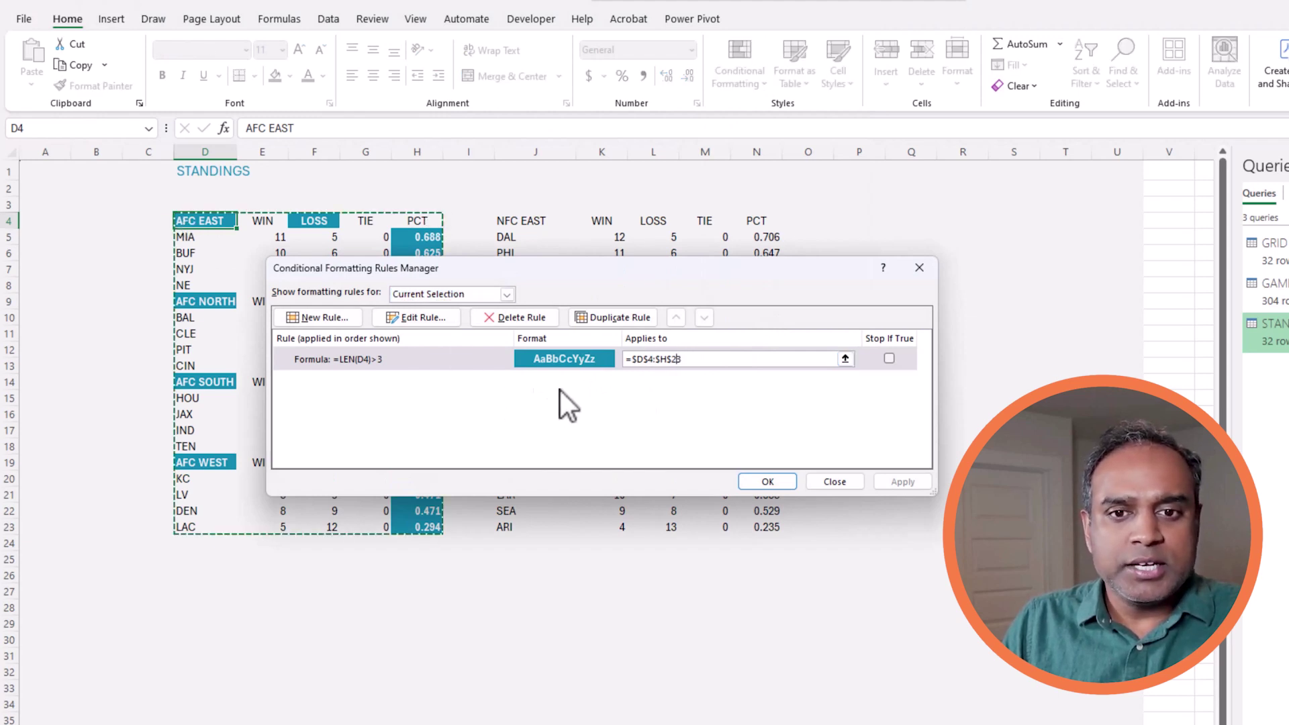
Edit the rule formula to =LEN($D4)>3 and apply it.
click(417, 318)
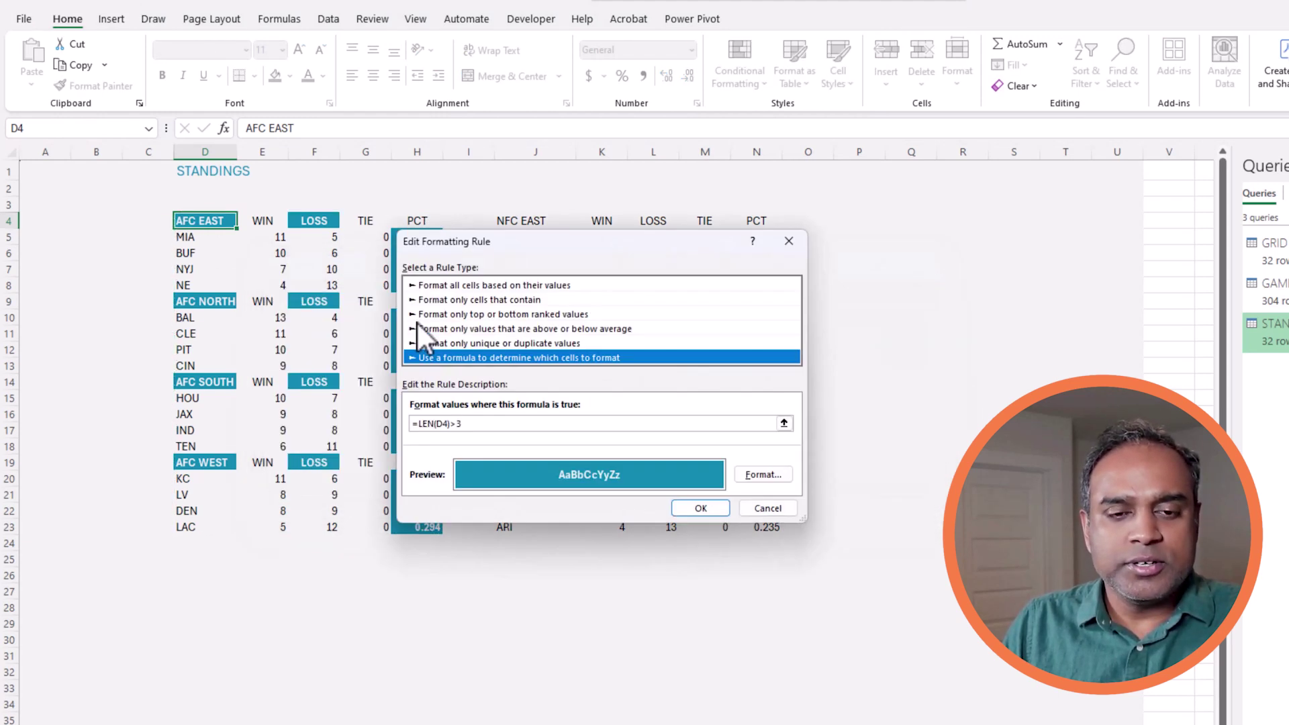
click(445, 424)
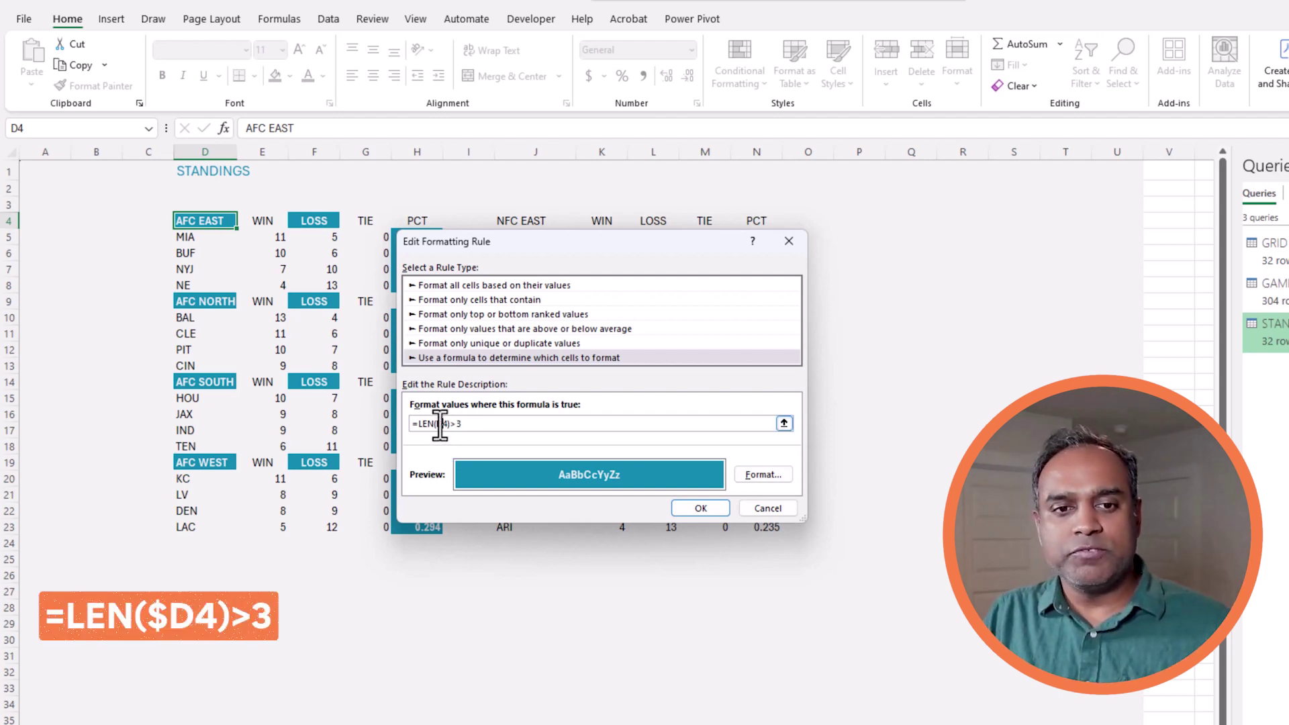
click(440, 424)
text($)
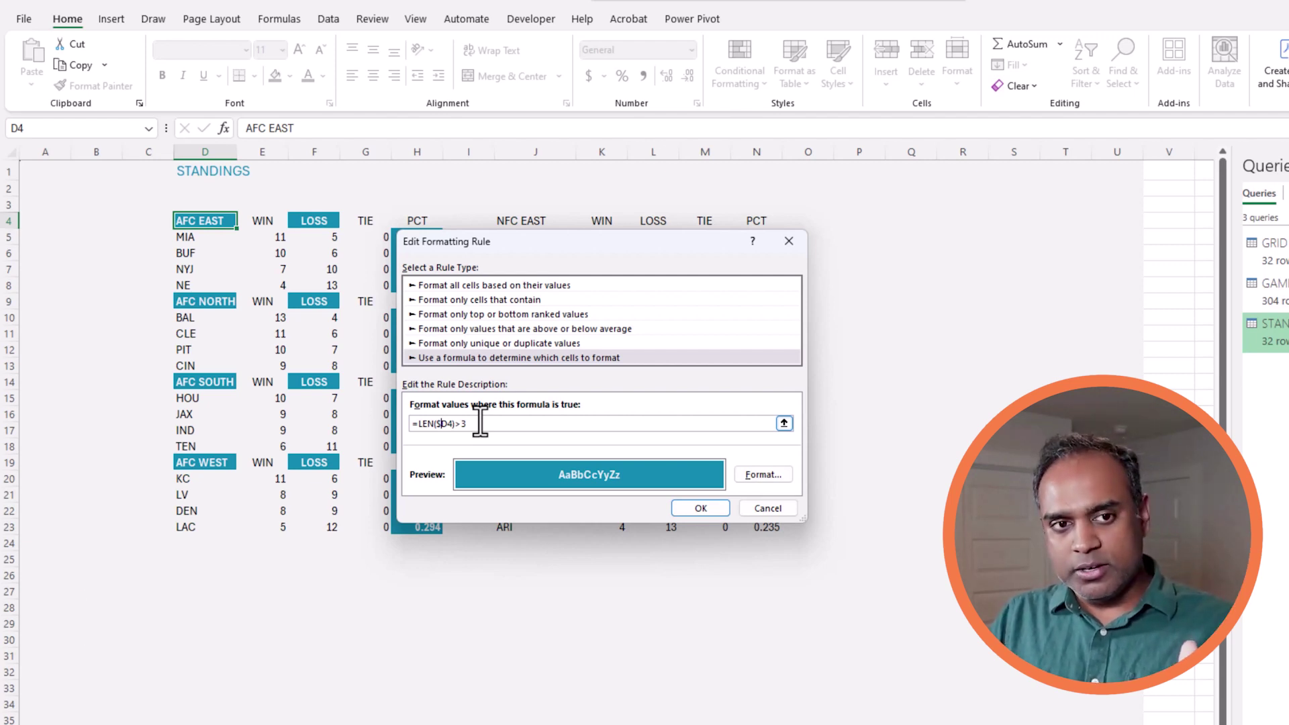
click(700, 508)
click(899, 482)
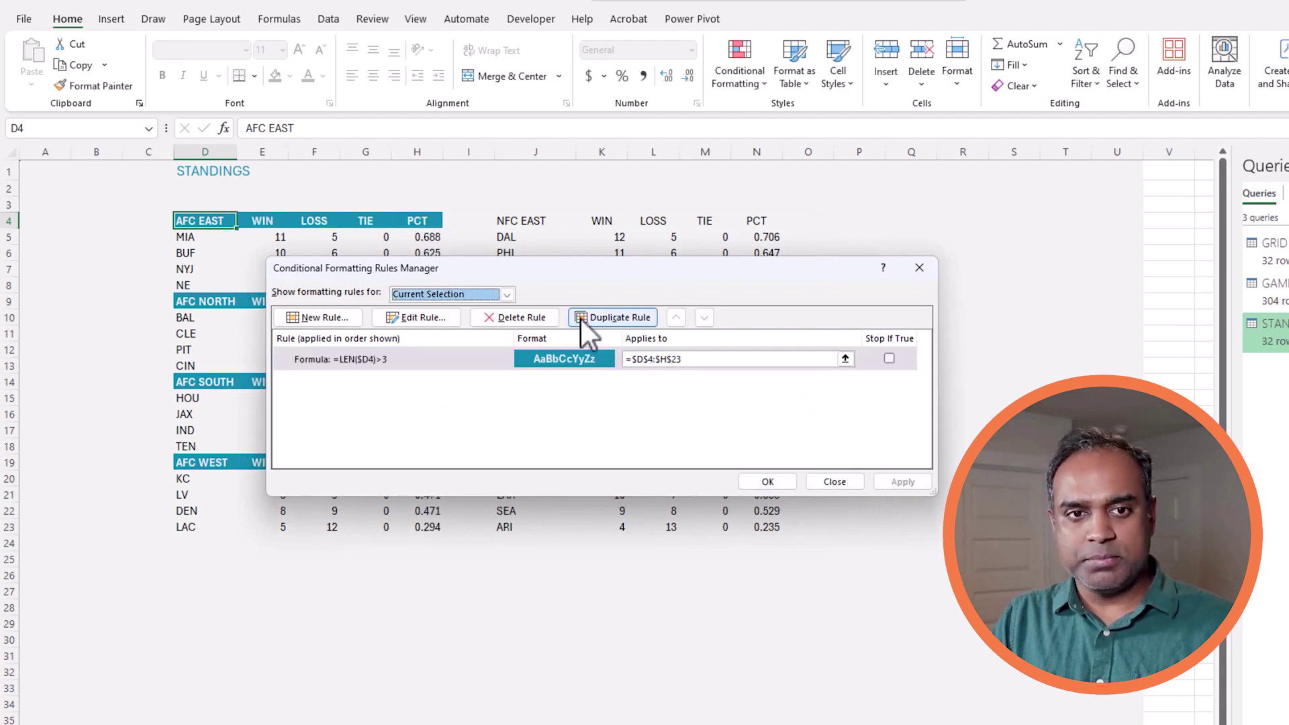
drag(568, 272, 450, 552)
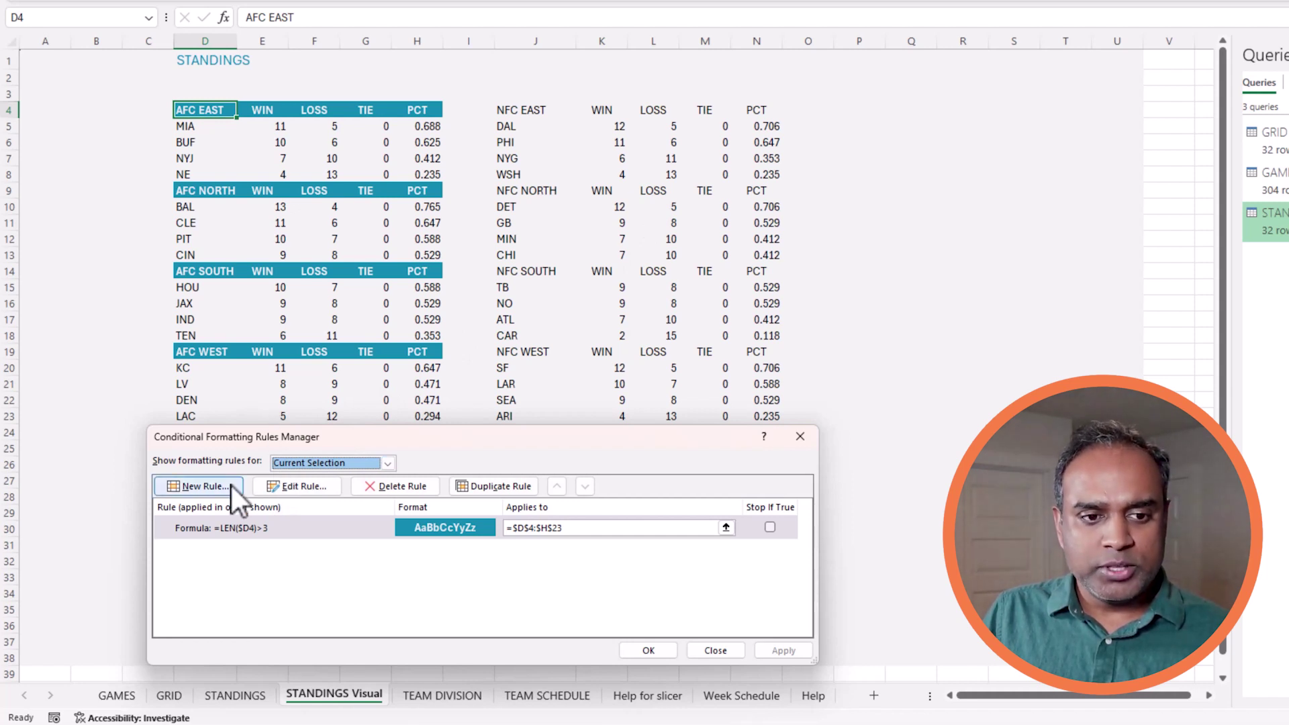
Create another formula-based rule using =ISEVEN(ROW(D4)).
click(201, 486)
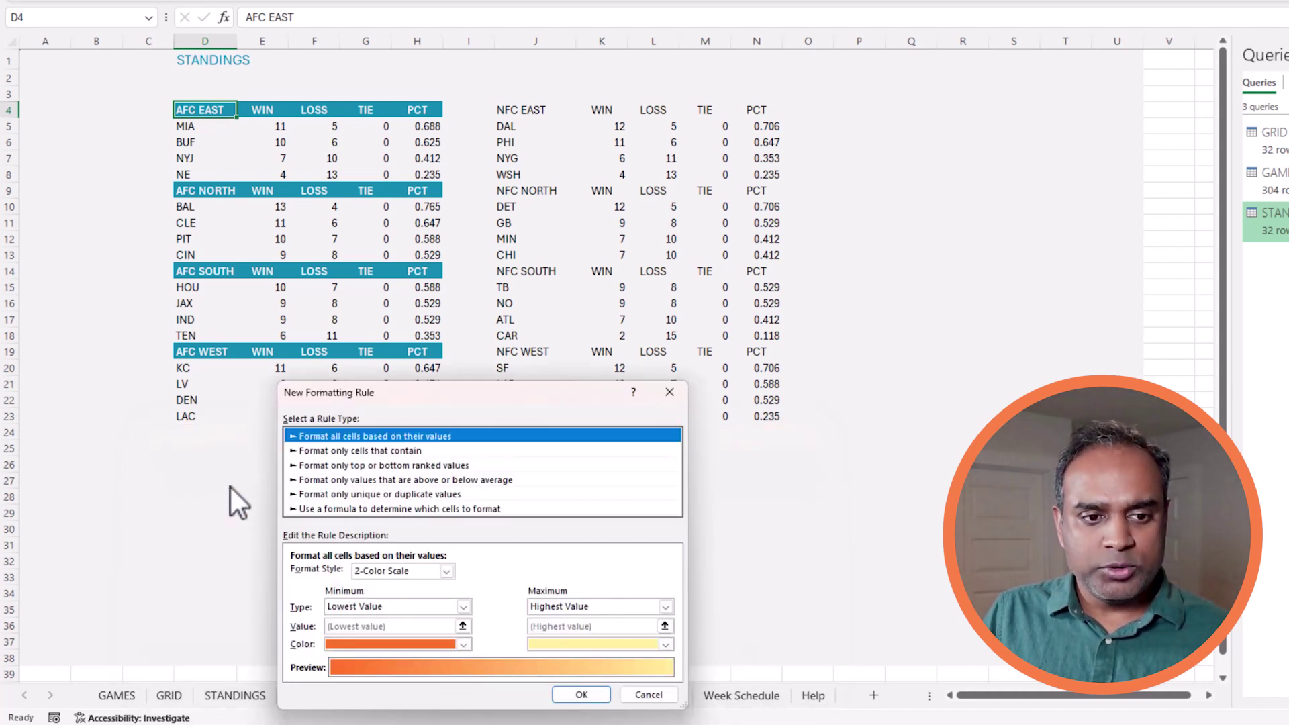
click(417, 510)
click(373, 576)
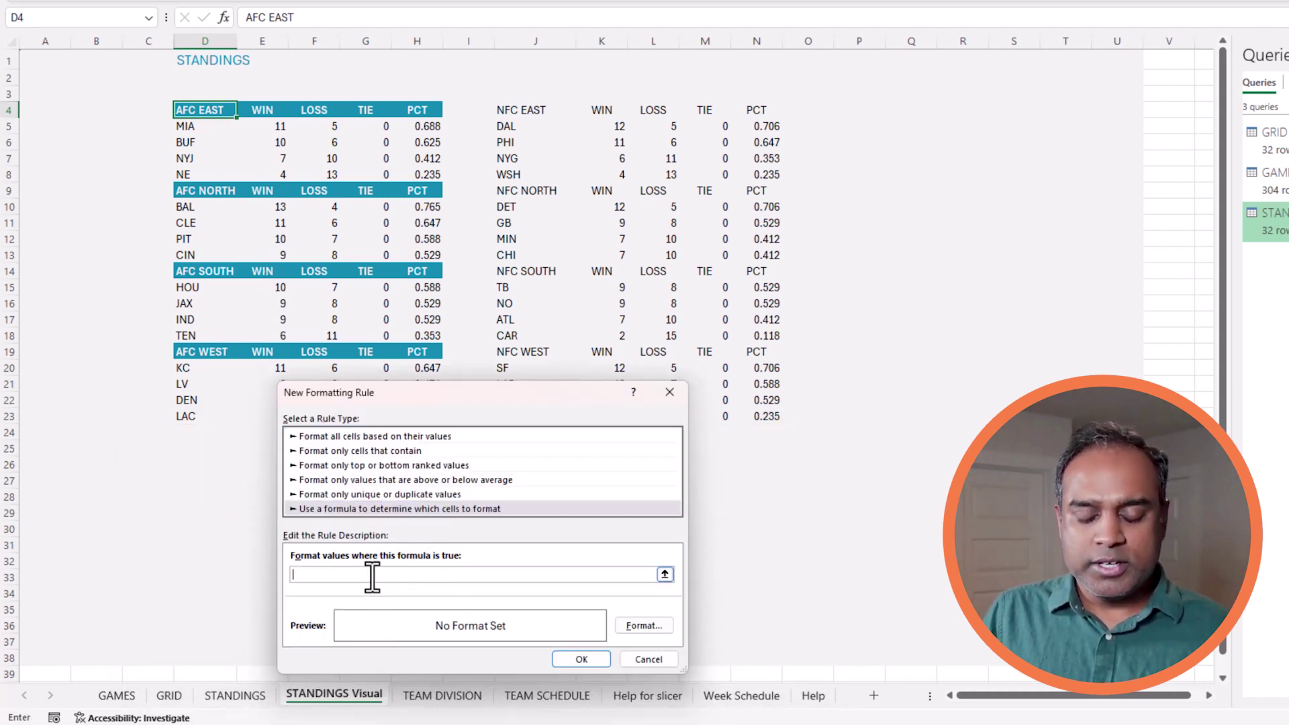
text(=iseven)
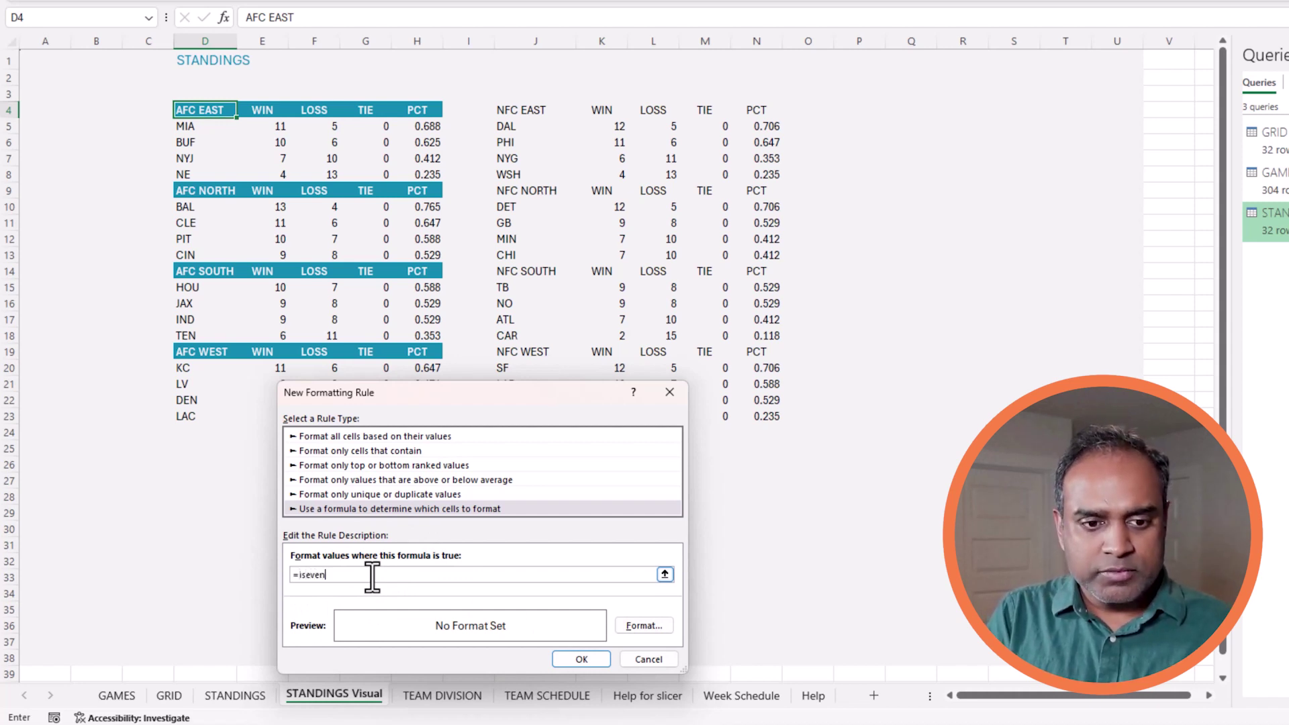
text((row()
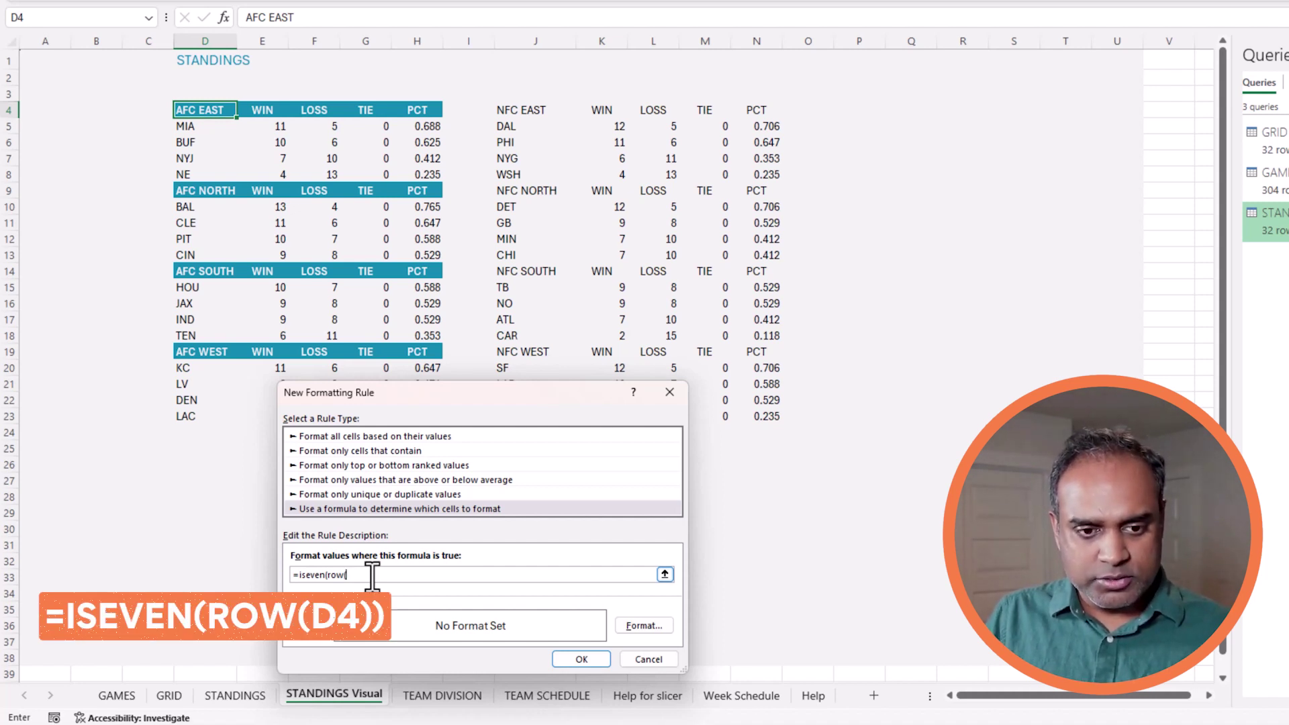
text(D4)
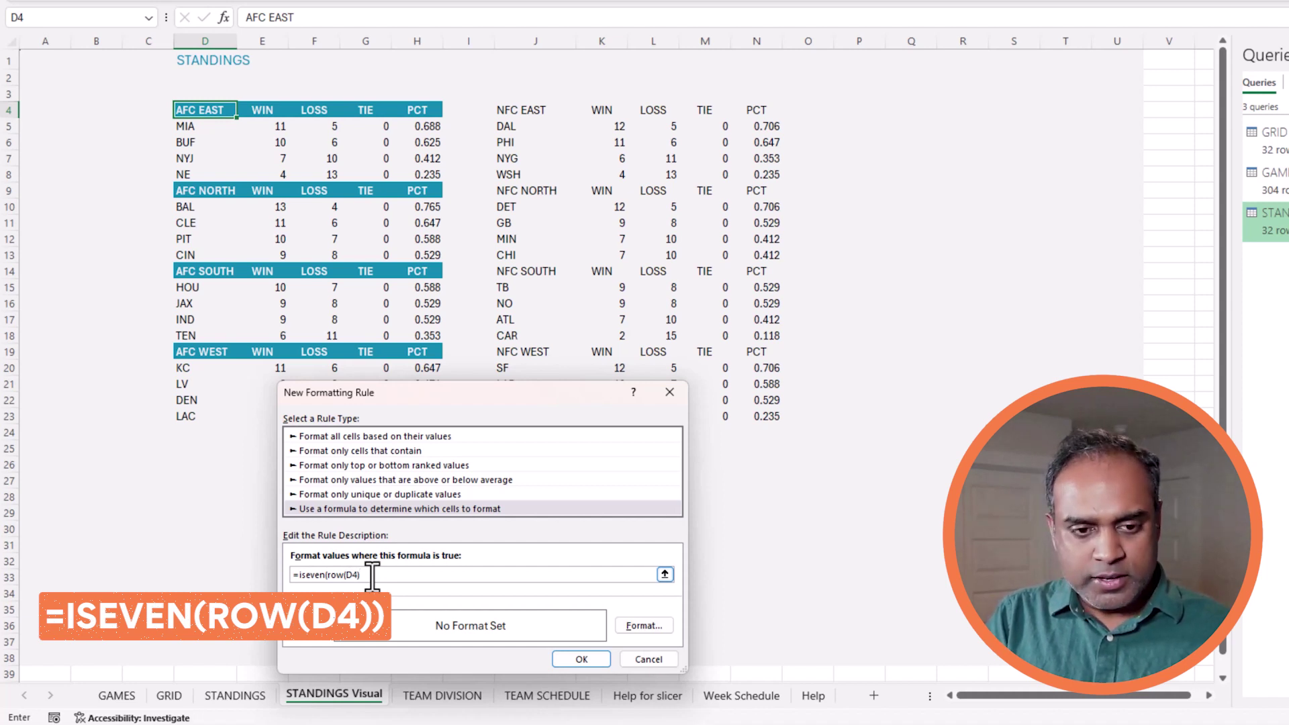
text())
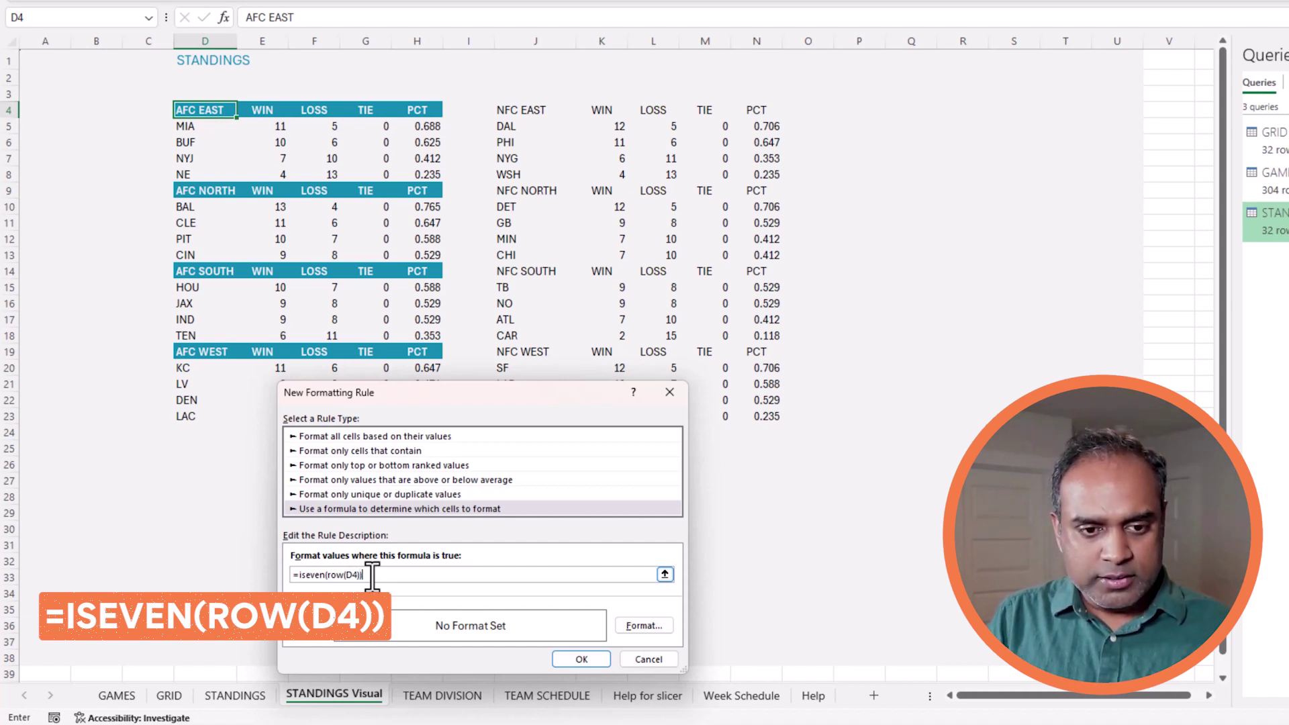
Give the rule a light blue dotted pattern fill on a white background.
click(641, 625)
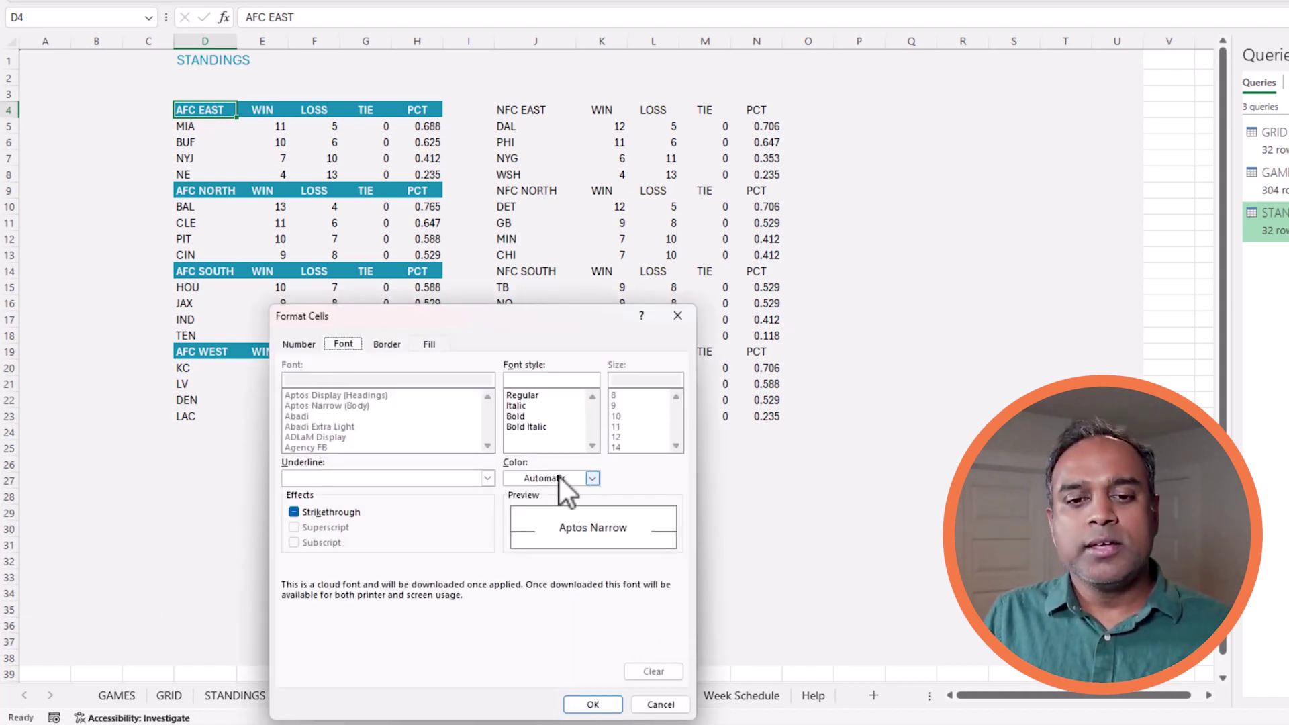
click(428, 344)
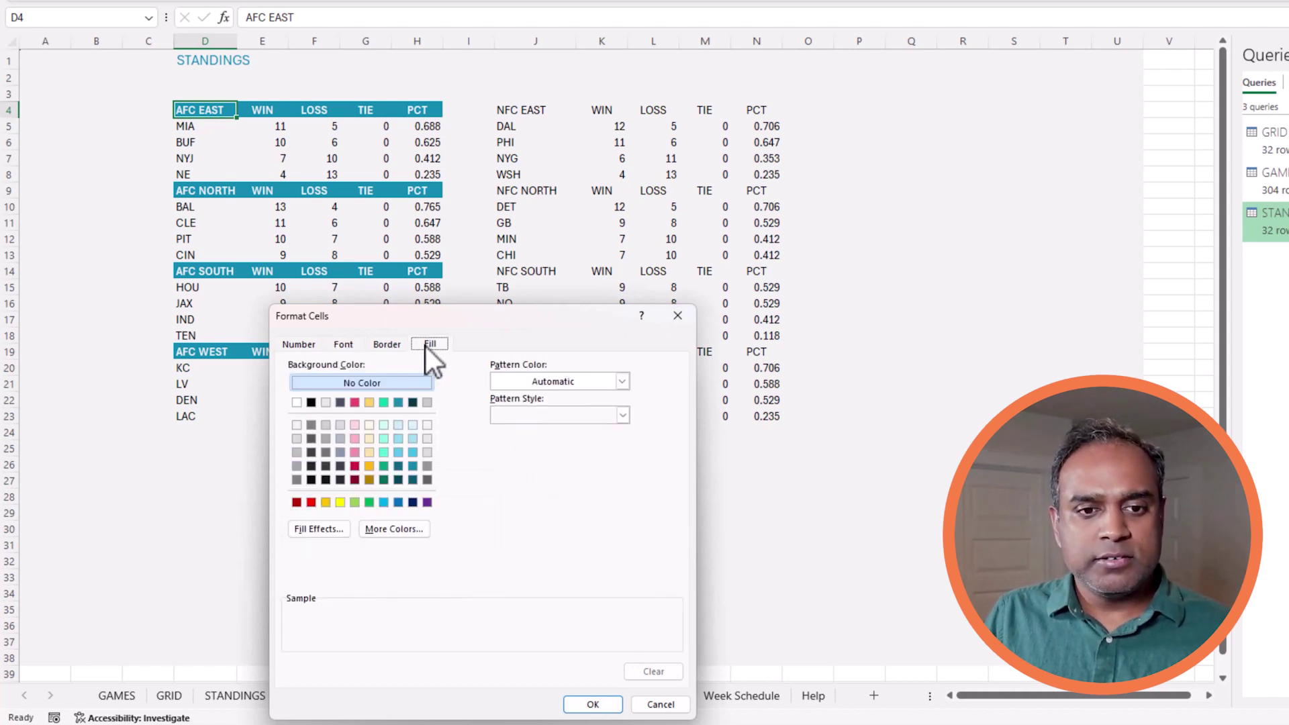
click(576, 415)
click(619, 446)
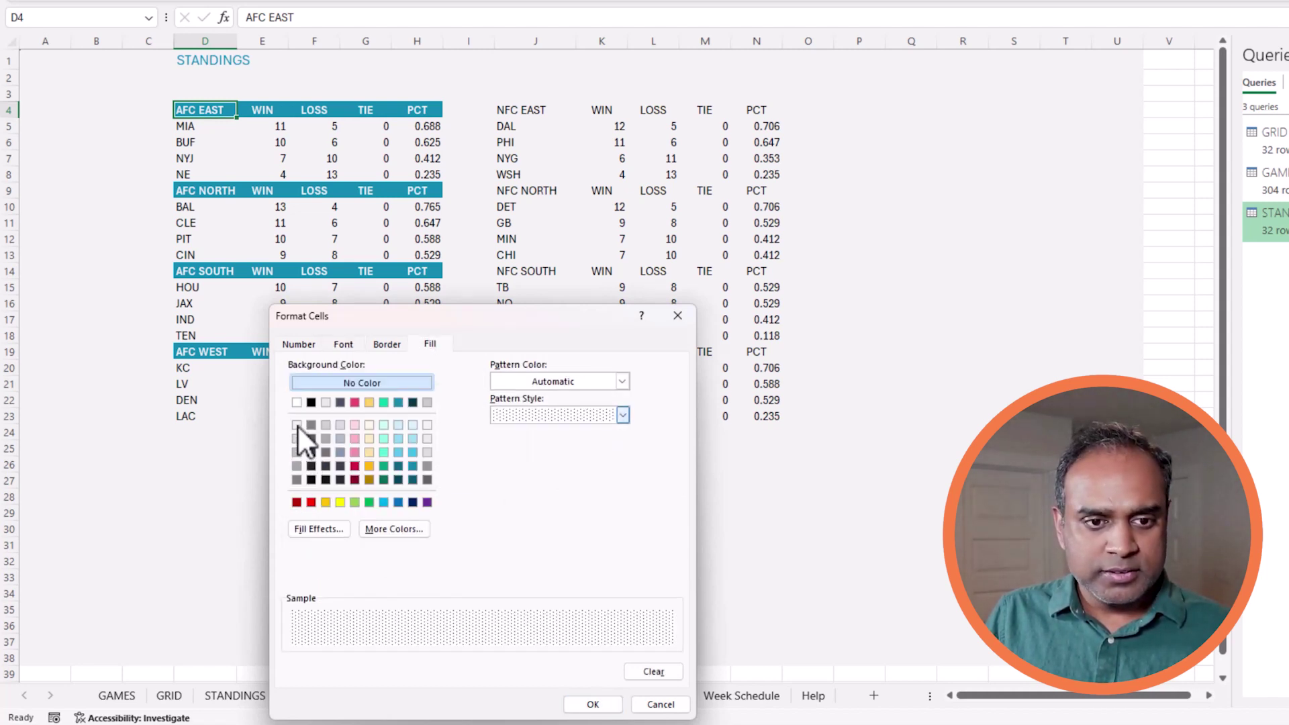
click(296, 425)
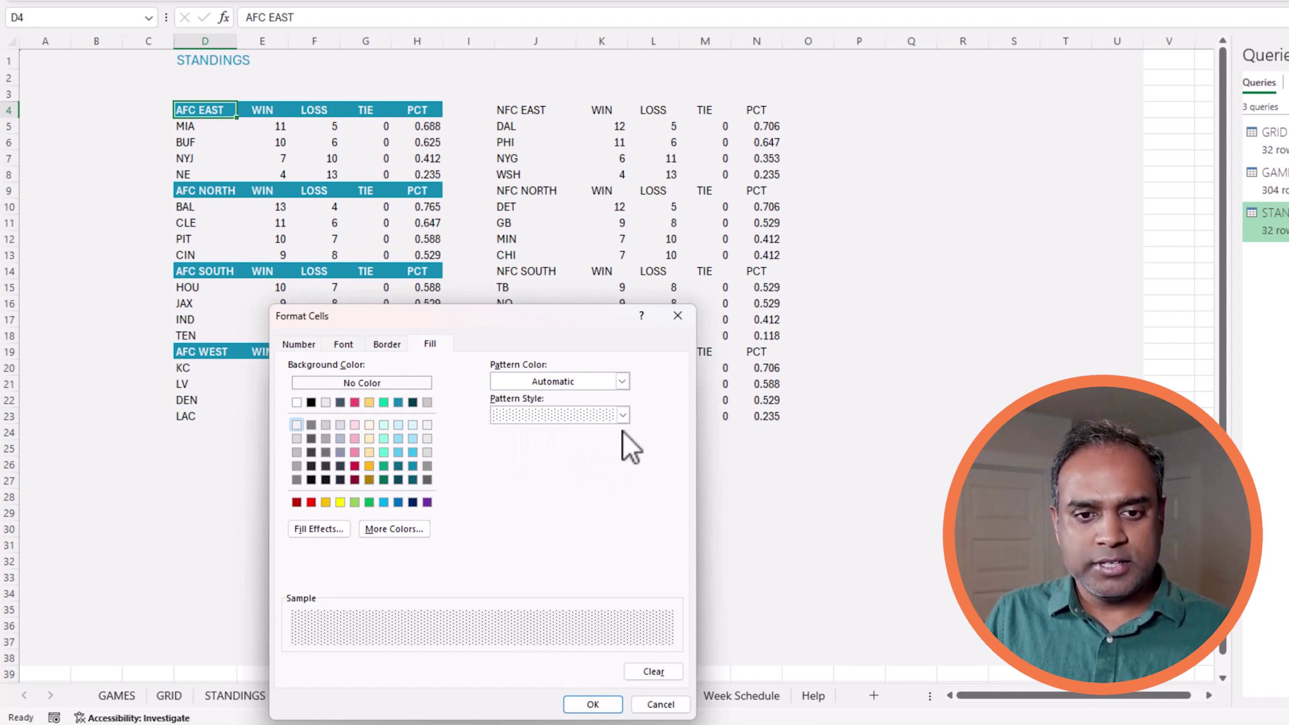
click(622, 382)
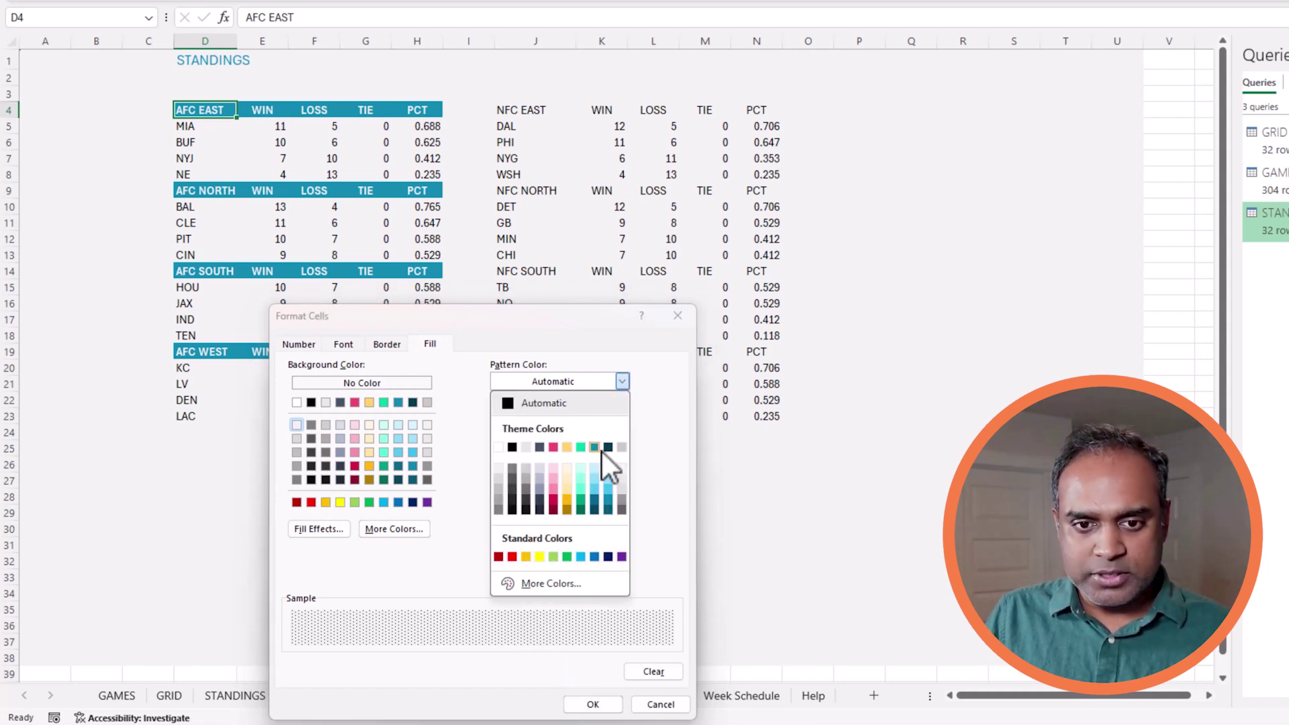
click(606, 468)
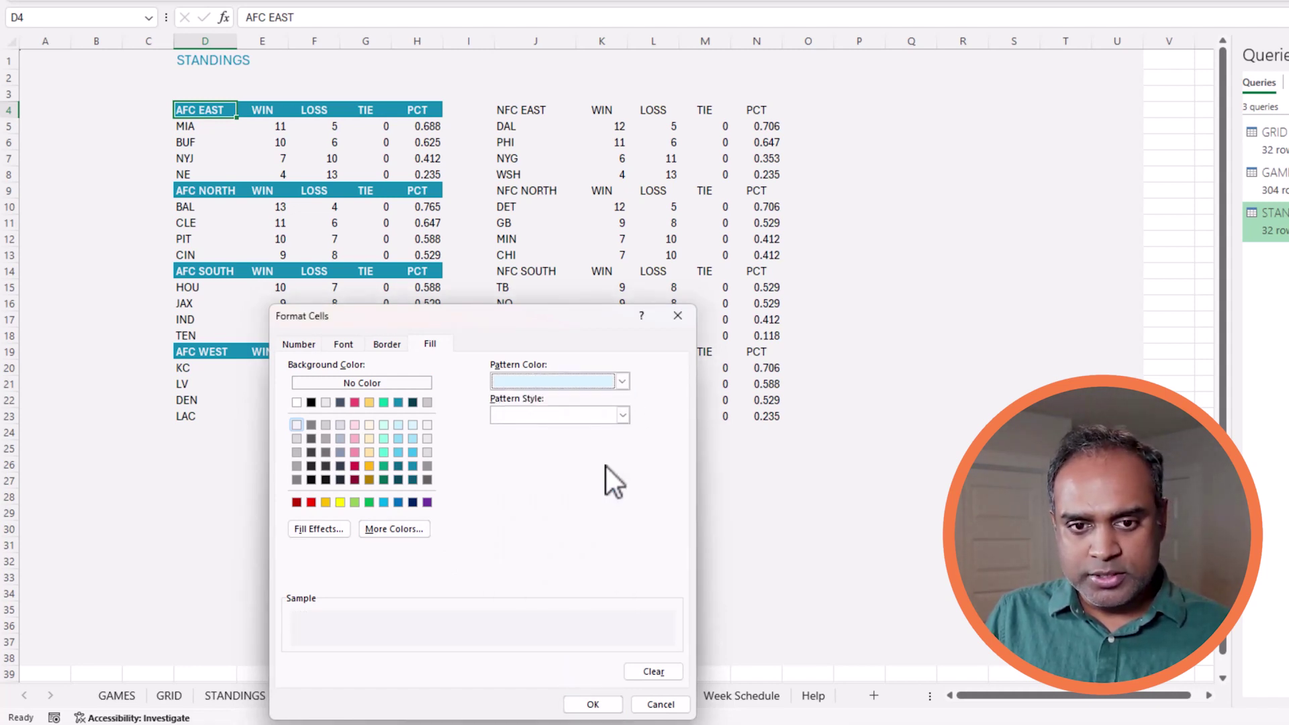
click(591, 705)
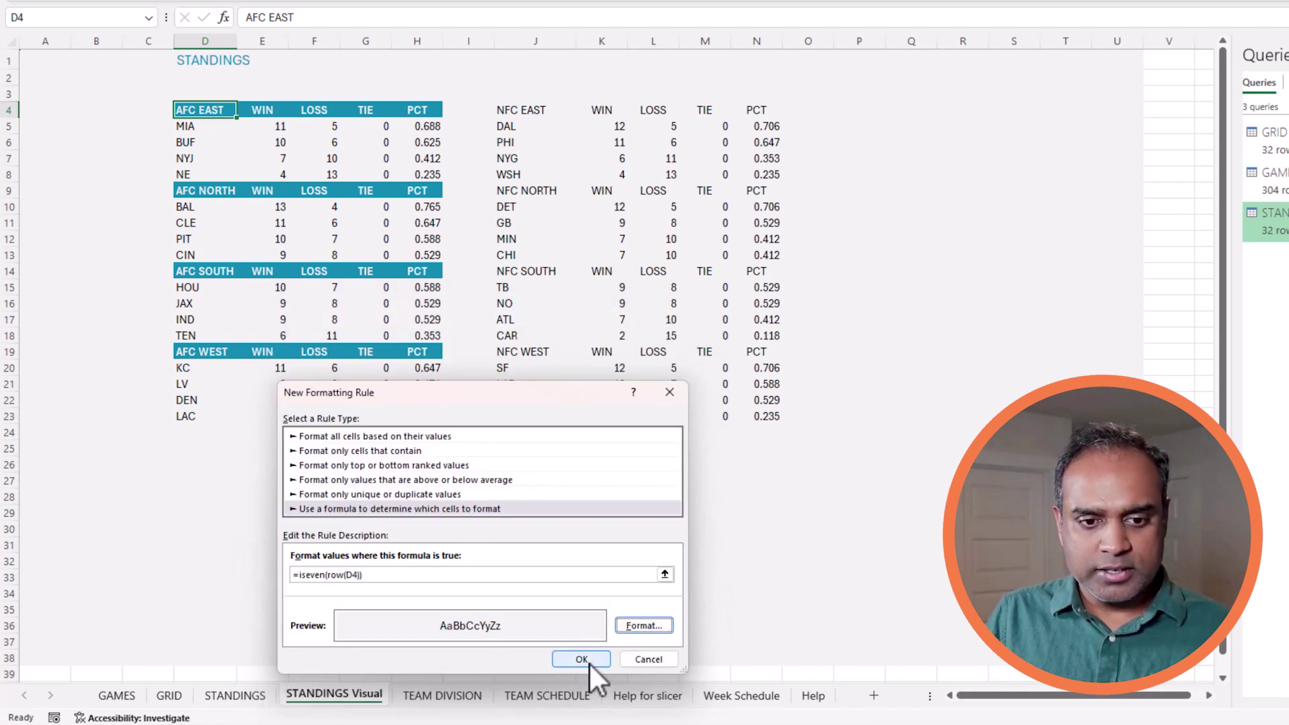
Save and apply the ISEVEN rule, then review its fill format without changes.
click(589, 662)
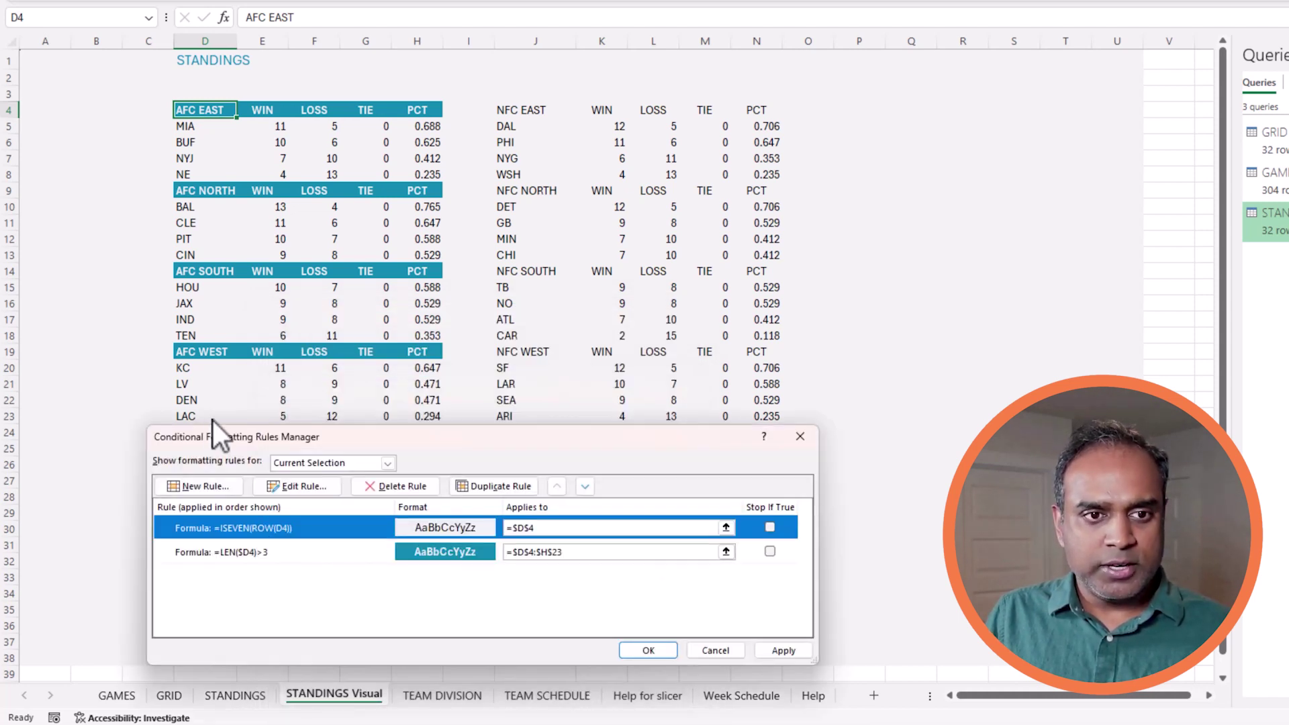
click(786, 650)
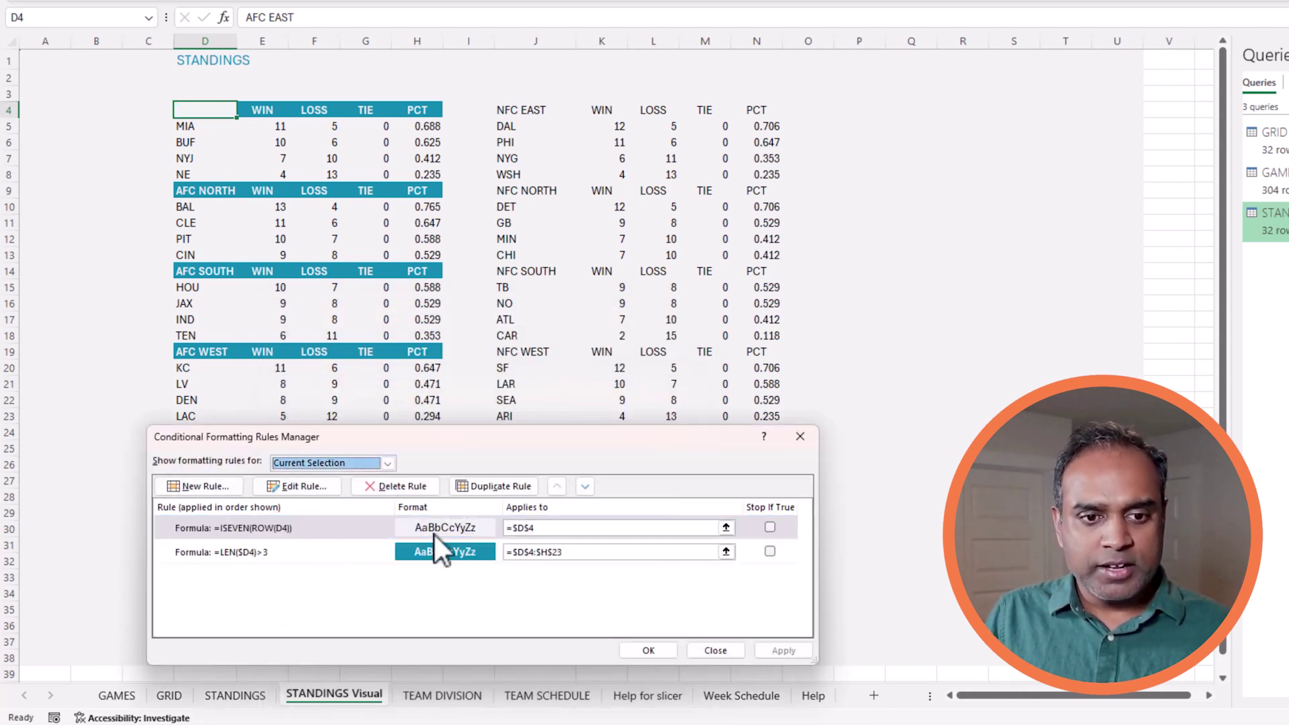
click(337, 550)
click(294, 528)
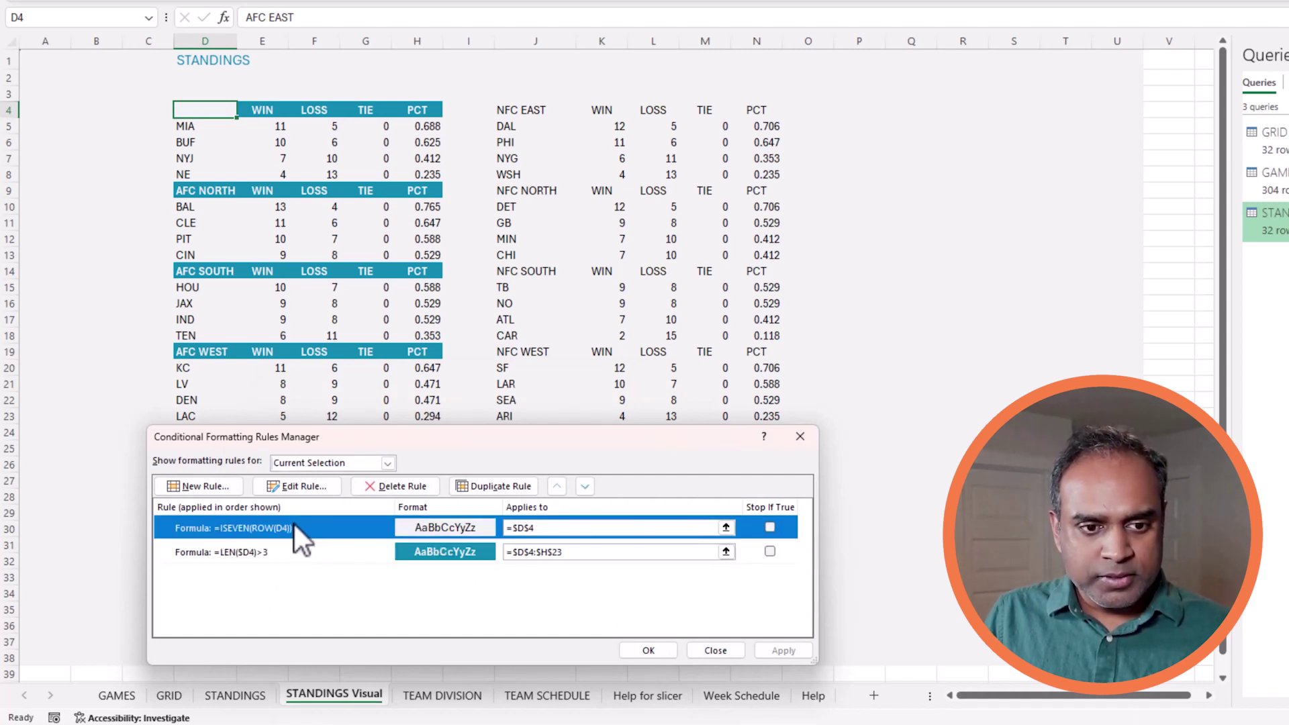
click(316, 488)
drag(399, 414, 569, 171)
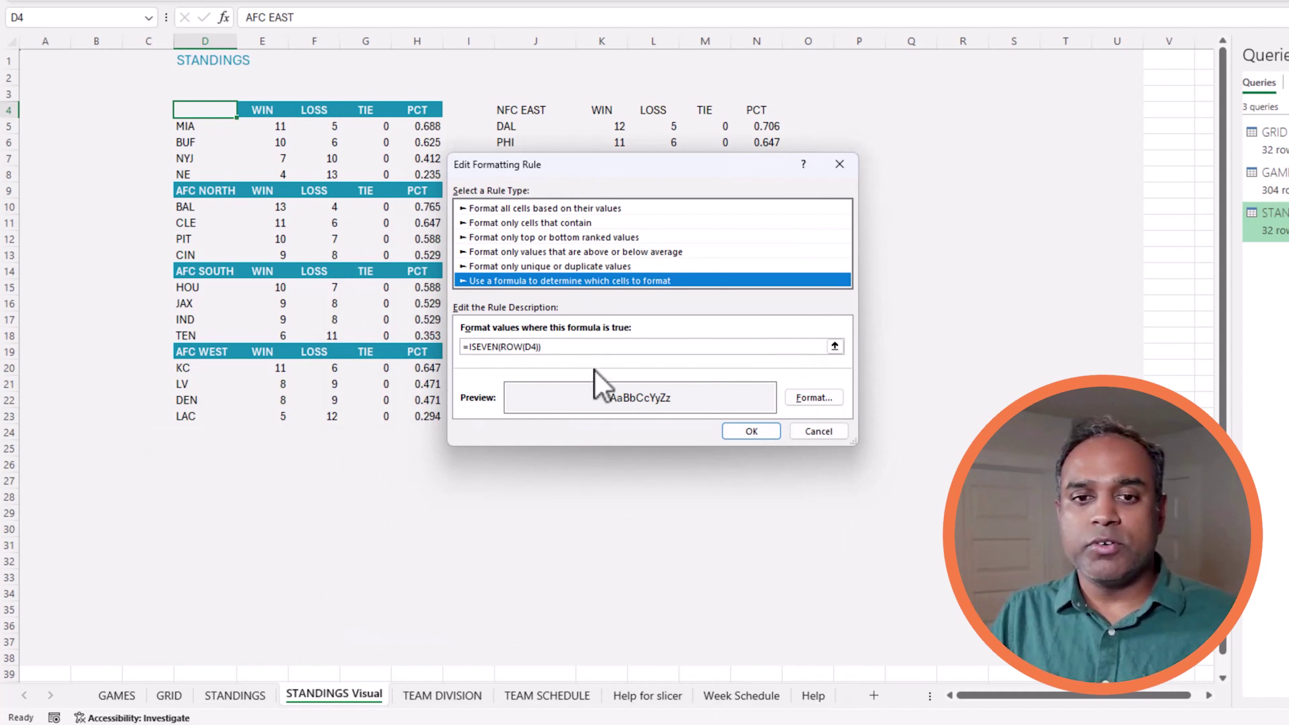
click(819, 402)
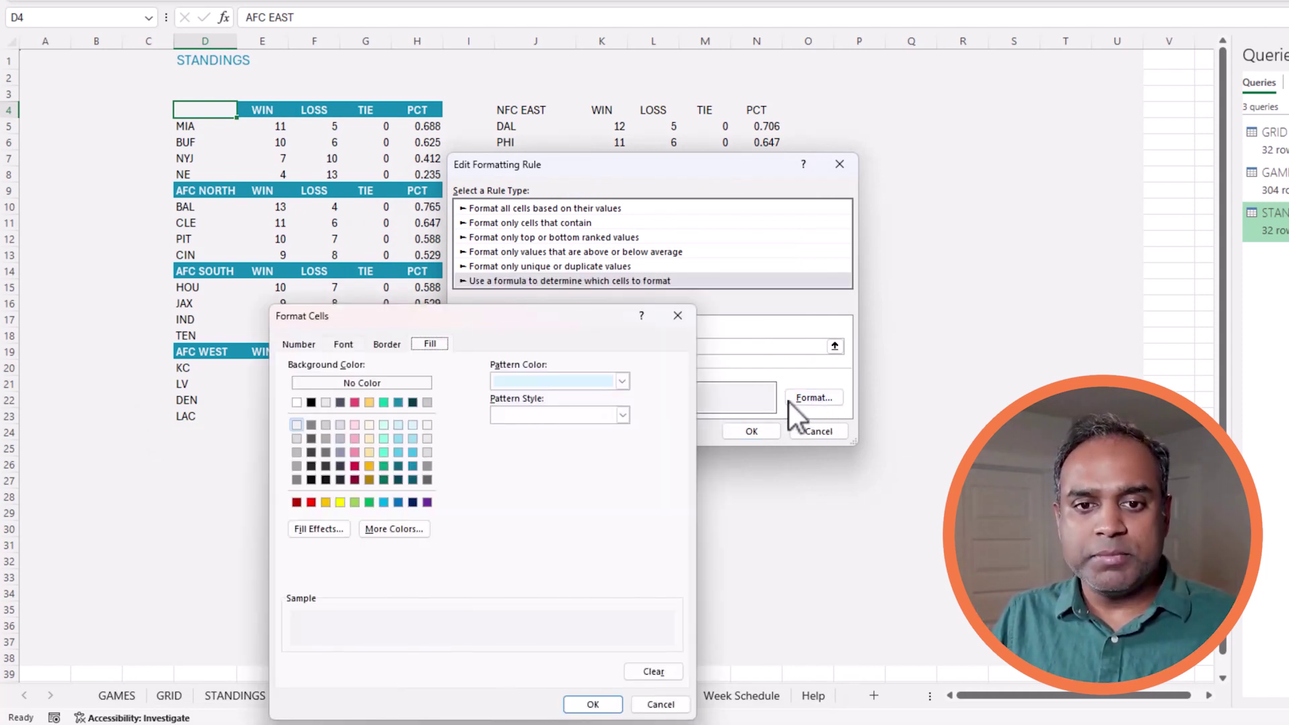
click(660, 701)
click(811, 432)
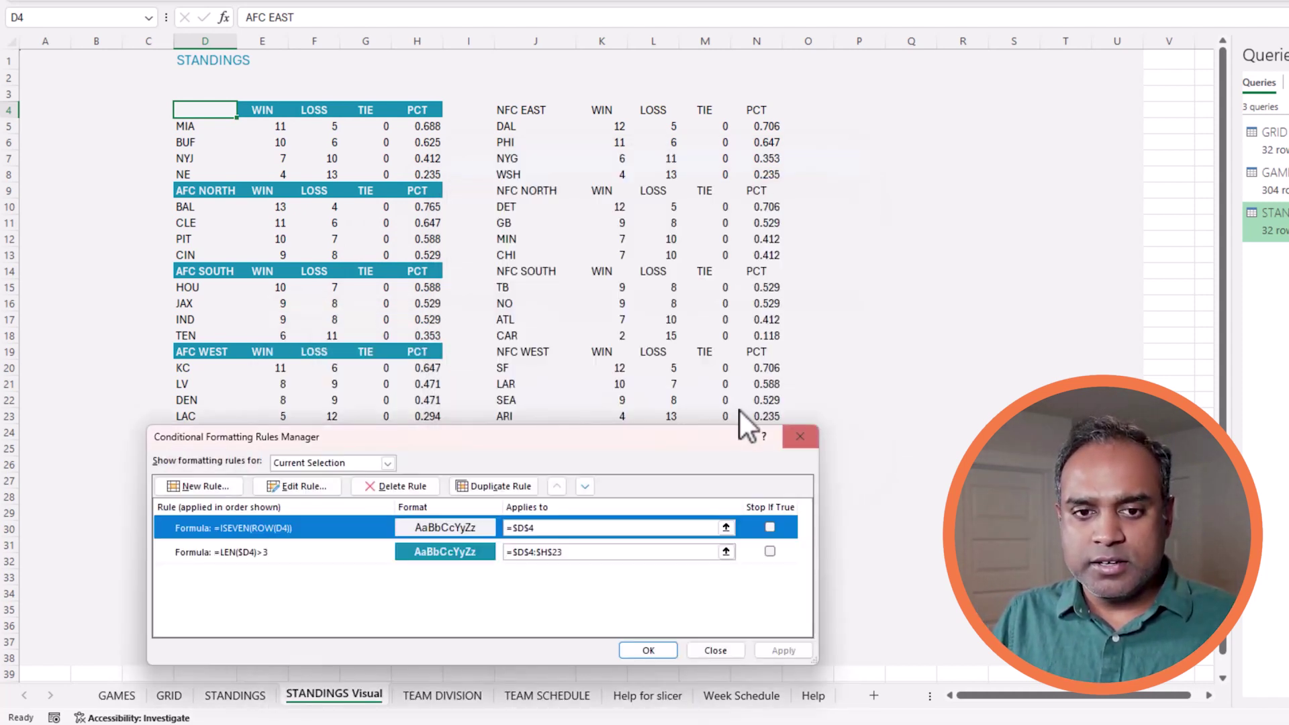
drag(553, 441, 770, 174)
Set the ISEVEN rule's Applies to range to $D$4:$H$23 and apply it.
click(724, 260)
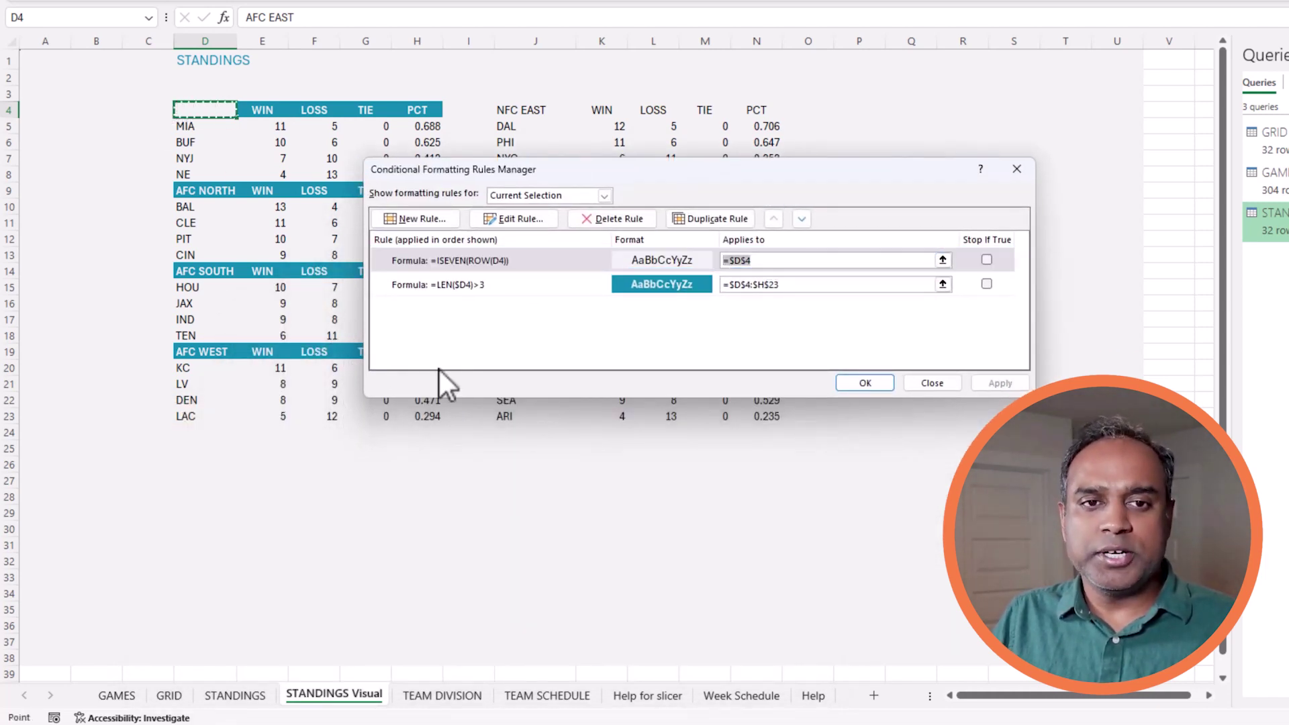
click(813, 284)
drag(813, 284, 724, 281)
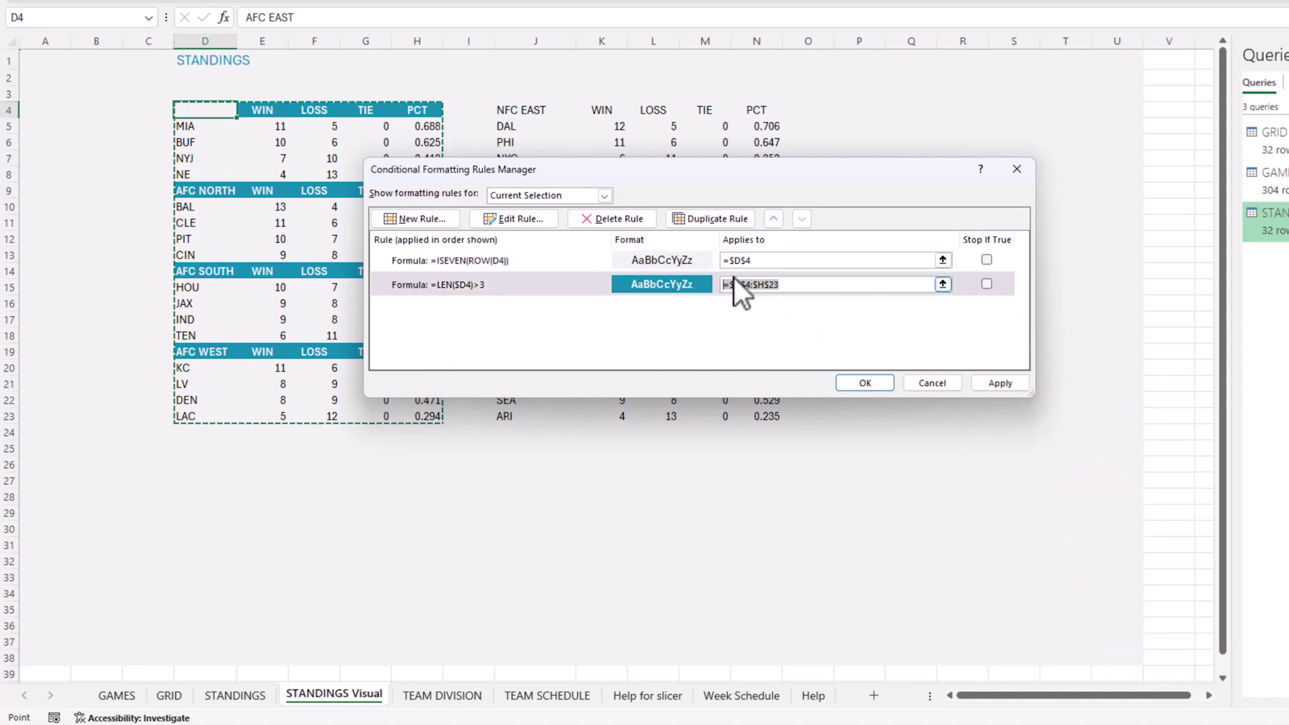
click(783, 261)
key(ctrl+v)
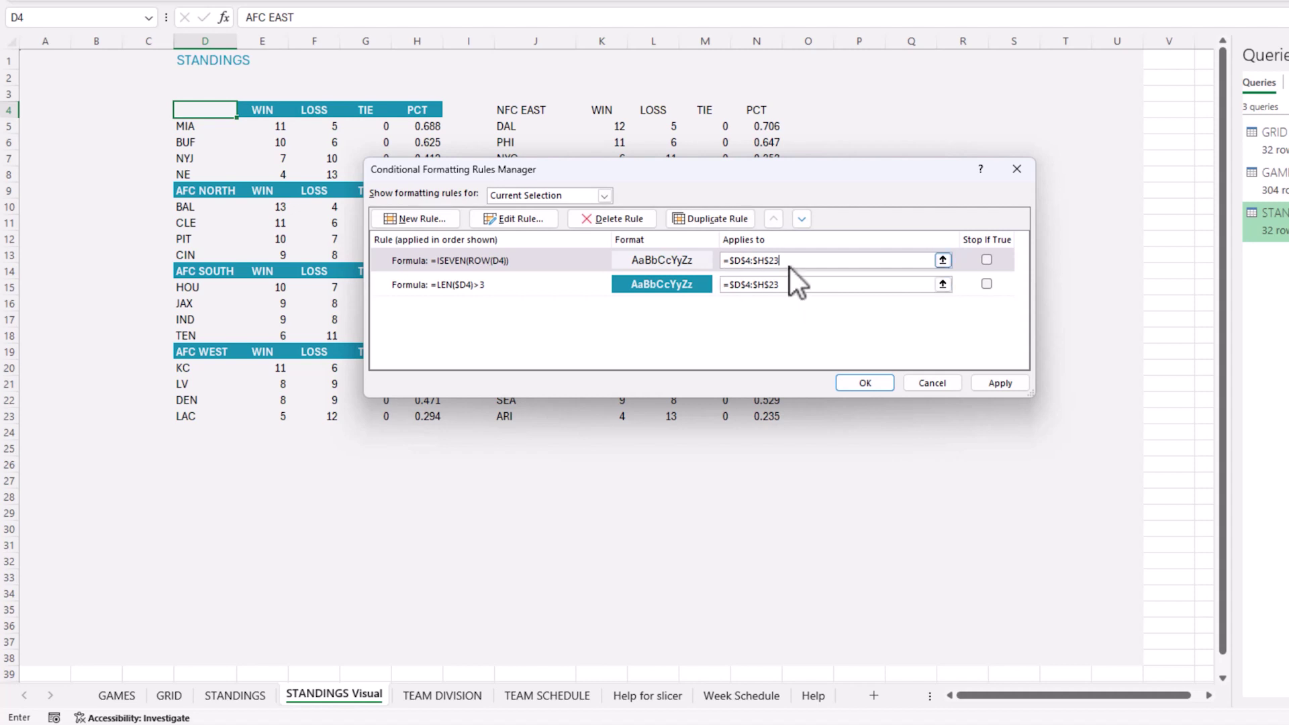
click(984, 383)
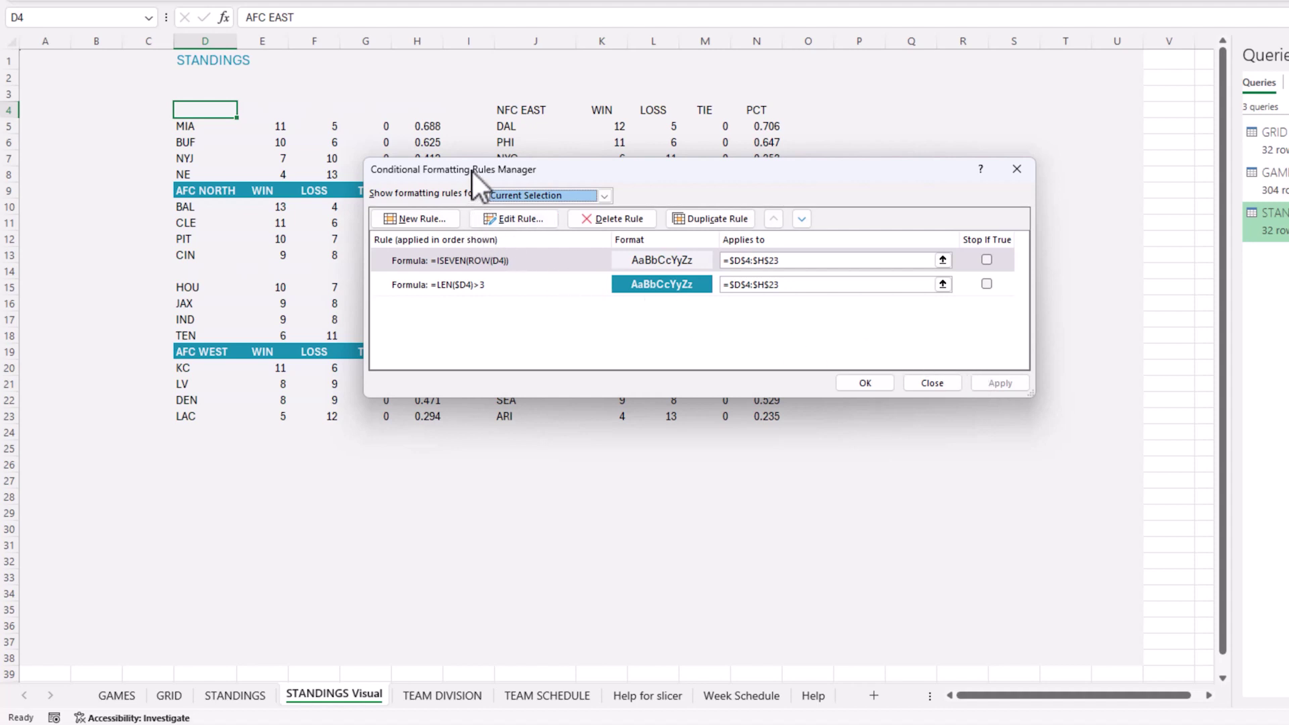
Move the =LEN($D4)>3 rule above the even-row rule and enable its Stop If True.
drag(472, 172, 239, 244)
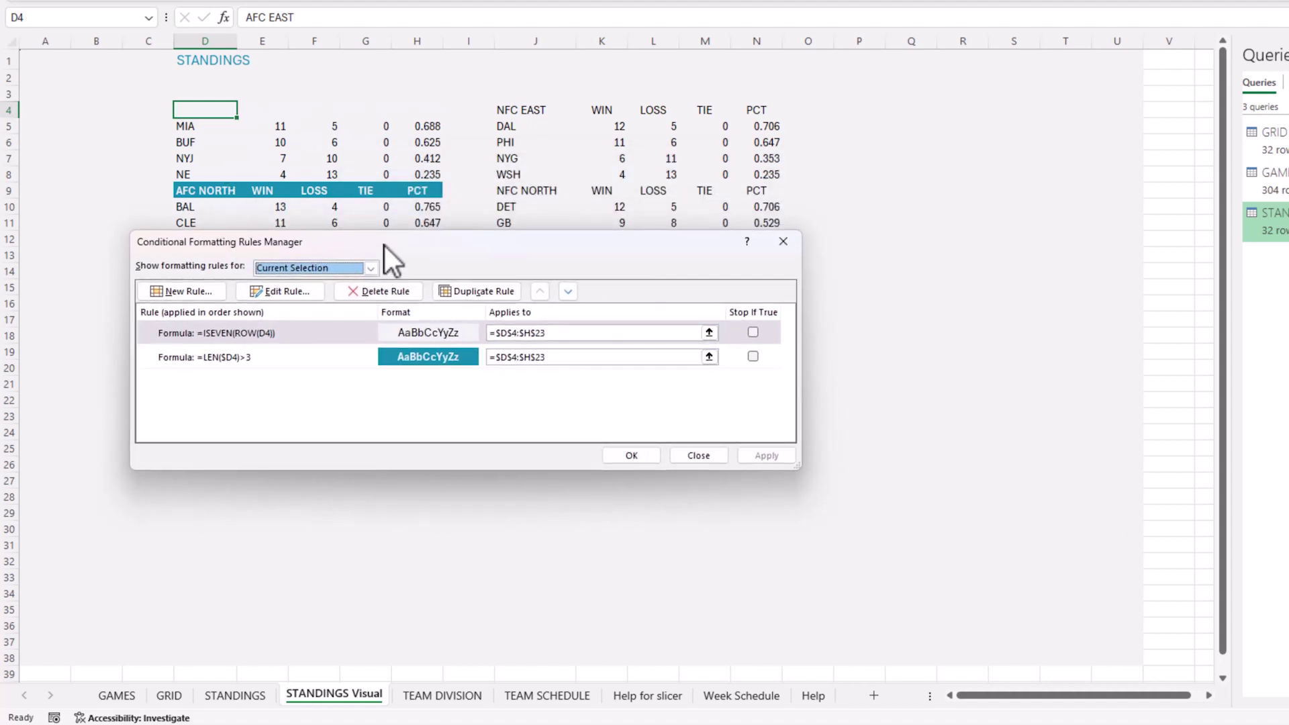
drag(385, 241, 703, 209)
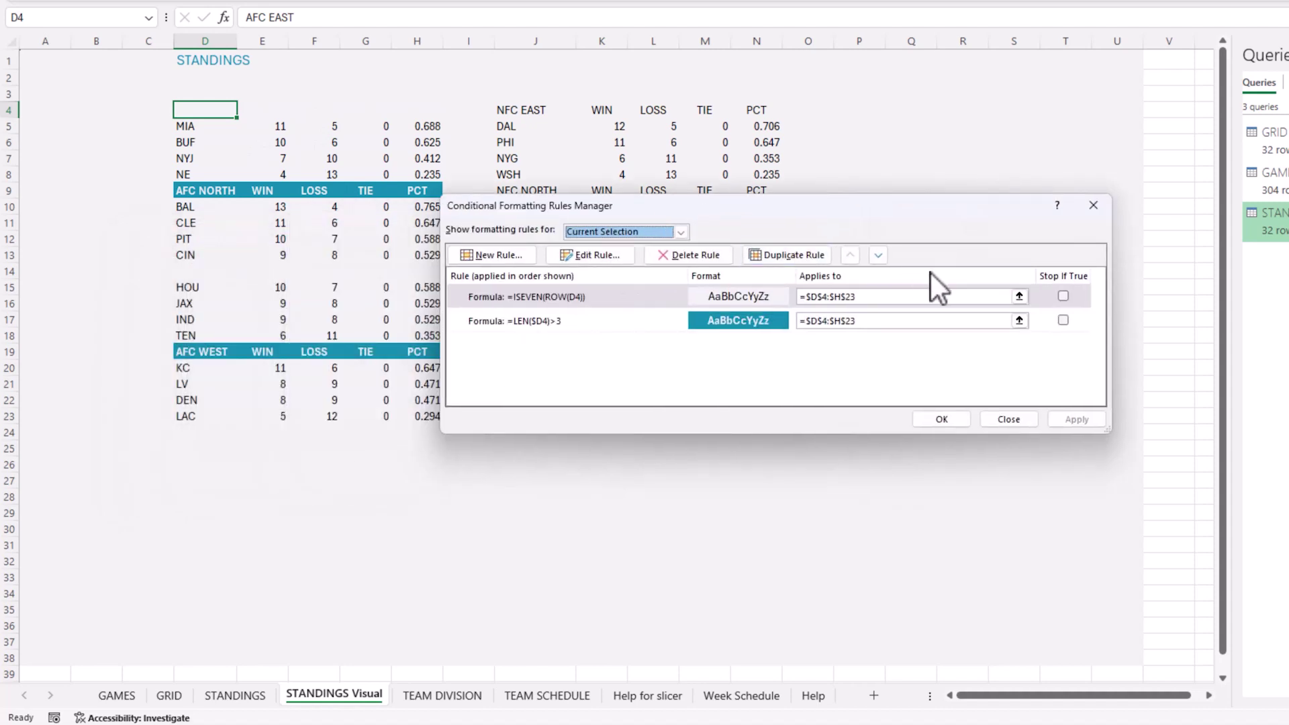
click(658, 325)
click(850, 256)
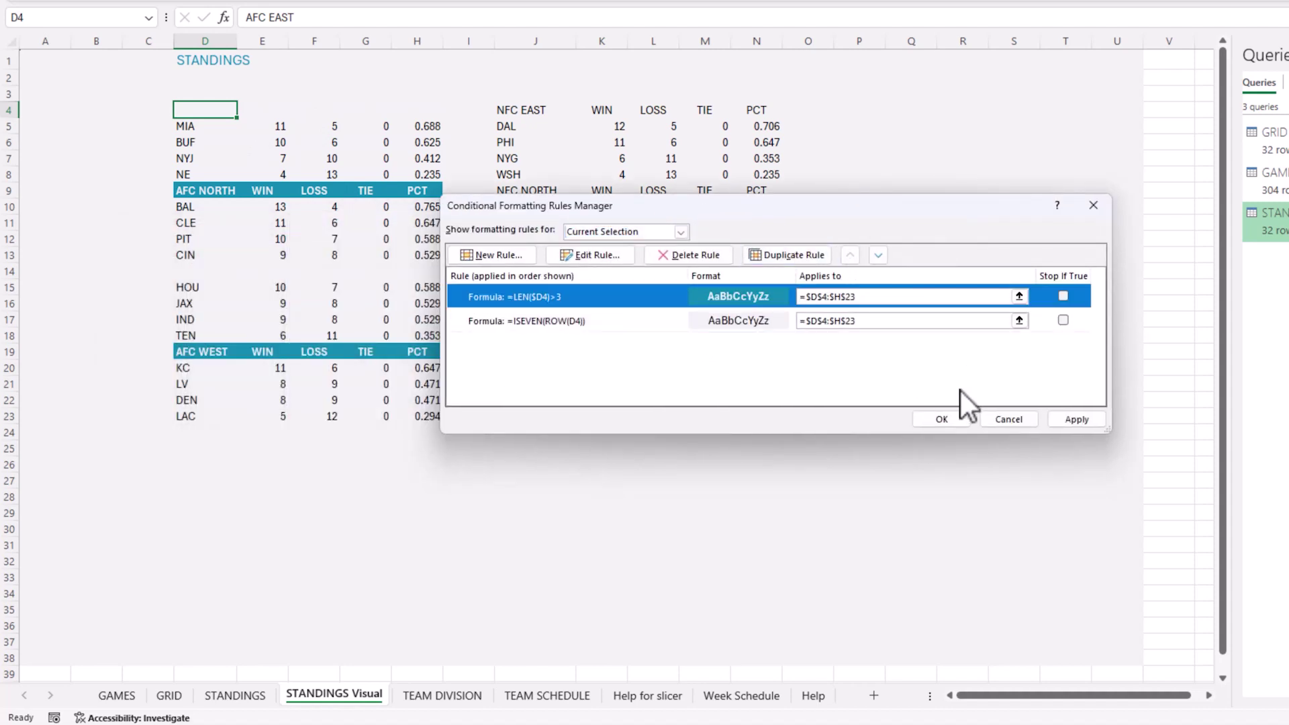
click(1074, 419)
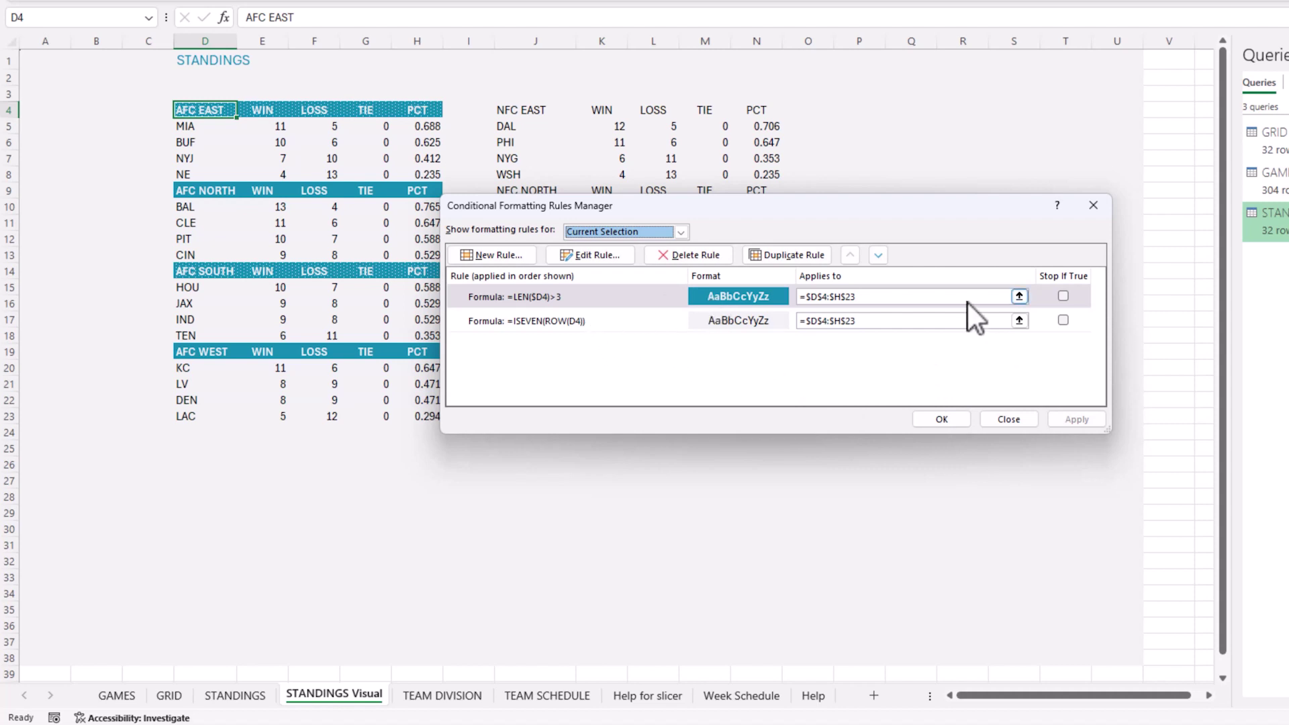
click(1063, 297)
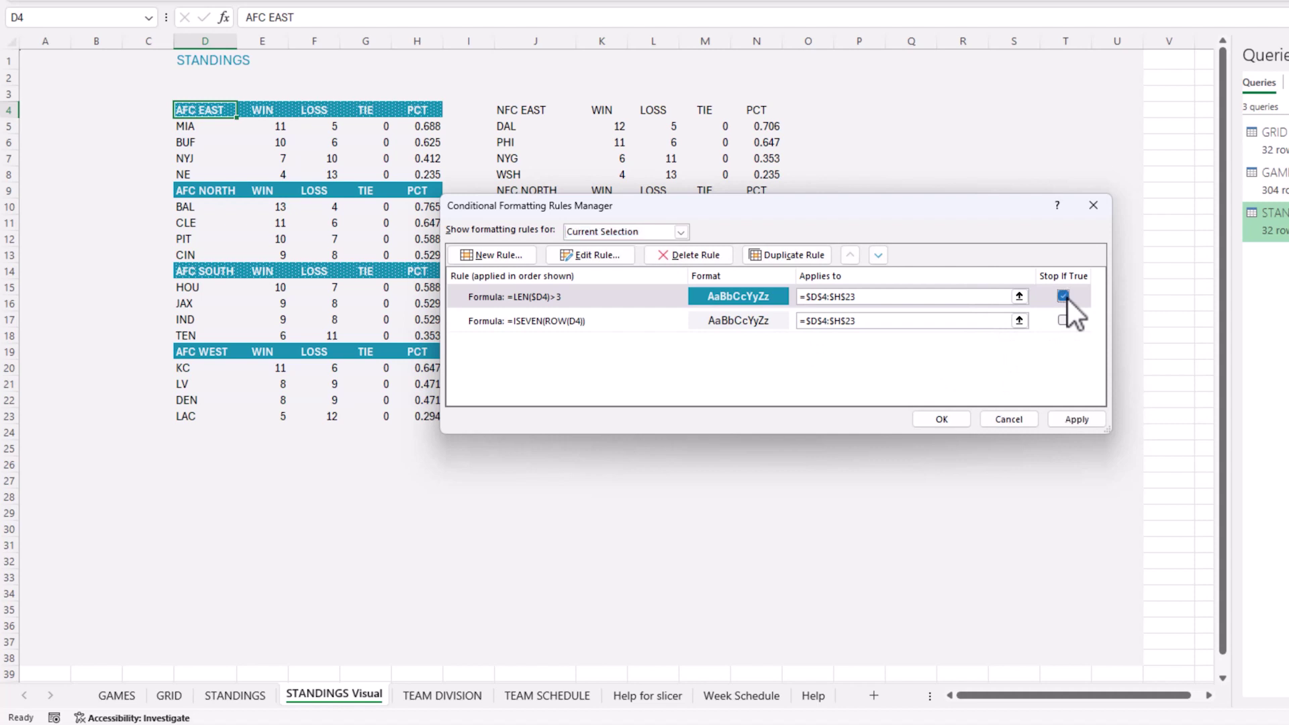
click(1074, 419)
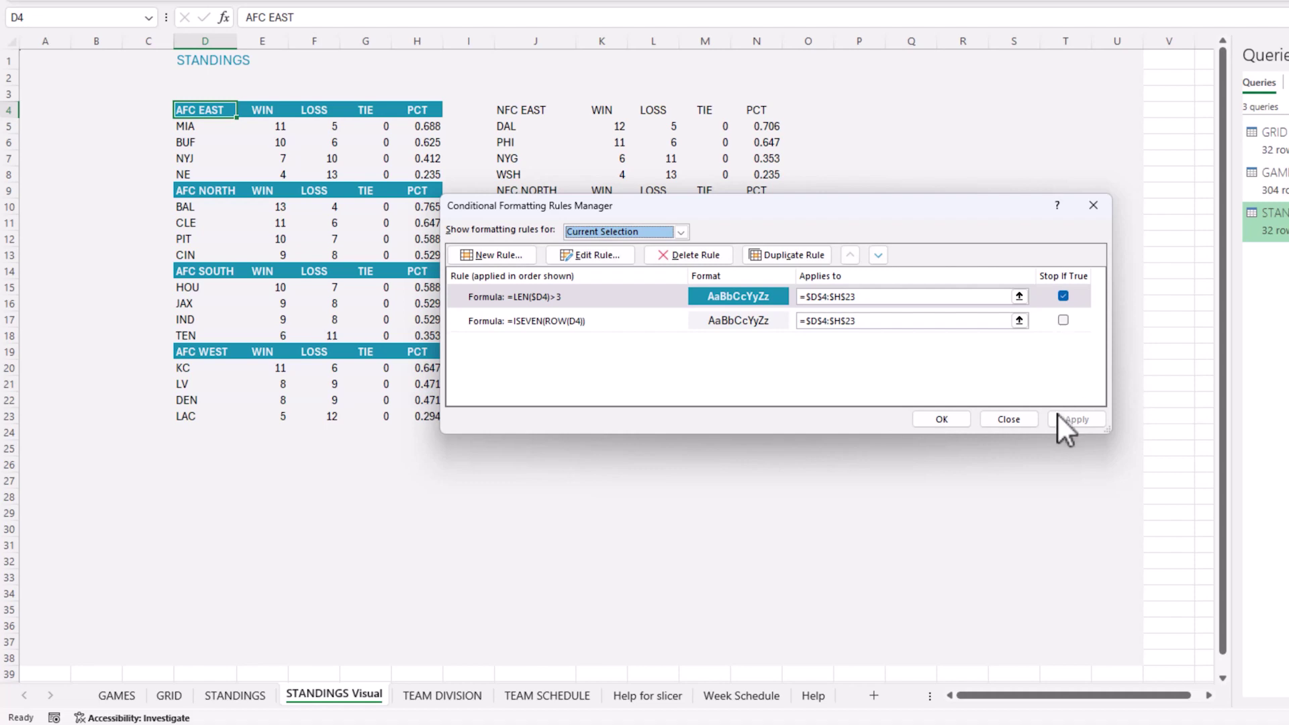
click(948, 417)
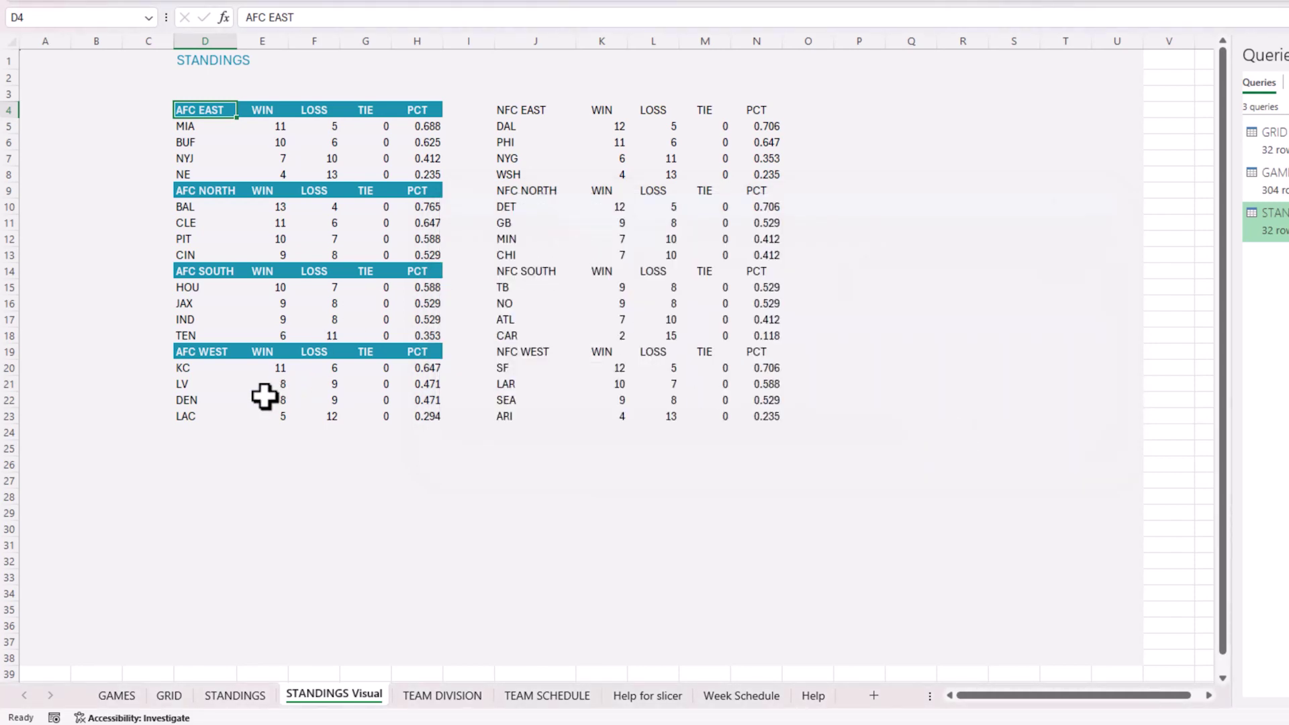
click(231, 545)
scroll(230, 546, up, 3)
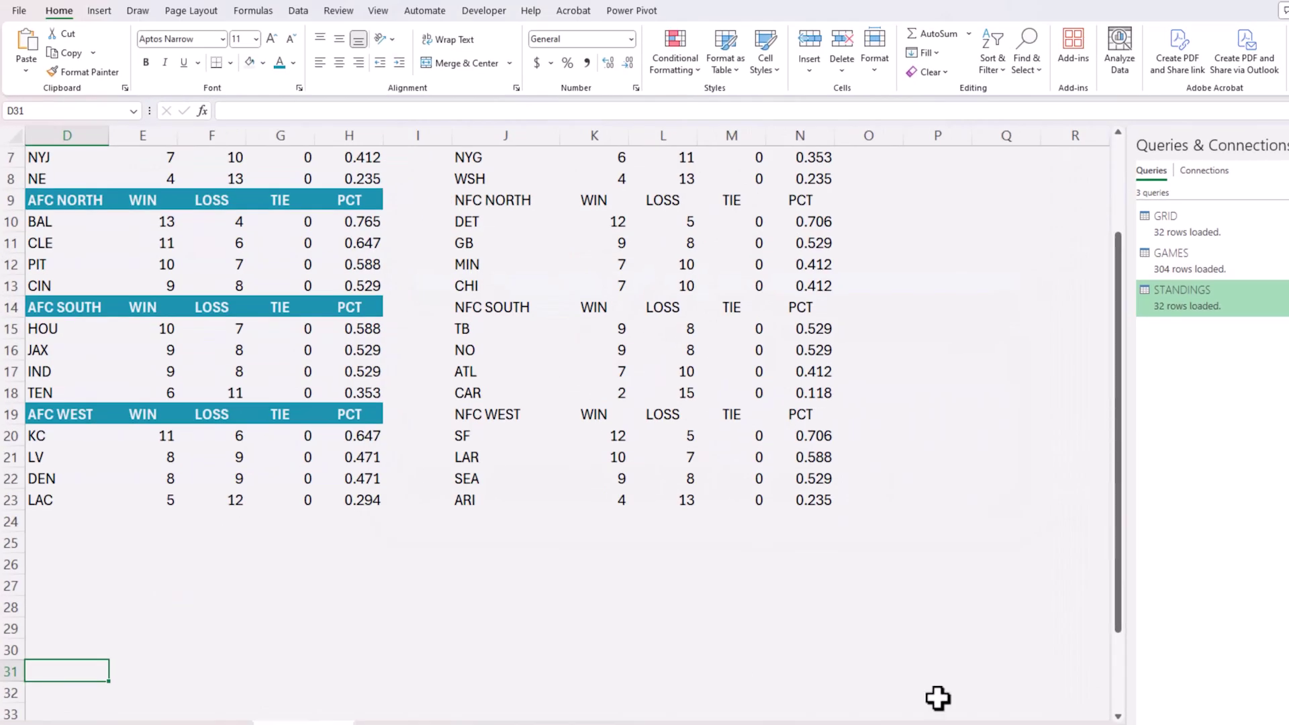
scroll(788, 627, up, 2)
scroll(776, 623, up, 1)
scroll(776, 623, up, 5)
scroll(834, 676, left, 3)
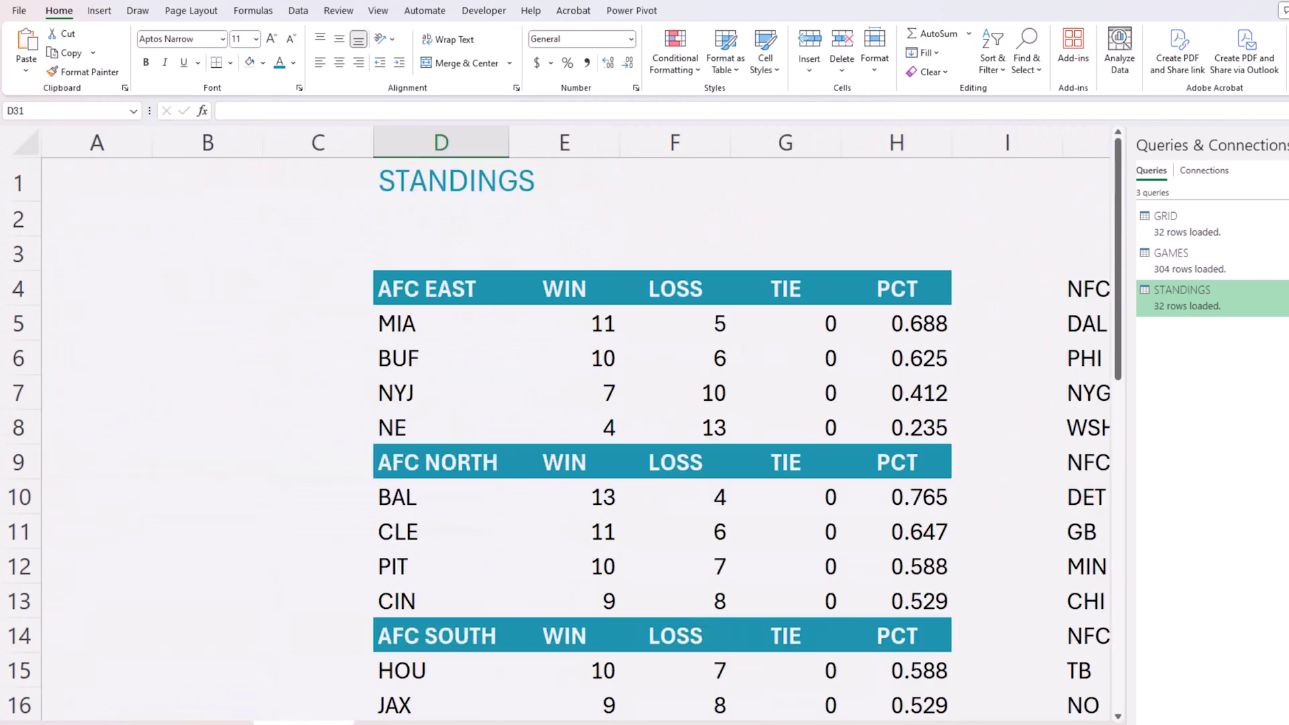
click(468, 327)
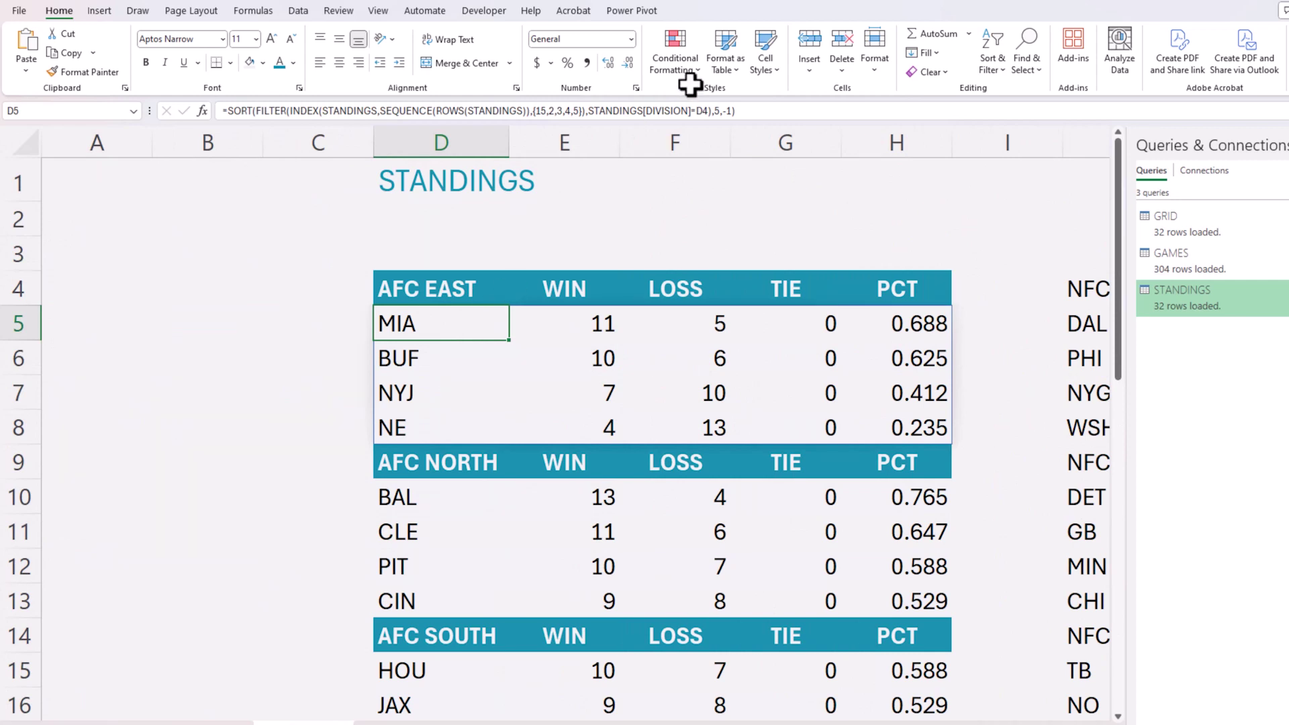
click(678, 67)
click(709, 293)
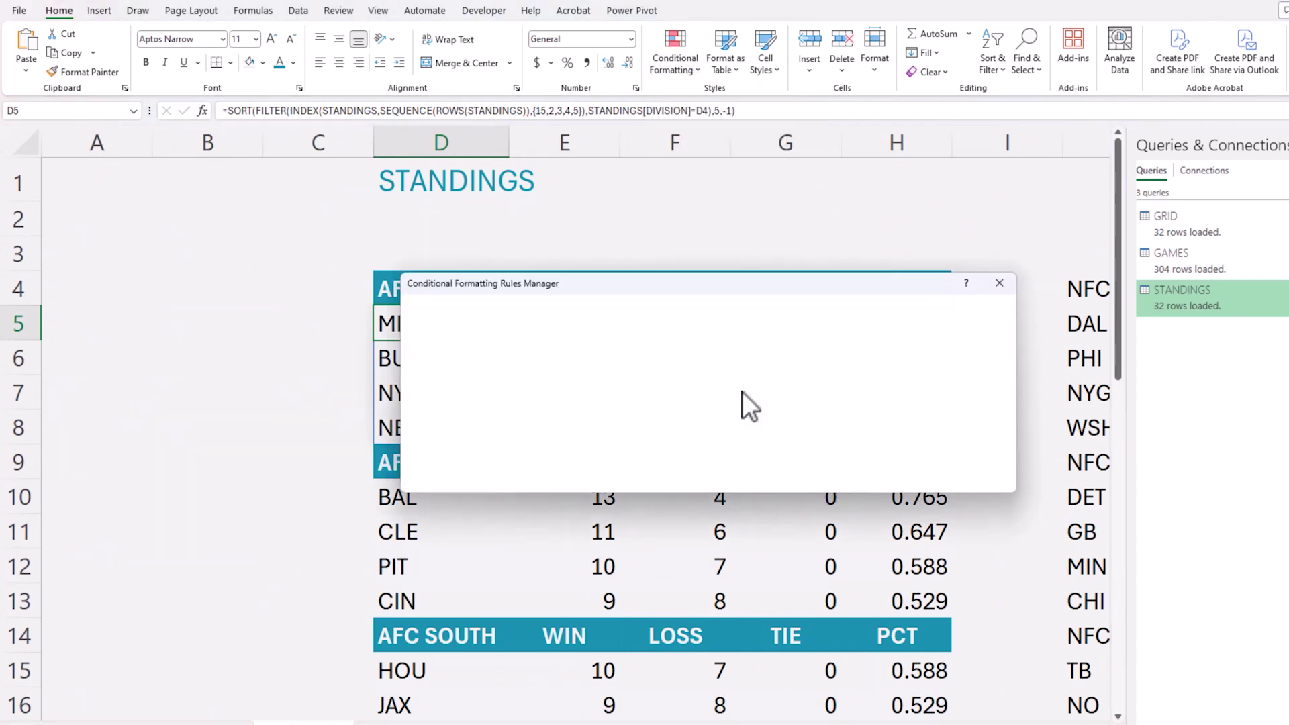
click(542, 389)
drag(600, 289, 820, 245)
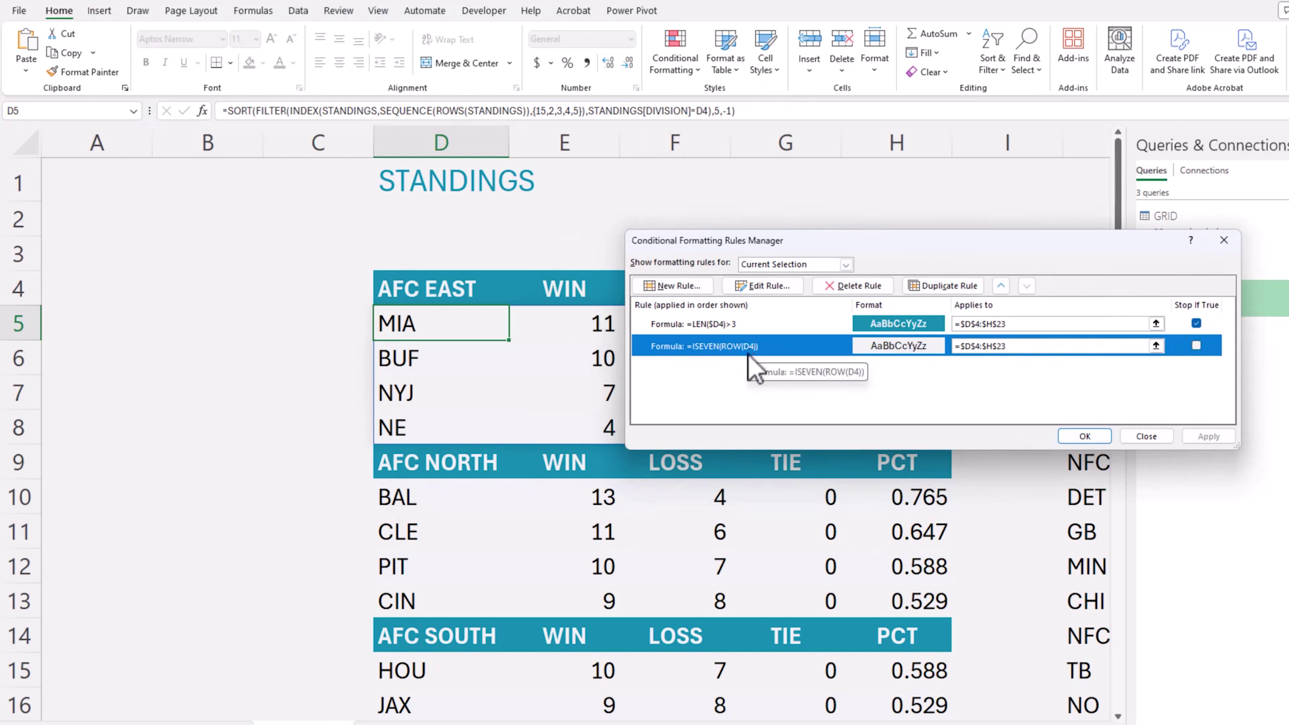
Change the even-row rule's fill to light grey and apply it.
click(765, 286)
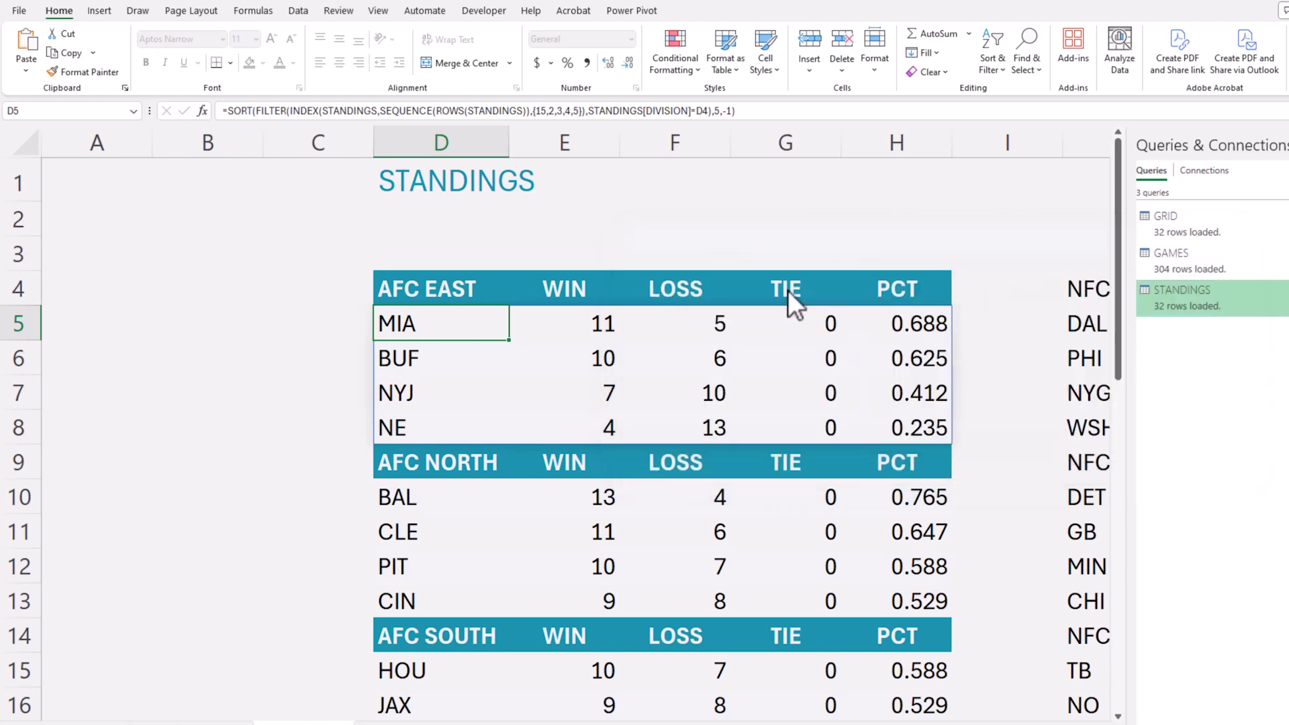
click(1106, 431)
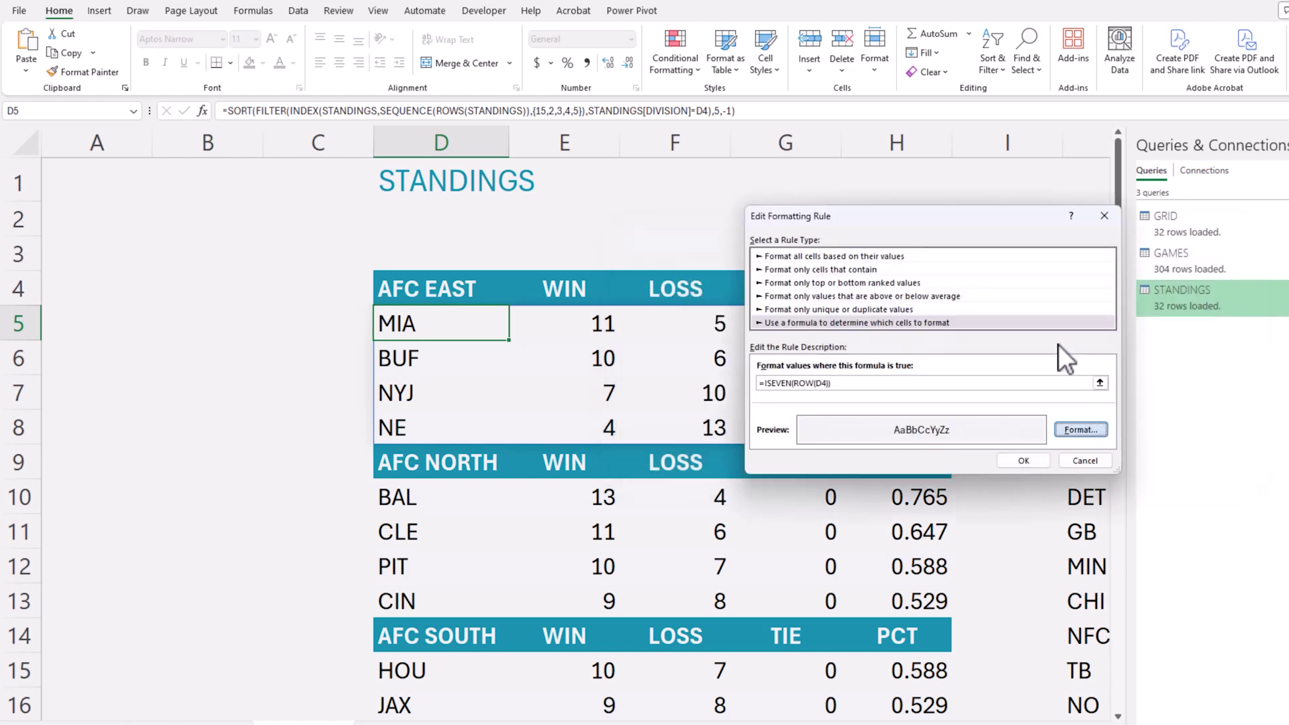
click(1009, 224)
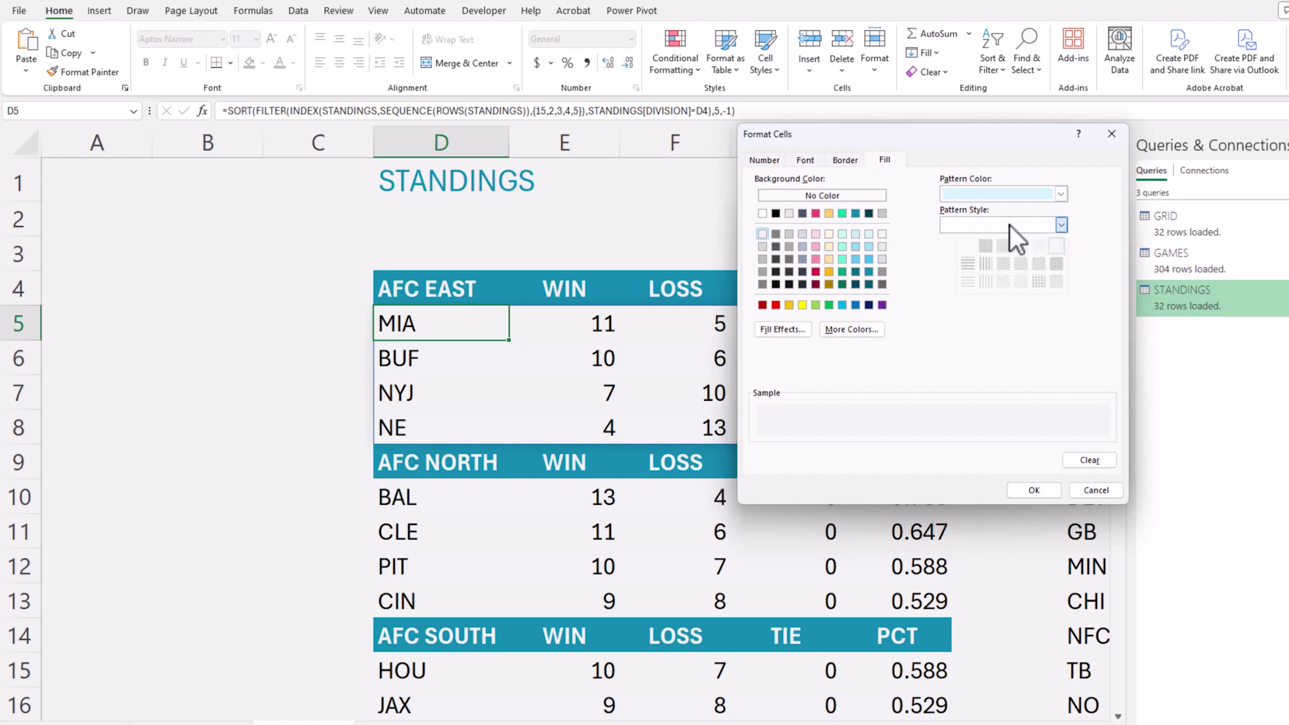
click(764, 247)
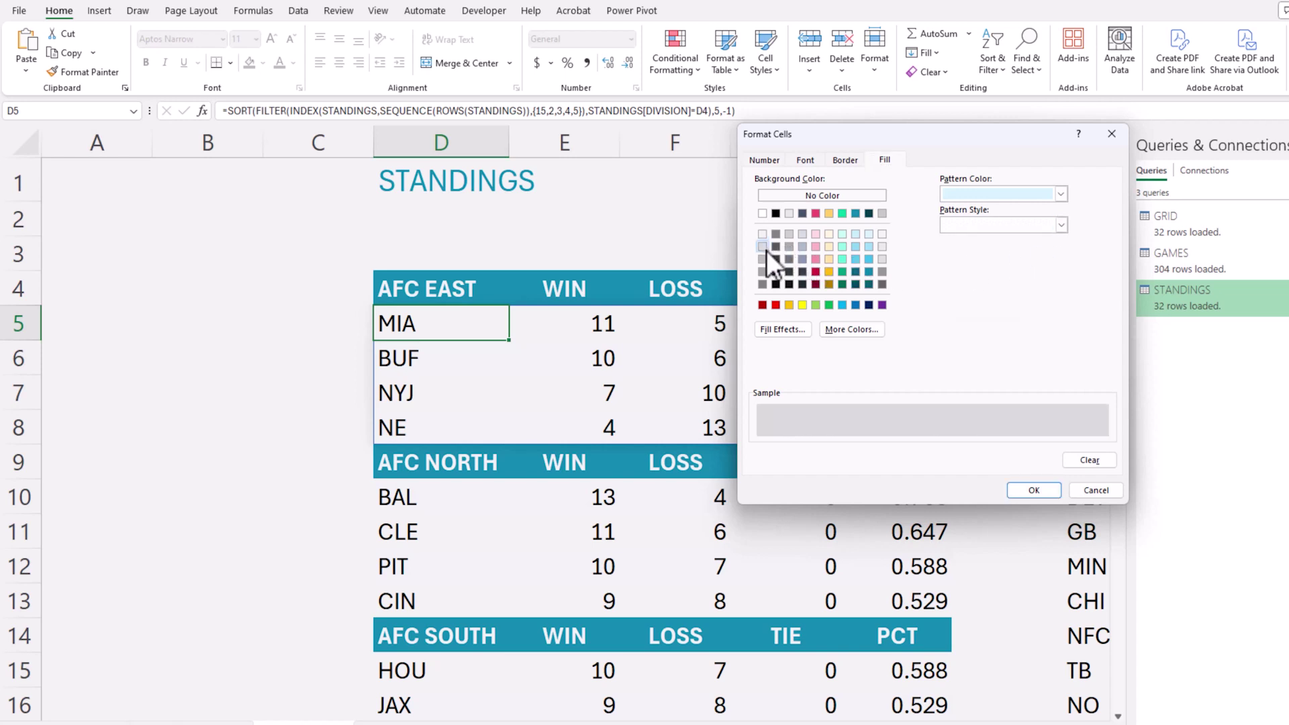
click(1027, 490)
click(1032, 461)
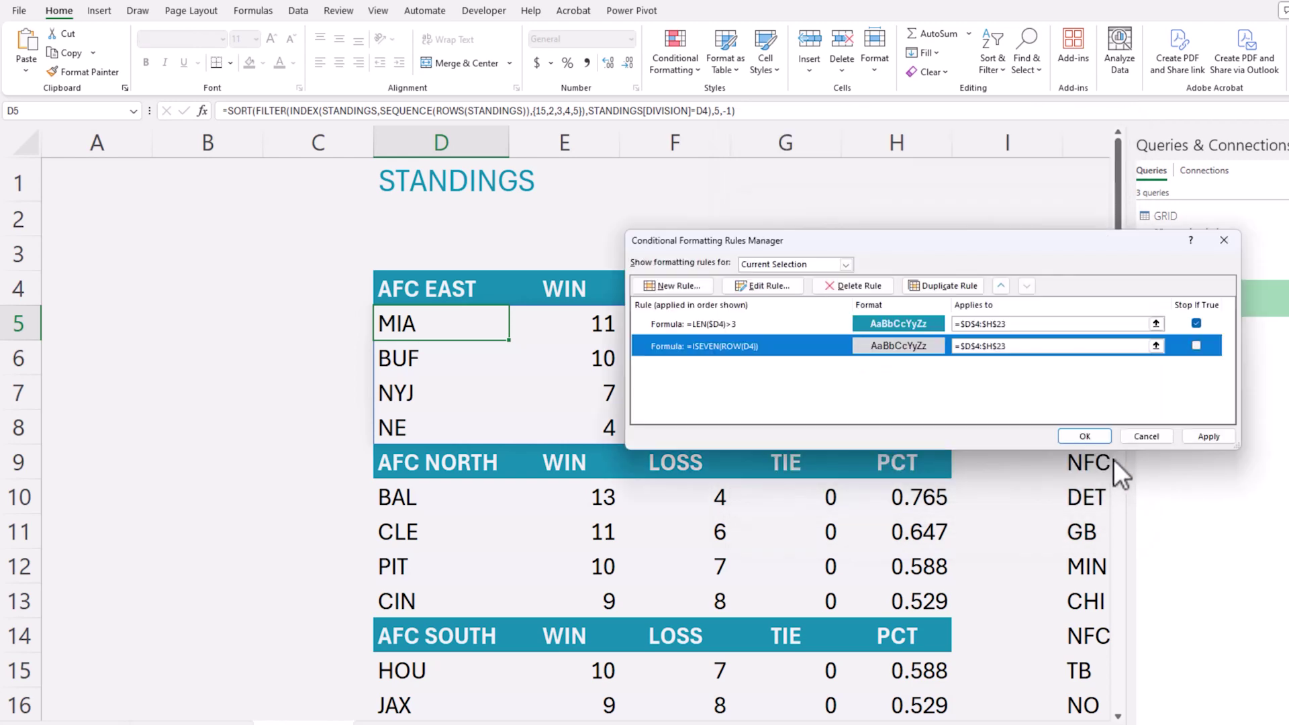
click(1199, 437)
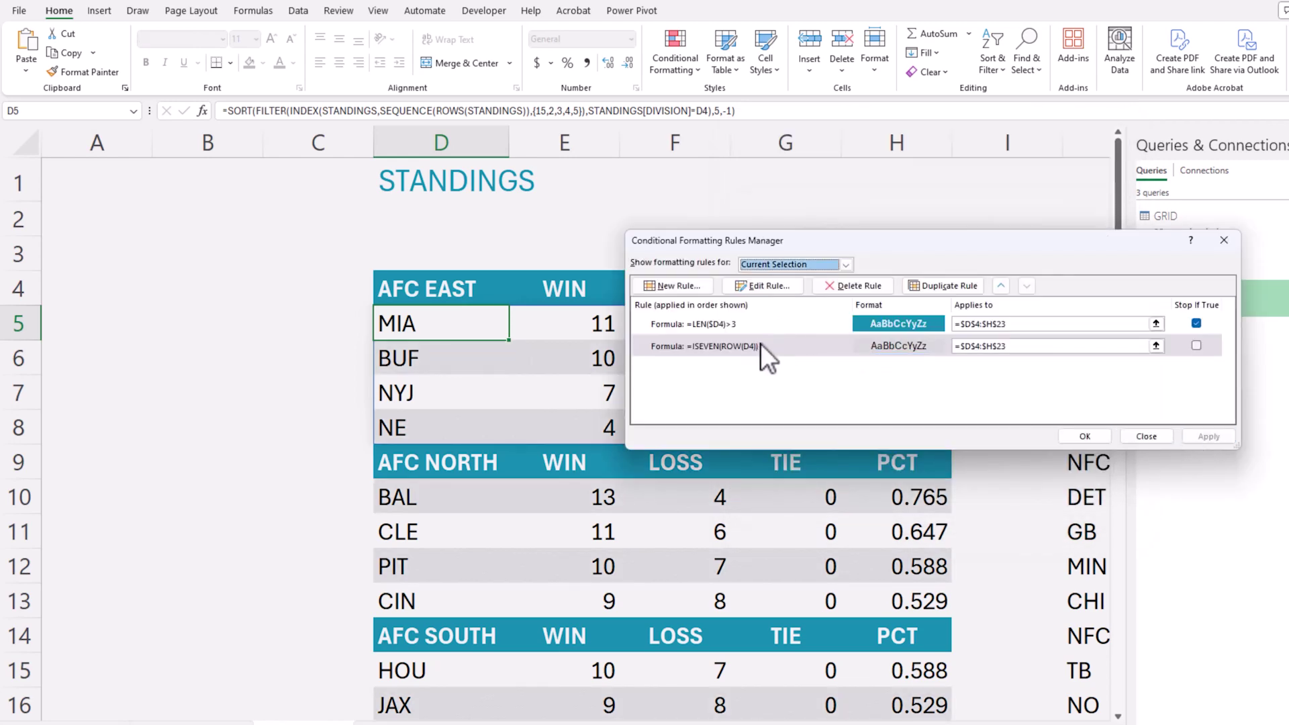
Switch the even-row band background to white and apply it.
click(773, 286)
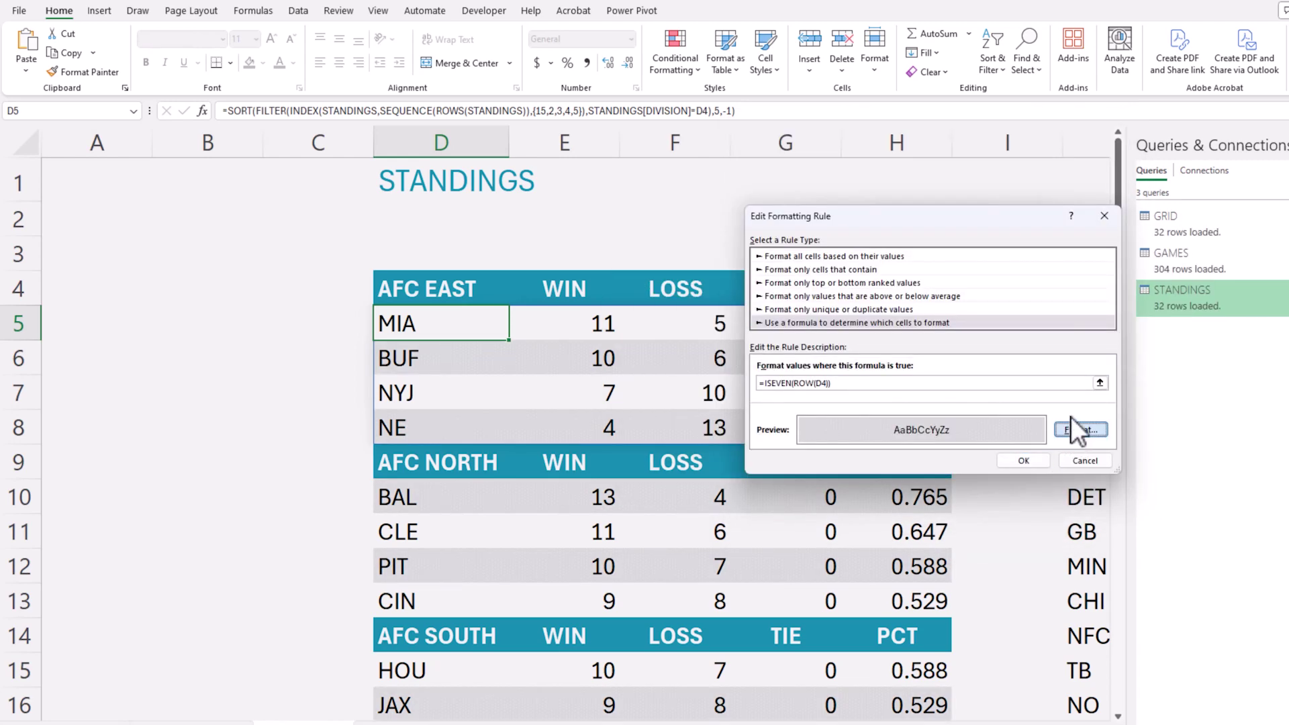
click(1079, 430)
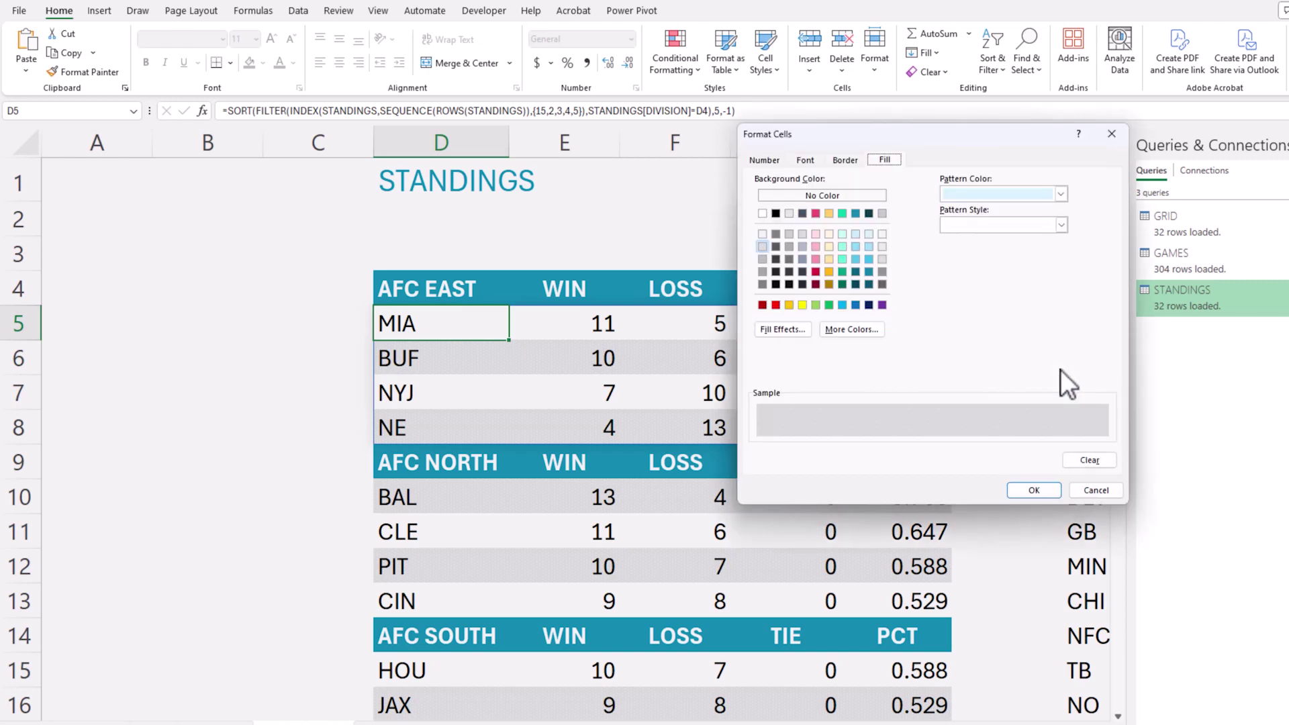
click(763, 234)
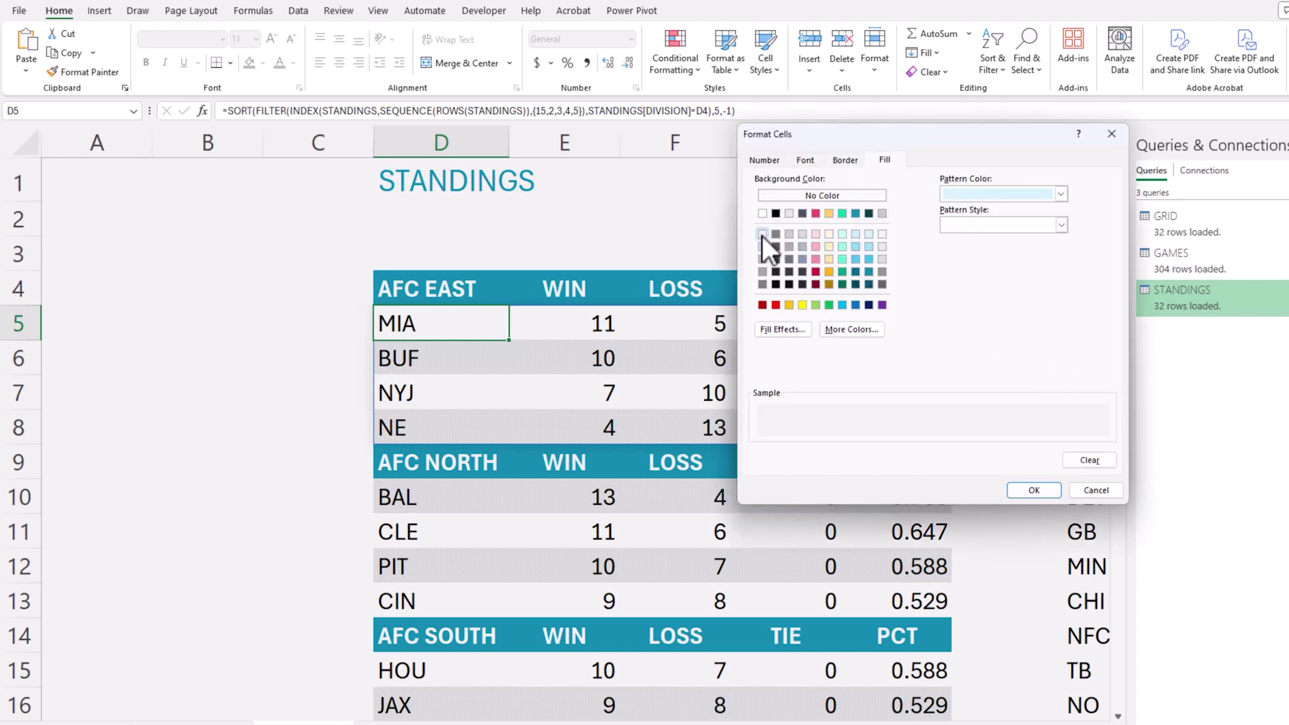
click(1017, 490)
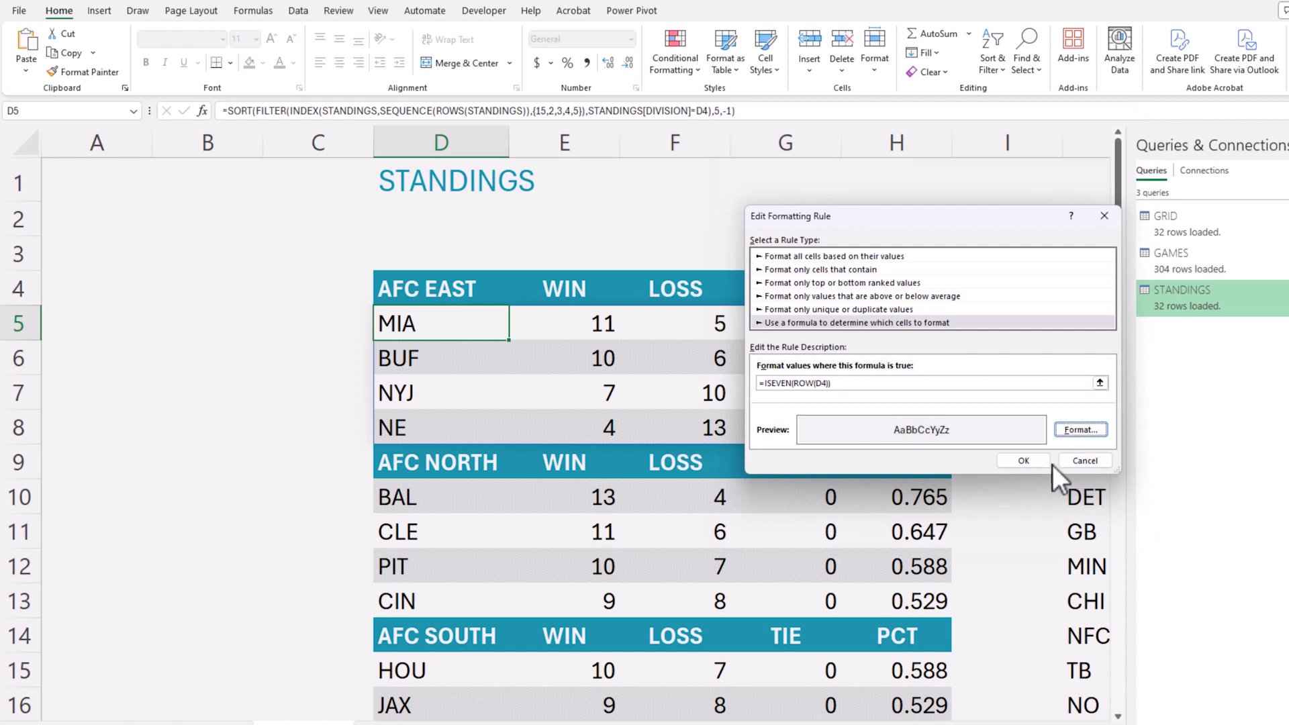
click(1014, 459)
click(1209, 437)
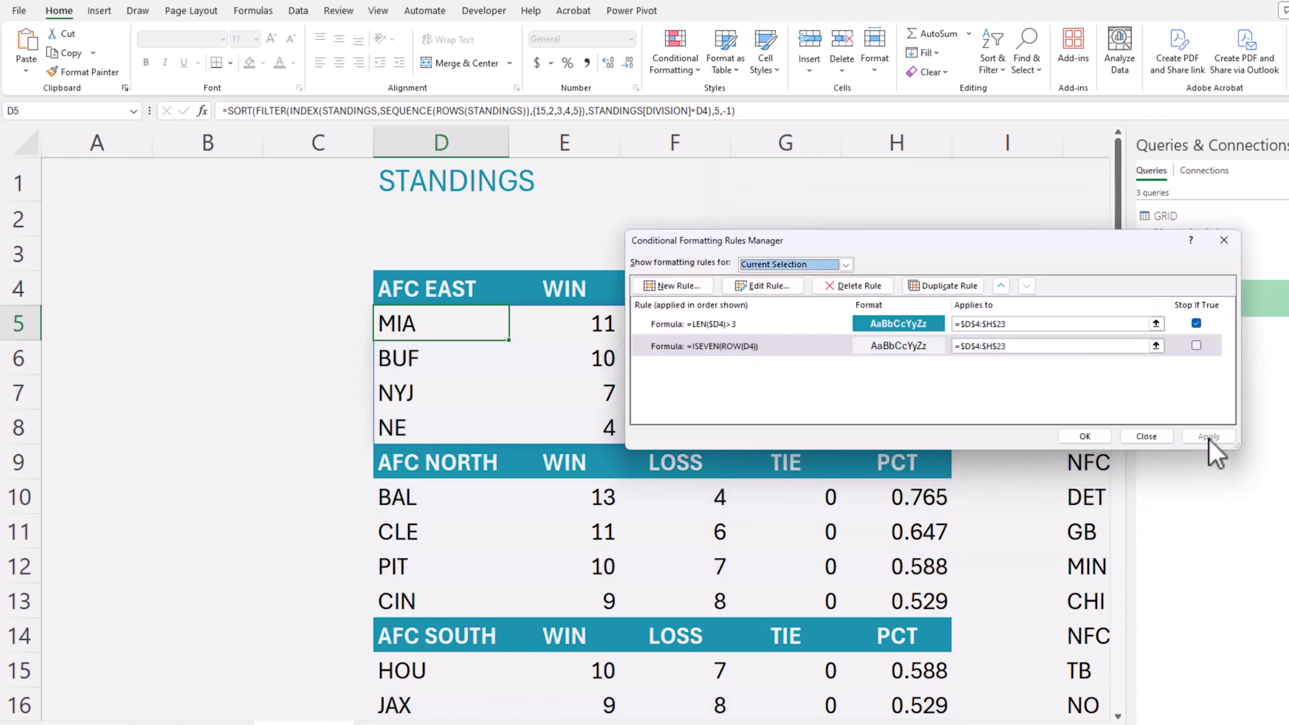
Set the band fill back to light grey, apply, and close the Rules Manager.
click(762, 286)
click(1081, 430)
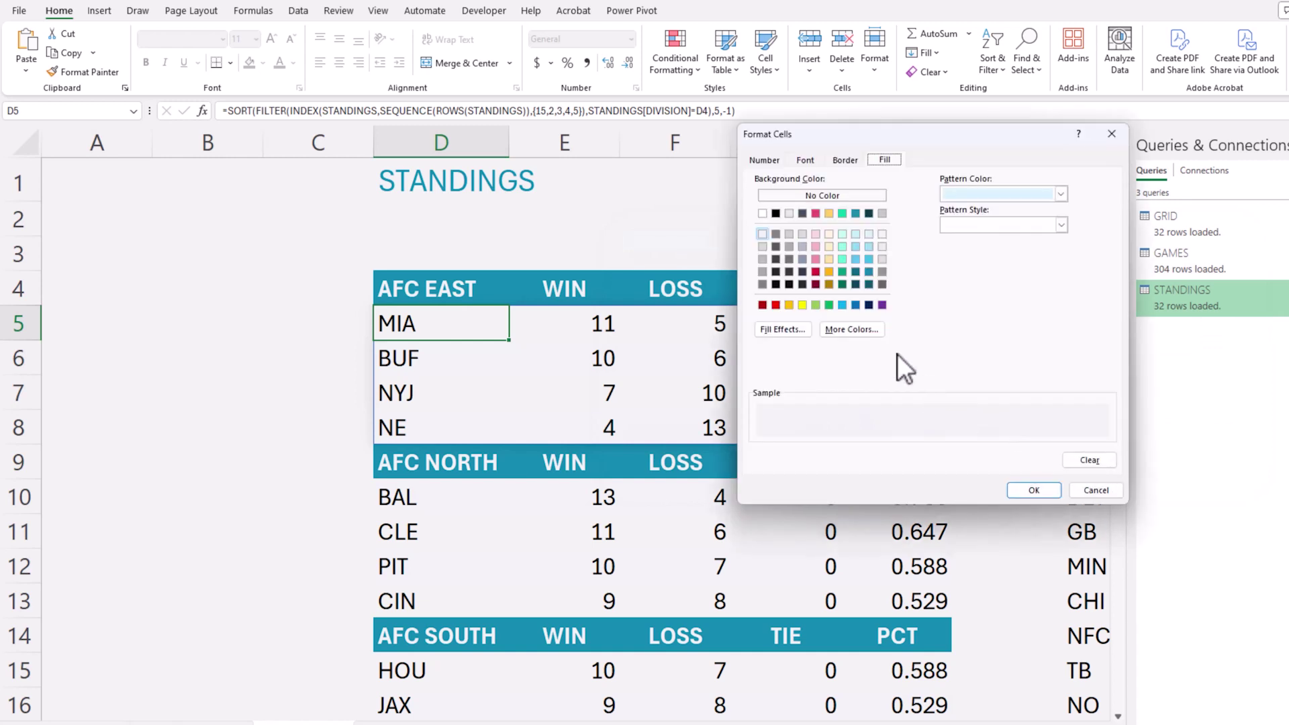
click(789, 233)
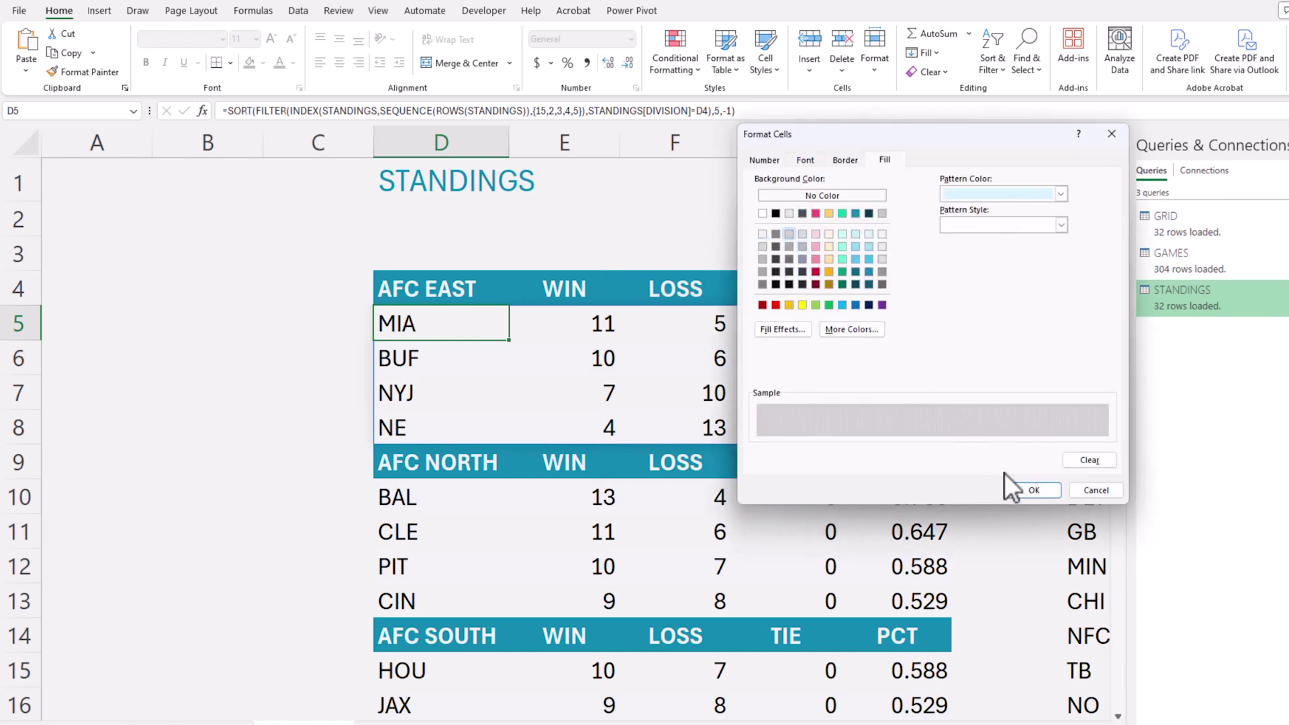
click(1029, 491)
click(1024, 461)
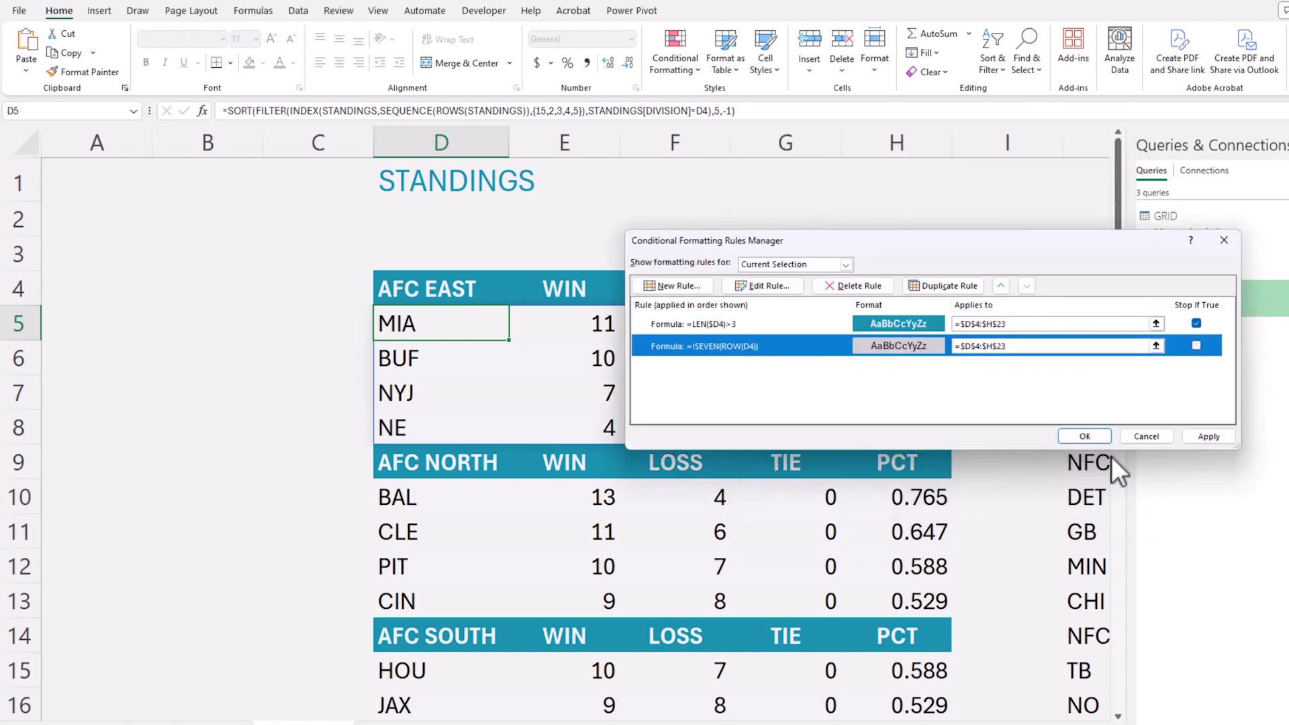
click(1192, 437)
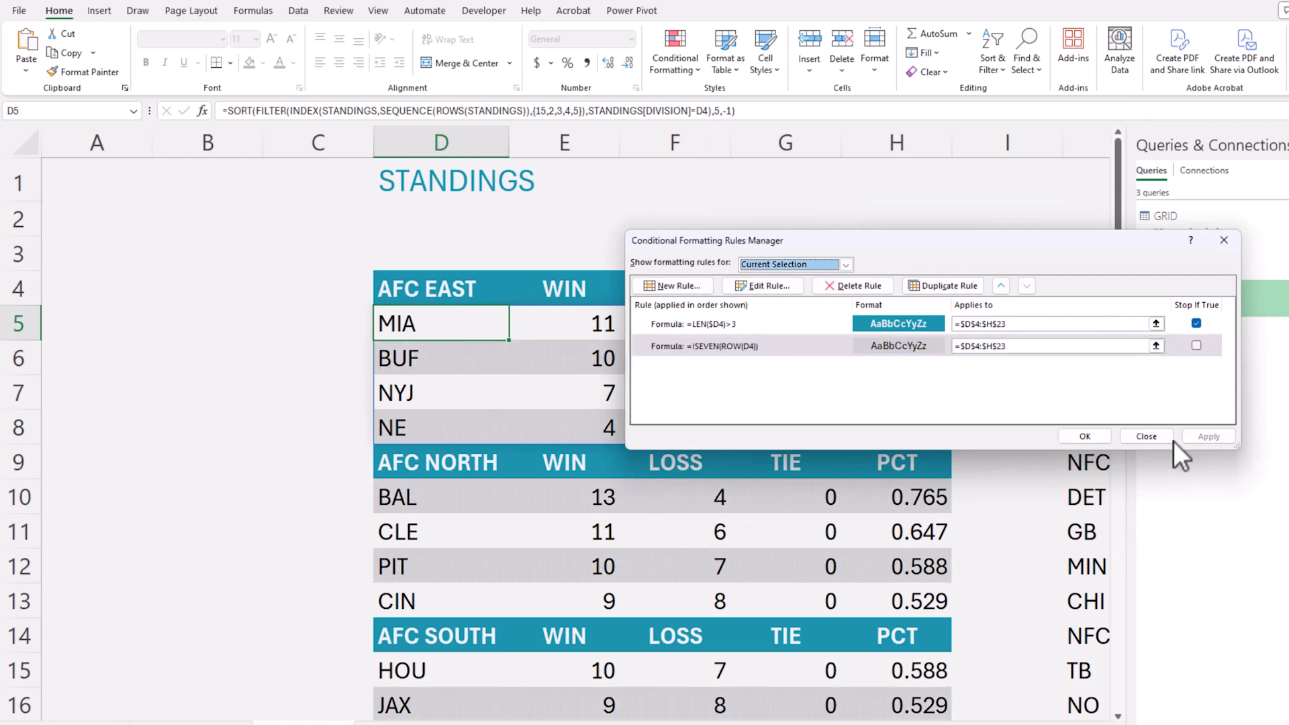
click(1085, 435)
Select D5 and open the =ISEVEN(ROW(D4)) banding rule for editing.
click(292, 423)
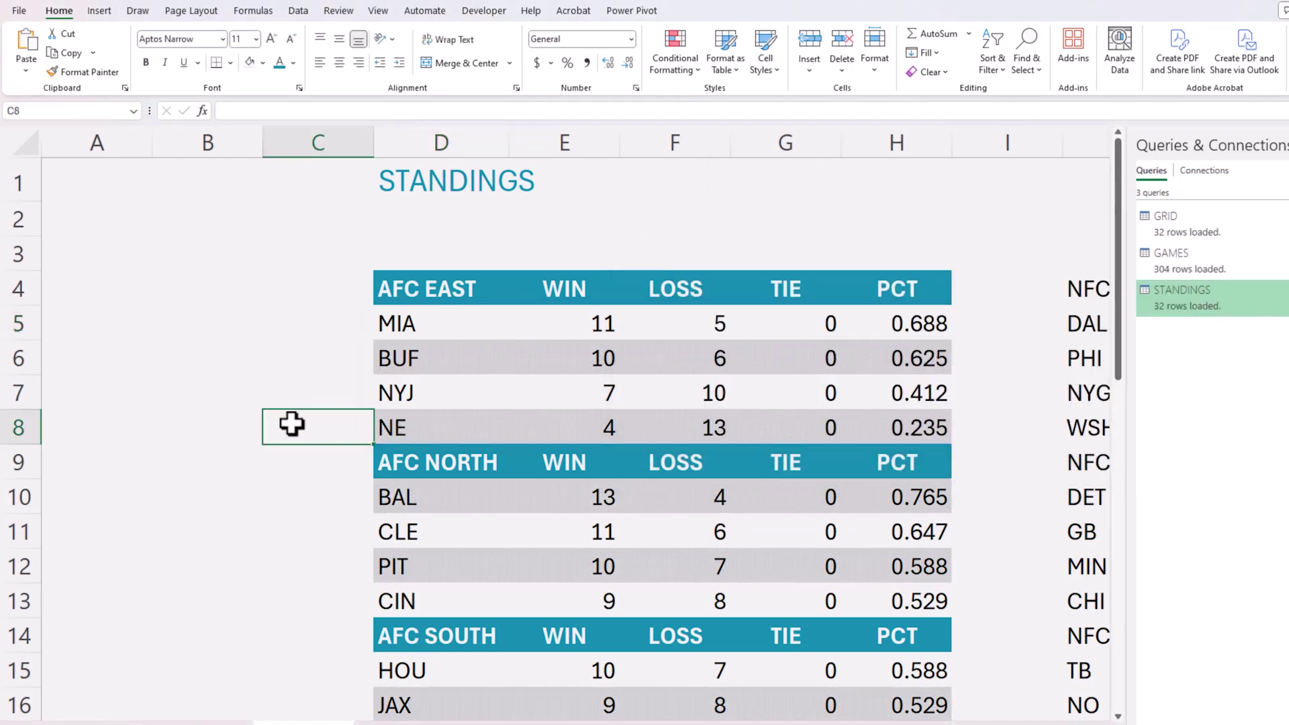
ctrl+scroll(292, 423, down, 5)
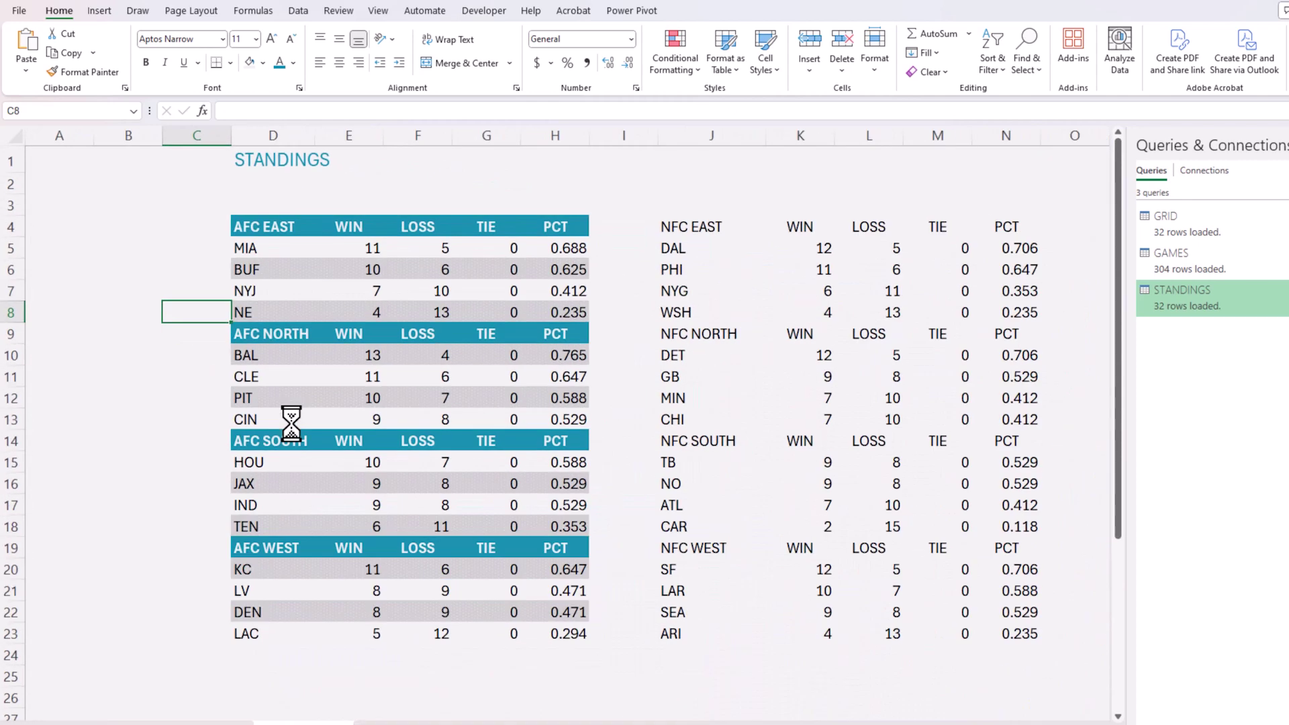
click(269, 252)
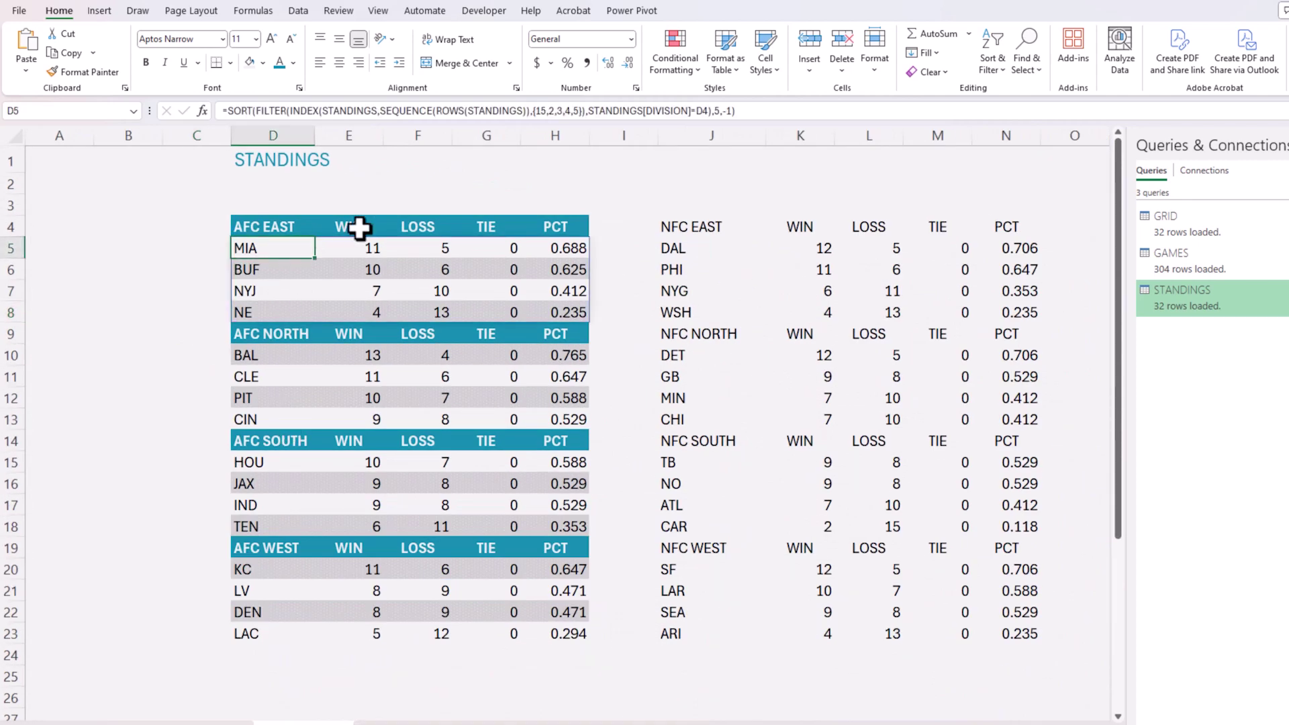
click(675, 54)
click(711, 296)
click(738, 349)
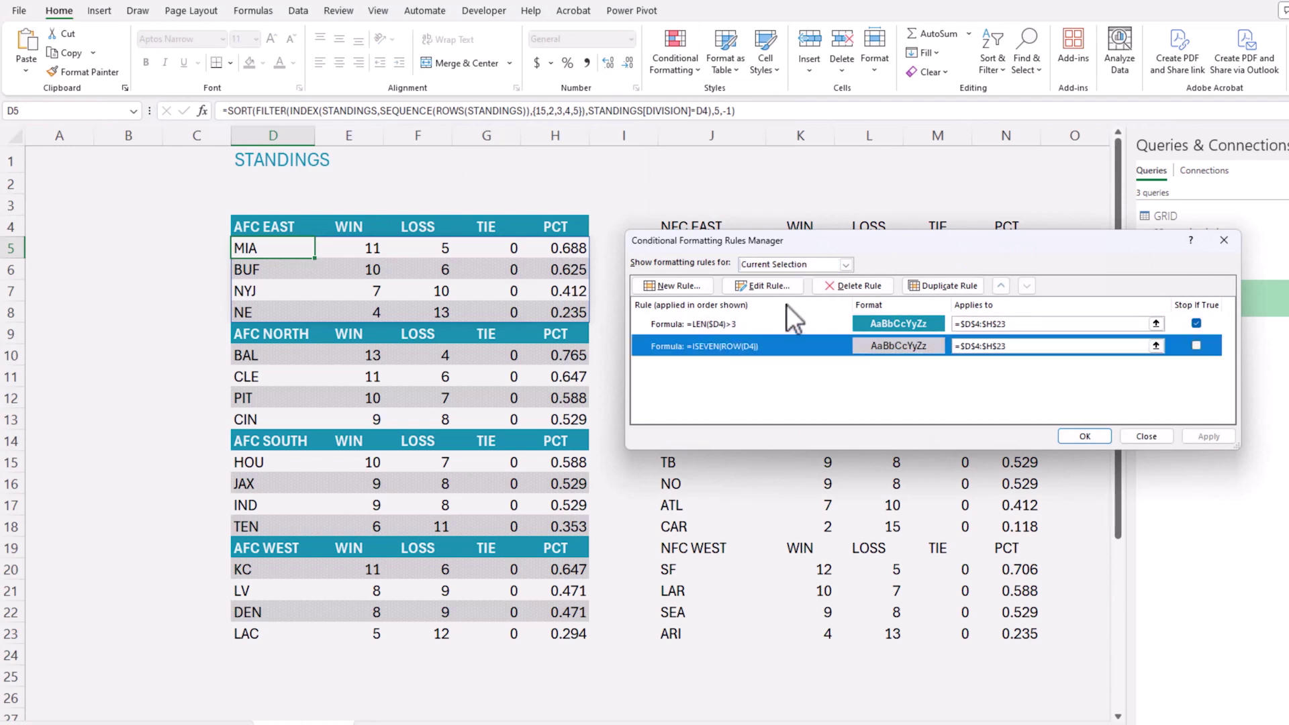
click(765, 286)
Set the band fill to an Automatic-colour fine dotted pattern on white and apply it.
click(1081, 432)
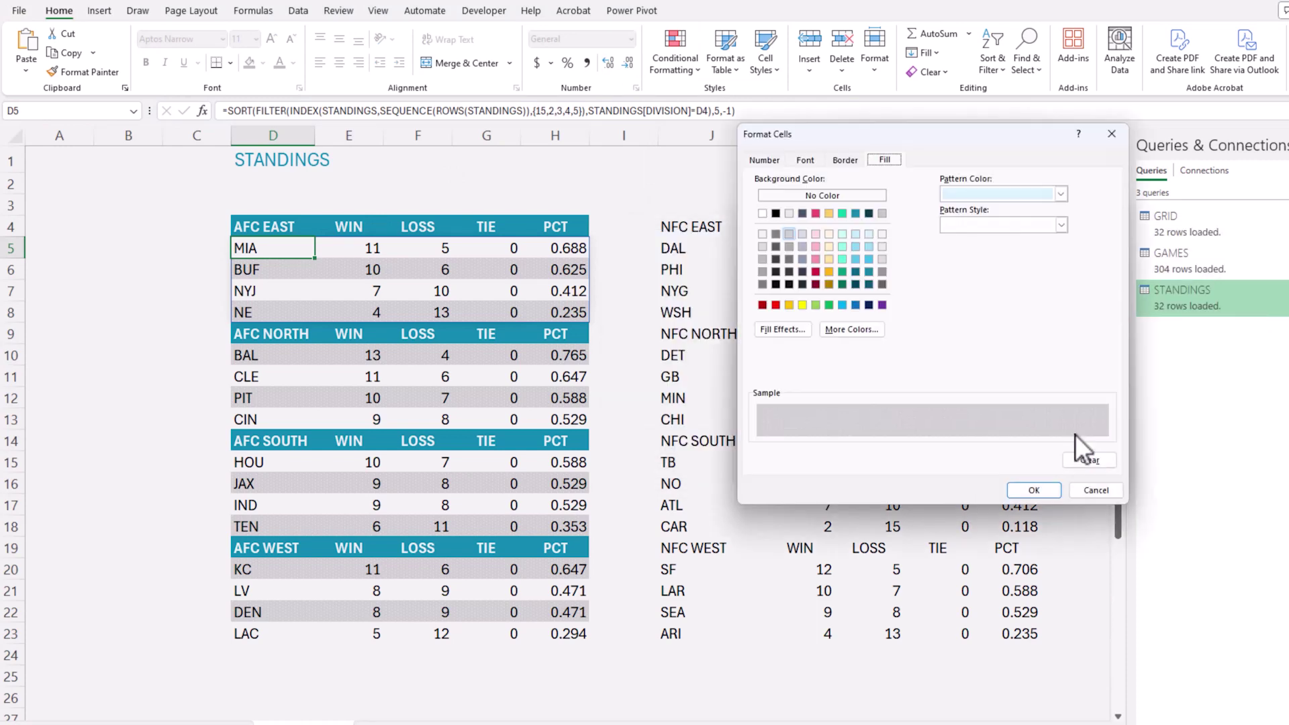
click(1007, 194)
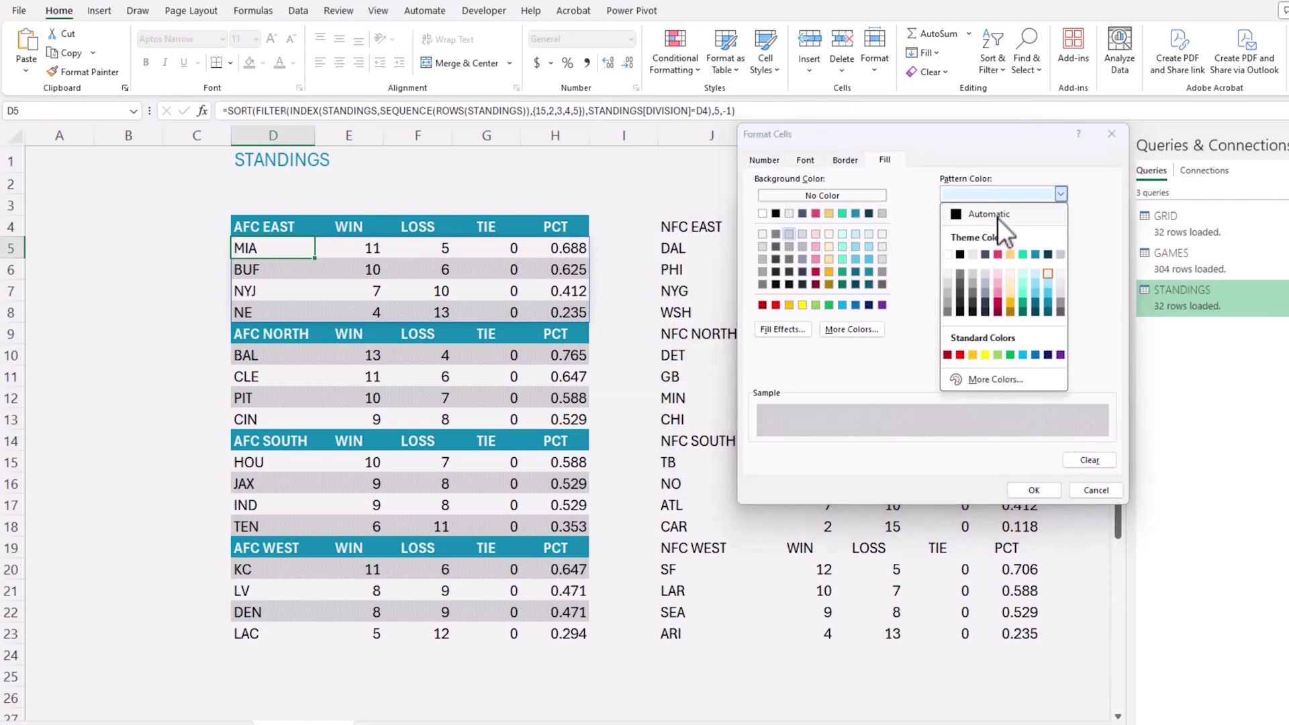
click(997, 212)
click(1061, 224)
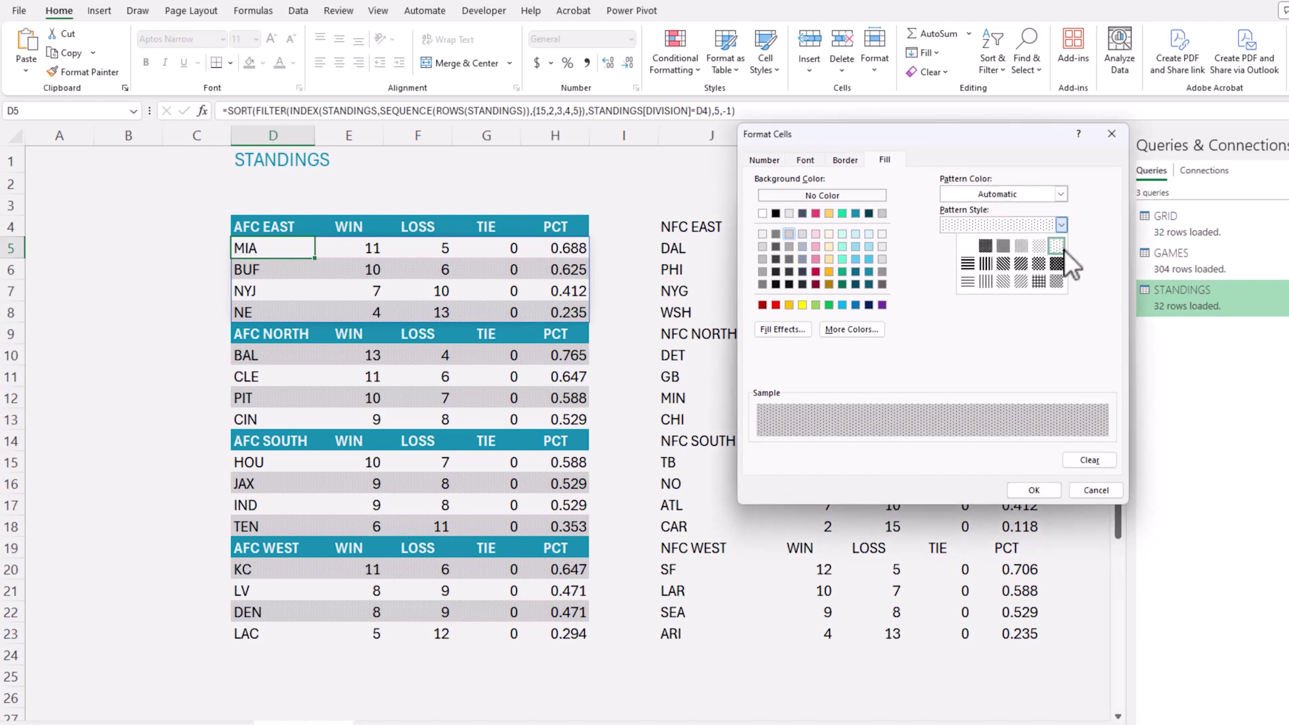
click(1060, 247)
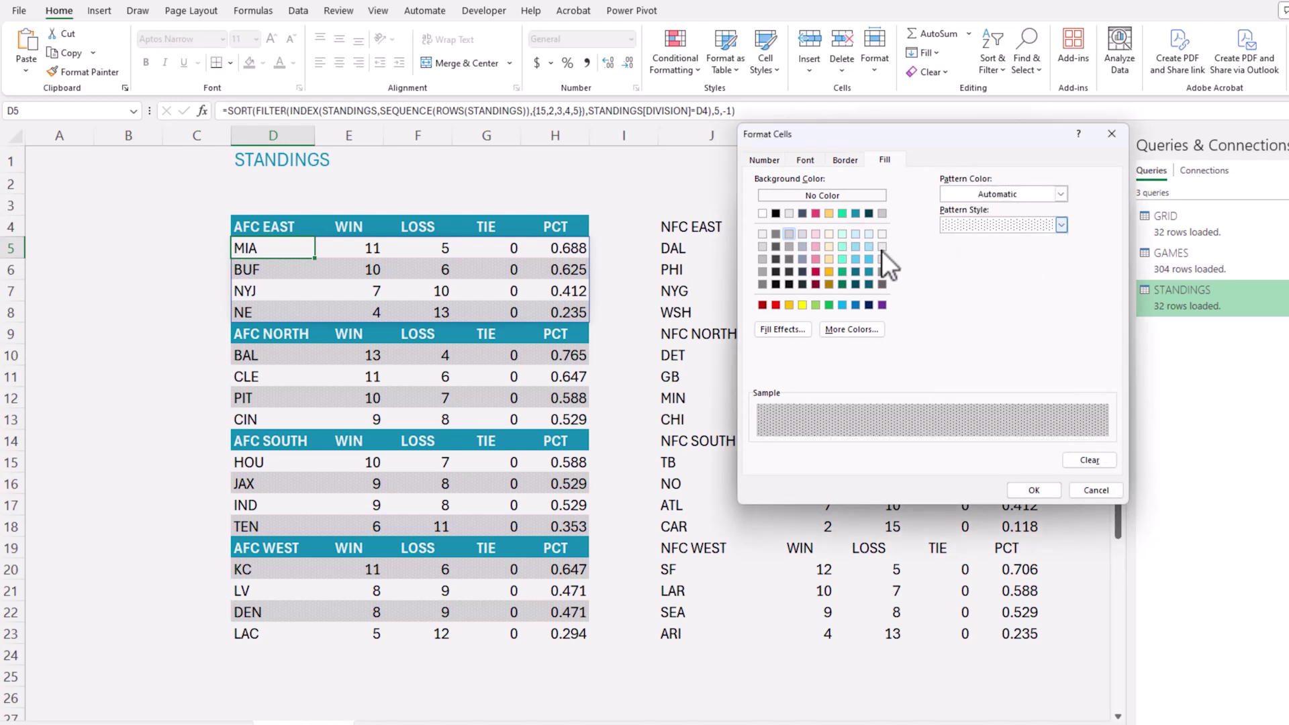
click(762, 235)
click(1035, 492)
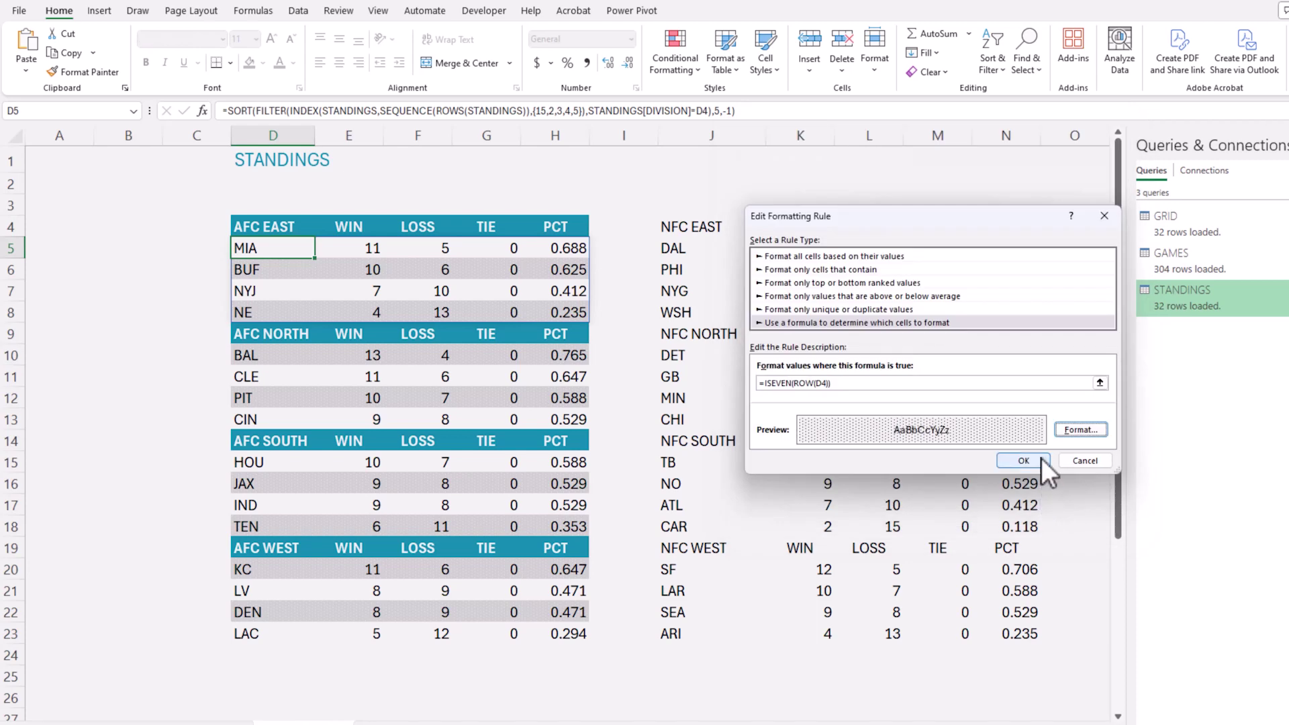
click(1022, 461)
click(1195, 436)
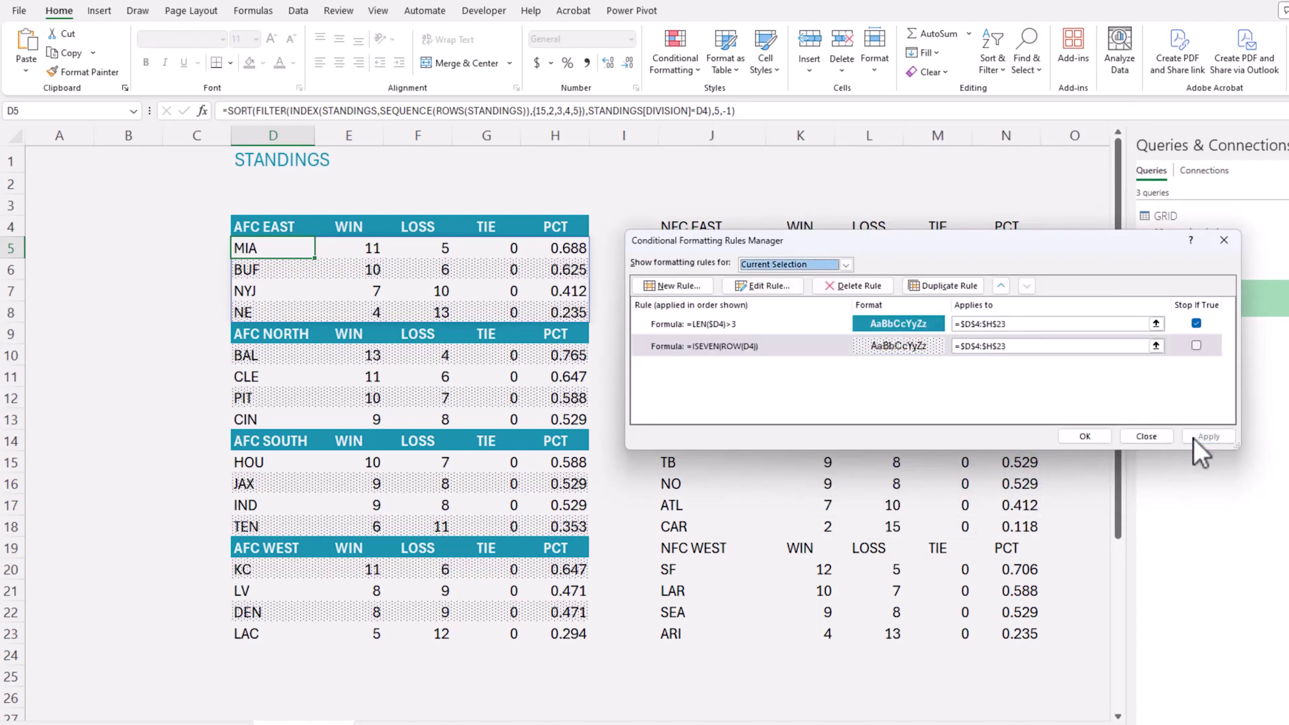
click(1083, 436)
click(168, 363)
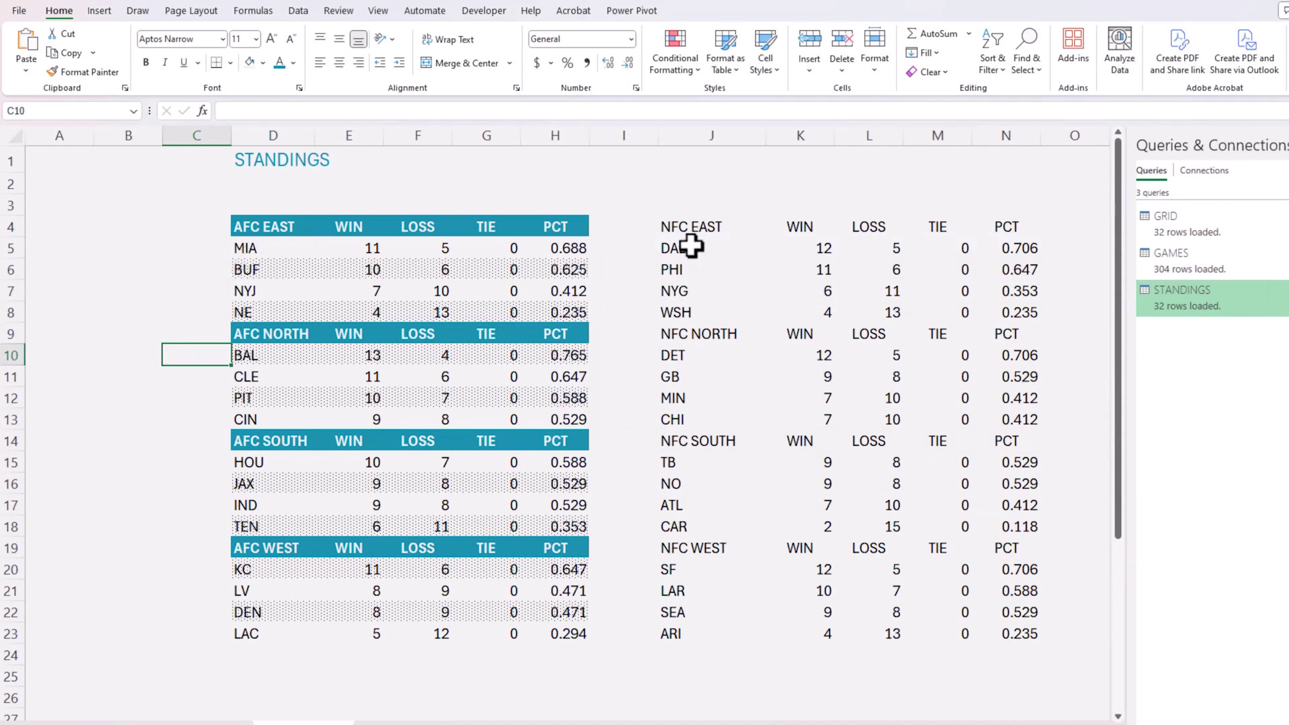
Select the NFC block J4:N23 and start a new formula rule =LEN($J4)>3.
drag(664, 235, 1018, 631)
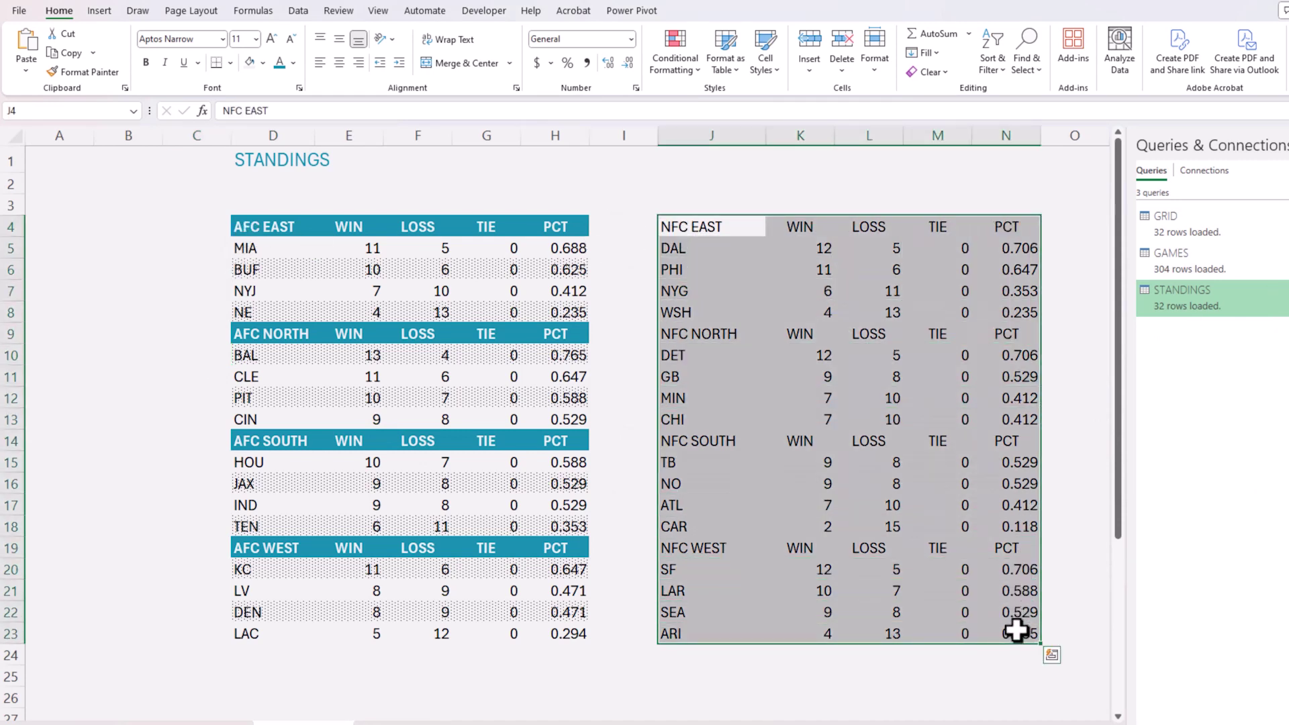
click(675, 54)
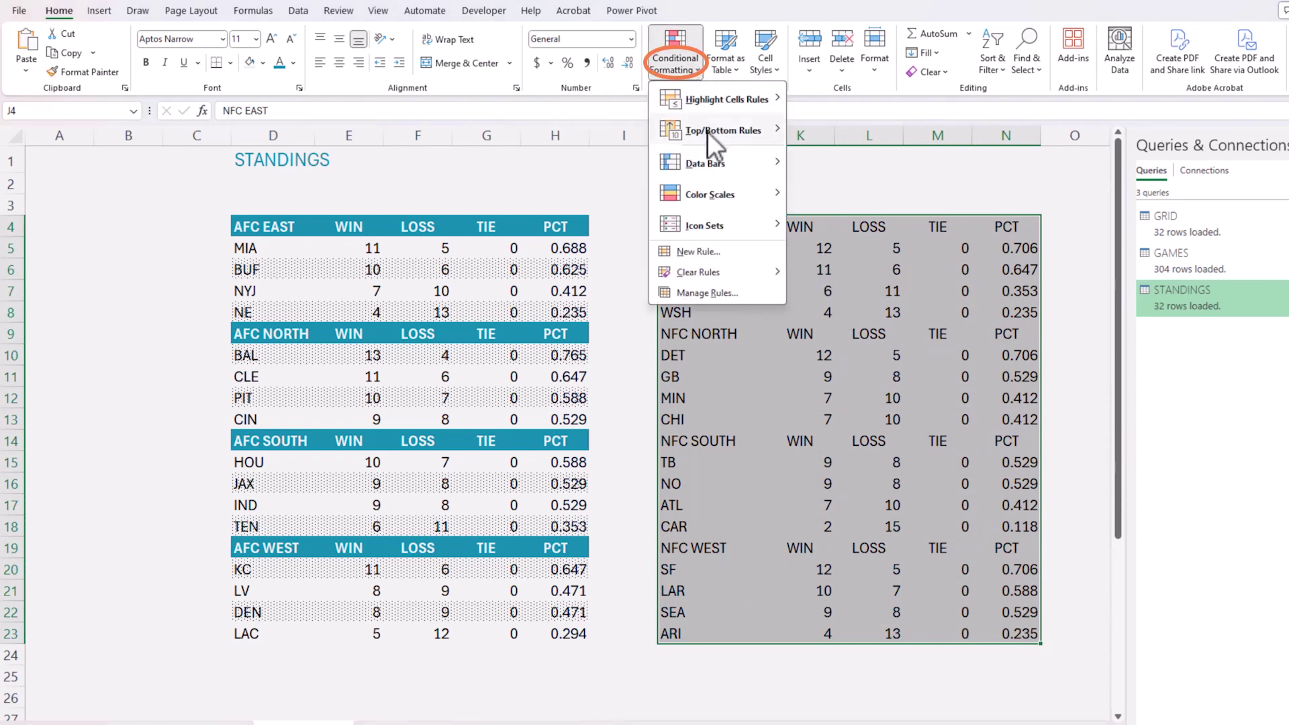
click(702, 251)
click(823, 306)
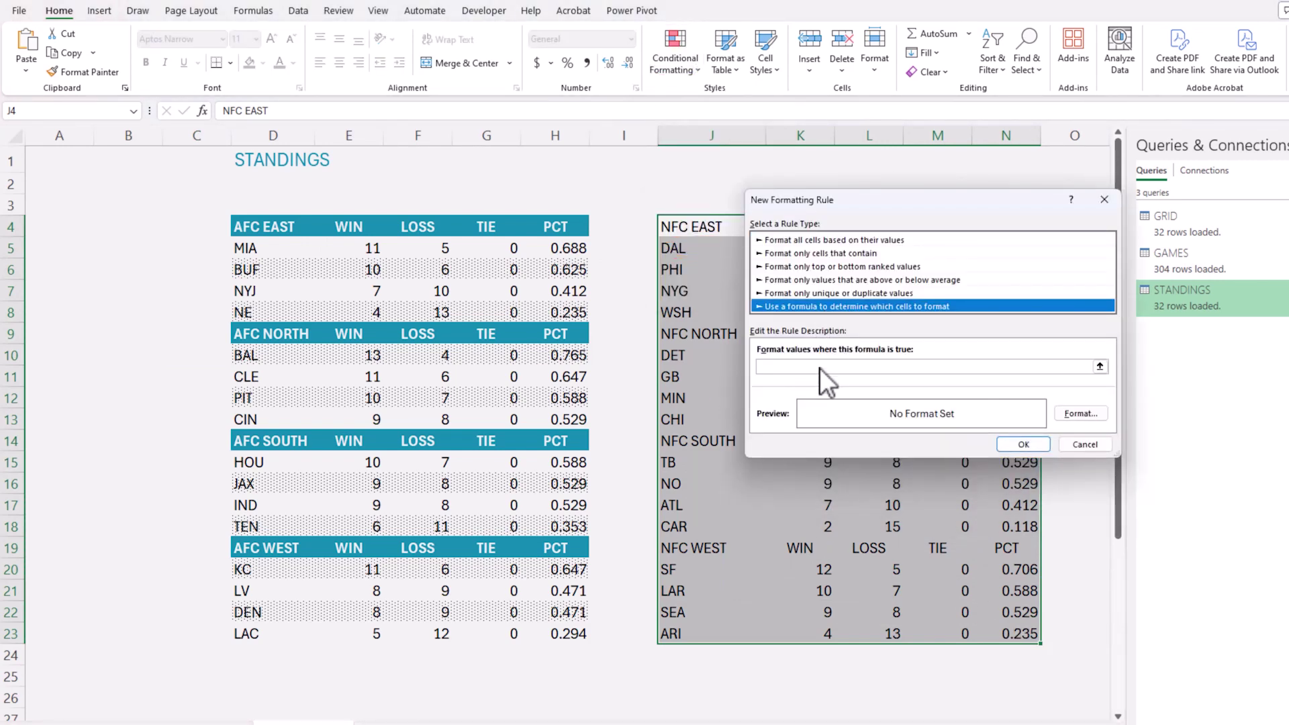
click(835, 361)
text(=LEN($)
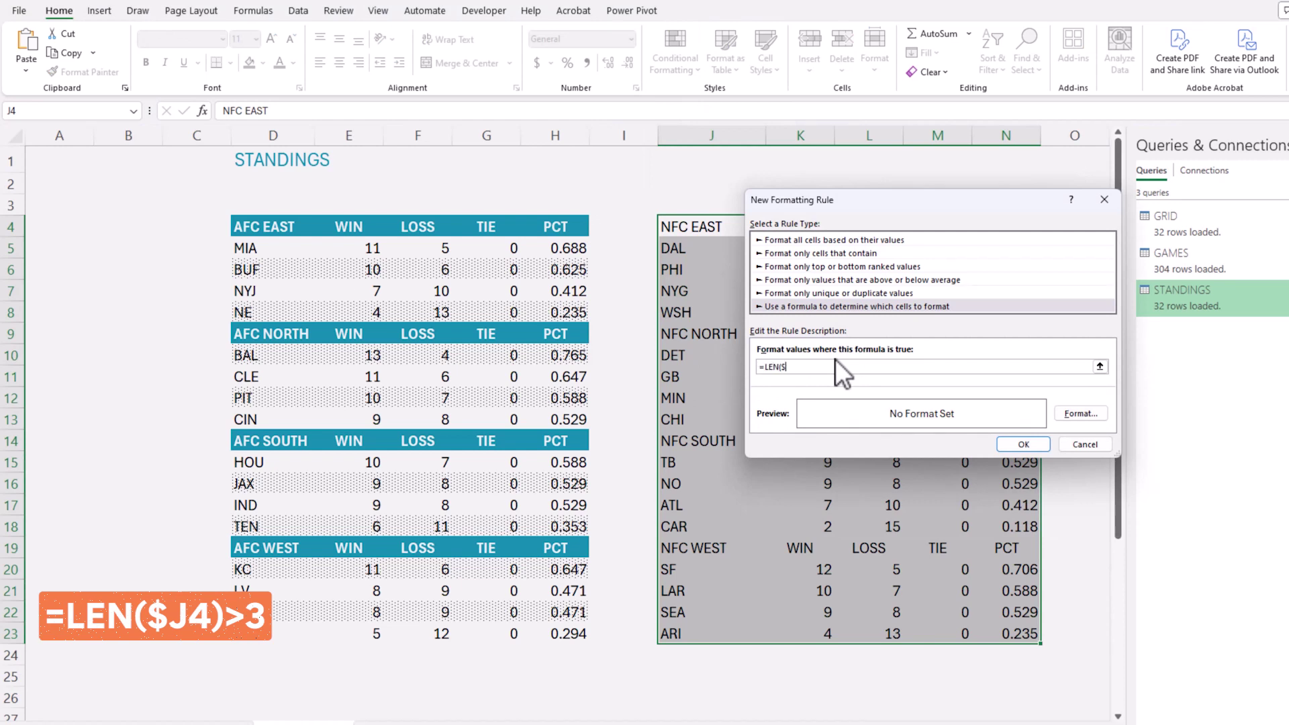
text(J4)>3)
Format the NFC header rule with a teal fill and bold white text, and save it.
click(1071, 413)
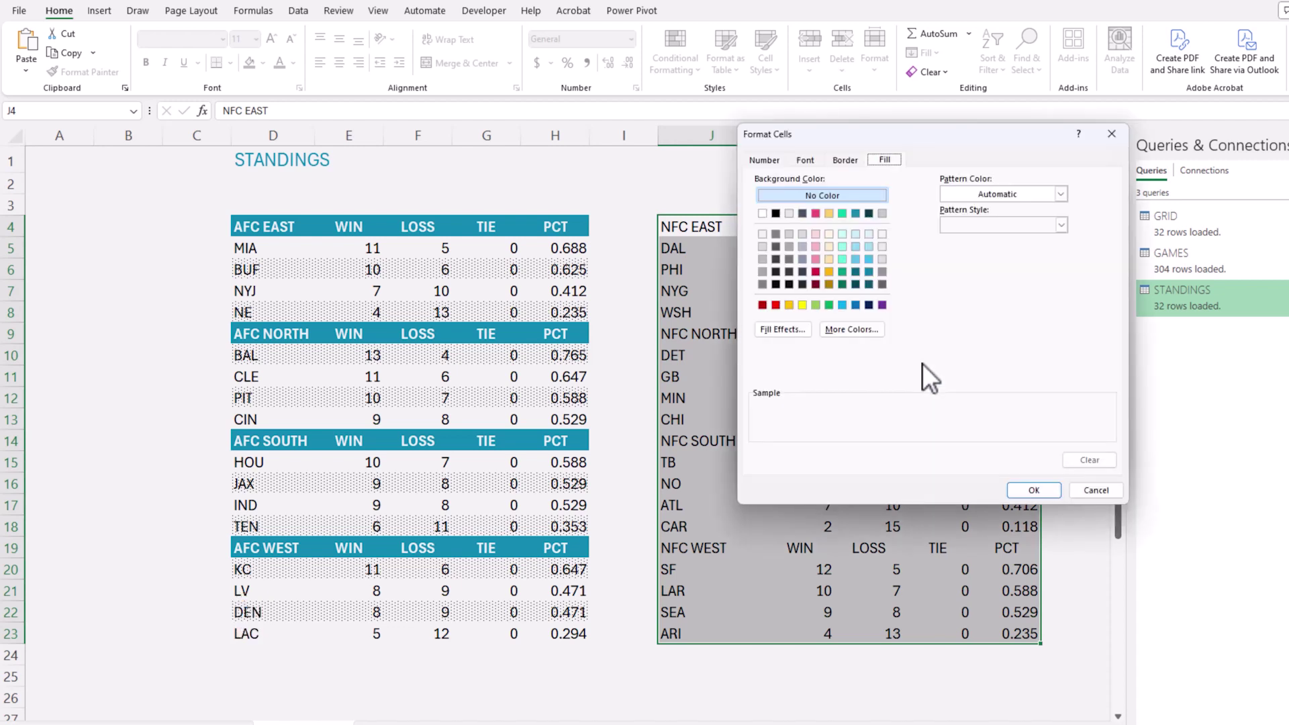
click(859, 212)
click(869, 213)
click(856, 214)
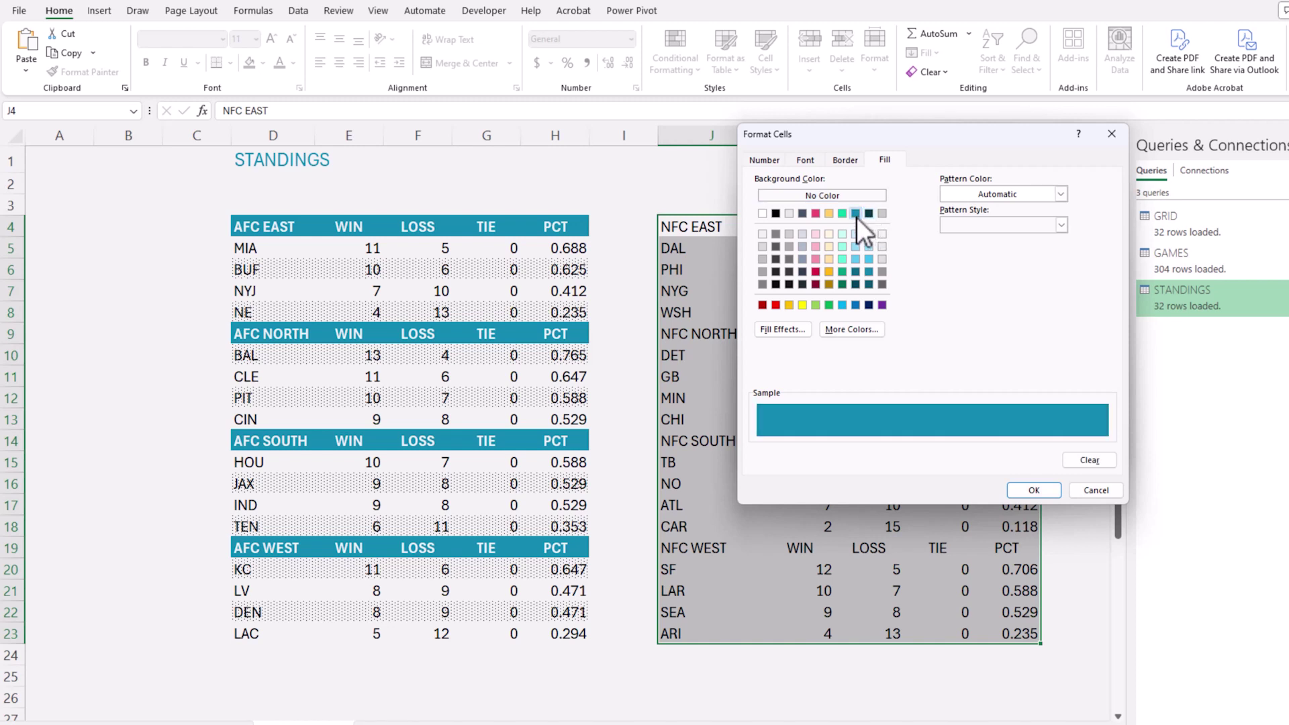
click(845, 160)
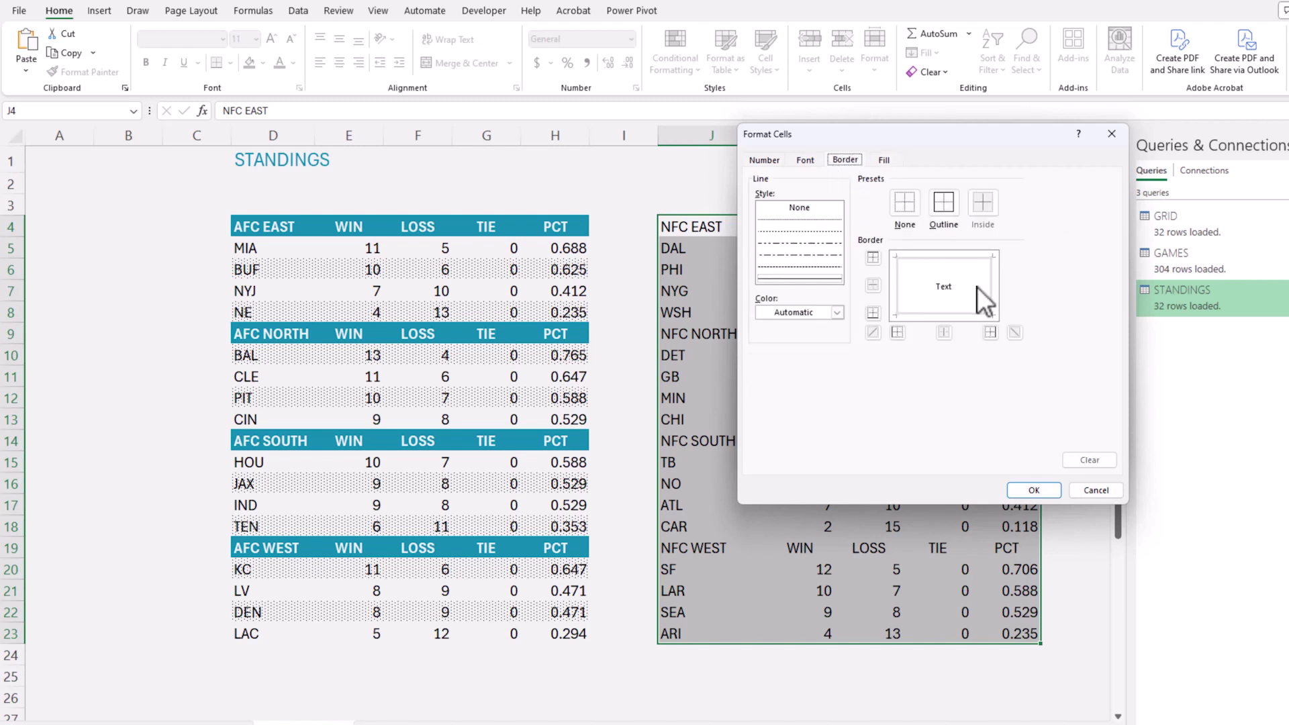
key(ctrl+shift+Tab)
click(1007, 282)
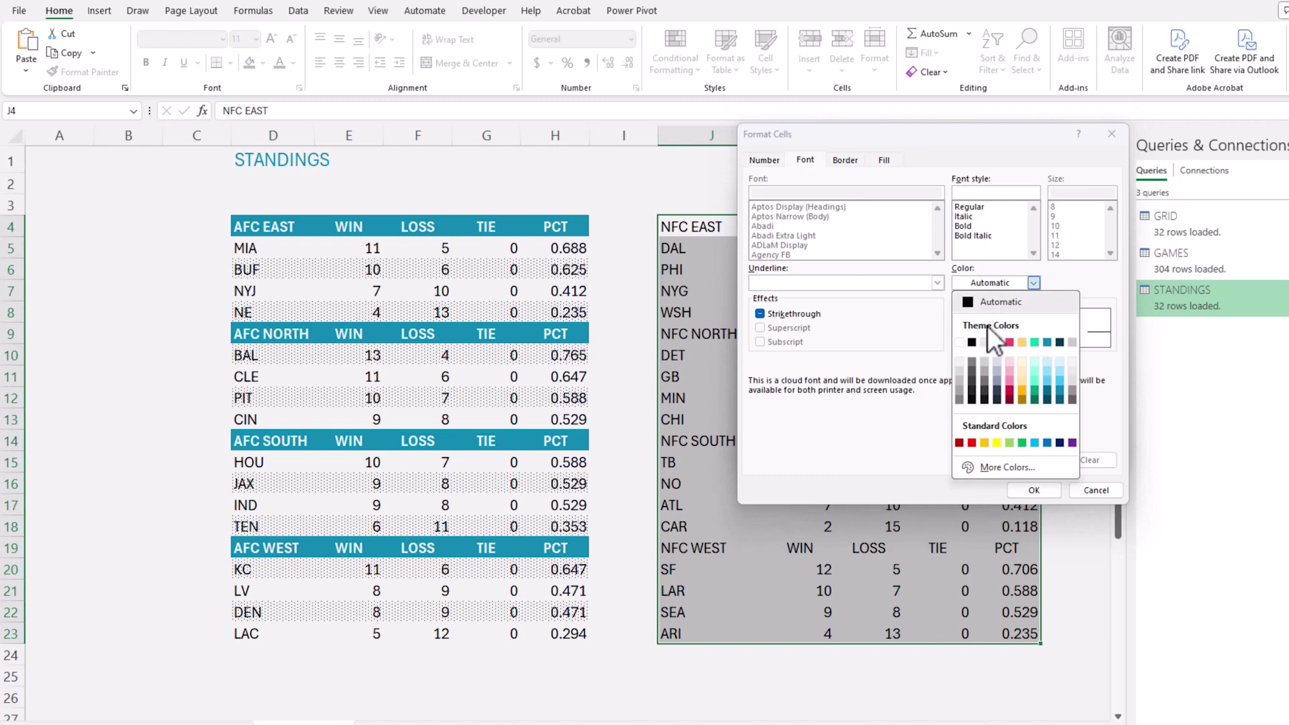
click(962, 363)
click(995, 226)
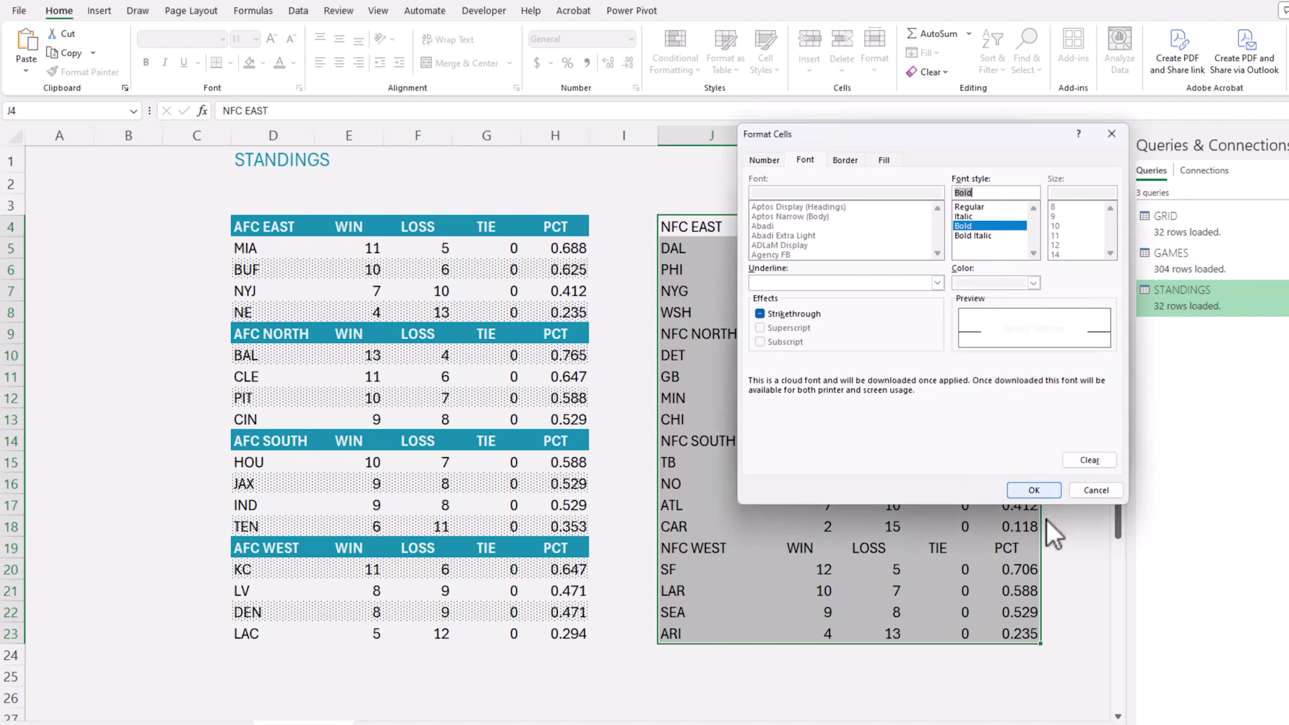
click(1042, 490)
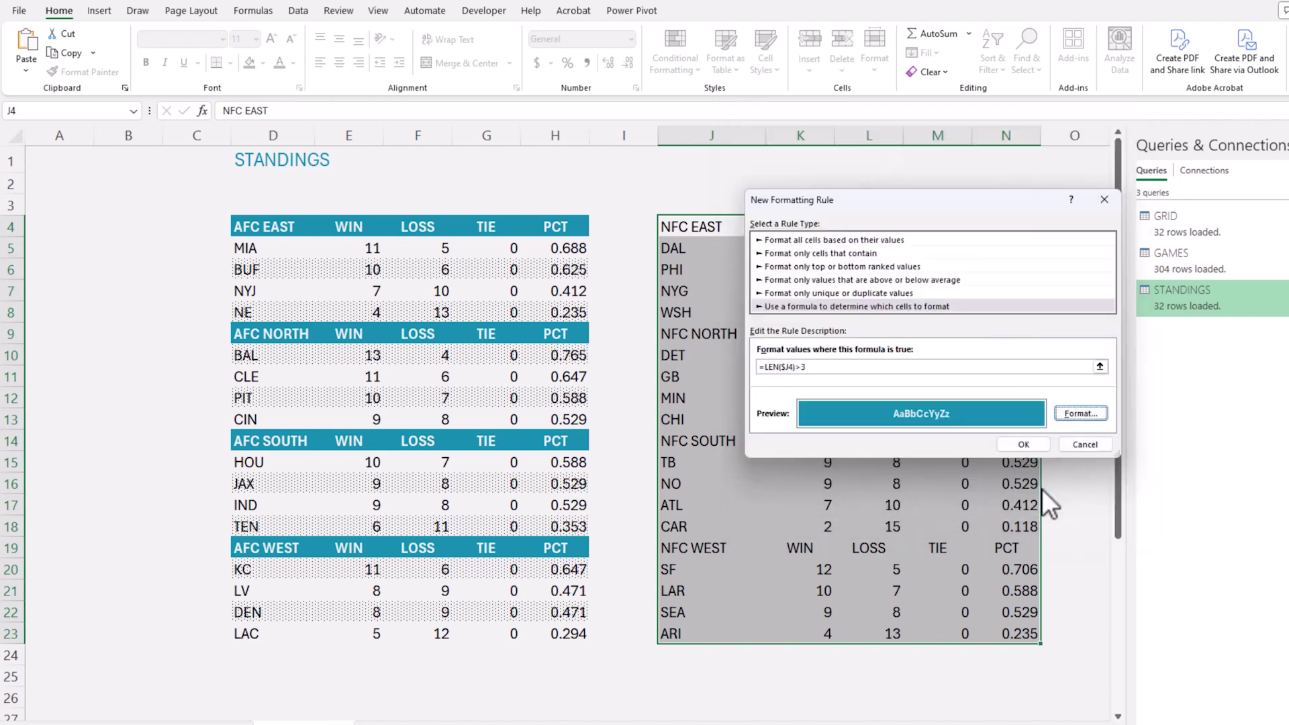
click(1029, 446)
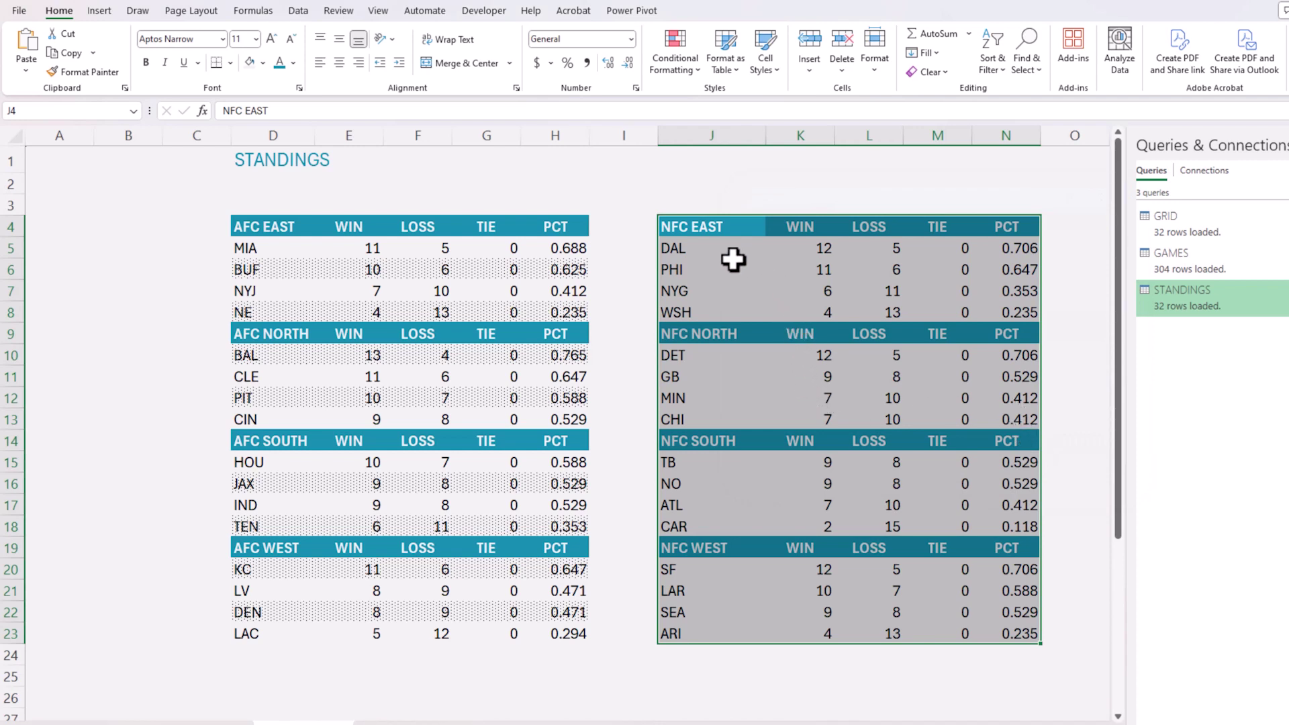
Start a new conditional formatting rule using the formula =ISEVEN(ROW(J4)) on the NFC table.
click(678, 53)
click(697, 251)
click(806, 290)
click(810, 351)
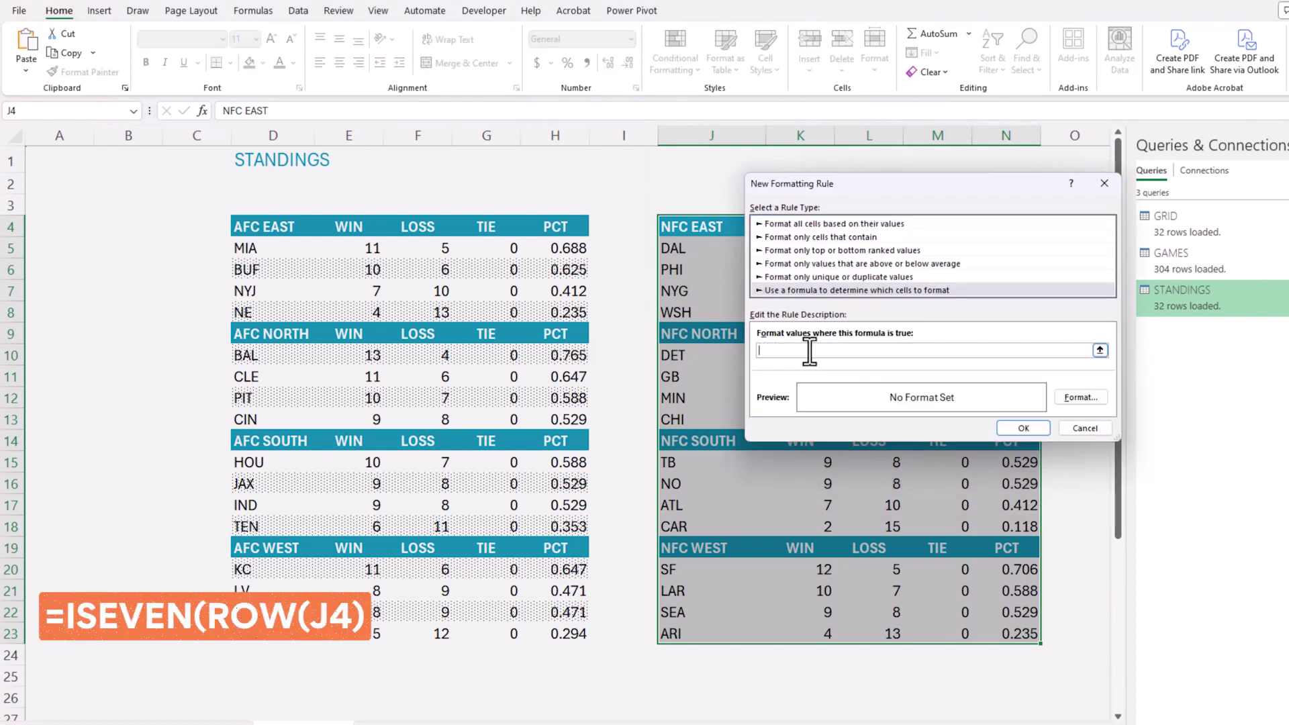
text(=ISEVEN(ROW(J4))
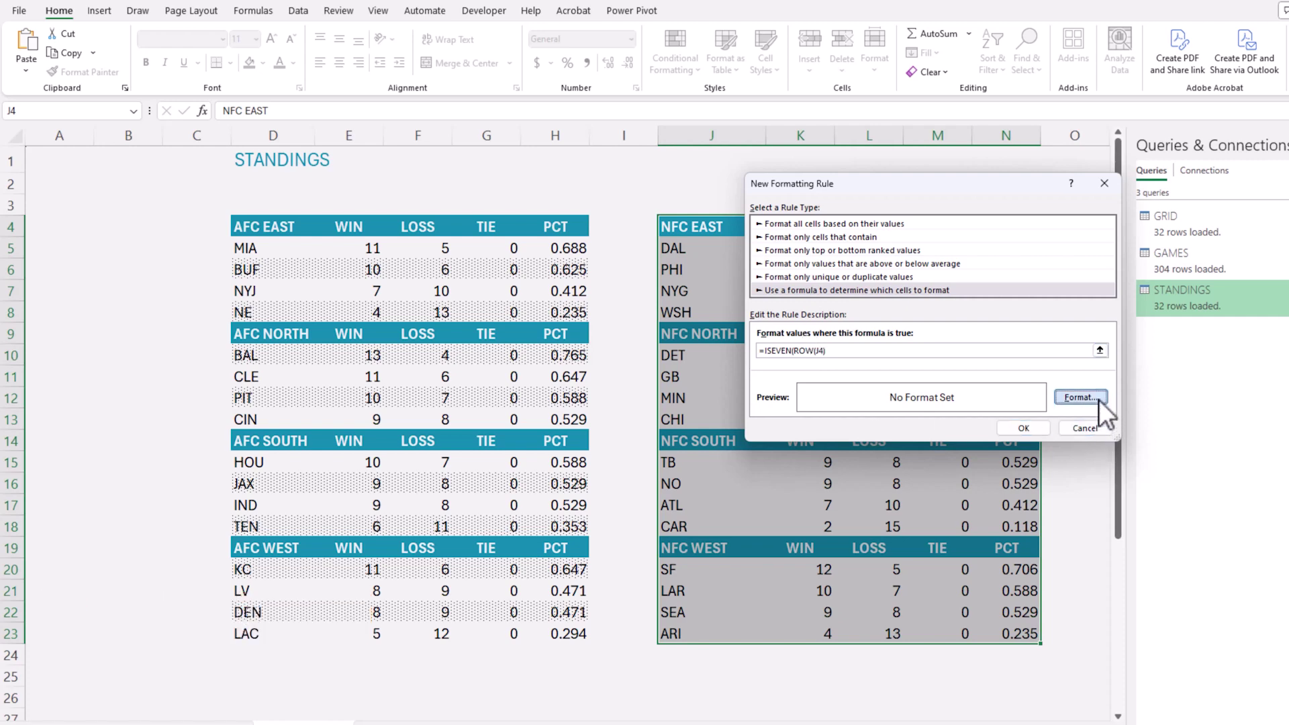
Give the even-row rule a white fill with the 6.25% Gray dotted pattern and save it.
click(1094, 399)
click(882, 144)
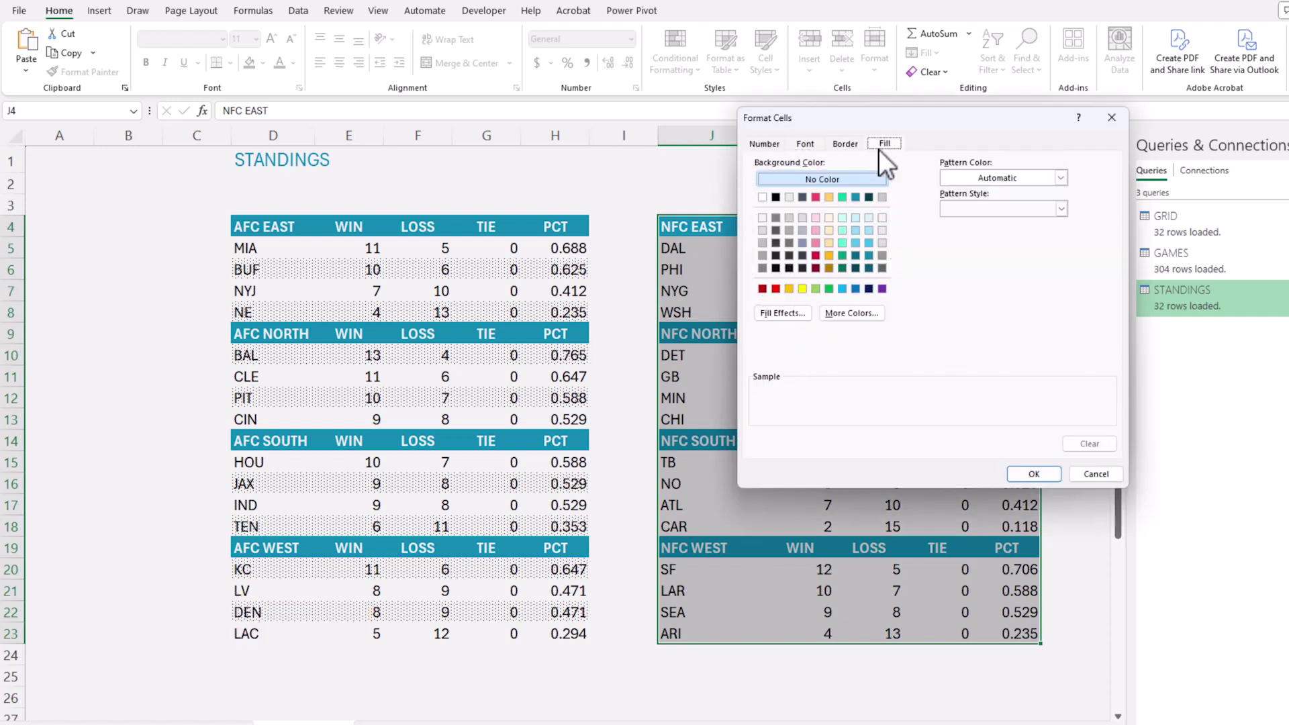
click(764, 217)
click(980, 208)
click(1057, 230)
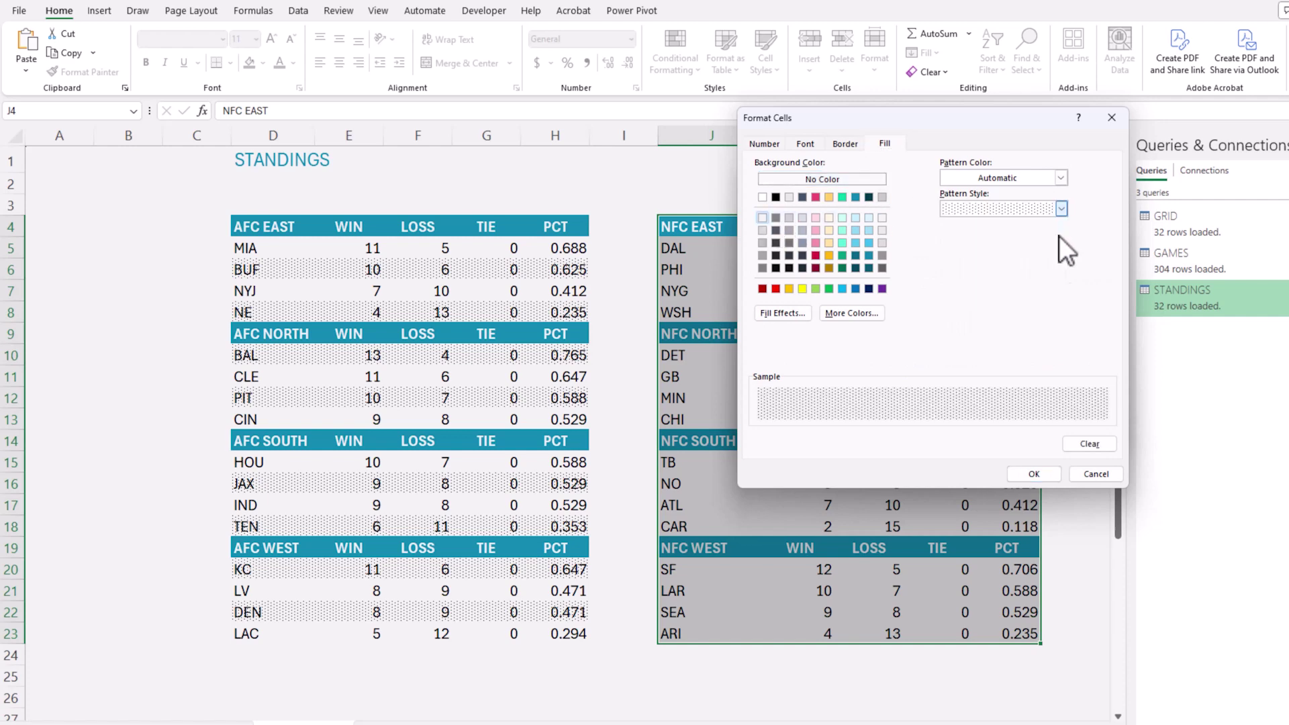
click(1037, 472)
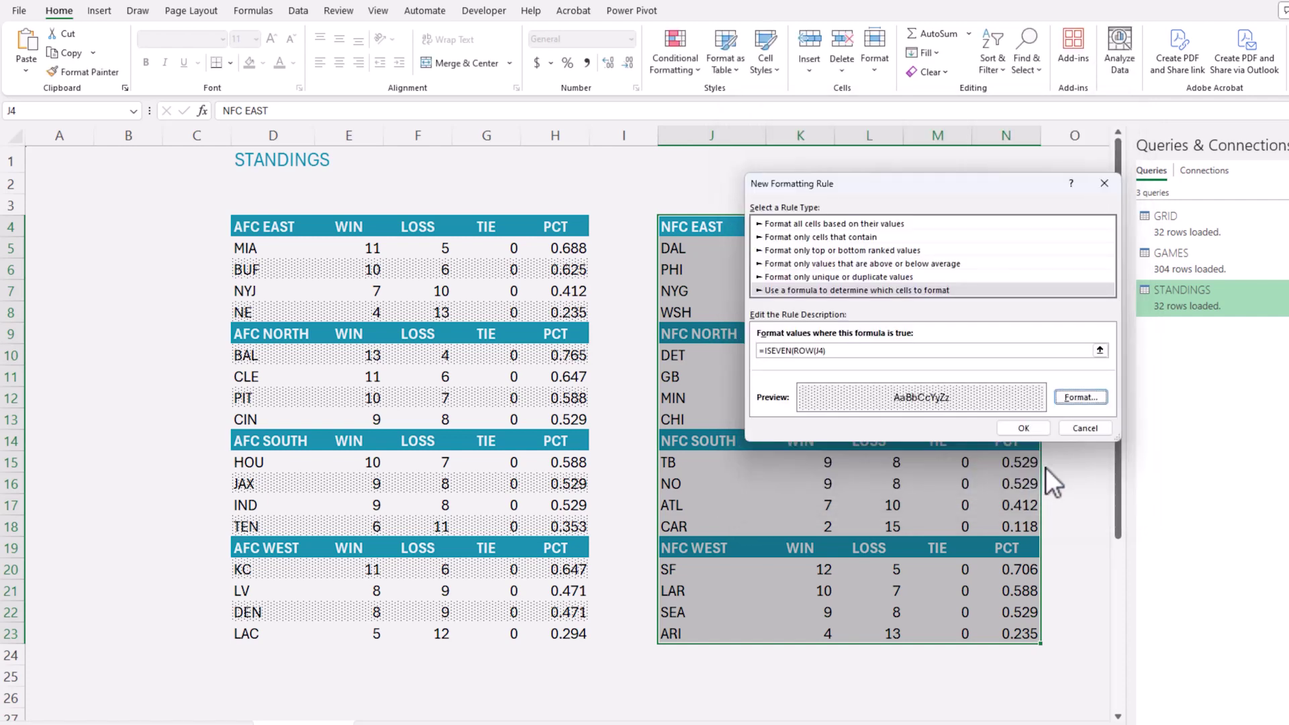
click(1034, 430)
click(725, 412)
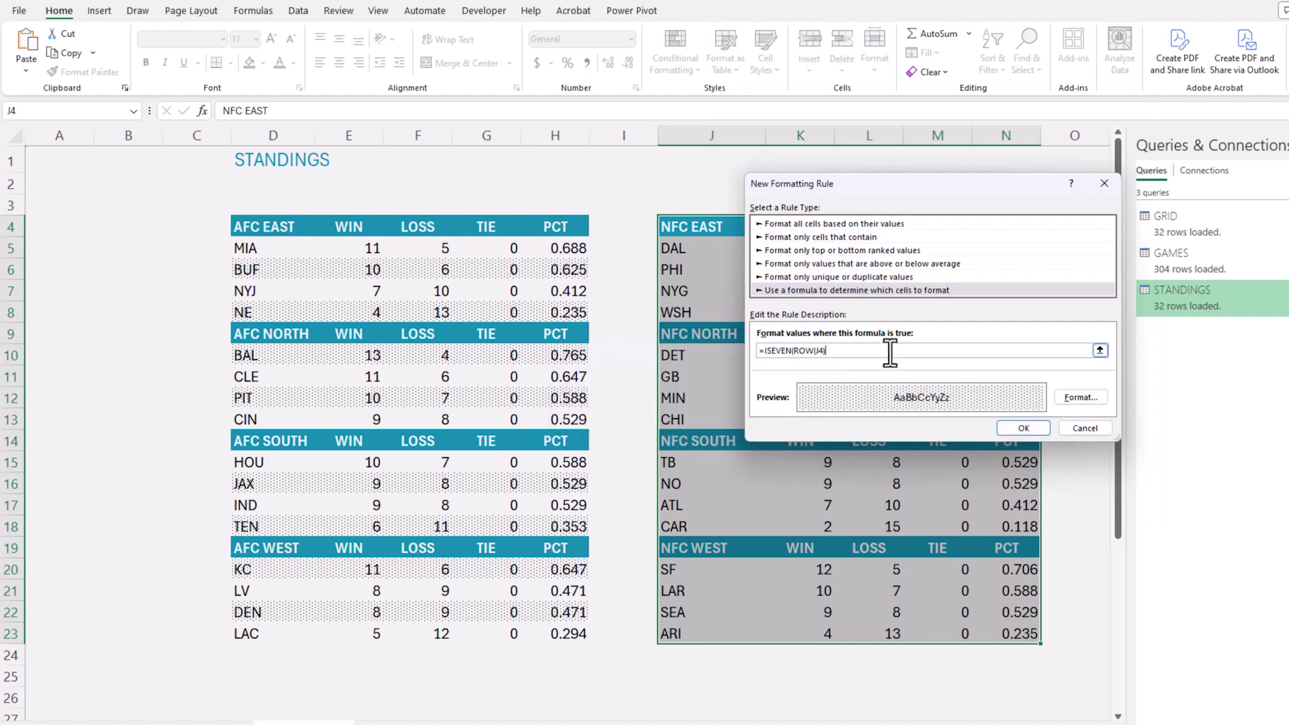
click(1014, 428)
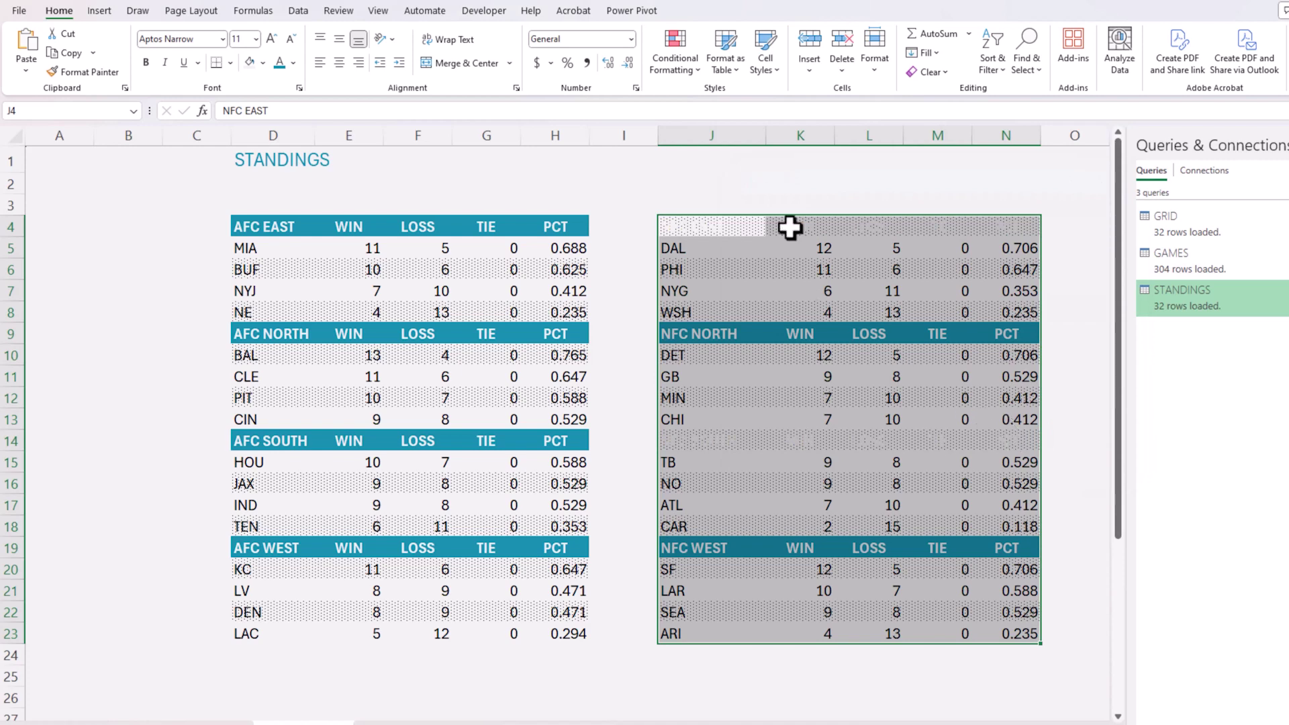
Move the =LEN($J4)>3 header rule ahead of the banding rule and set it to Stop If True.
click(685, 61)
click(719, 290)
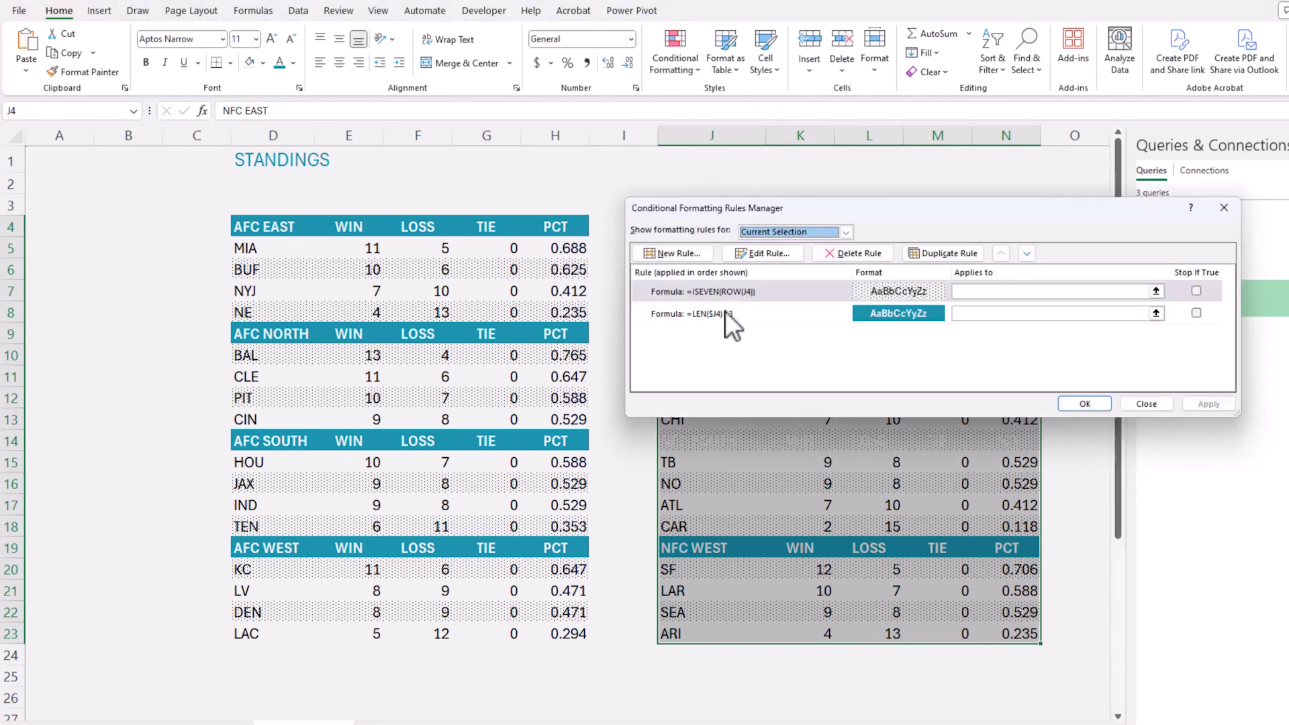
click(780, 297)
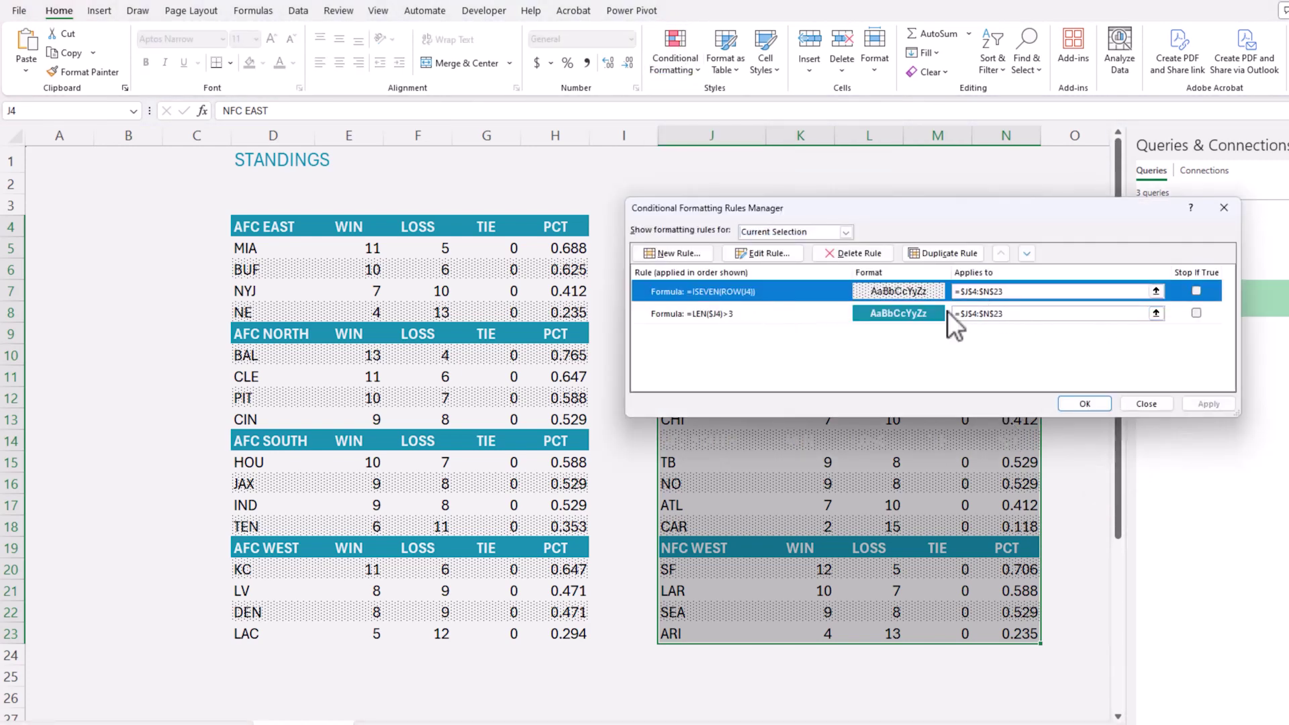
click(1026, 254)
click(1196, 290)
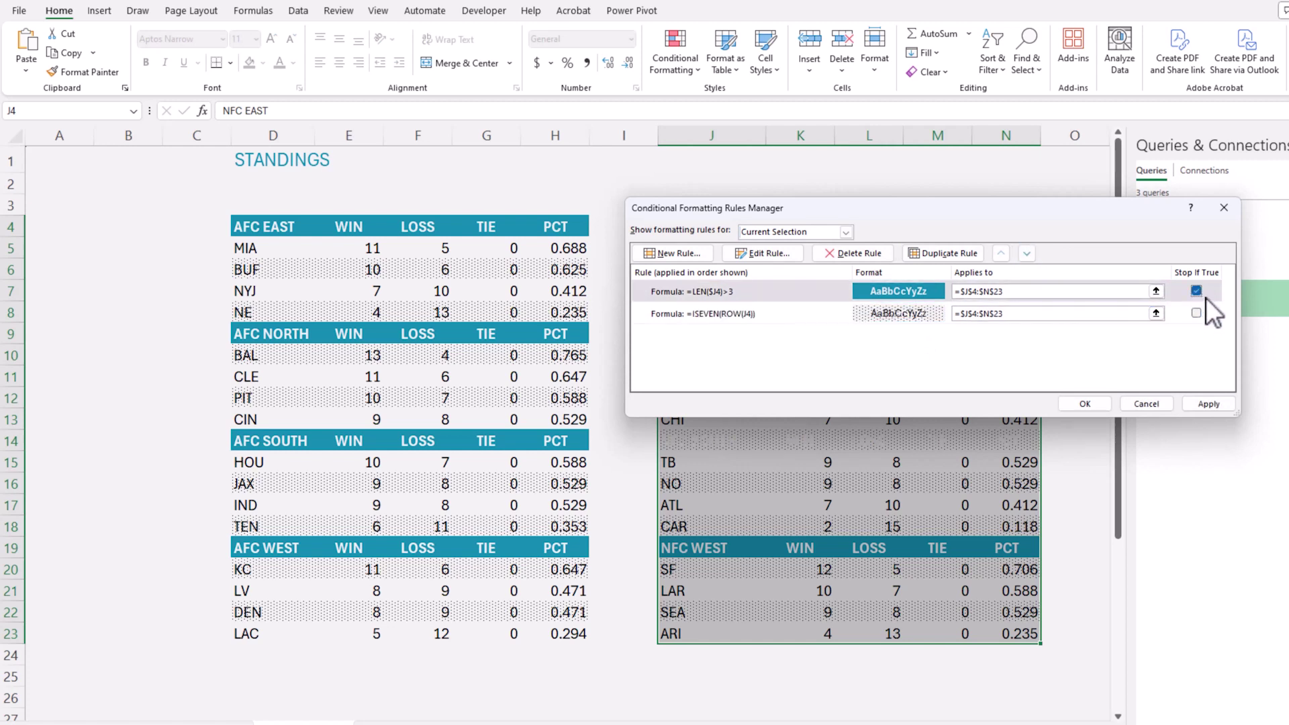
click(1106, 402)
click(1099, 396)
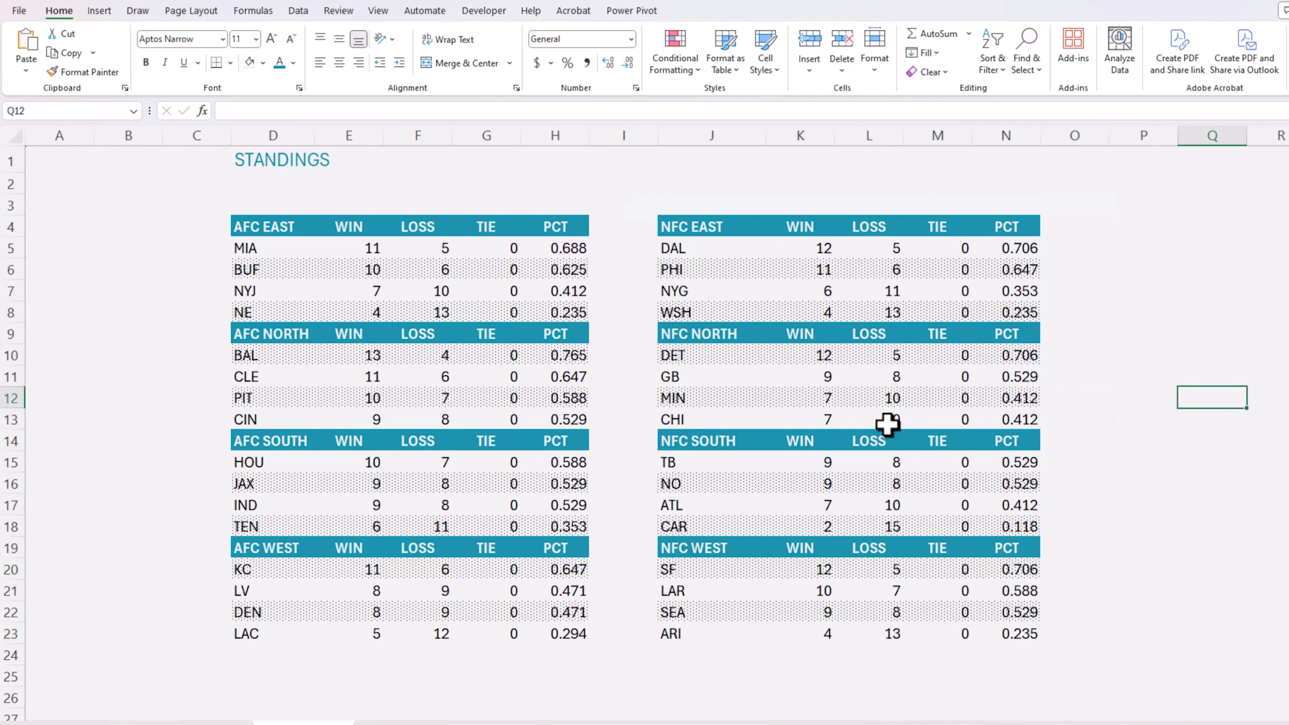
Review the STANDINGS and TEAM DIVISION sources, then check the MIA row's formula in D5.
drag(196, 135, 159, 135)
click(116, 236)
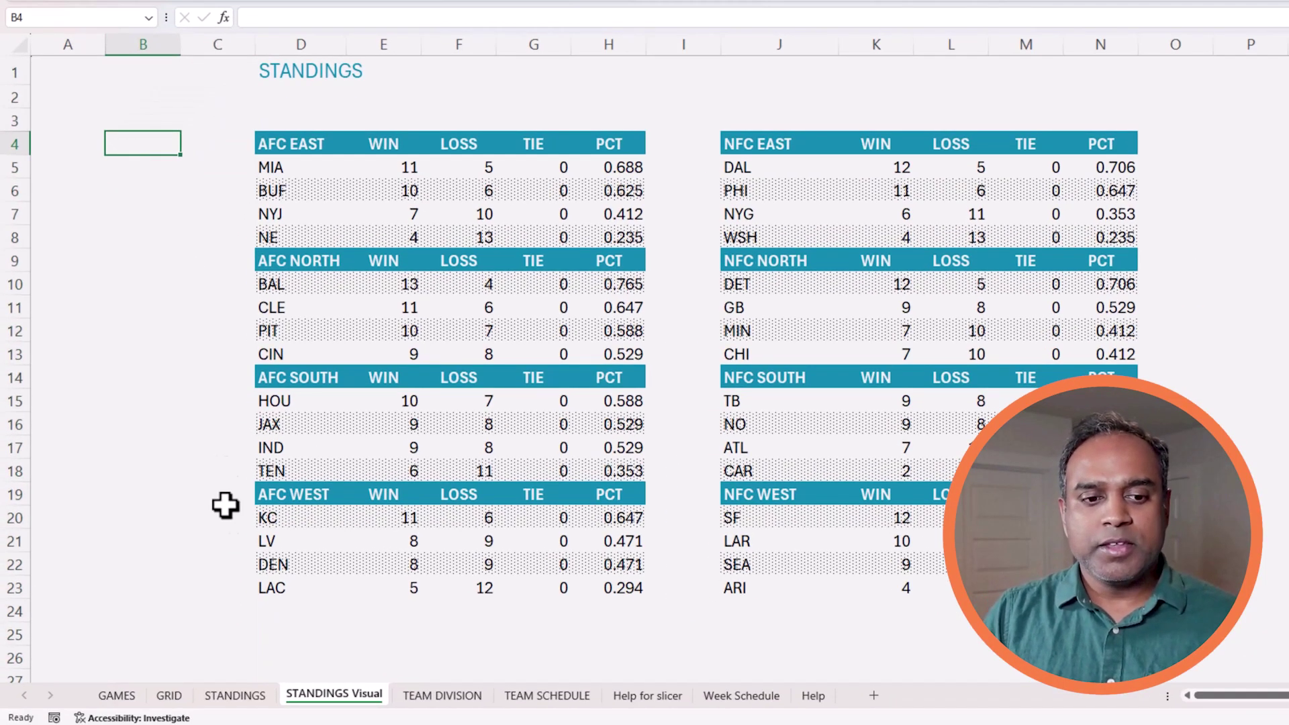
click(262, 699)
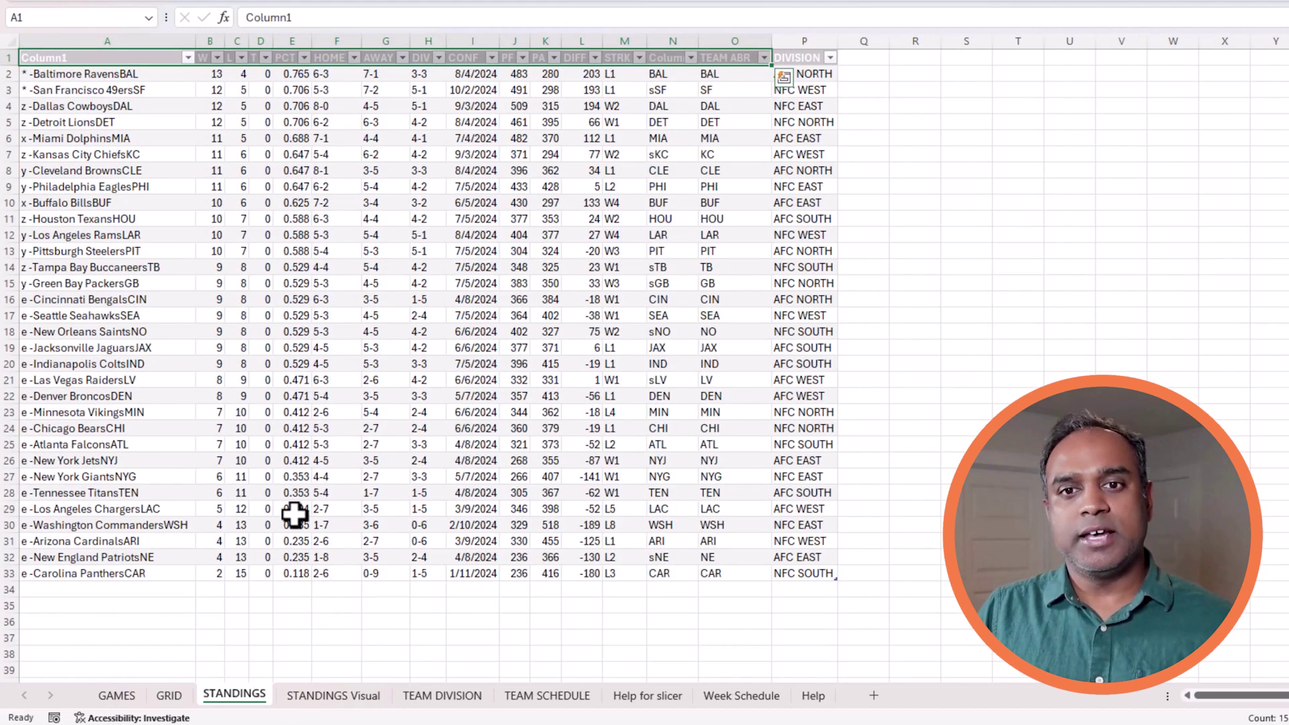
click(321, 695)
click(442, 696)
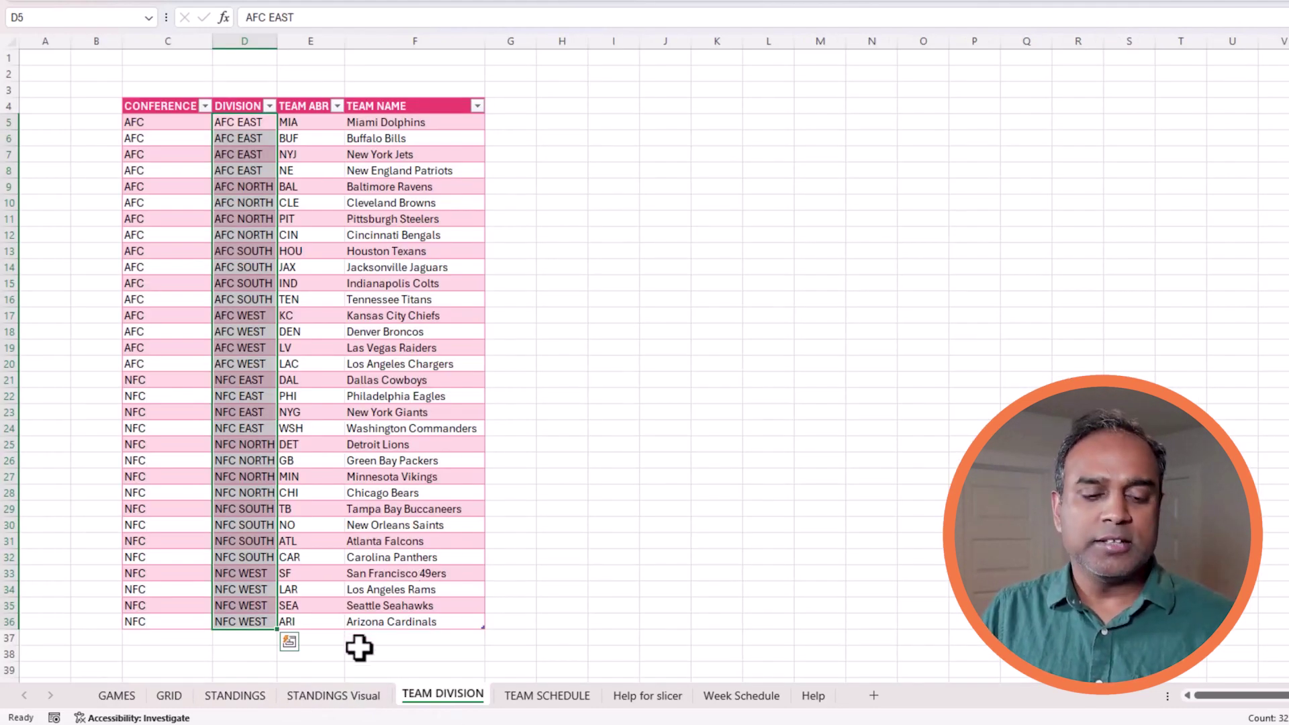
click(351, 699)
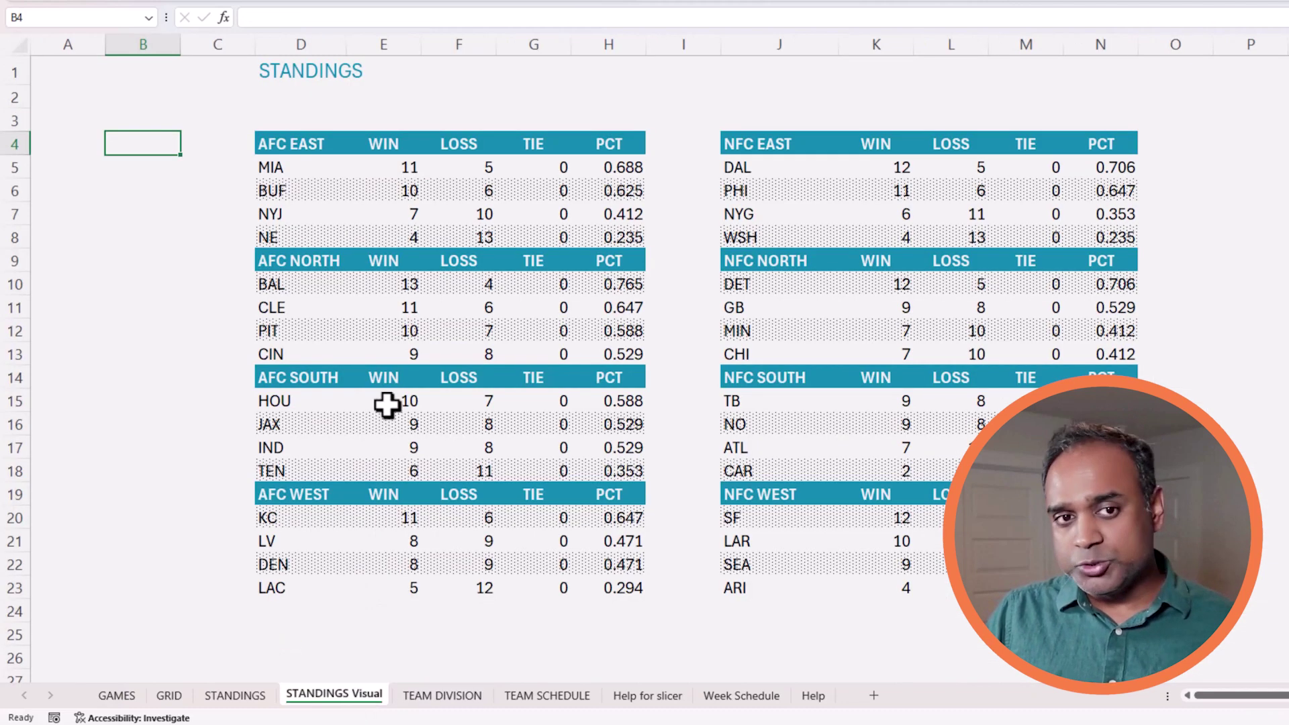
click(296, 143)
click(296, 166)
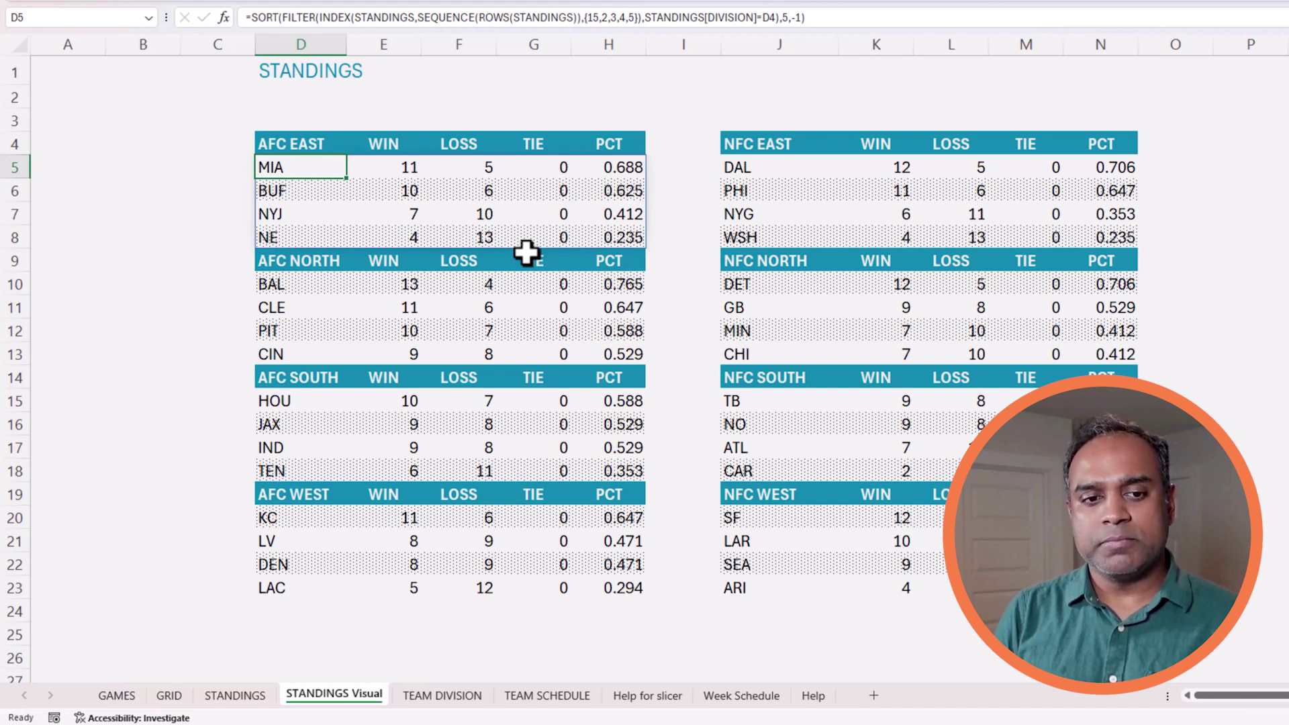
Go through TEAM DIVISION and TEAM SCHEDULE to reach the Week Schedule sheet with team-logo matchups.
click(459, 696)
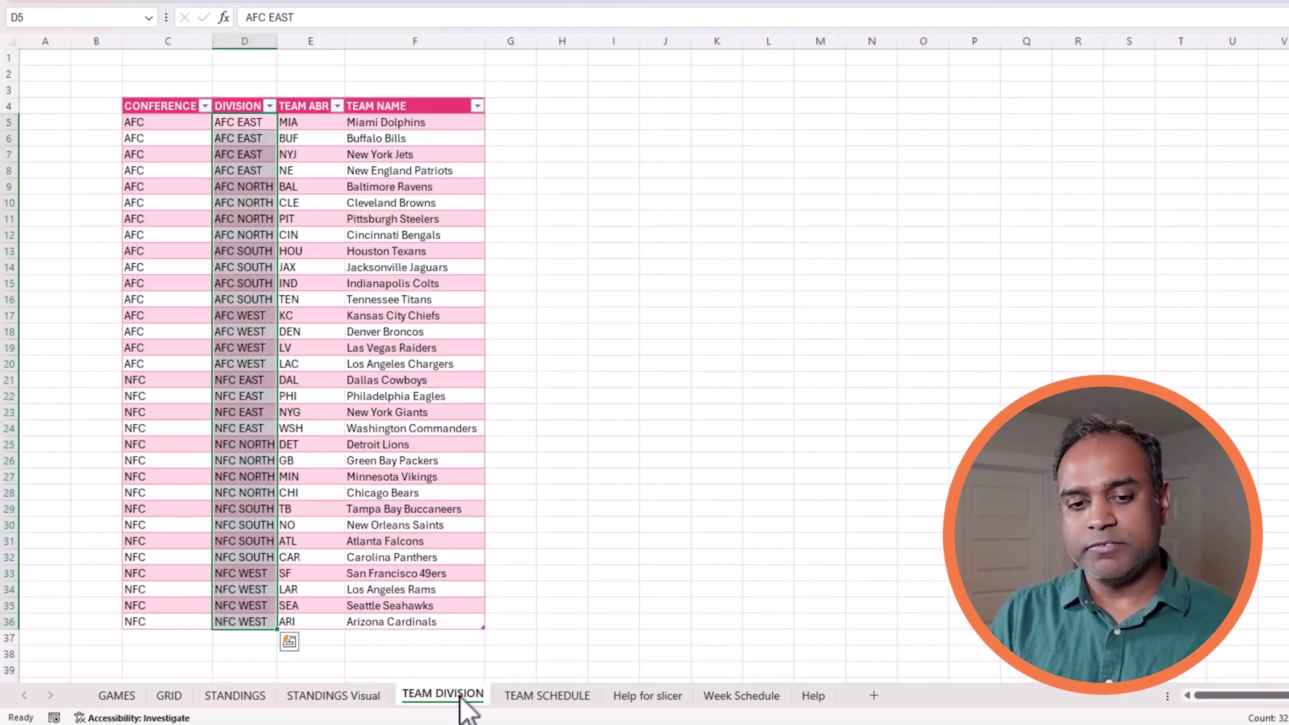
click(547, 696)
click(352, 154)
click(408, 157)
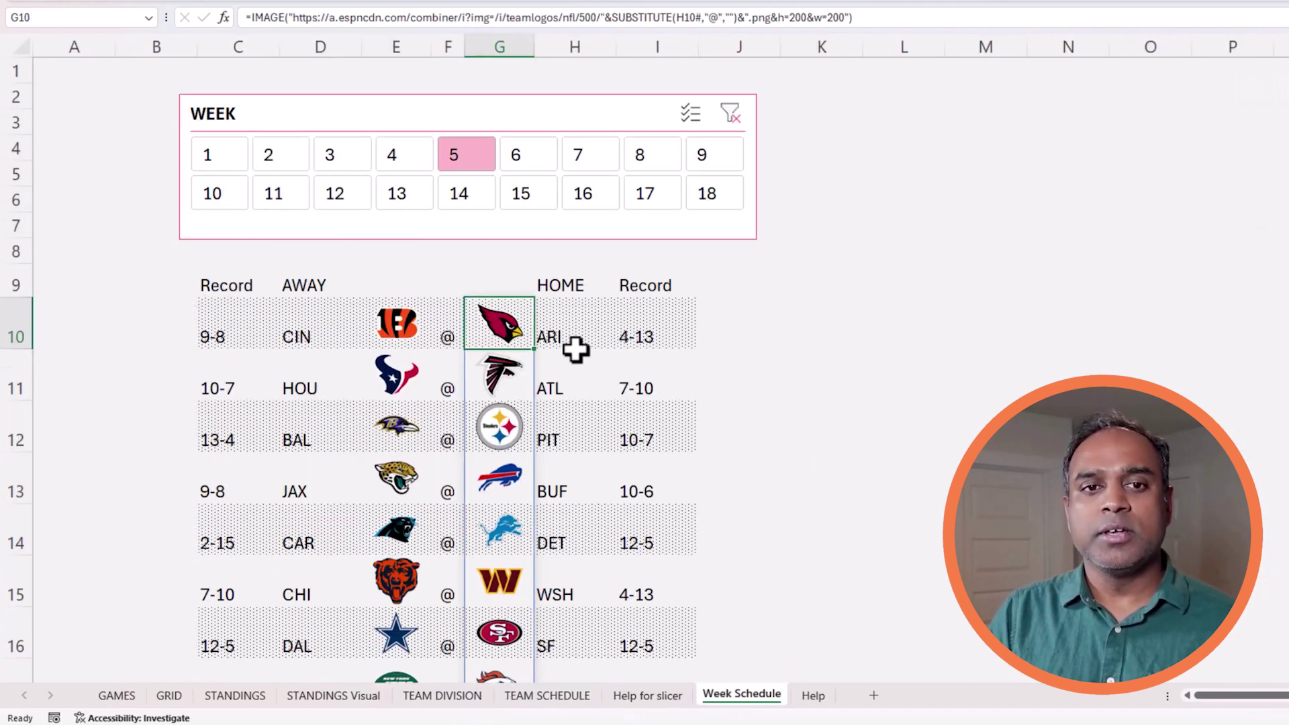